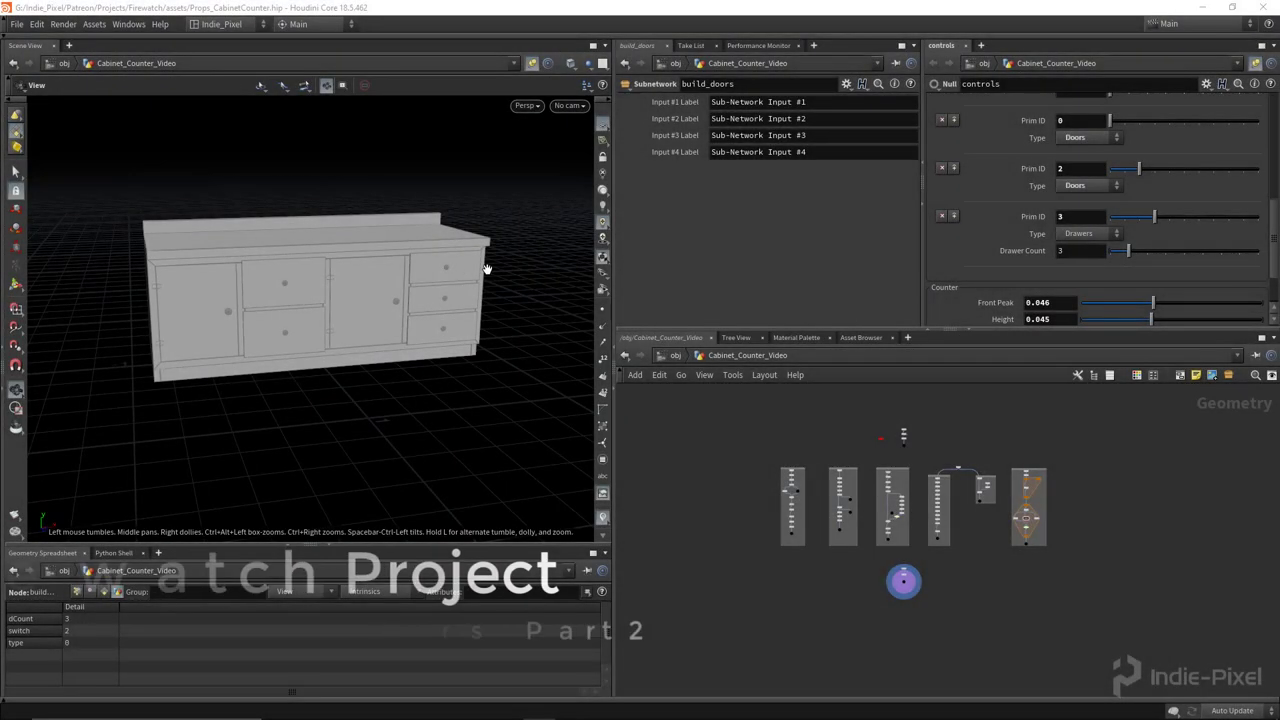
right_drag(366, 286, 446, 294)
drag(446, 294, 379, 371)
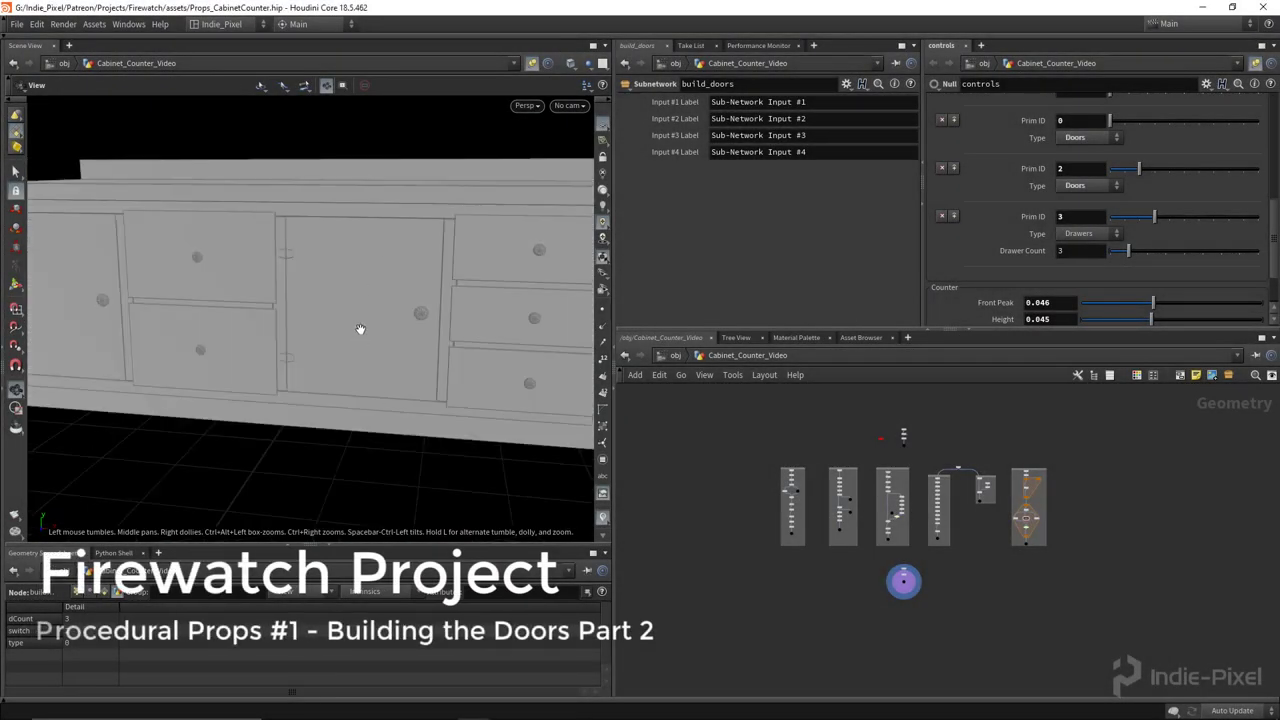
scroll(360, 329, down, 4)
drag(280, 320, 363, 329)
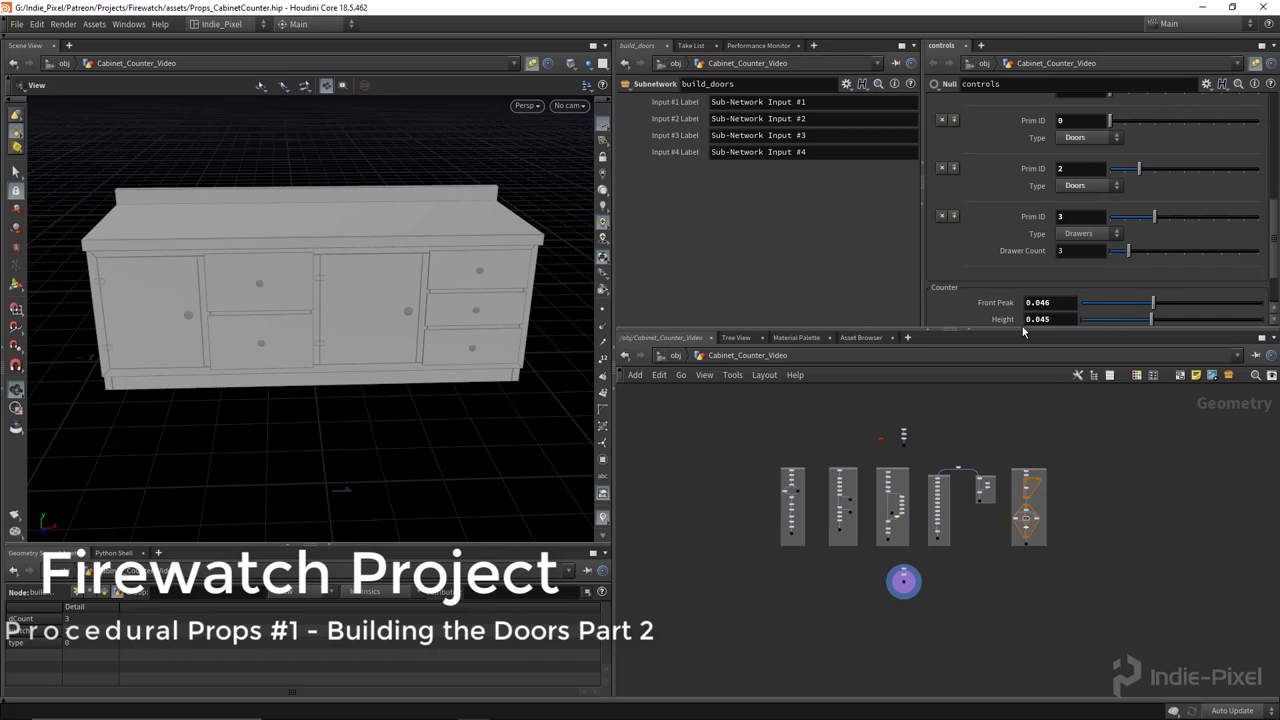
Open the parameter interface editor for the controls node and add an Integer parameter below Drawer Count in the Overrides folder
drag(1018, 329, 1020, 362)
click(1206, 88)
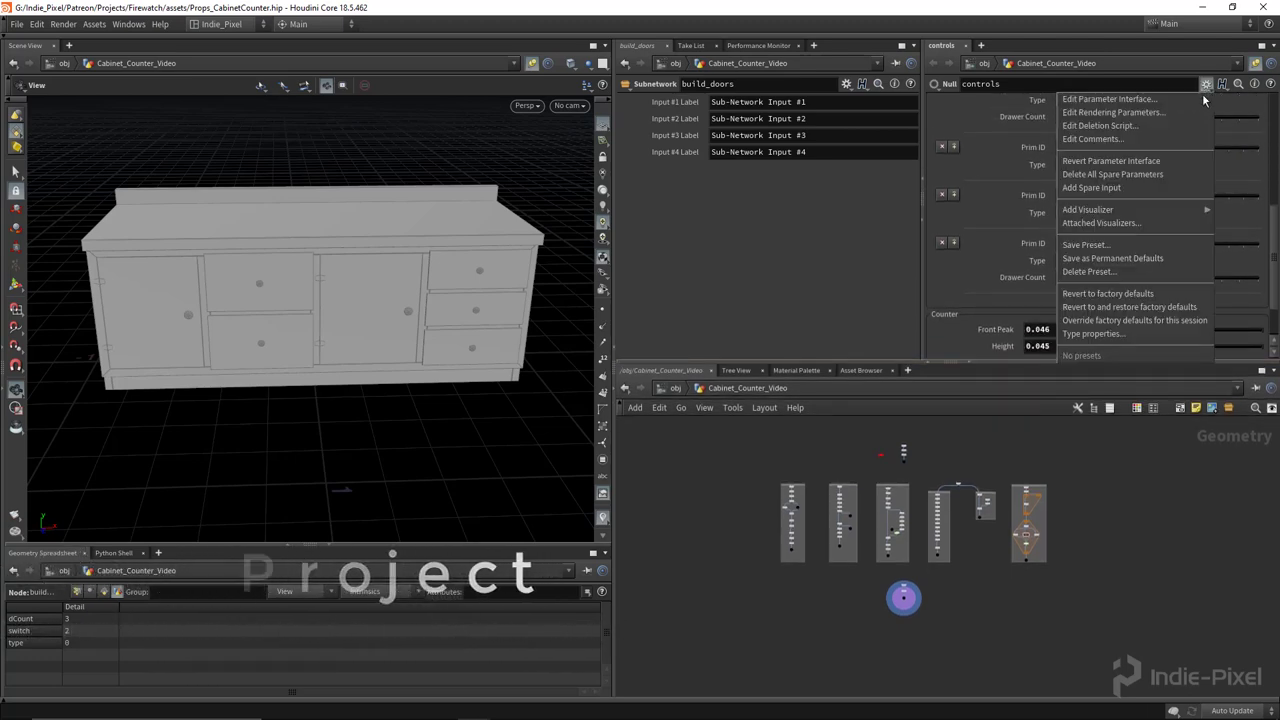
click(1110, 106)
drag(305, 85, 558, 76)
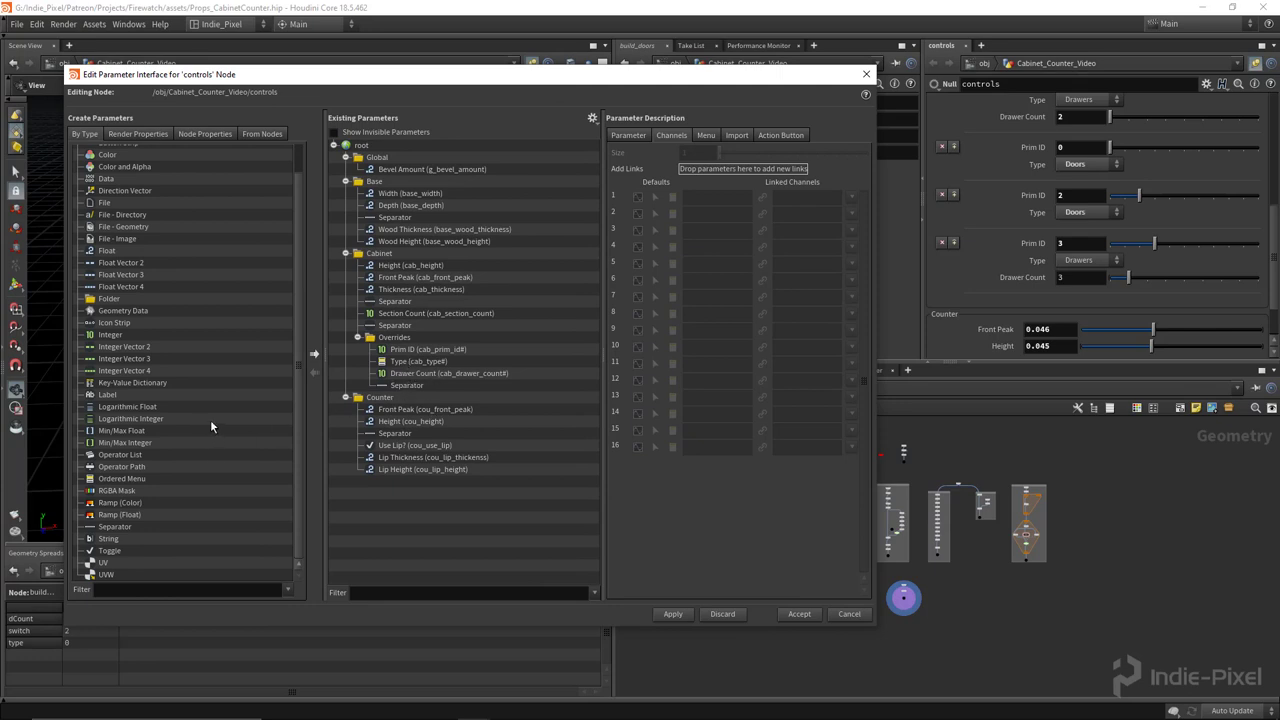
drag(105, 337, 412, 386)
click(630, 135)
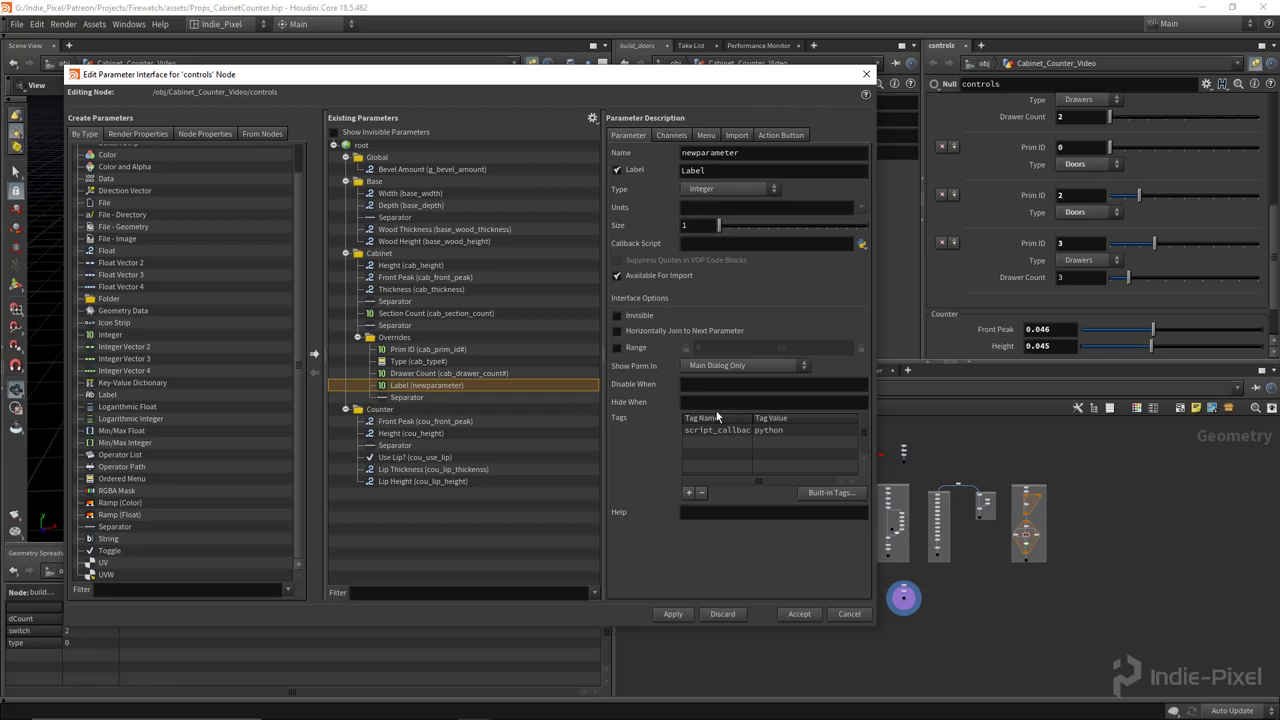
Enable the new integer parameter's range and limit it to 0 through 1
click(615, 348)
double_click(811, 348)
text(1)
key(Return)
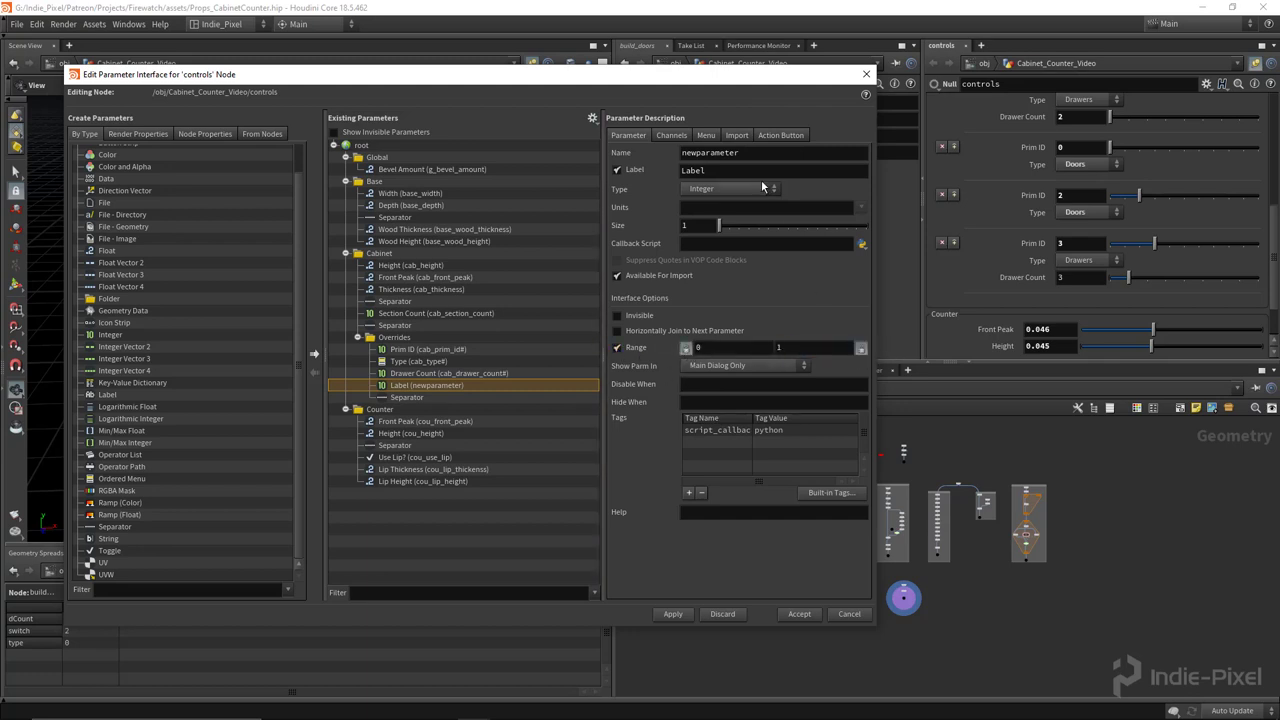
Name the new parameter cab_double_door_toggle and label it Door Count
double_click(750, 152)
text(cab_double_door)
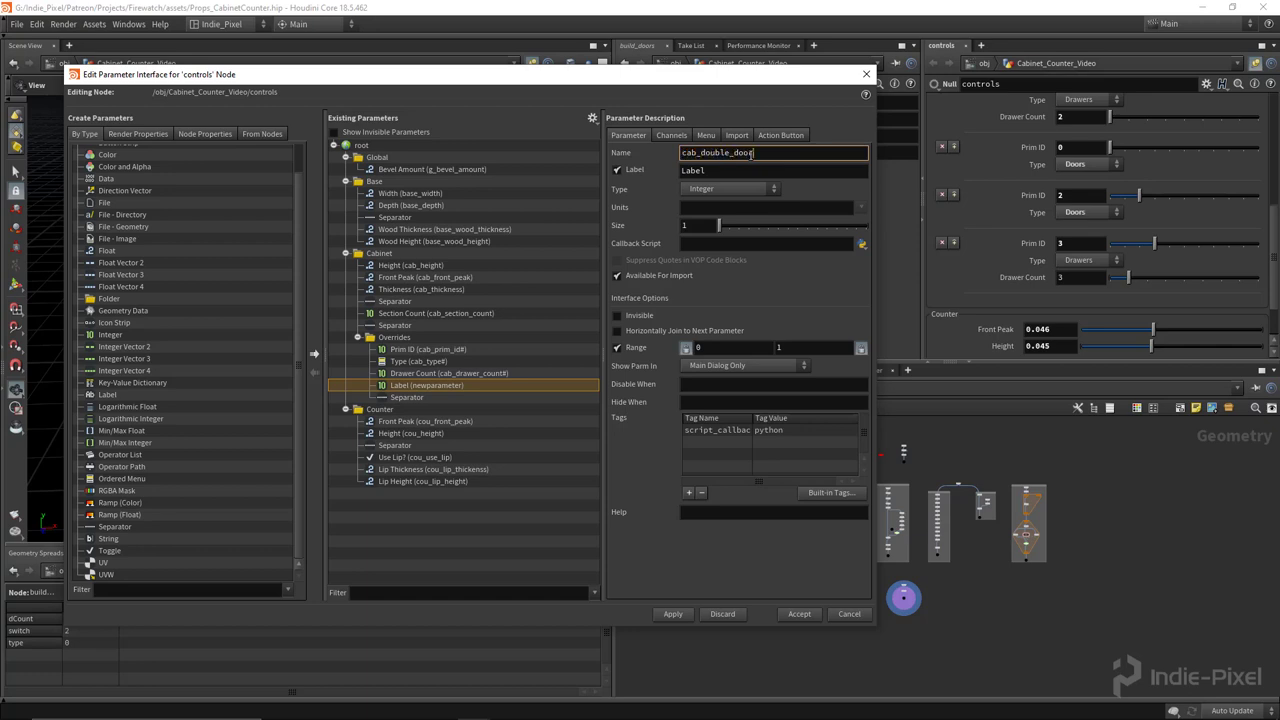
text(_toggle)
key(Return)
double_click(741, 175)
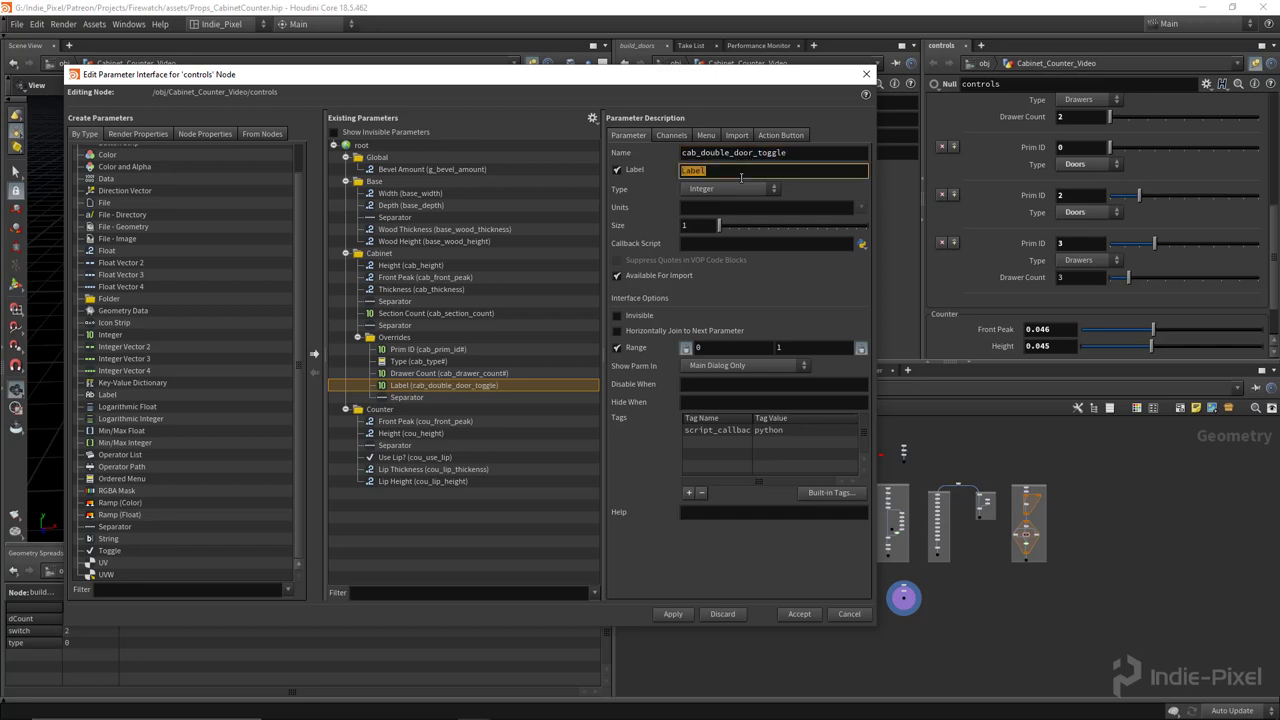
text(Door Count)
key(Return)
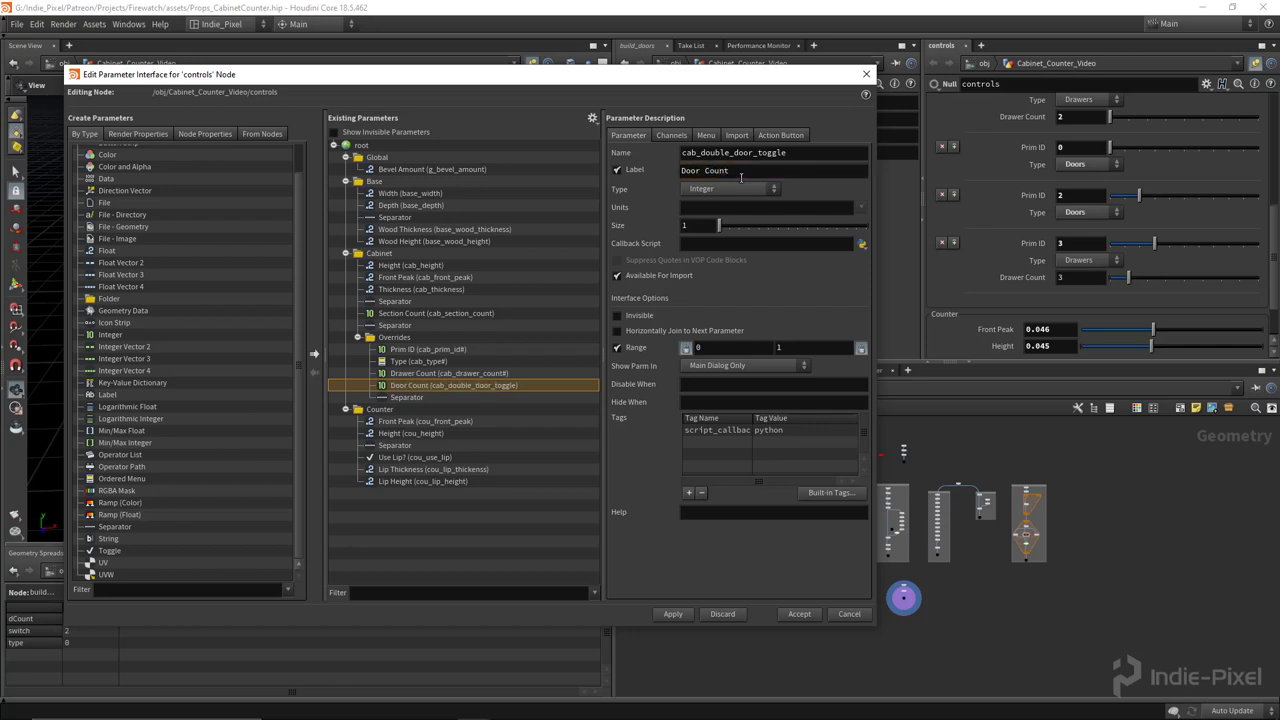
Review the Door Count parameter's channel defaults, then apply and accept the parameter interface changes
click(684, 138)
click(703, 198)
click(640, 135)
click(673, 614)
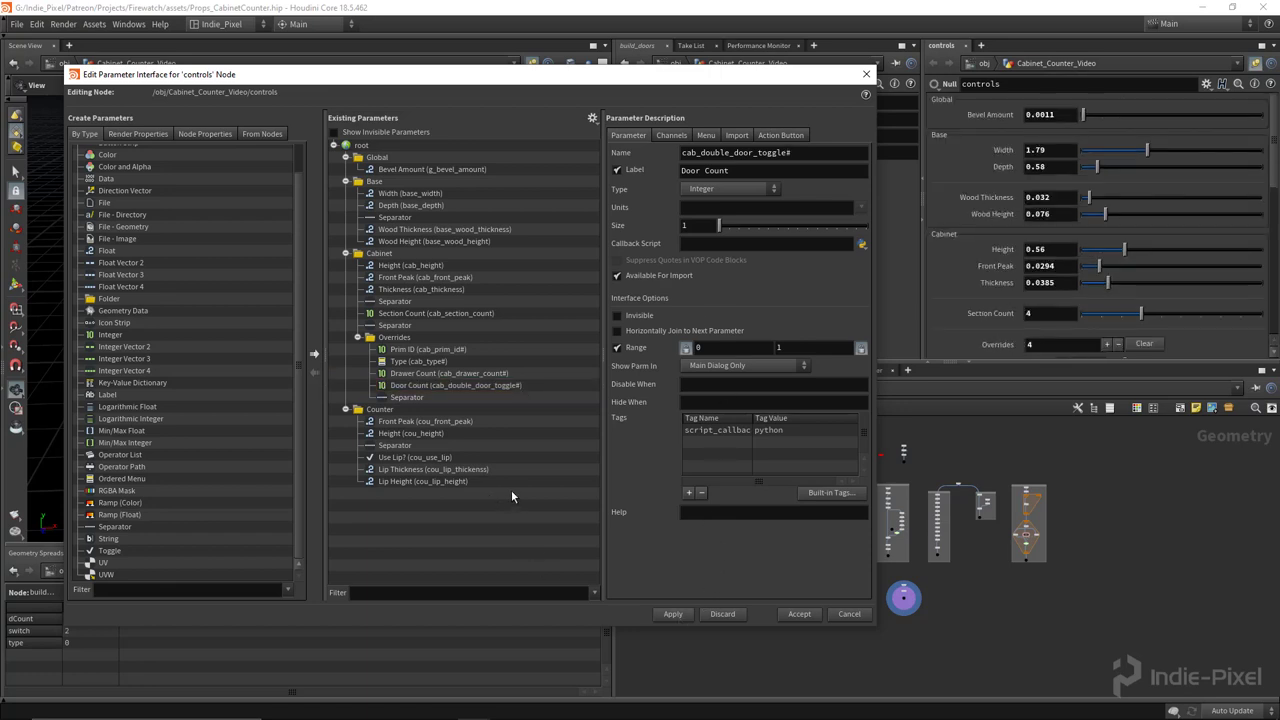
click(799, 614)
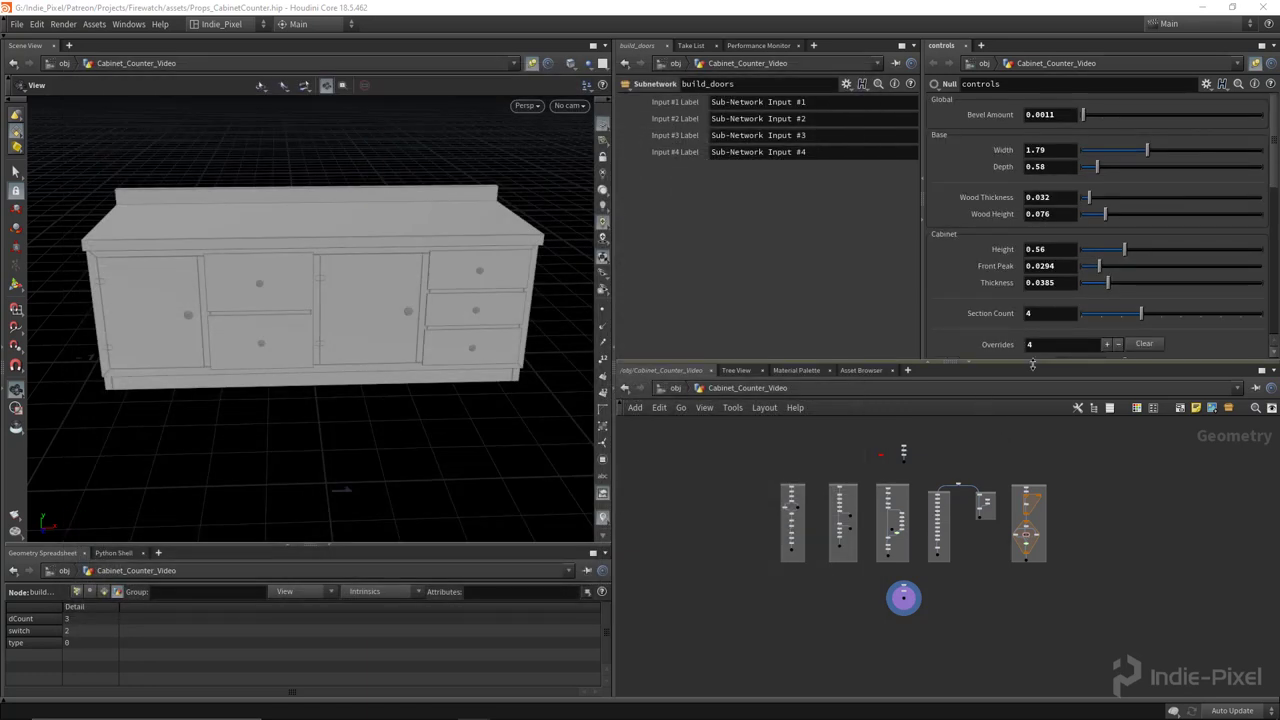
In the set_overrides wrangle, add the line int door_count = chi("door_count"); below the drawer_count declaration
middle_drag(1052, 506, 980, 526)
scroll(966, 492, up, 6)
scroll(932, 544, up, 5)
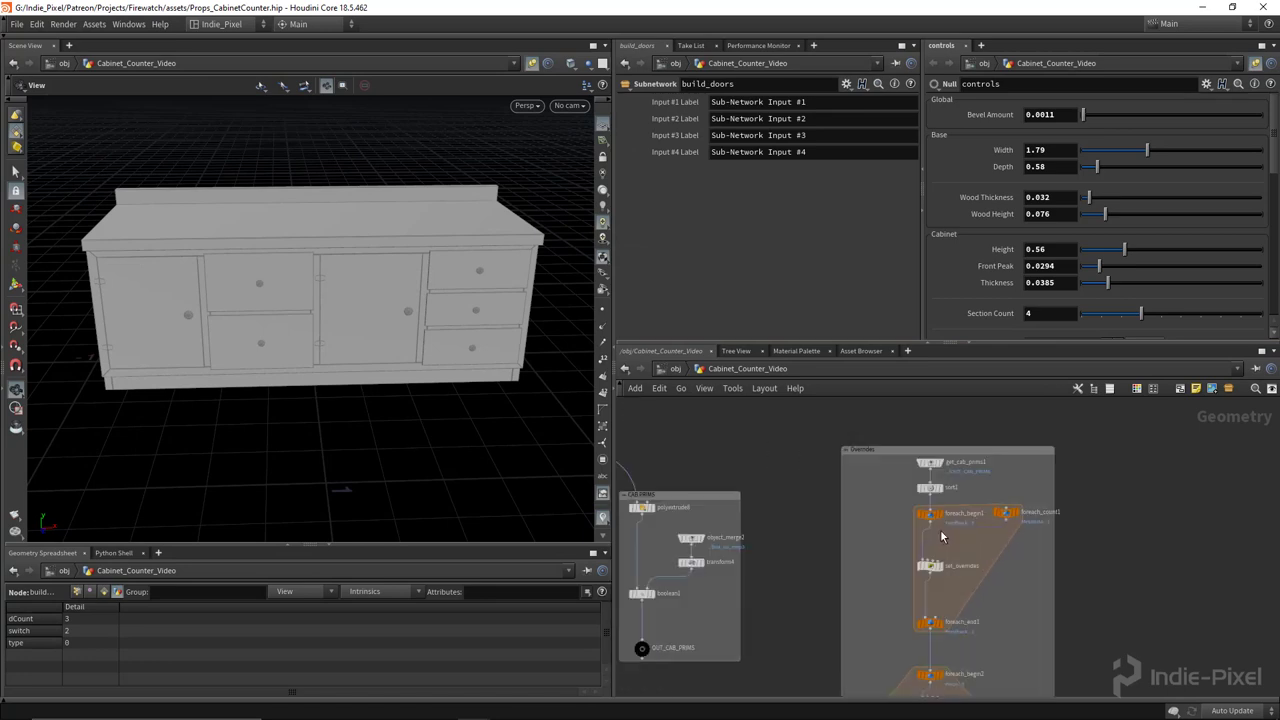
scroll(953, 544, up, 4)
click(907, 575)
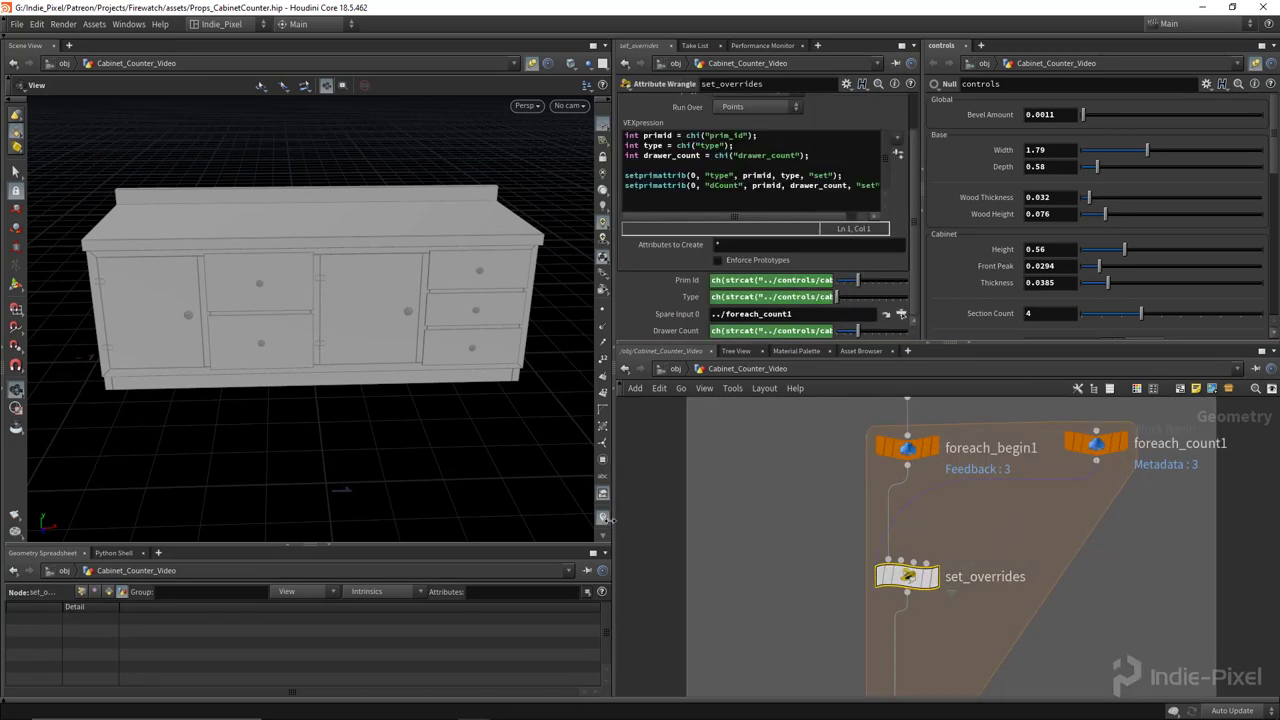
drag(614, 557, 556, 548)
drag(890, 277, 932, 278)
click(791, 160)
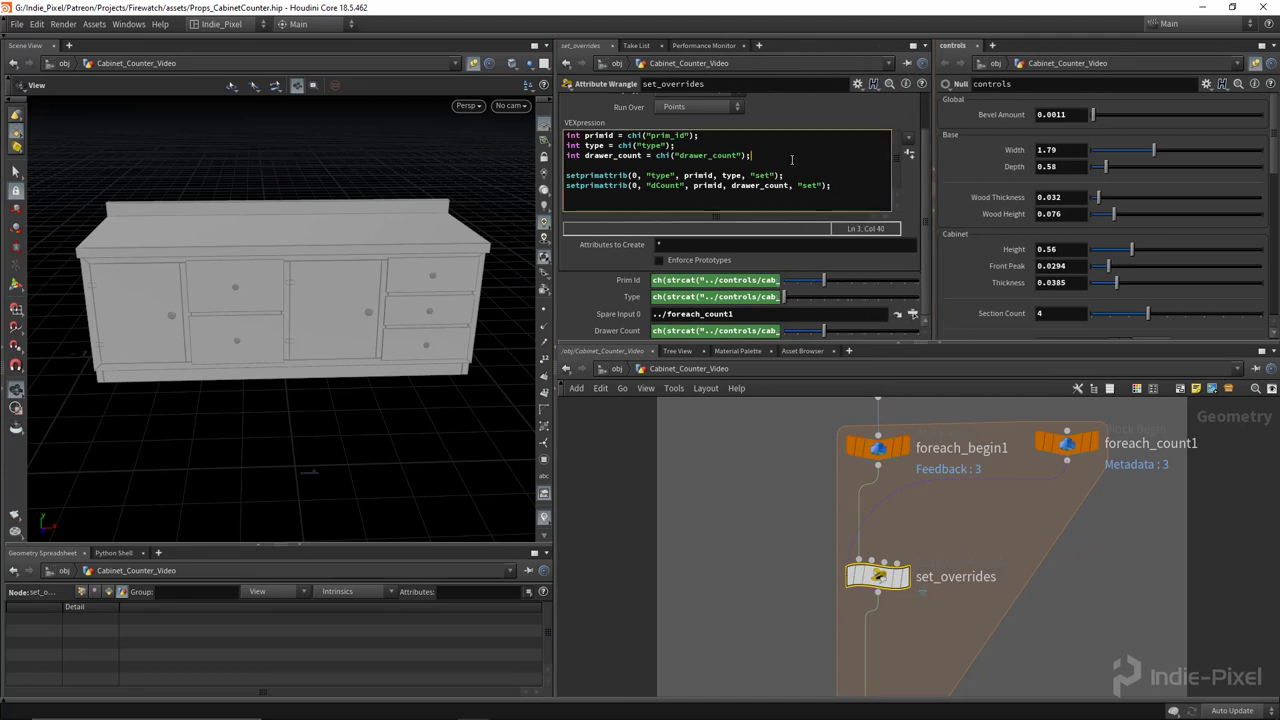
key(Return)
text(int )
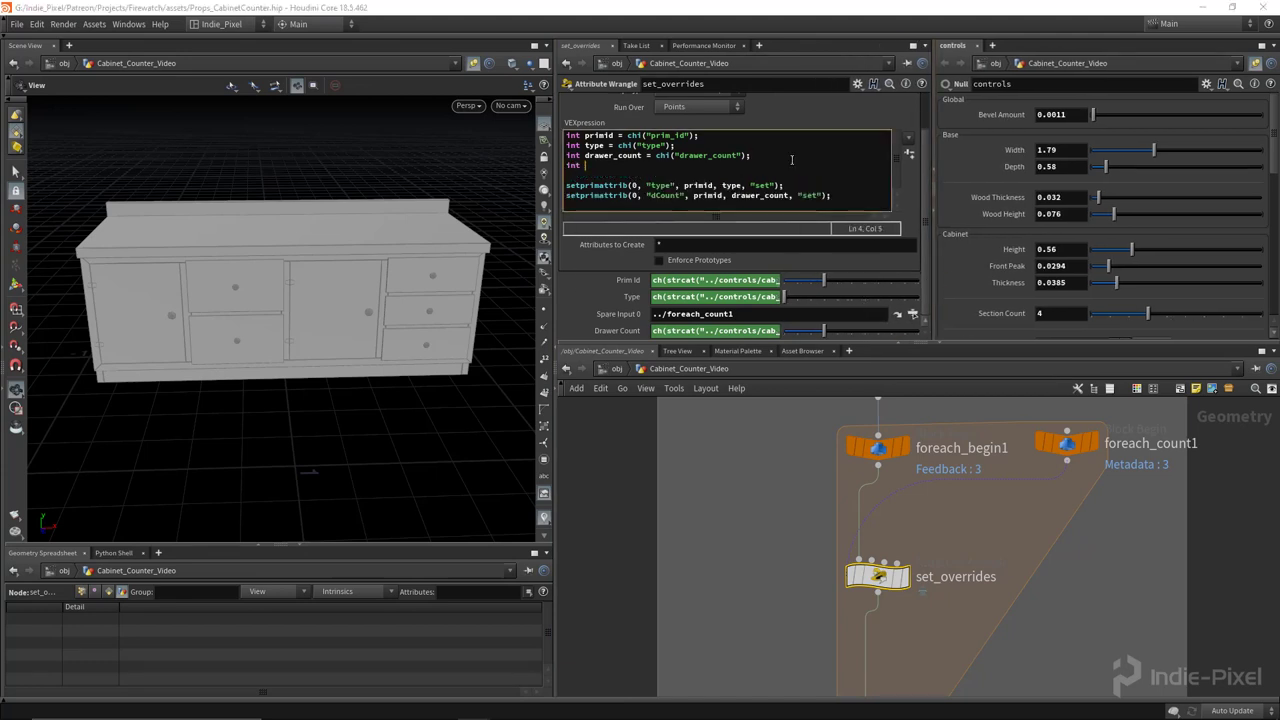
text(door_count = chi())
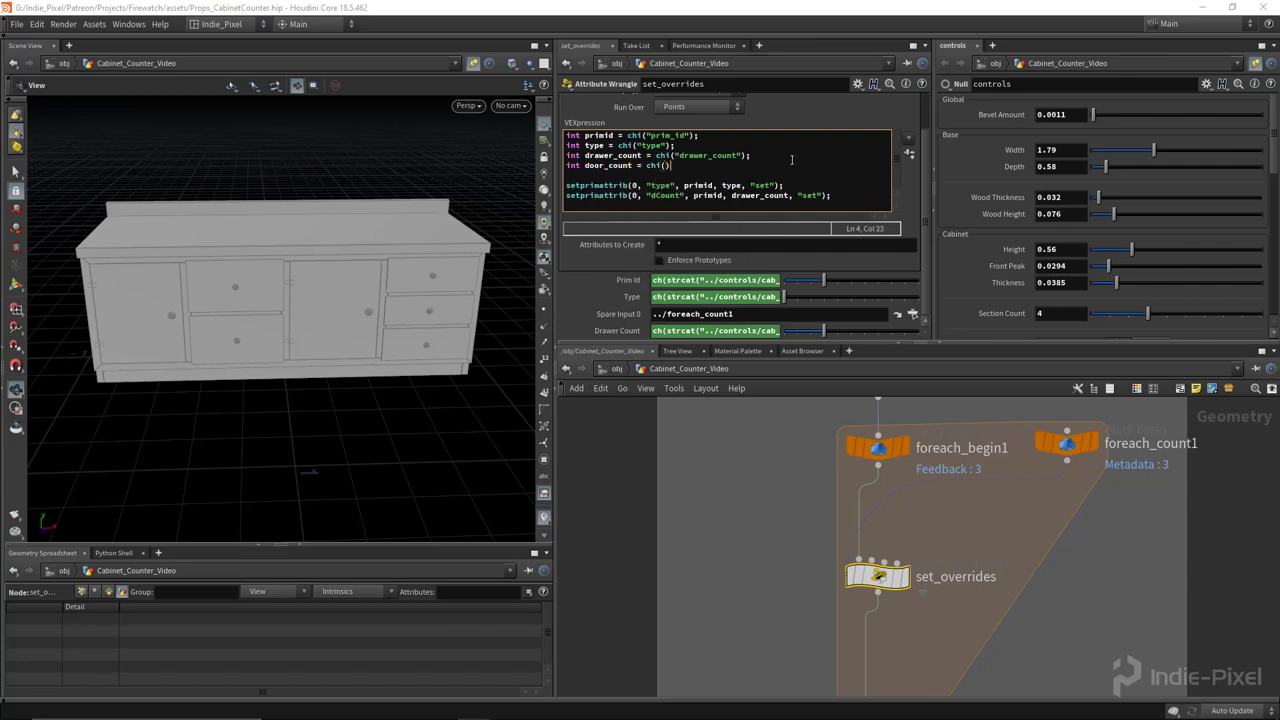
text("")
text(door_count)
Duplicate the setprimattrib line for dCount onto a new line at the end of the set_overrides code
click(846, 194)
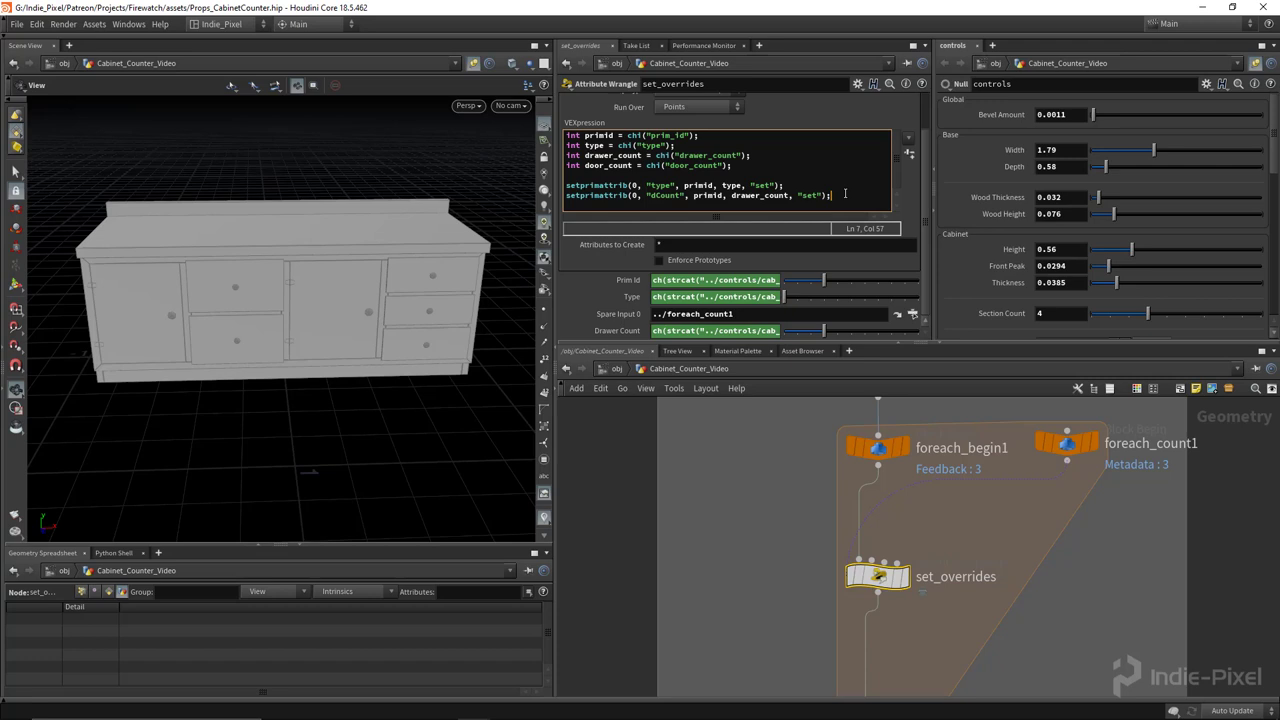
drag(830, 195, 566, 196)
key(ctrl+c)
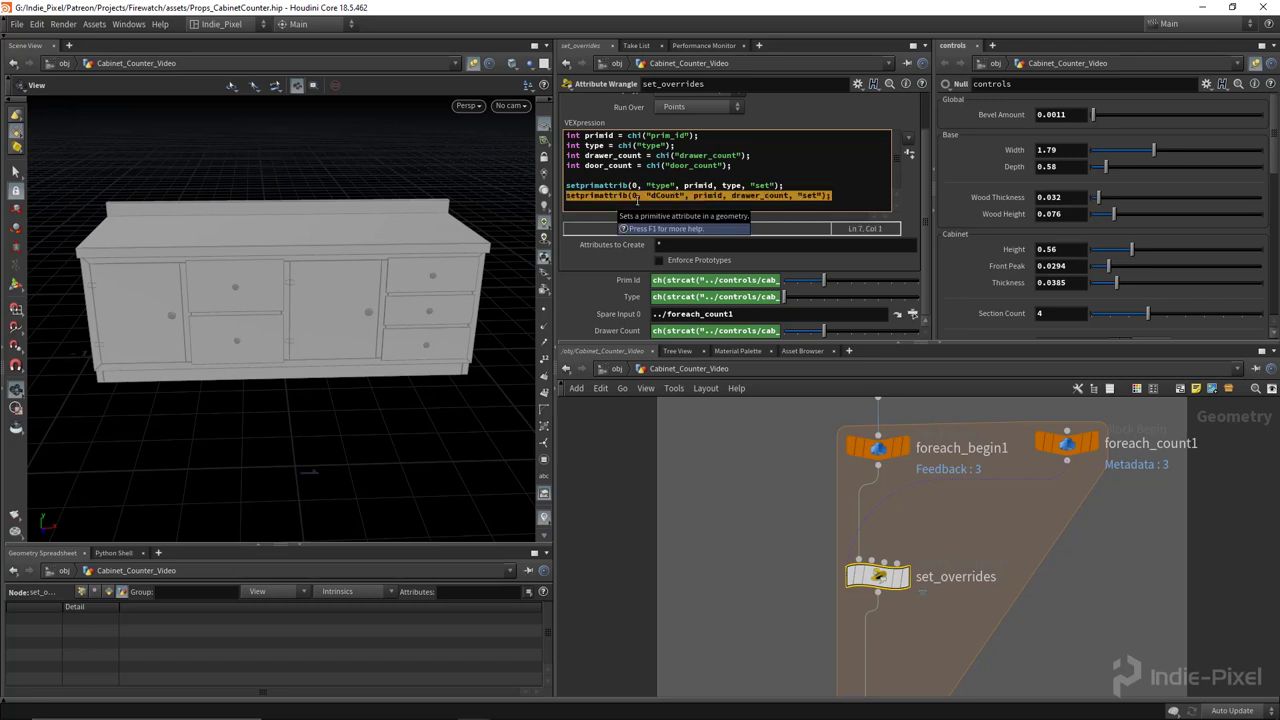
click(843, 199)
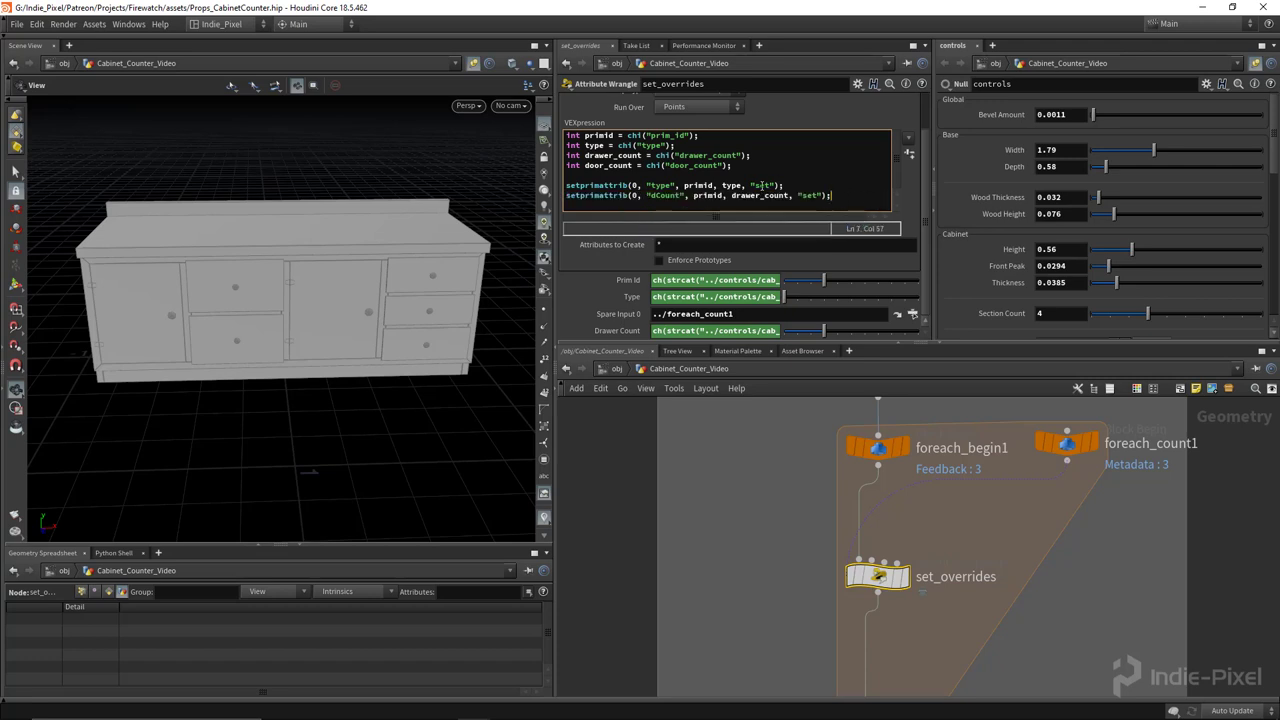
key(Return)
key(ctrl+v)
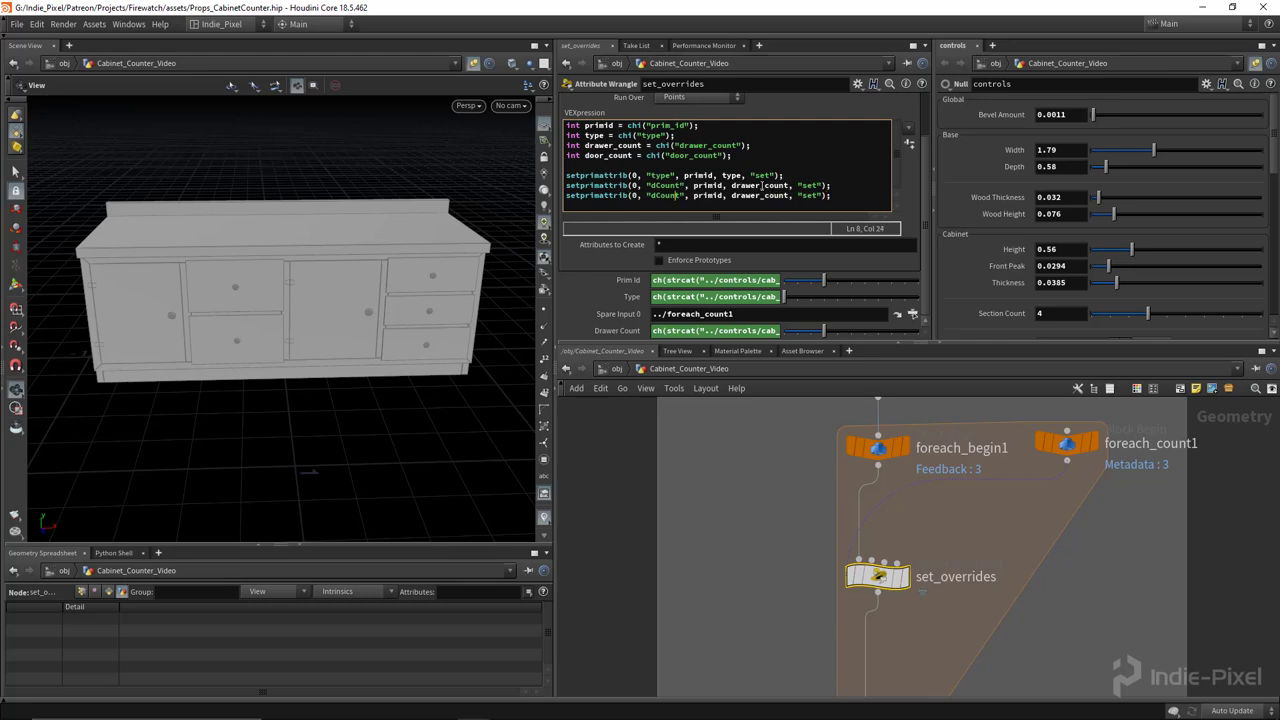
Change the duplicated setprimattrib line so it writes the door_count variable to the doorCount attribute
text(oor)
click(611, 164)
double_click(603, 155)
key(ctrl+c)
drag(745, 195, 807, 195)
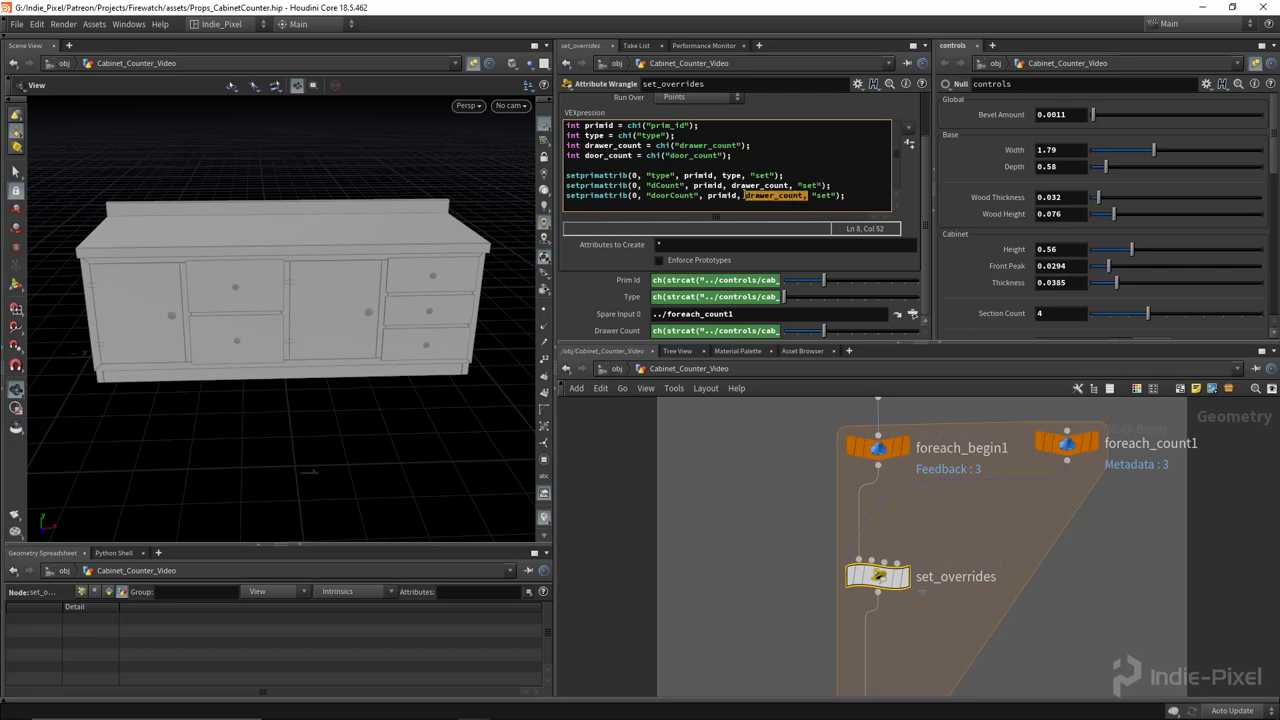
key(ctrl+v)
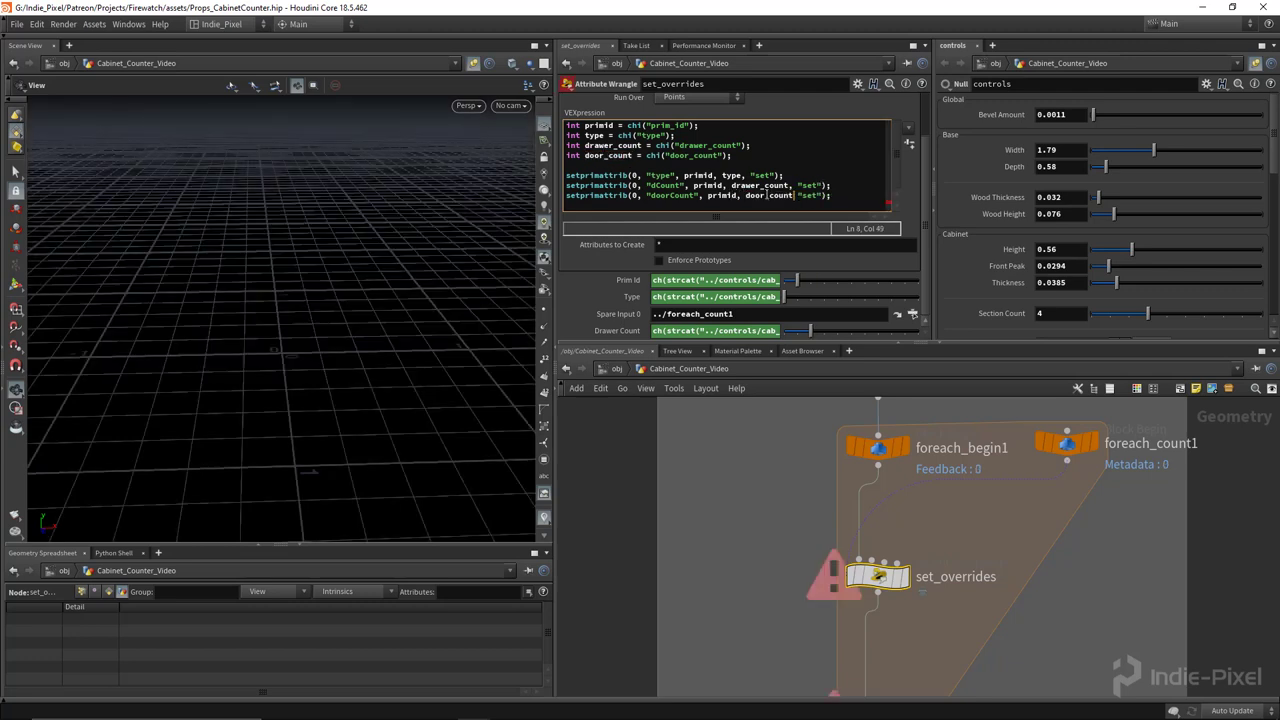
text(,)
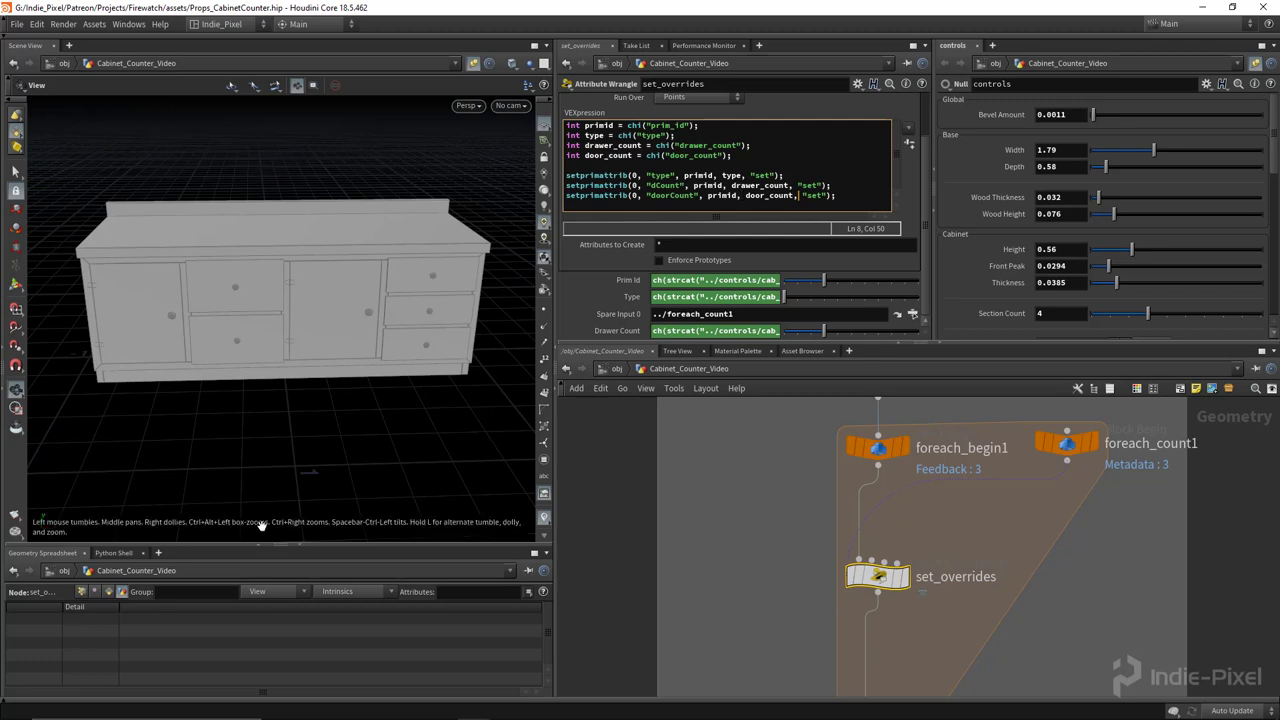
Examine the primitive attributes of set_overrides in an enlarged geometry spreadsheet
click(109, 591)
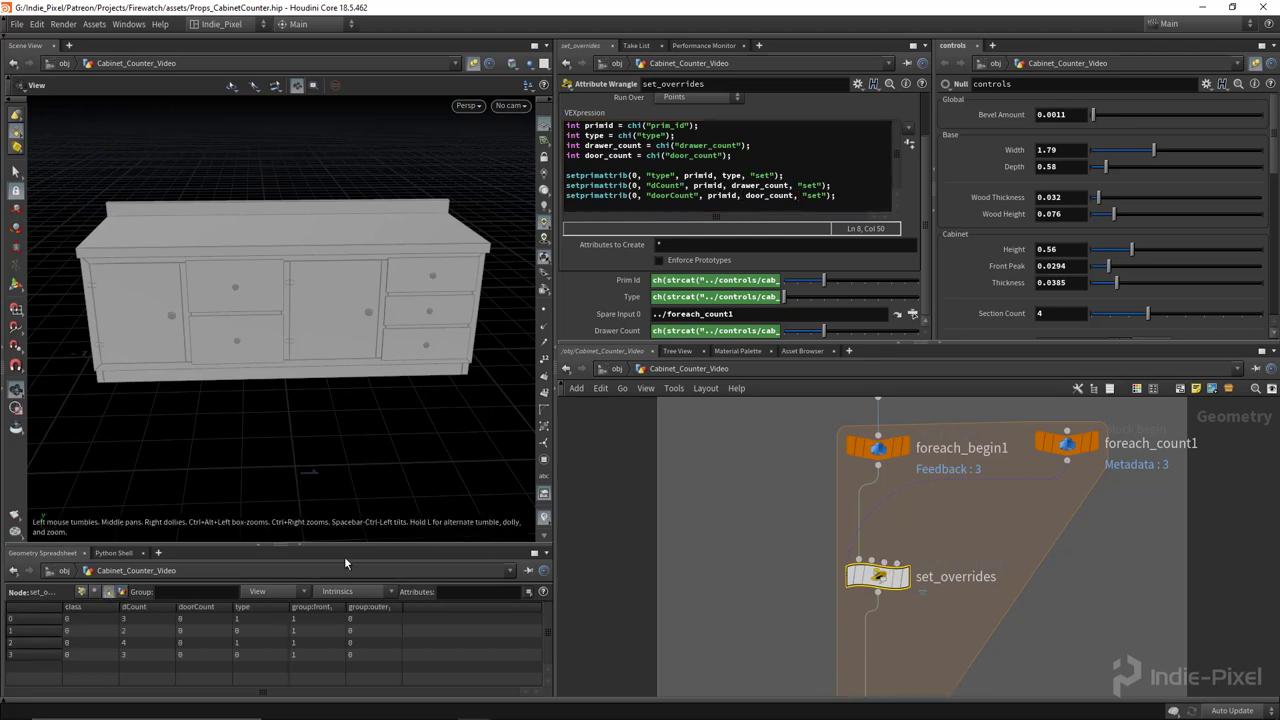
drag(376, 545, 376, 479)
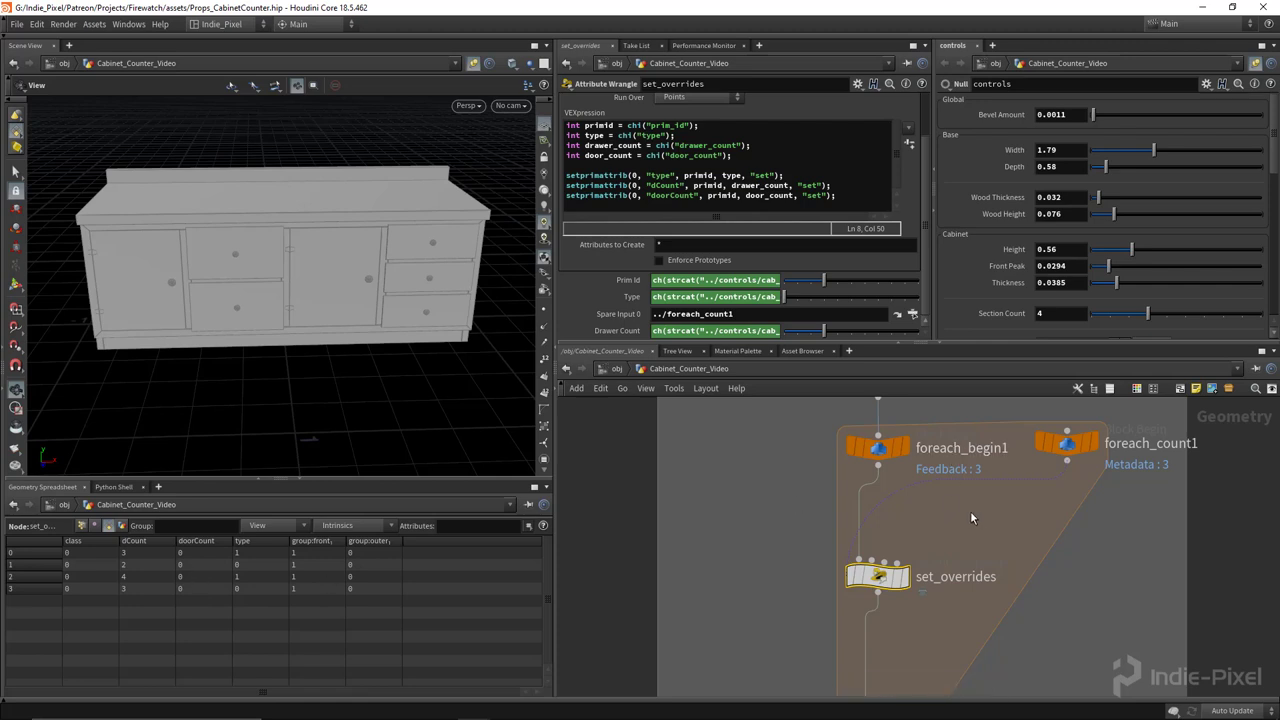
scroll(900, 520, down, 3)
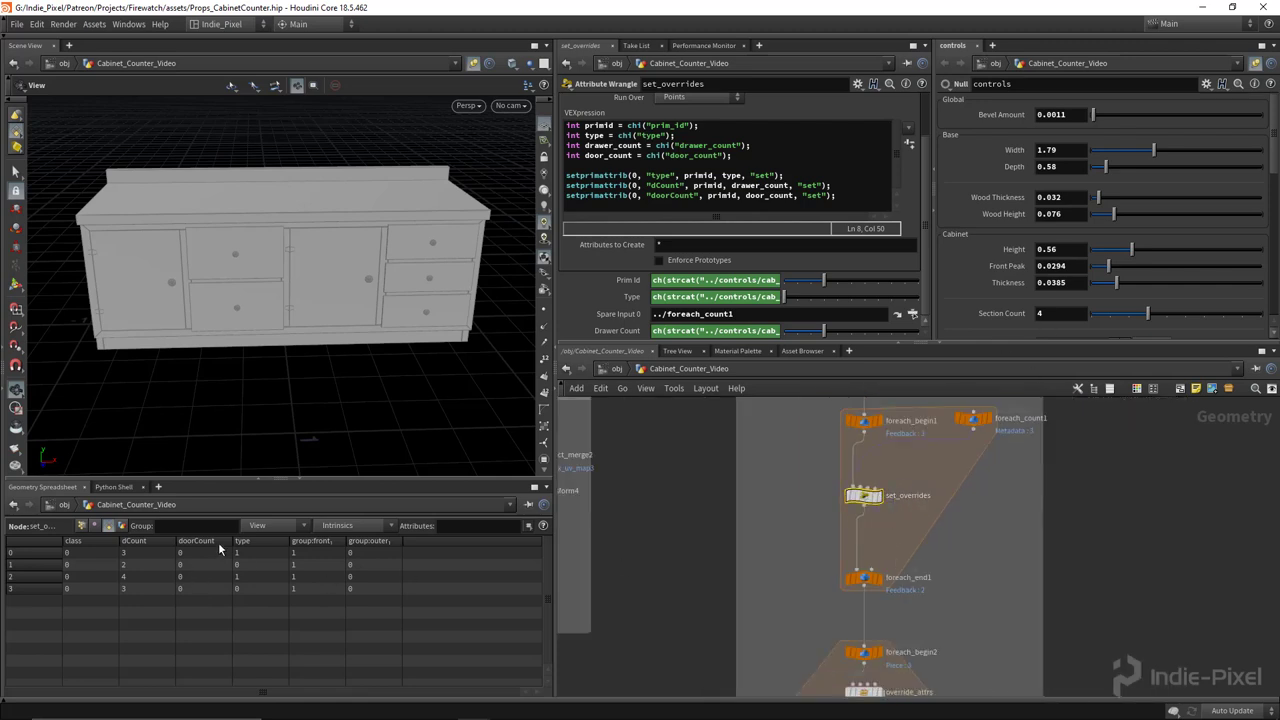
Inside the override_attrs subnetwork, duplicate promote_dcount_attr and insert the copy between it and the output
middle_drag(973, 580, 932, 539)
scroll(845, 540, up, 3)
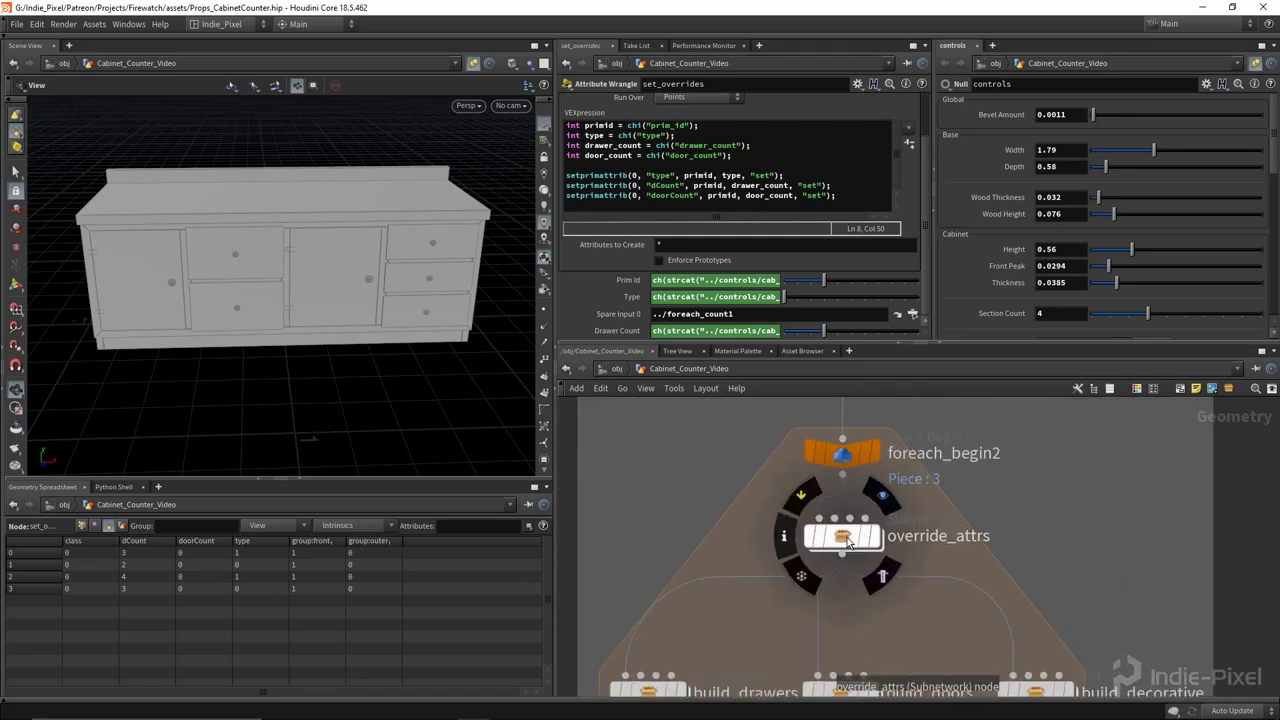
double_click(845, 540)
alt+drag(815, 480, 862, 535)
drag(815, 491, 816, 524)
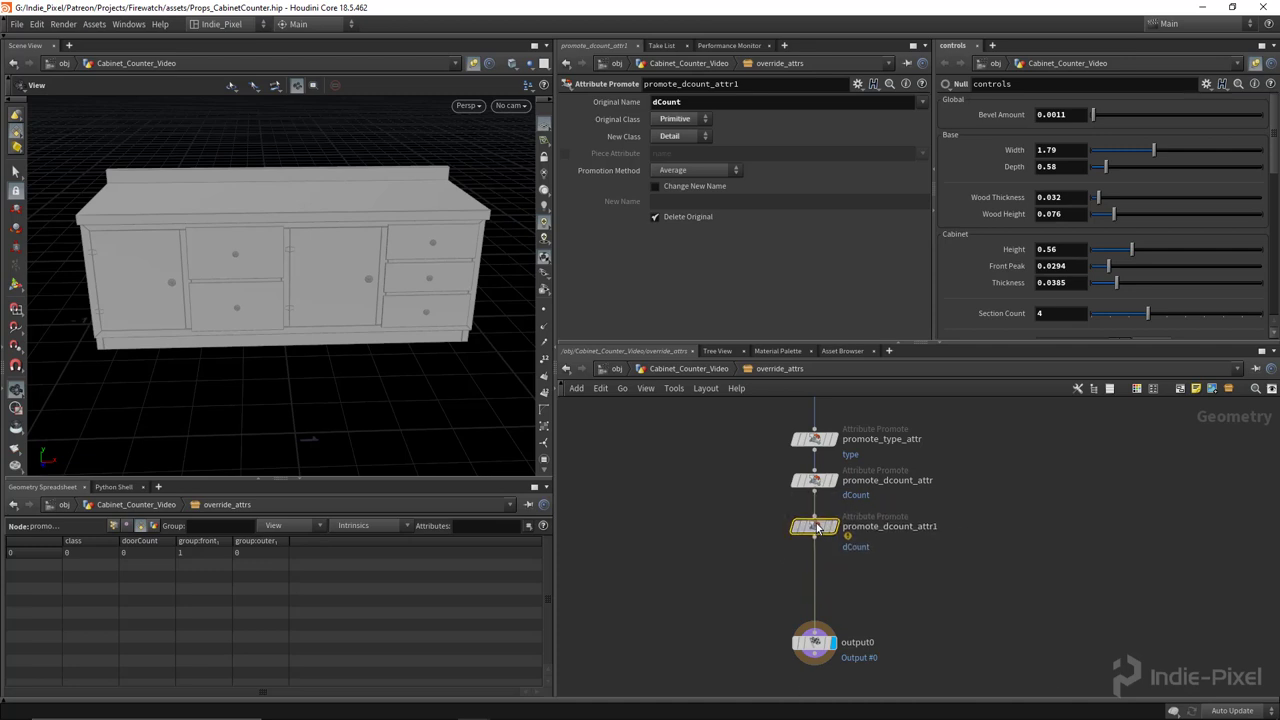
Set the copied Attribute Promote's original name to doorCount and display the detail attributes in the spreadsheet
click(723, 104)
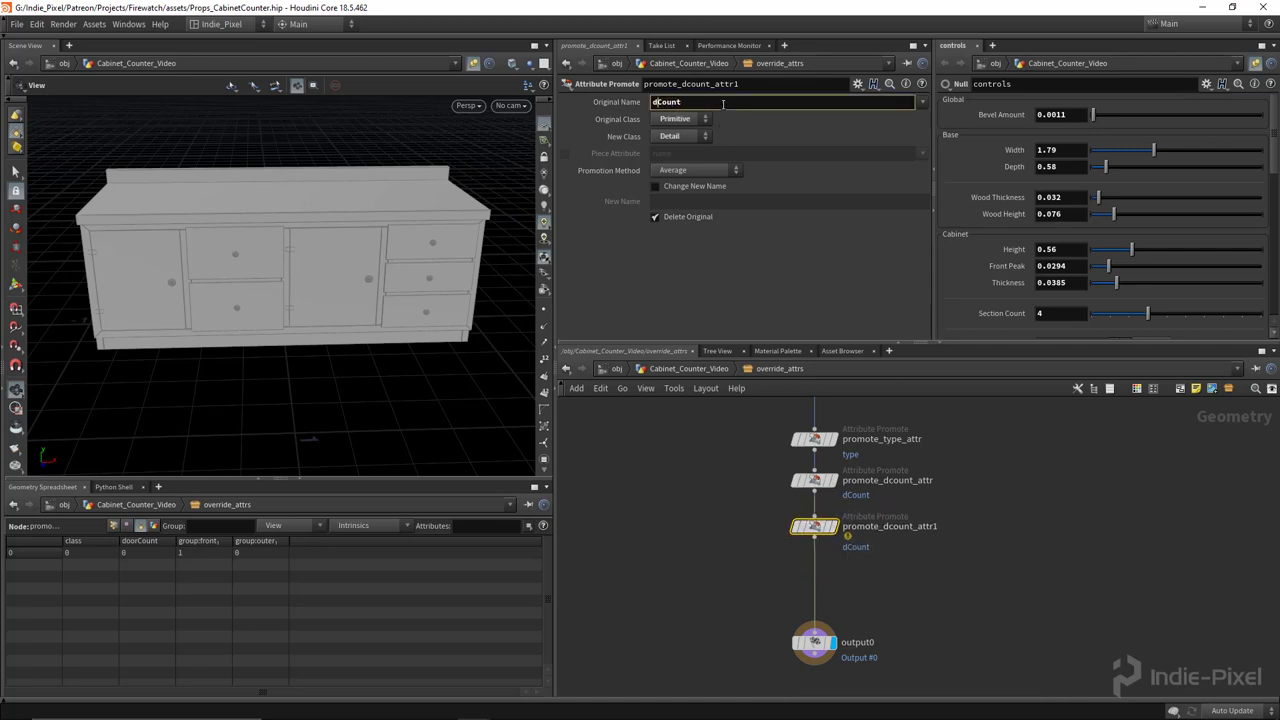
text(oor)
key(Return)
click(154, 525)
Leave override_attrs, open the build_doors subnetwork, and enlarge the network editor
key(u)
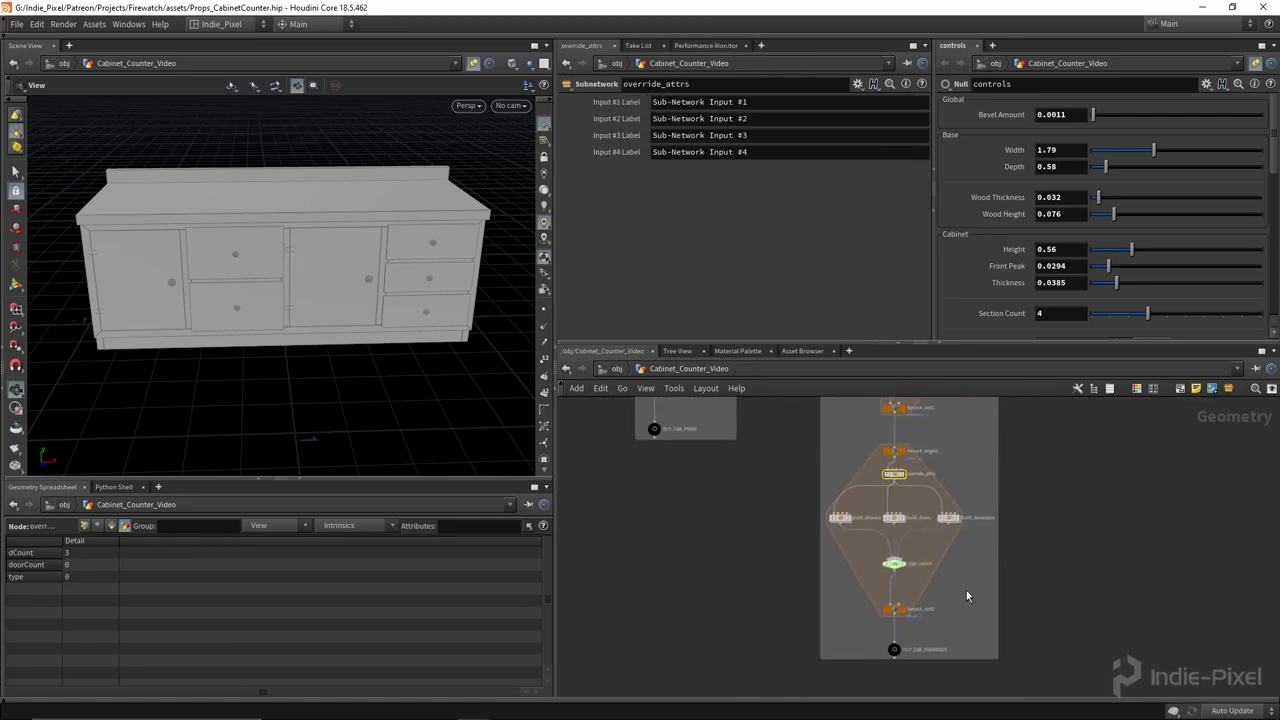
double_click(890, 506)
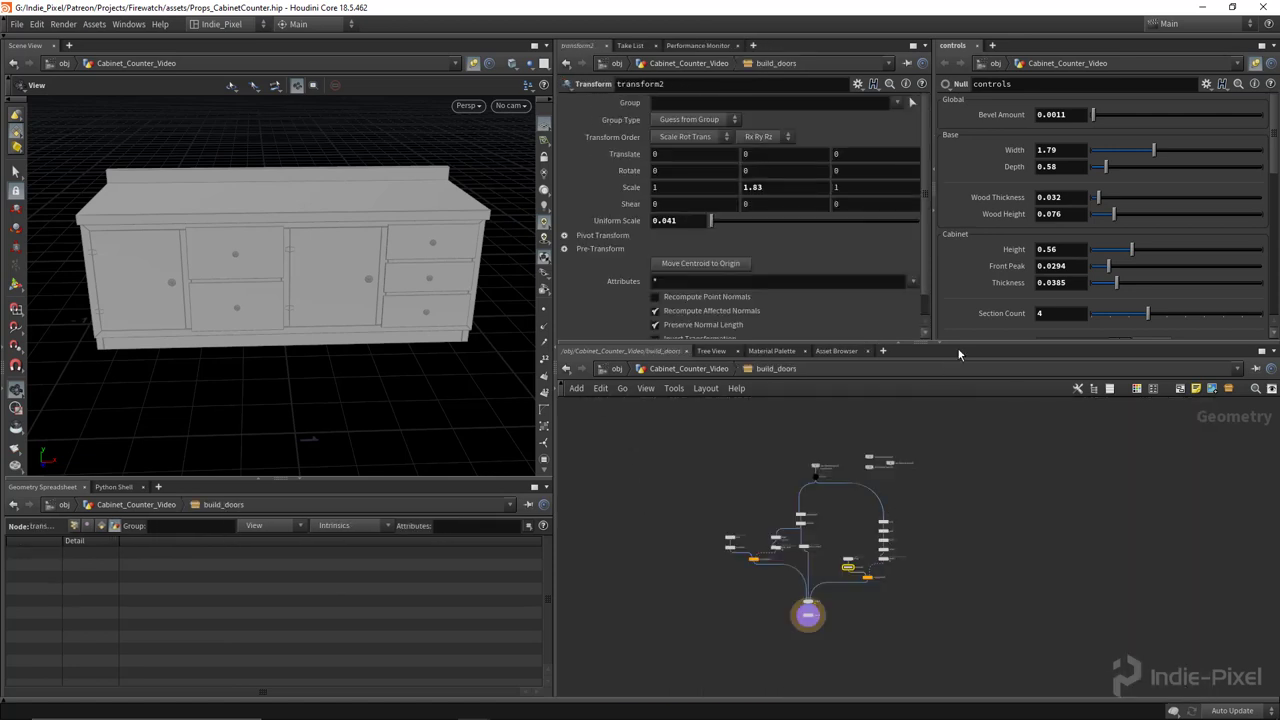
drag(958, 344, 958, 293)
scroll(866, 555, up, 6)
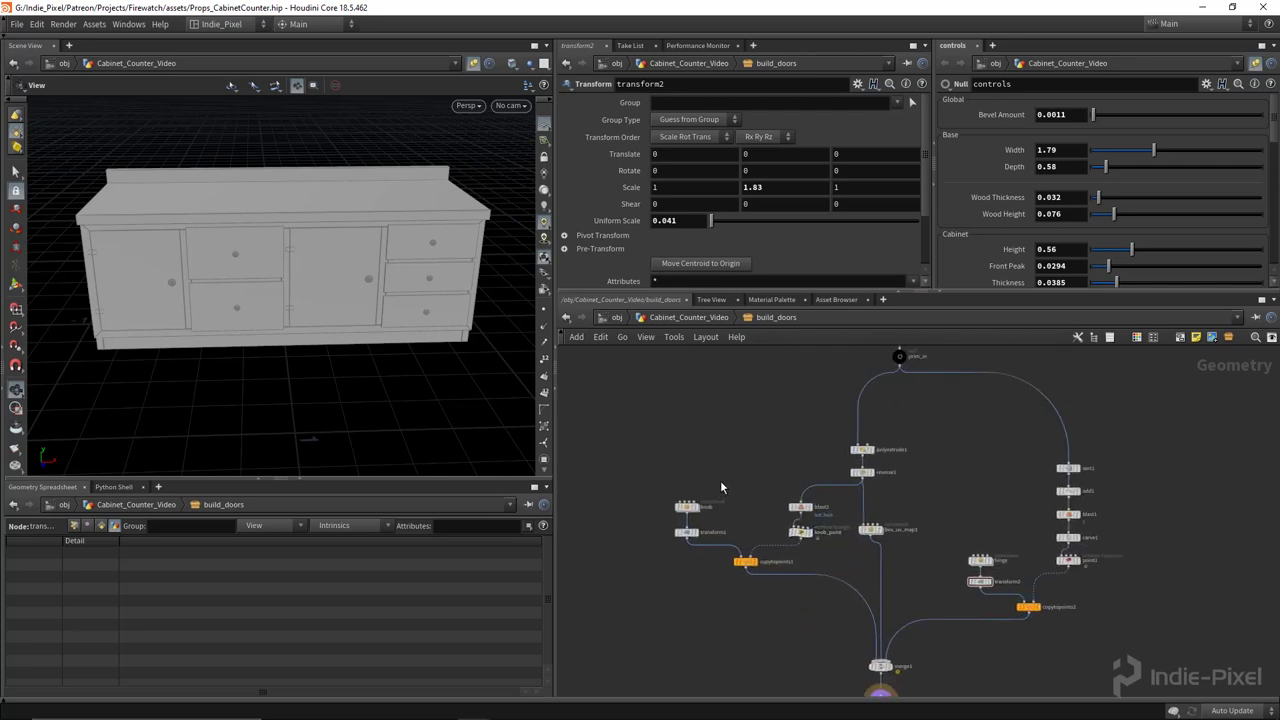
Move the knob and hinge nodes with their transforms side by side, clear of the main door-building network
drag(687, 507, 605, 424)
drag(983, 561, 665, 427)
drag(686, 532, 608, 453)
drag(980, 582, 668, 453)
drag(688, 406, 685, 437)
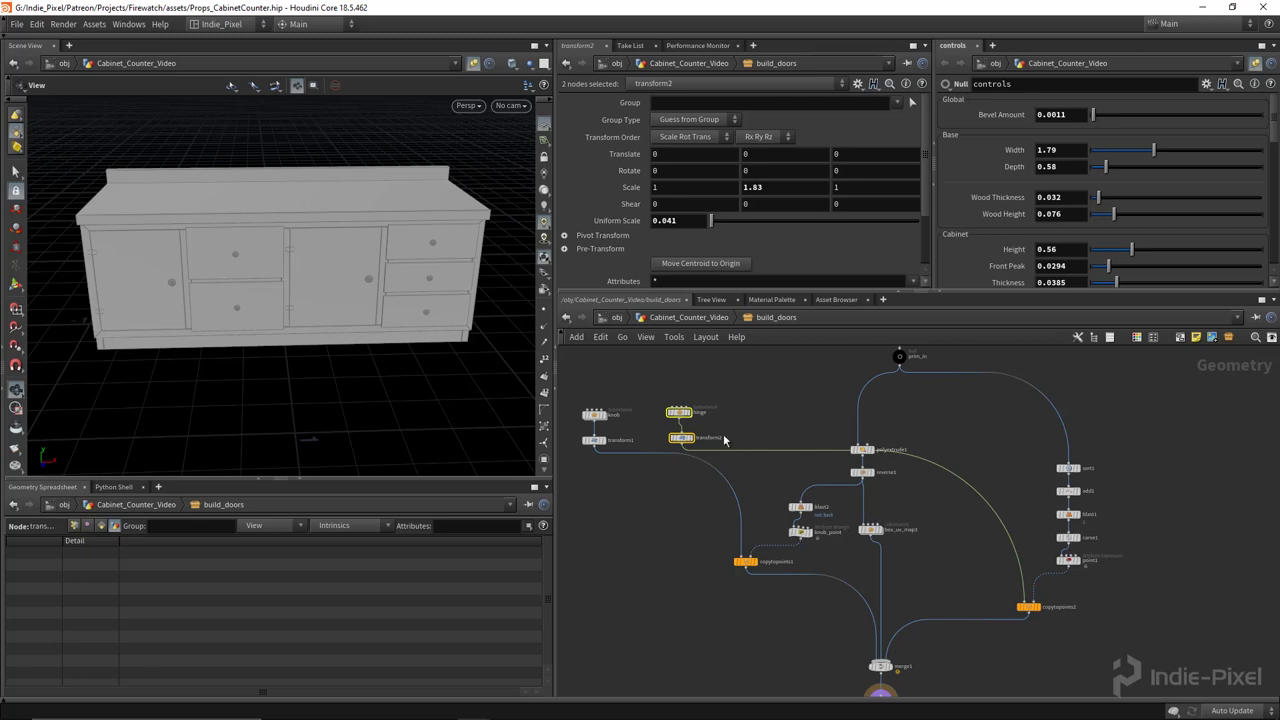
drag(573, 391, 696, 453)
drag(683, 440, 680, 415)
Collapse the door-building nodes between prim_in and the output into a subnetwork named single_door, leaving the knob and hinge nodes outside
middle_drag(714, 475, 692, 439)
scroll(691, 438, down, 2)
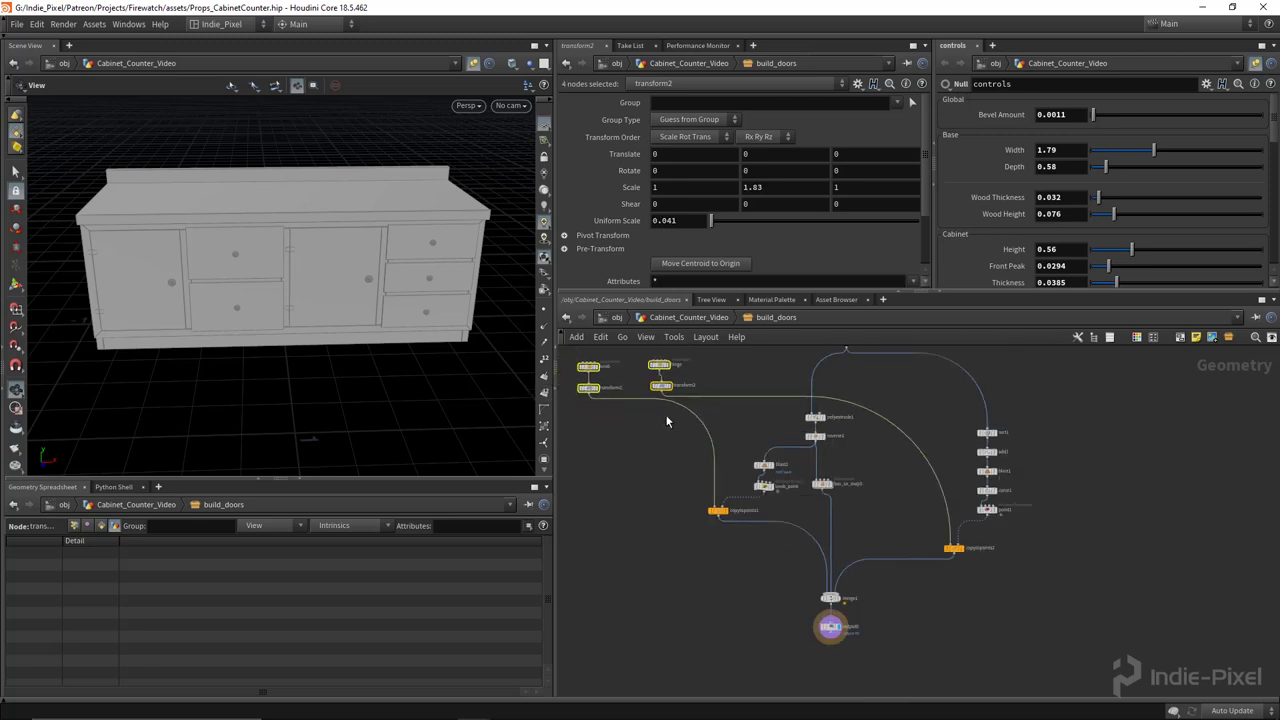
drag(650, 410, 1021, 606)
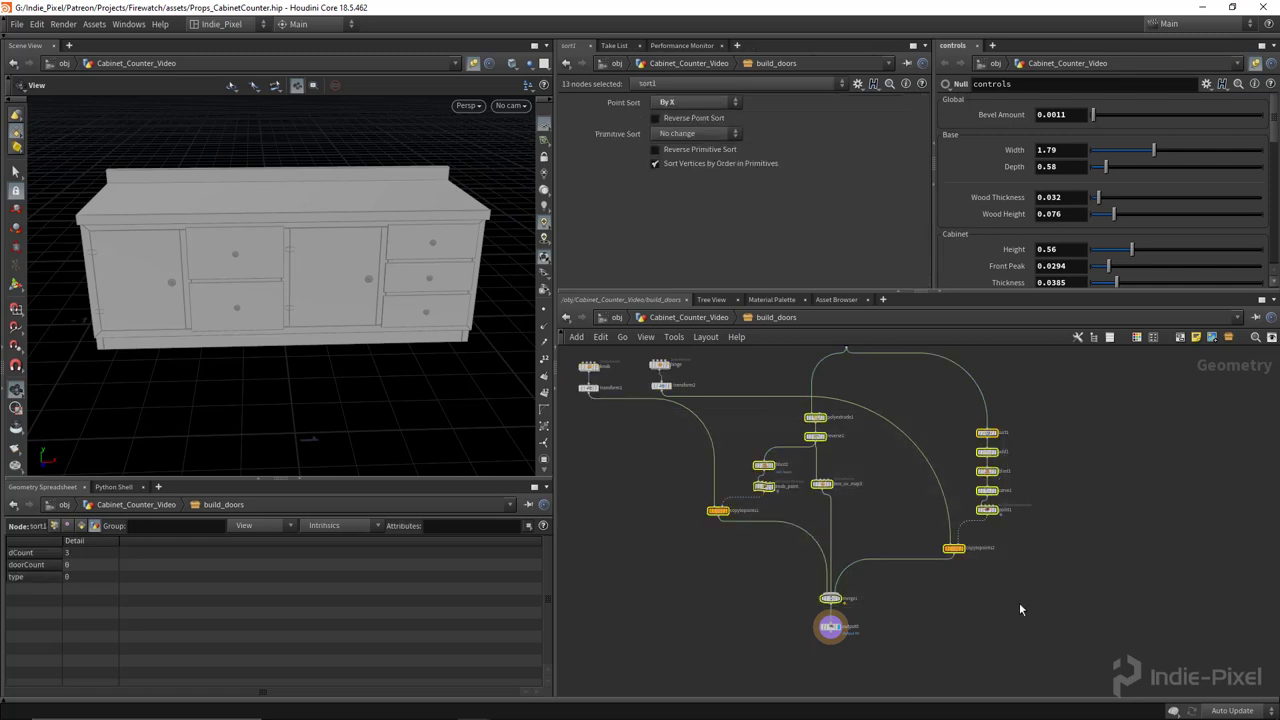
key(h)
key(shift+c)
drag(990, 464, 803, 492)
scroll(803, 492, up, 3)
double_click(826, 499)
text(single_door)
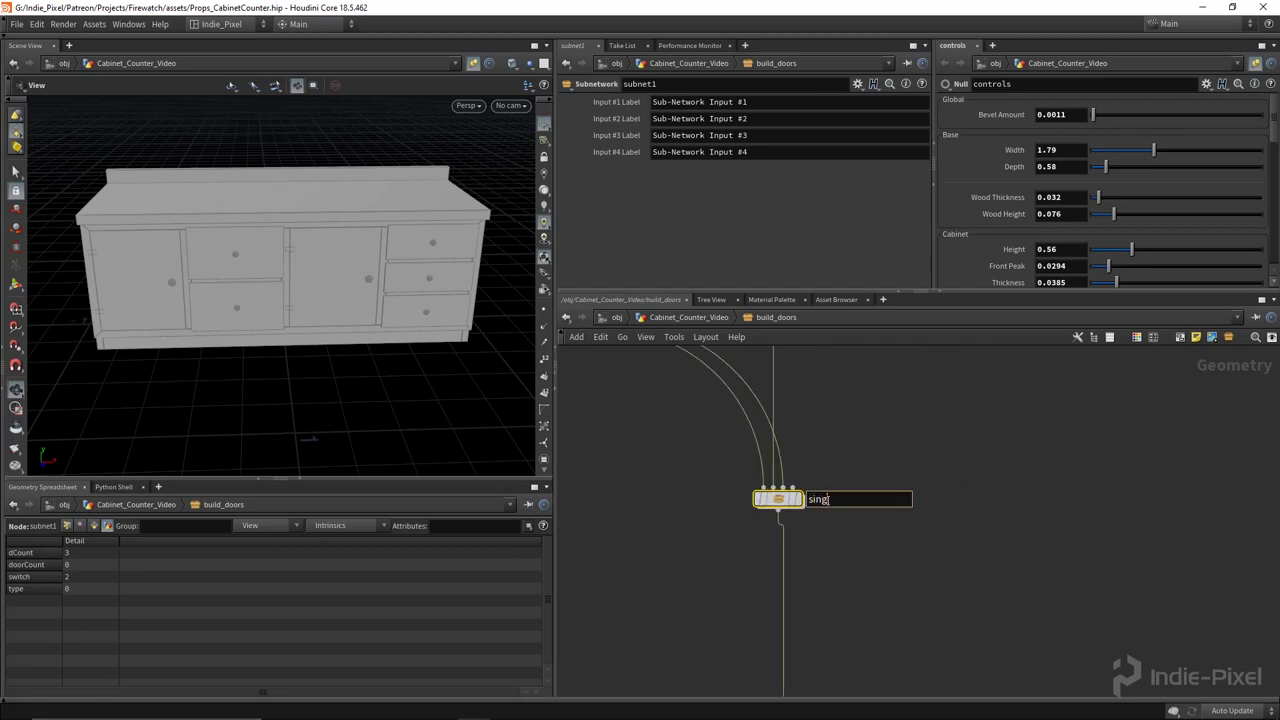
key(Return)
Duplicate the single_door subnetwork with its input connections, place the copy beside it and name it double_door
scroll(828, 499, down, 3)
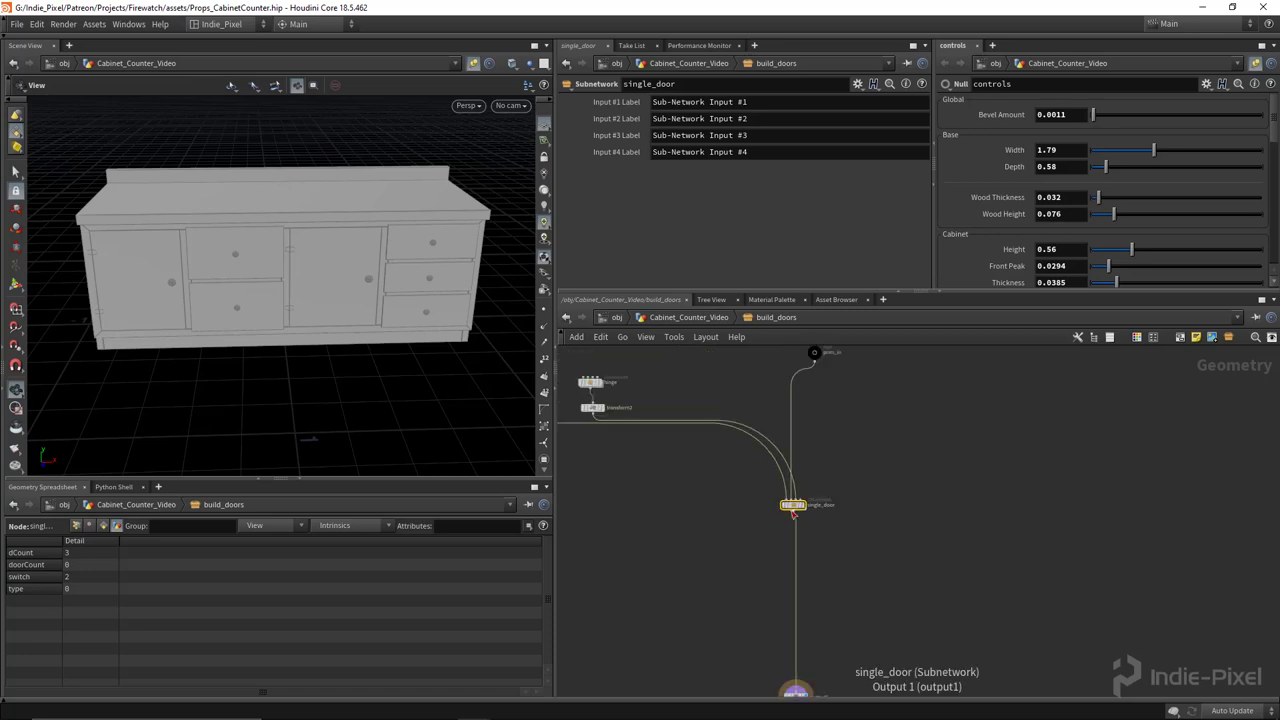
drag(799, 506, 875, 506)
click(874, 503)
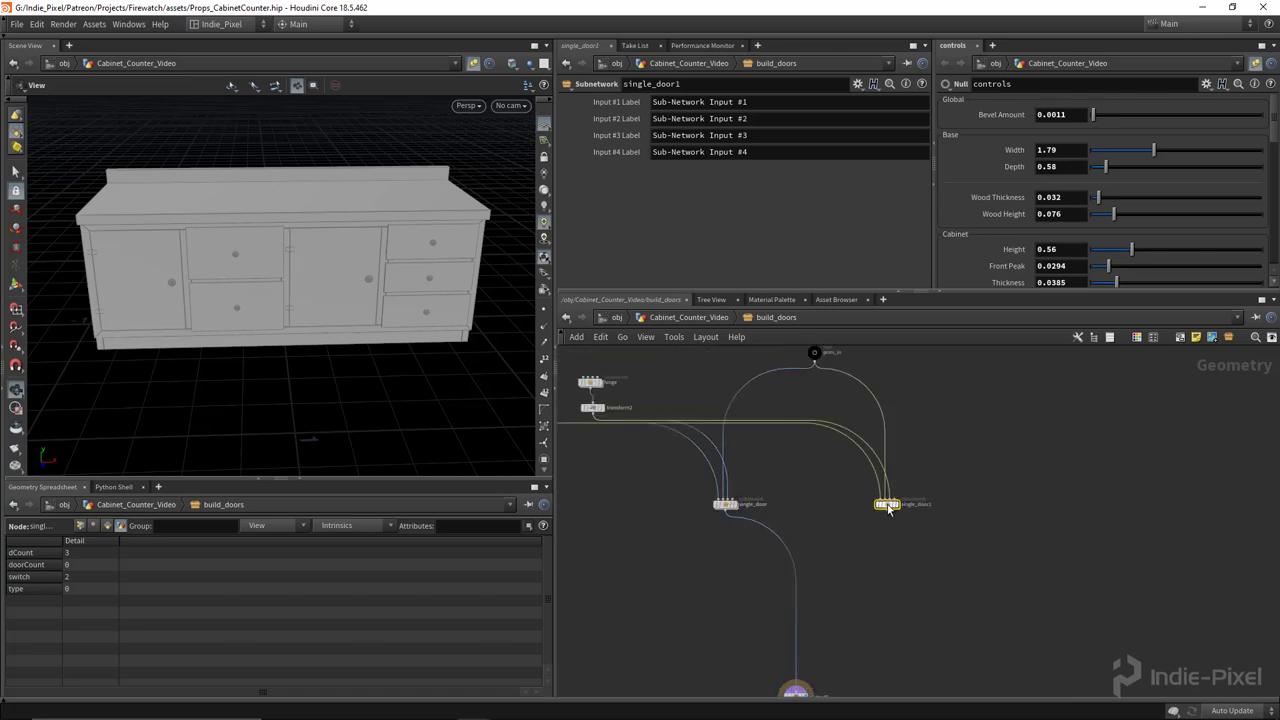
double_click(924, 504)
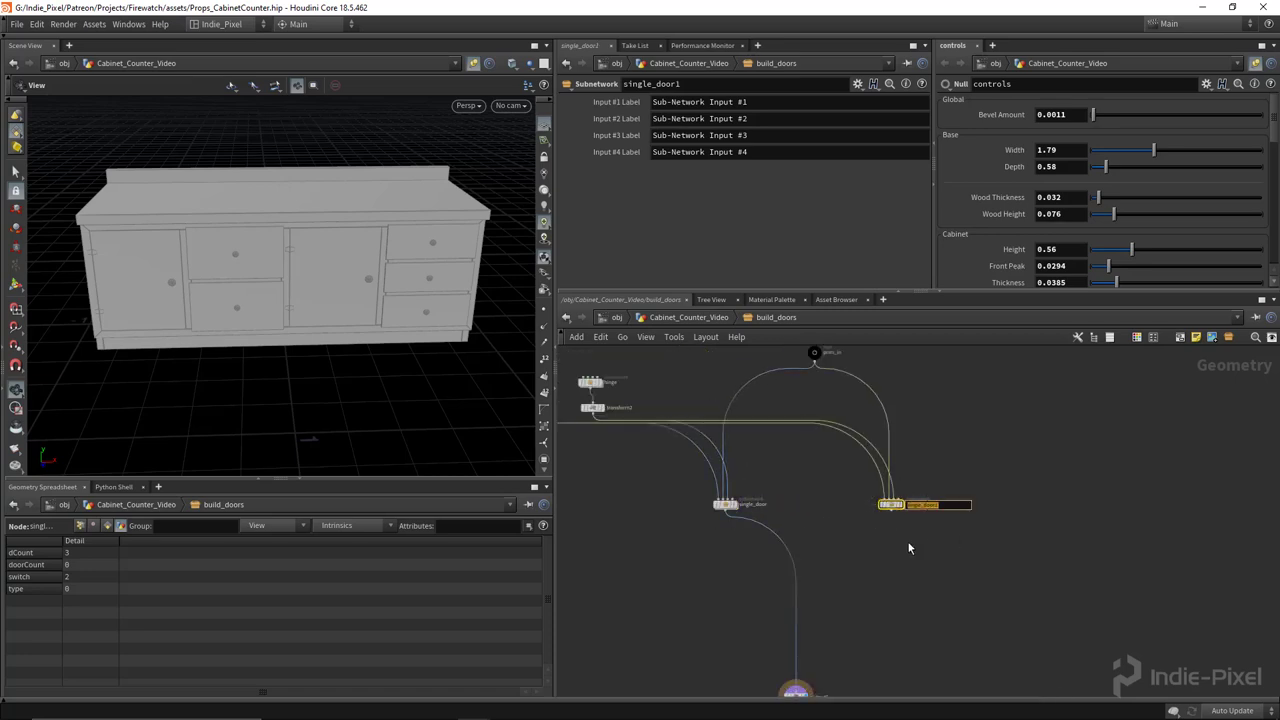
text(double_door)
key(Return)
Add a Switch node below the two door subnetworks and wire single_door and double_door into it in that order
middle_drag(788, 600, 784, 567)
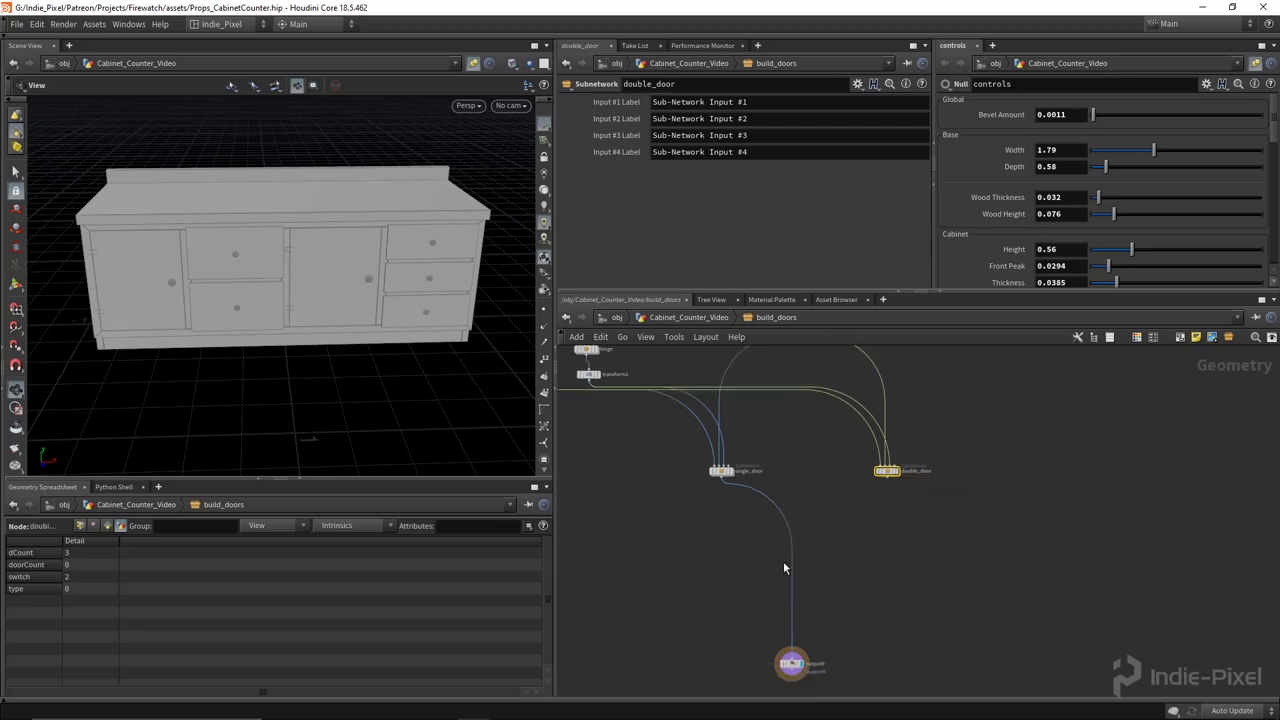
key(Tab)
text(swi)
key(Return)
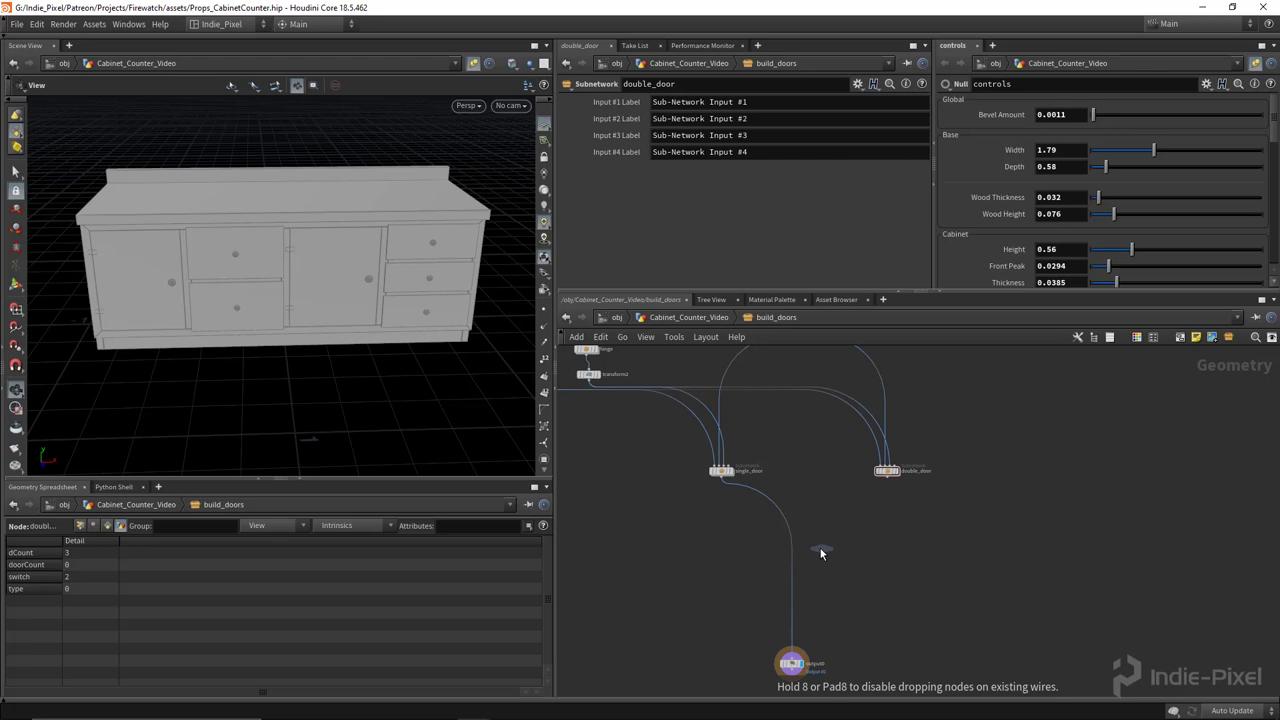
click(823, 552)
scroll(732, 487, up, 3)
drag(713, 471, 885, 581)
drag(998, 469, 886, 582)
Connect the switch to output0 and move output0 directly beneath it
middle_drag(940, 622, 912, 504)
drag(858, 476, 838, 476)
click(839, 491)
click(807, 660)
click(807, 659)
click(843, 610)
key(ctrl+z)
drag(808, 673, 840, 554)
Rename the switch door_switch and shift it with output0 to sit centred below the two subnetworks
click(893, 474)
text(door_swit)
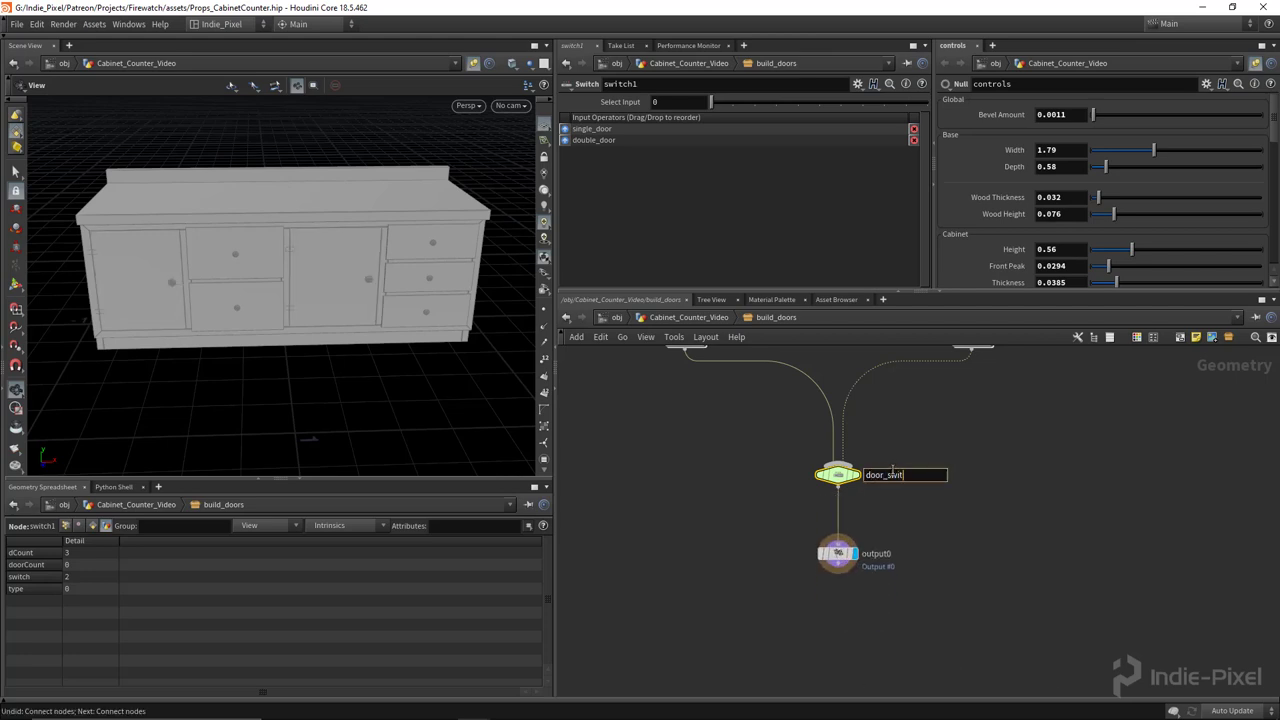
text(ch)
key(Return)
middle_drag(932, 457, 903, 566)
scroll(904, 562, down, 1)
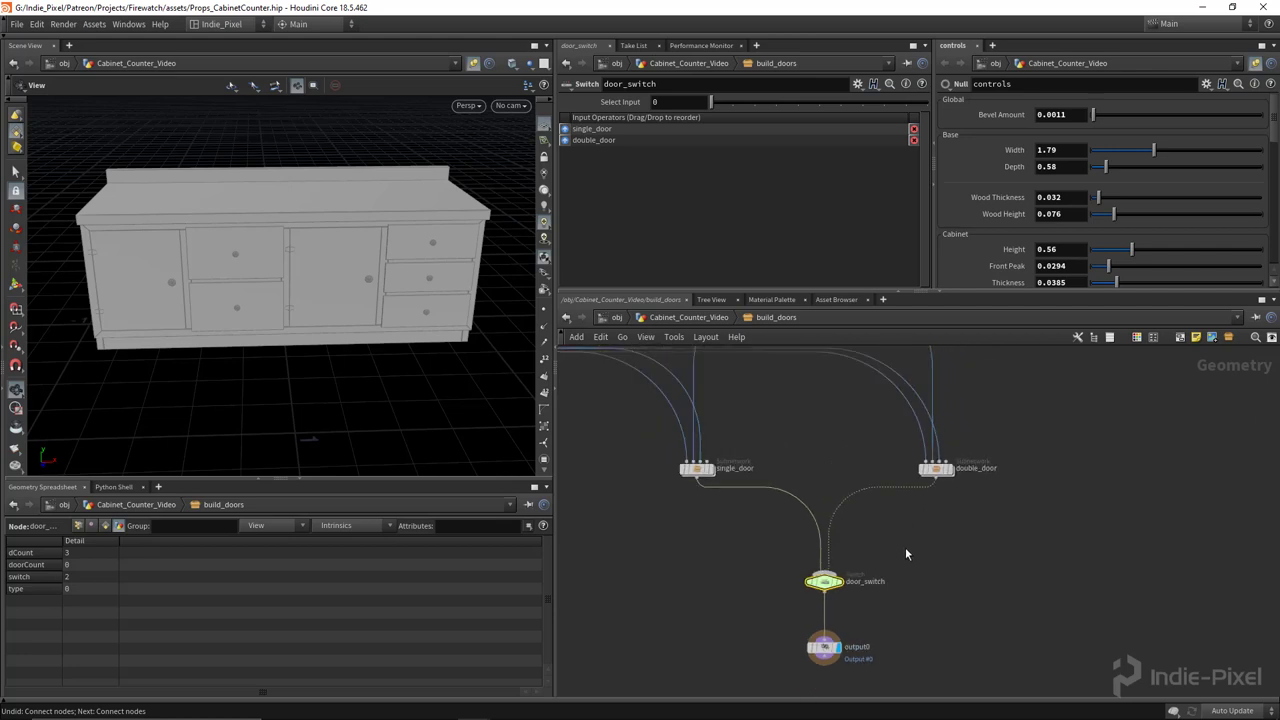
drag(905, 547, 775, 687)
mouse_move(822, 591)
mouse_down()
mouse_move(806, 601)
mouse_move(811, 590)
mouse_up()
key(Escape)
click(735, 590)
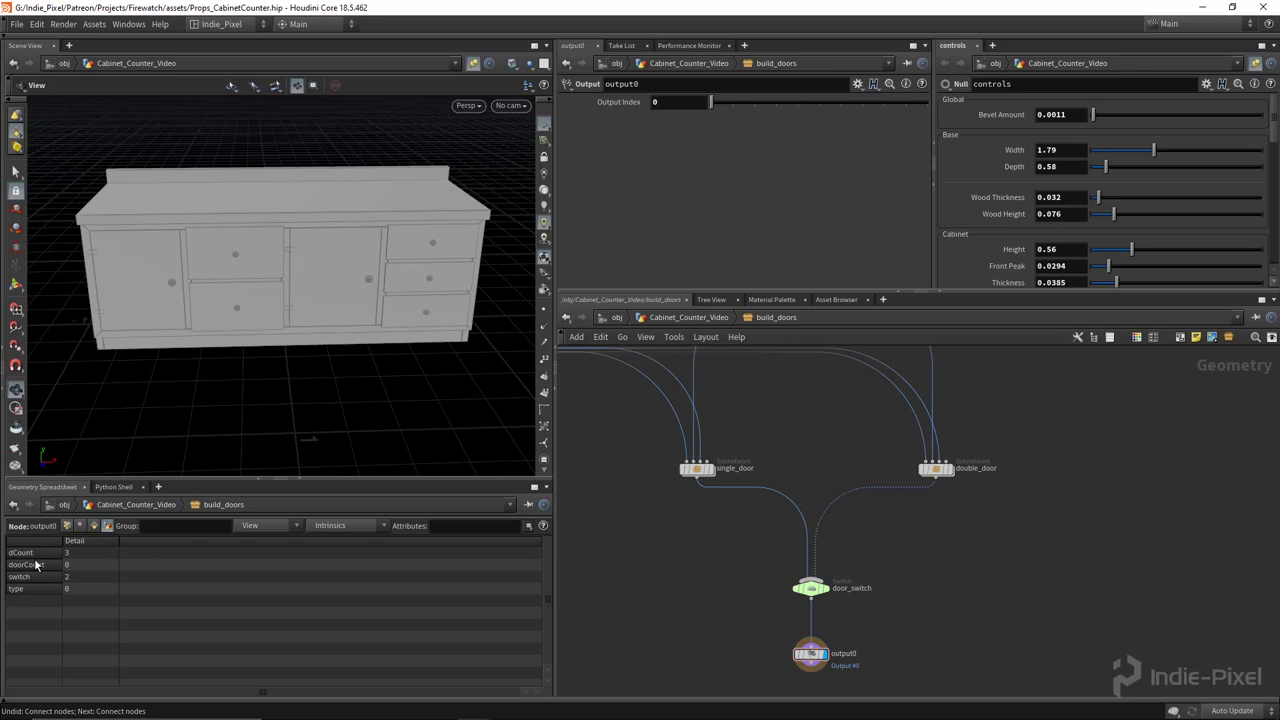
Set the door_switch Select Input to the expression detail("../prim_in/", "doorCount", 0)
middle_drag(808, 389, 812, 568)
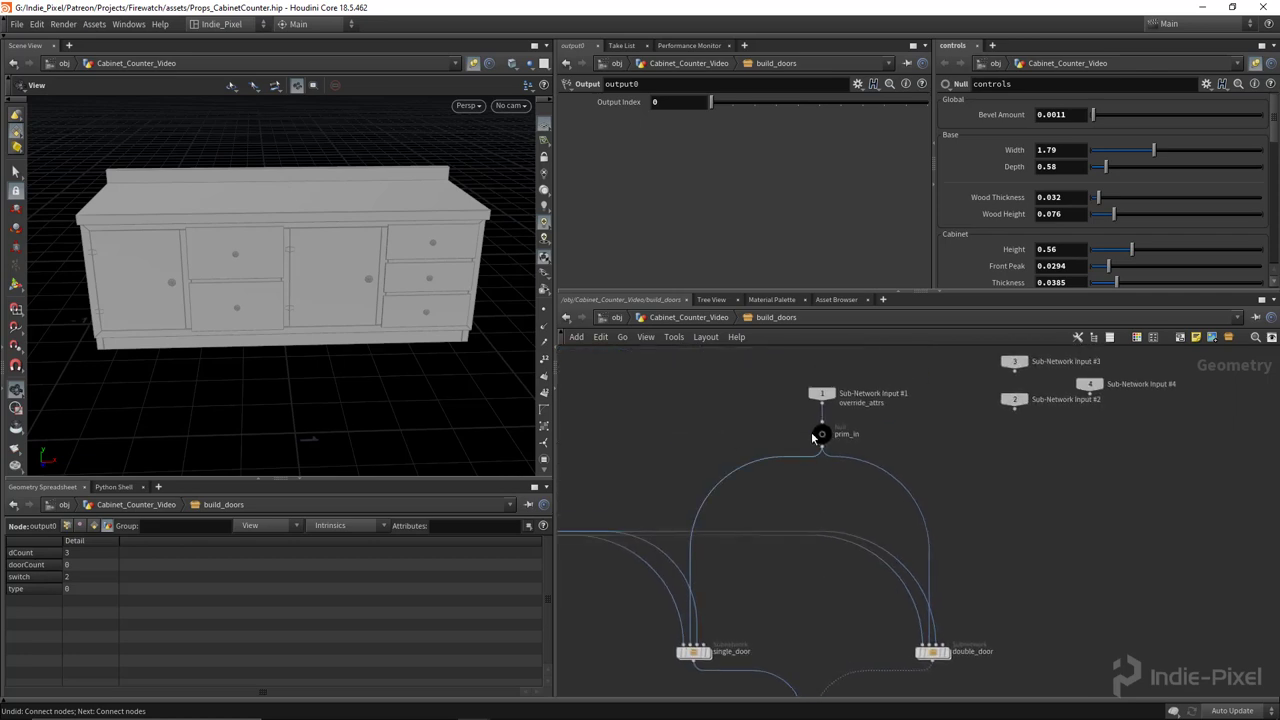
middle_drag(813, 657, 790, 459)
scroll(790, 466, down, 2)
click(662, 104)
drag(893, 541, 720, 600)
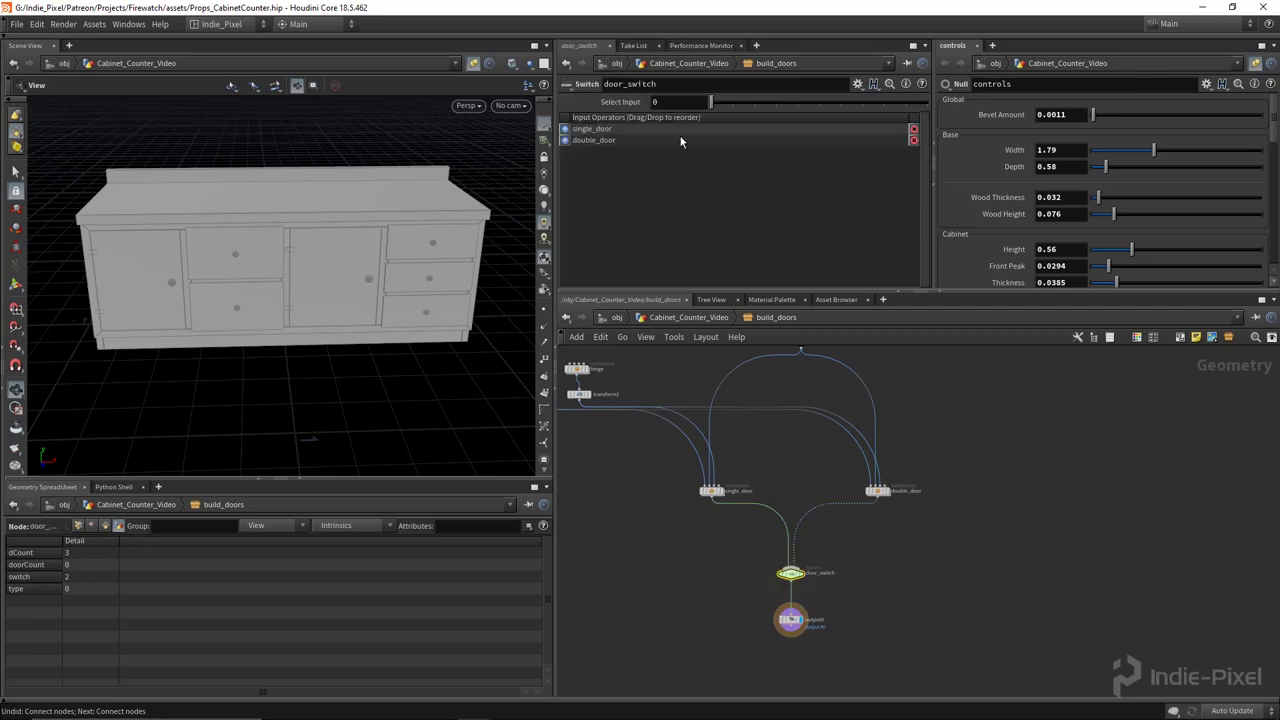
click(667, 104)
text(detail())
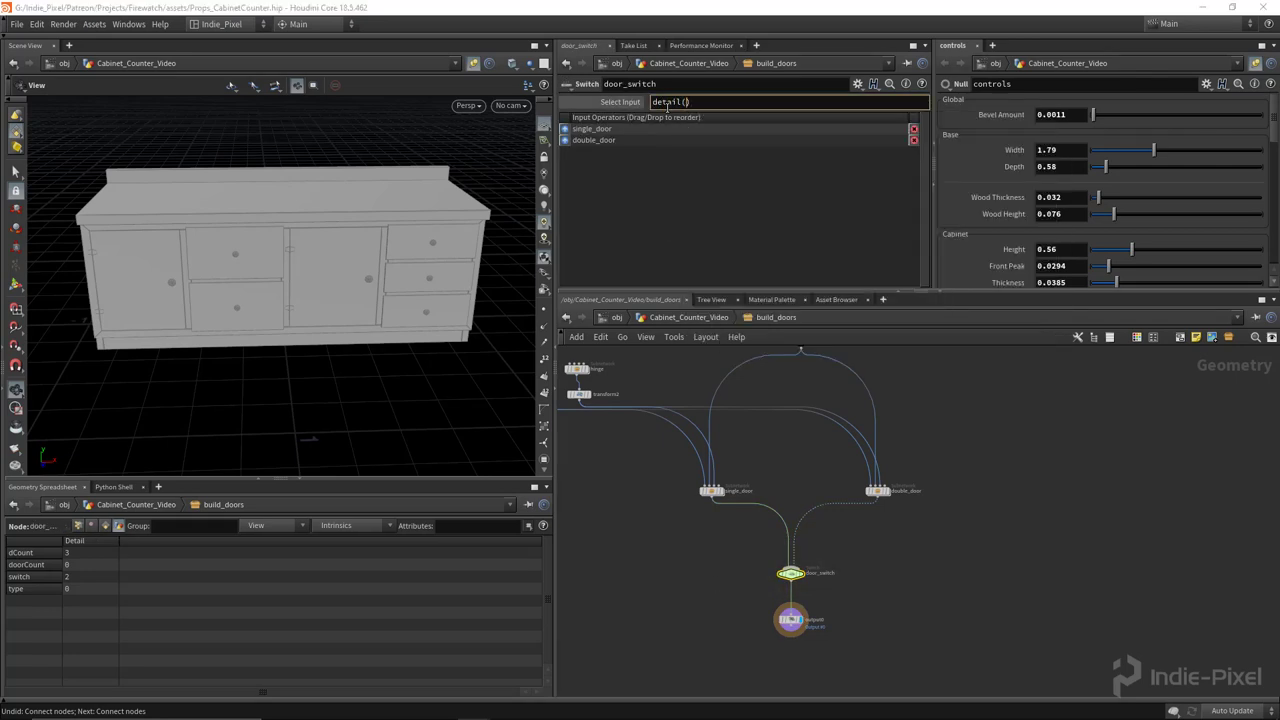
key(Left)
text(../prim_in/", ")
key(Return)
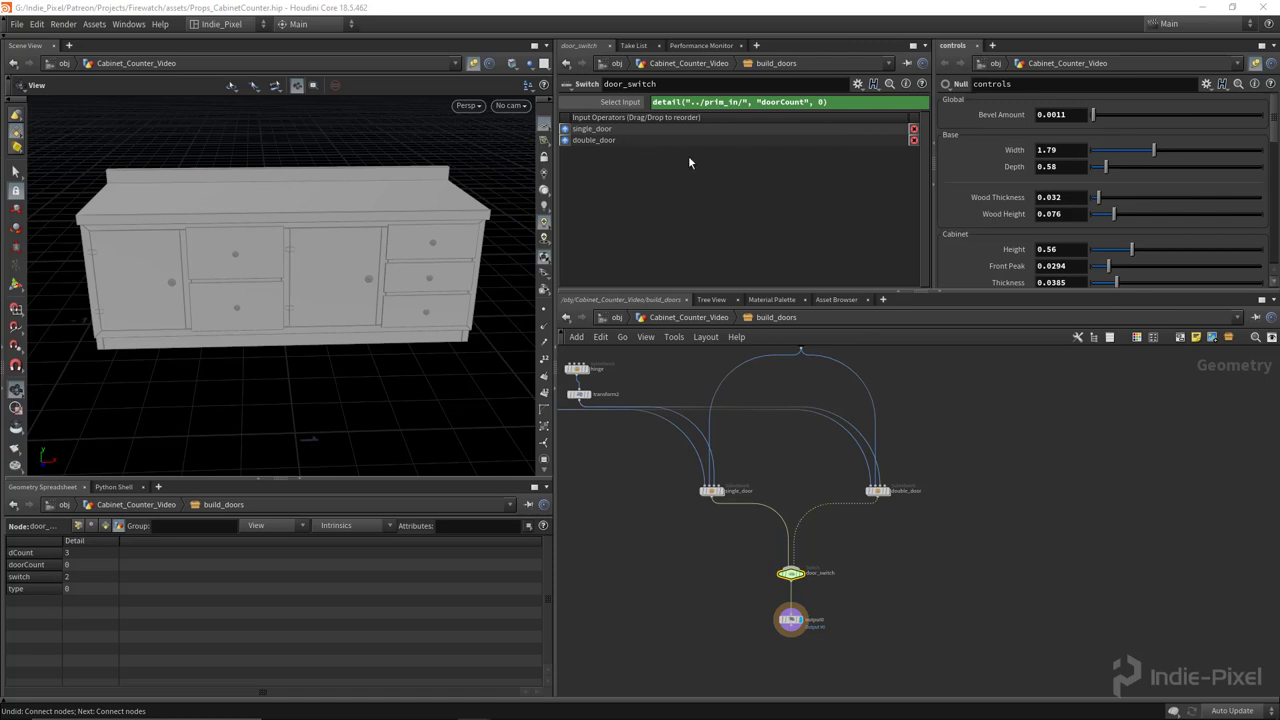
Try out the Door Count values of the section overrides on the controls node, returning them to 0
scroll(1035, 226, down, 8)
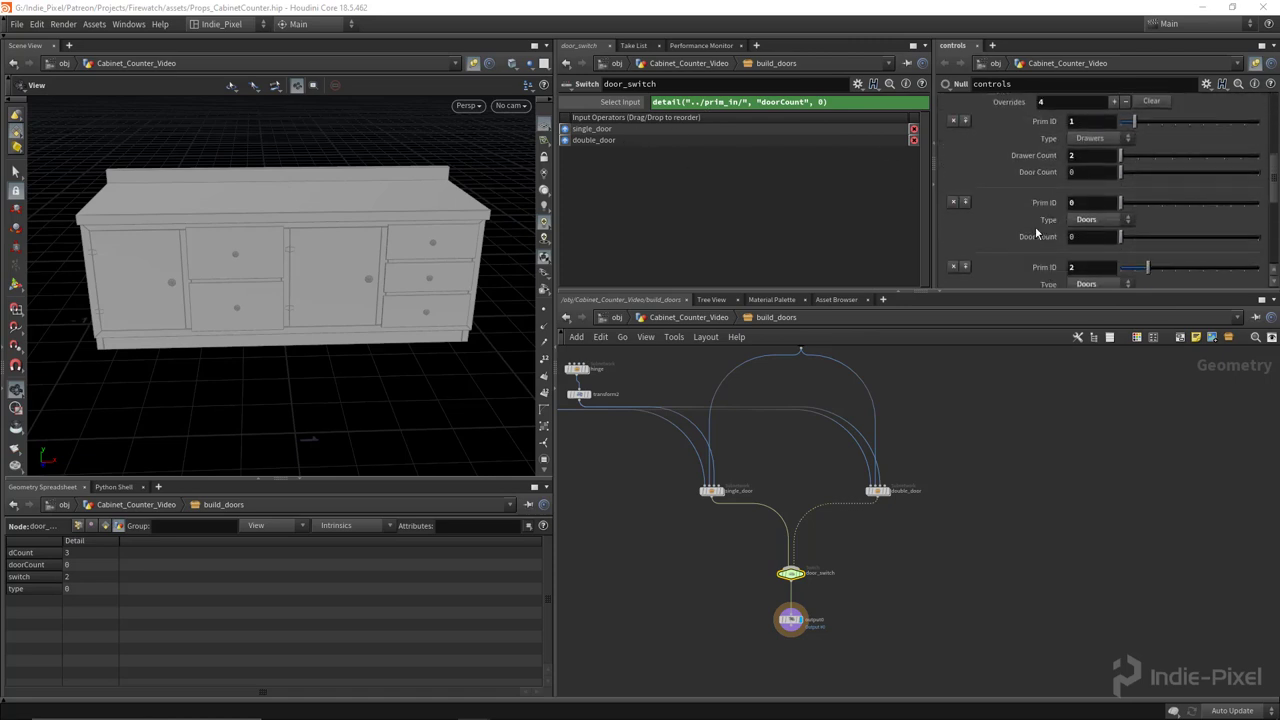
scroll(1035, 233, down, 1)
drag(1118, 221, 1216, 230)
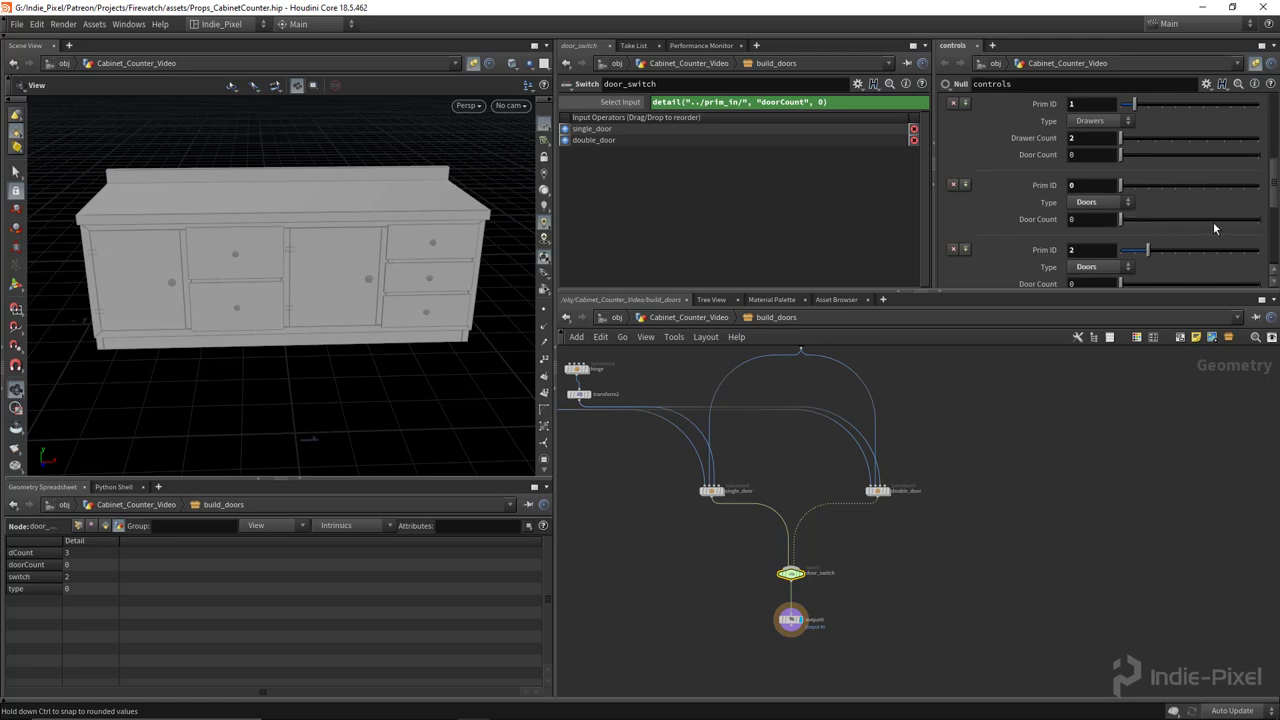
drag(1163, 223, 1150, 223)
drag(1143, 162, 1117, 159)
scroll(1174, 178, up, 6)
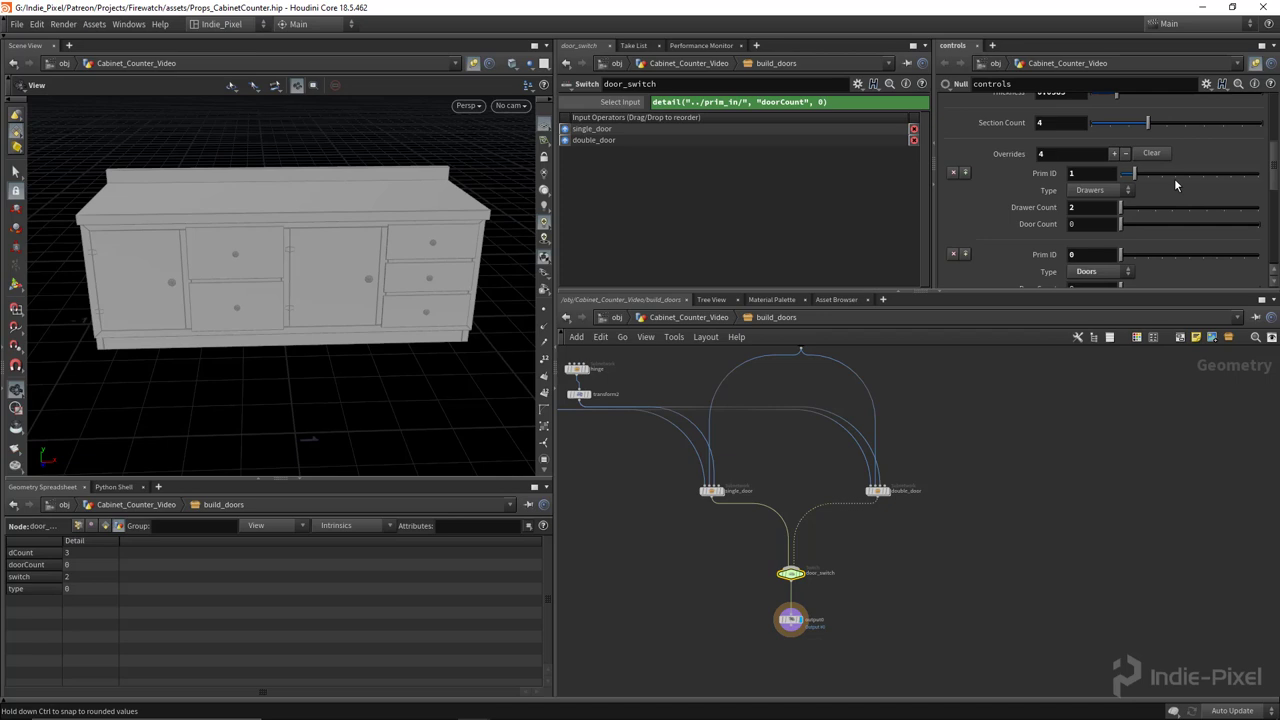
scroll(1175, 182, down, 9)
scroll(1167, 186, down, 1)
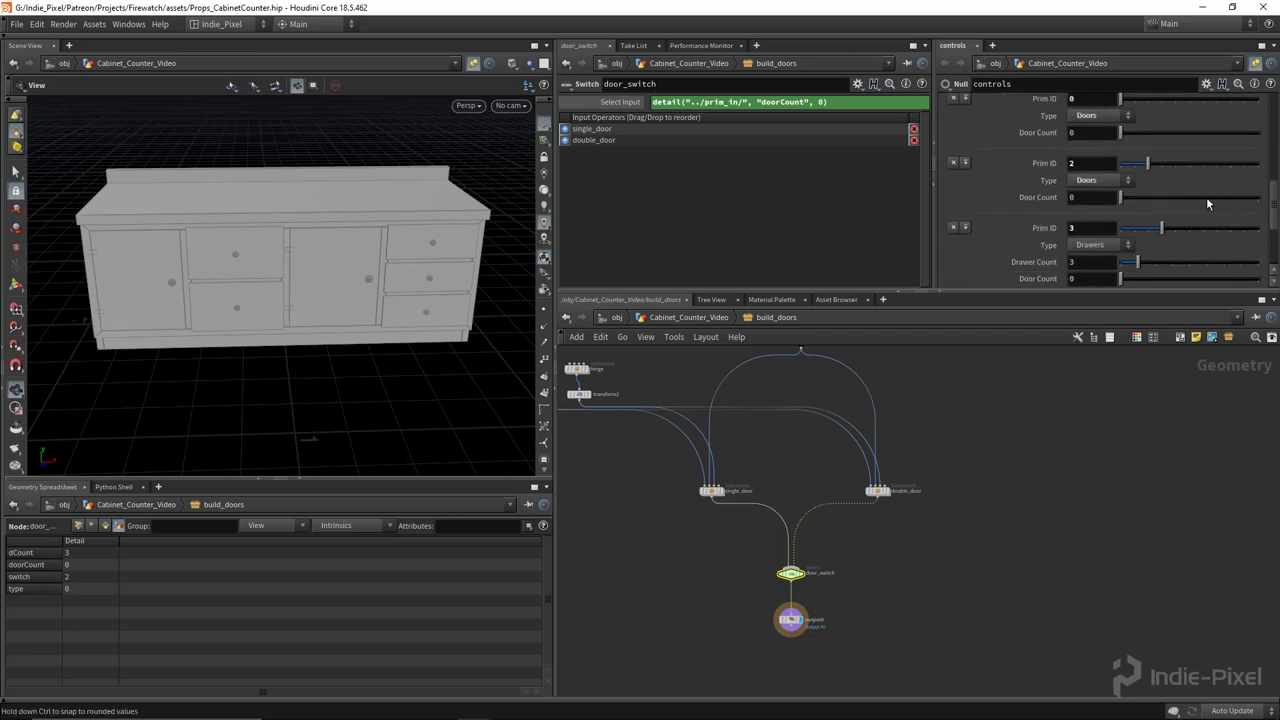
scroll(1150, 200, down, 3)
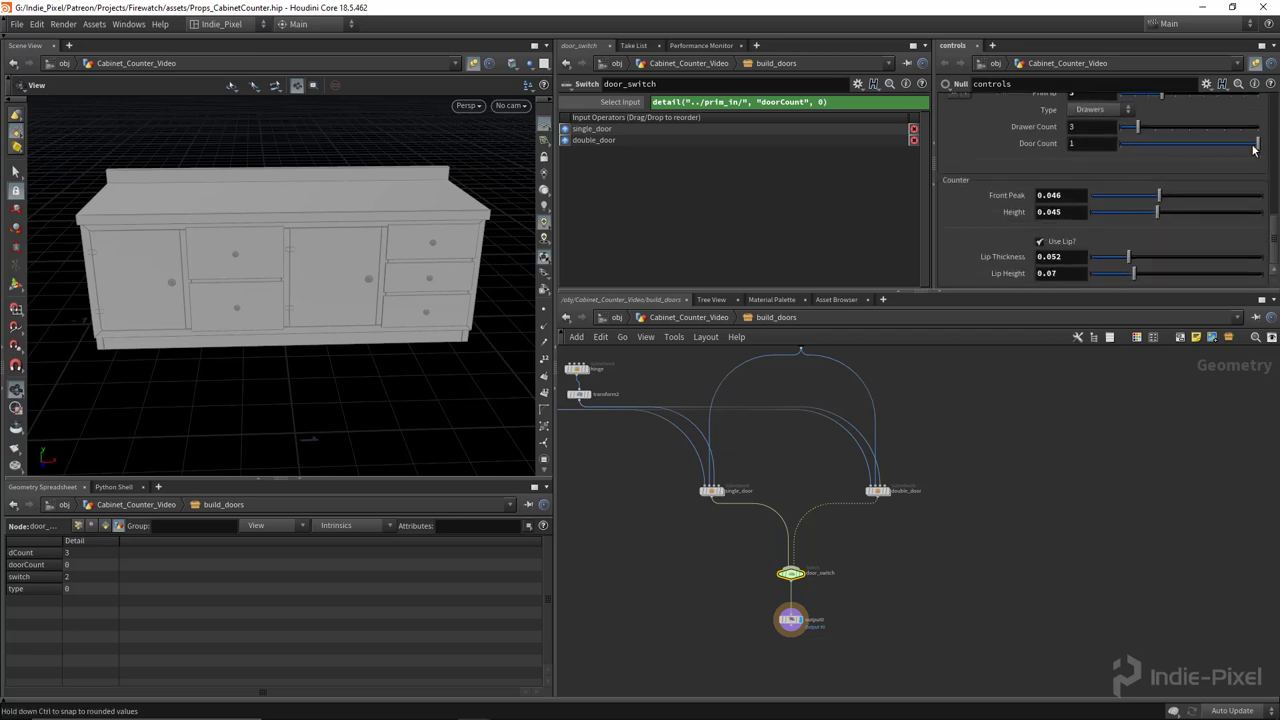
scroll(1140, 165, up, 3)
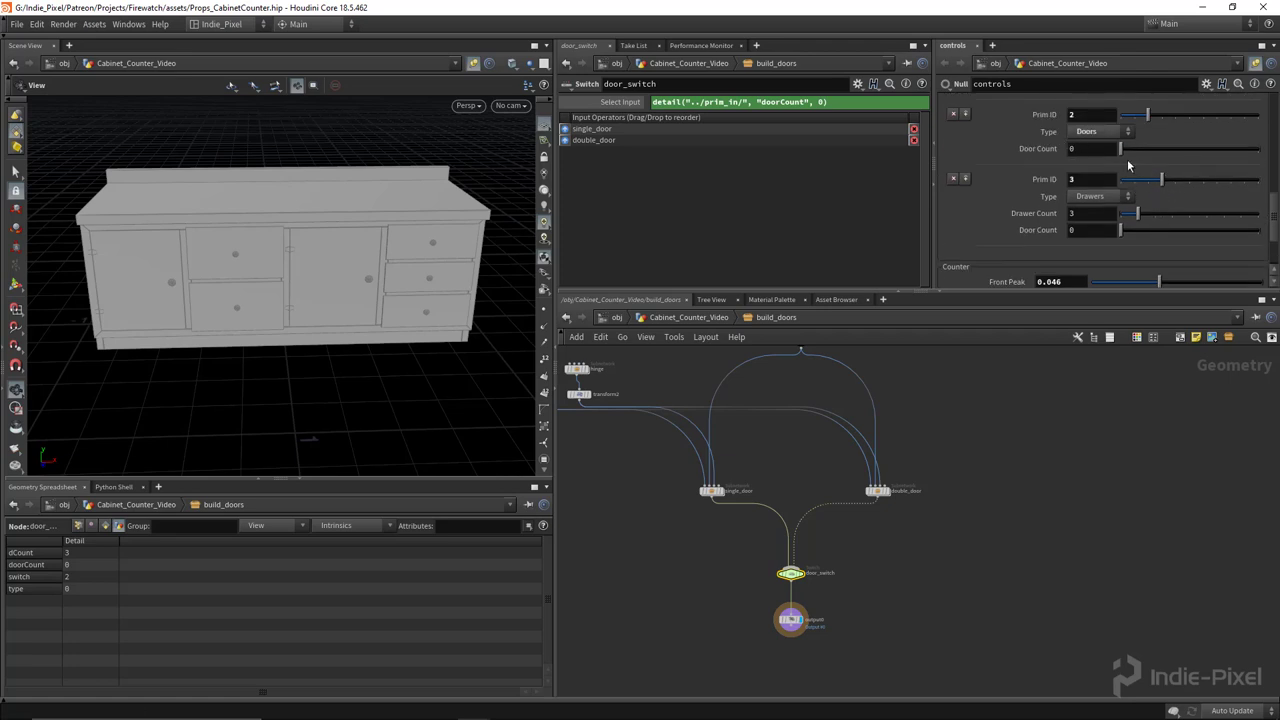
Enlarge the parameter area, open the controls node's parameter interface for editing, and copy Drawer Count's Hide When condition
drag(1170, 291, 1160, 442)
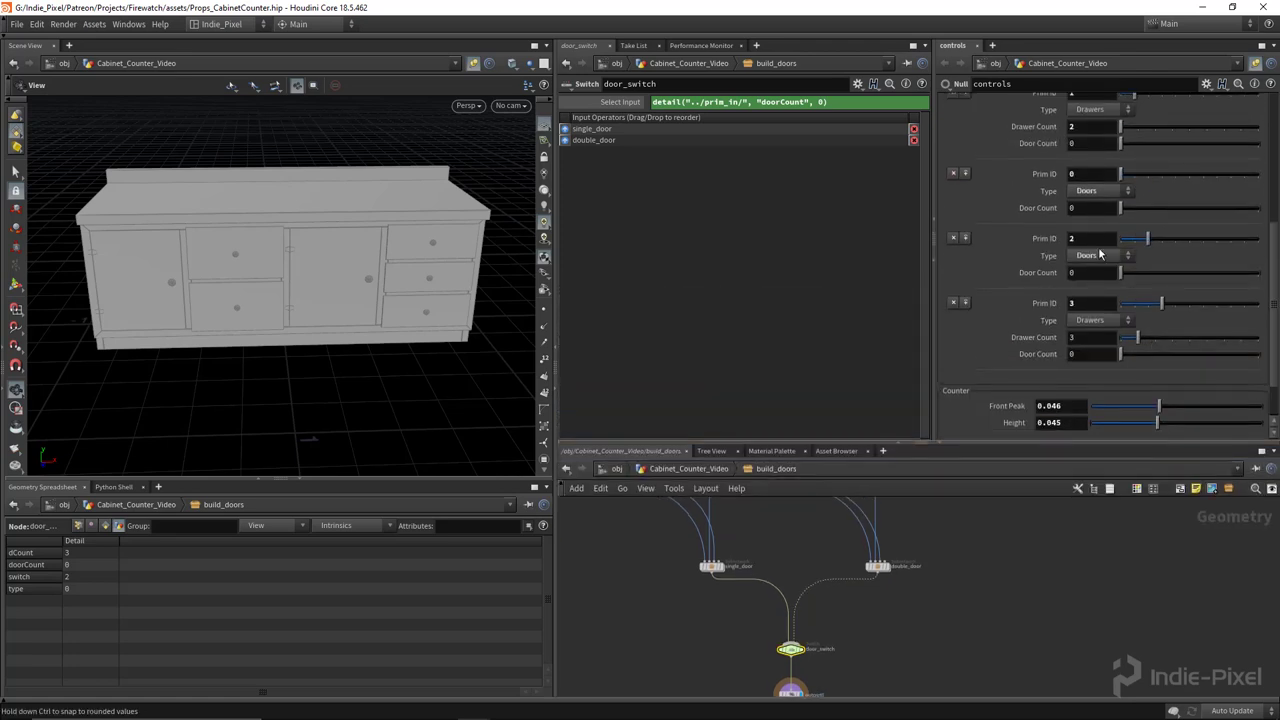
scroll(1100, 250, up, 3)
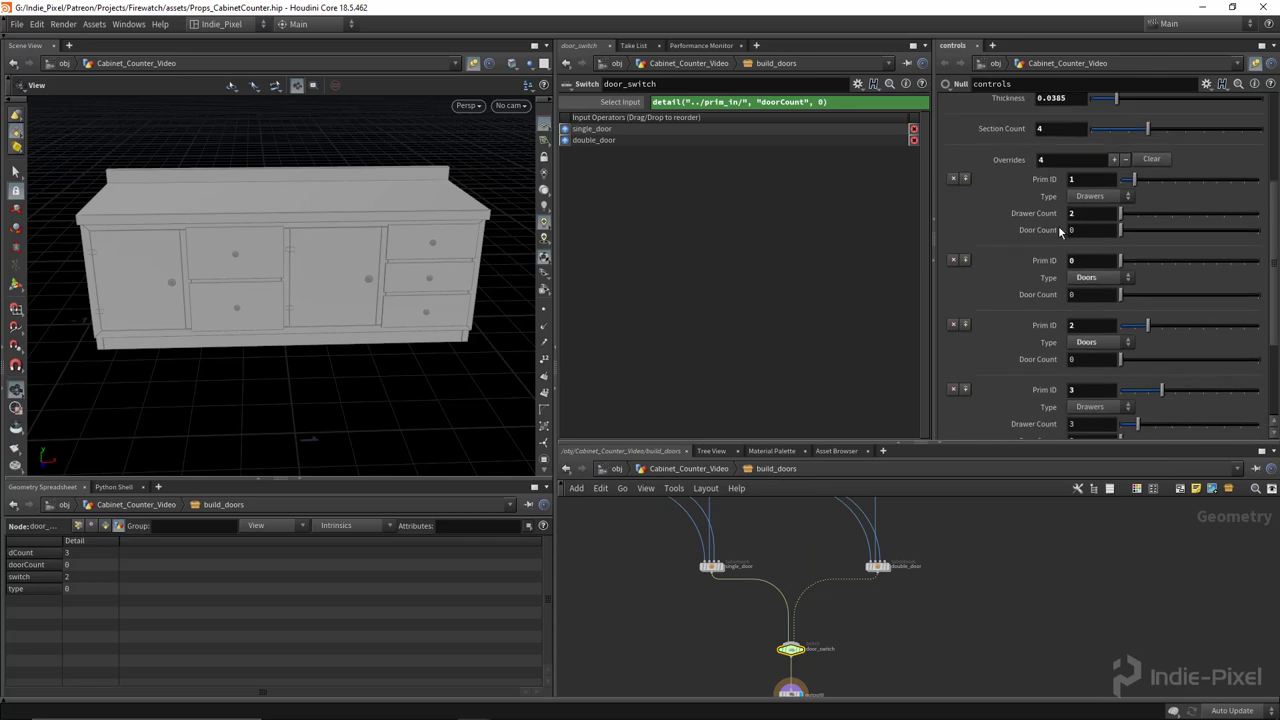
click(1206, 85)
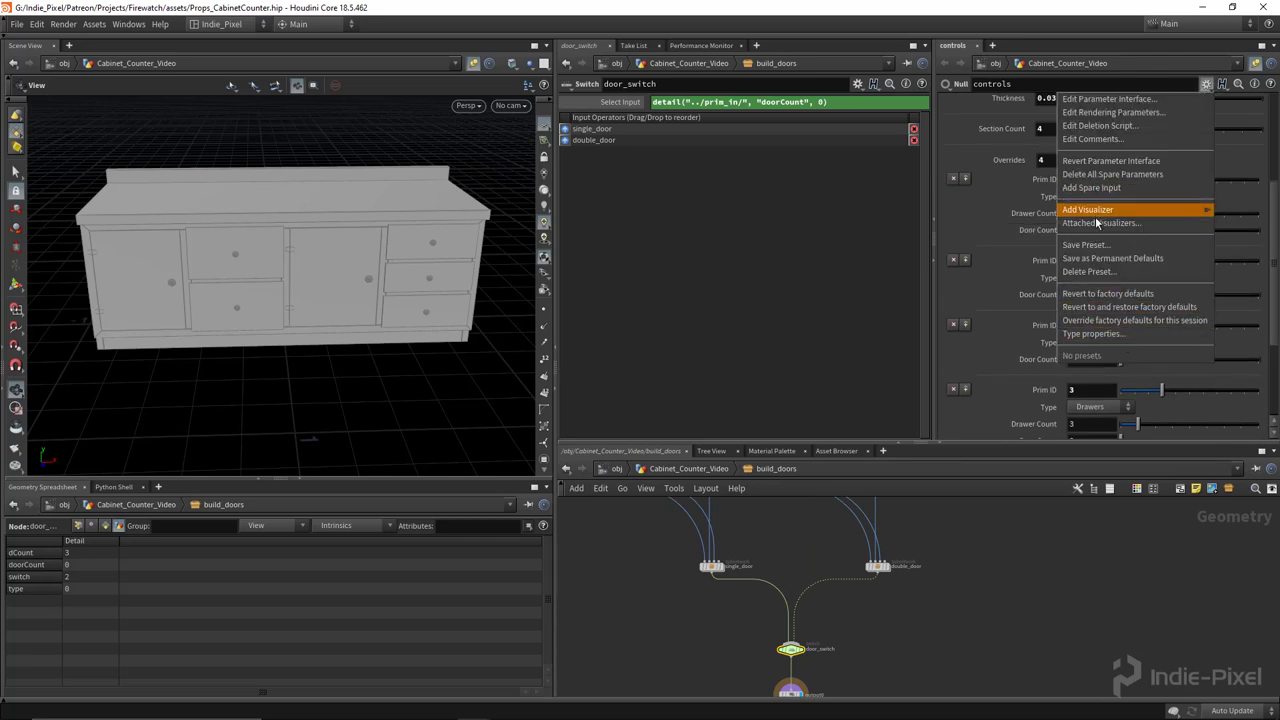
click(1105, 99)
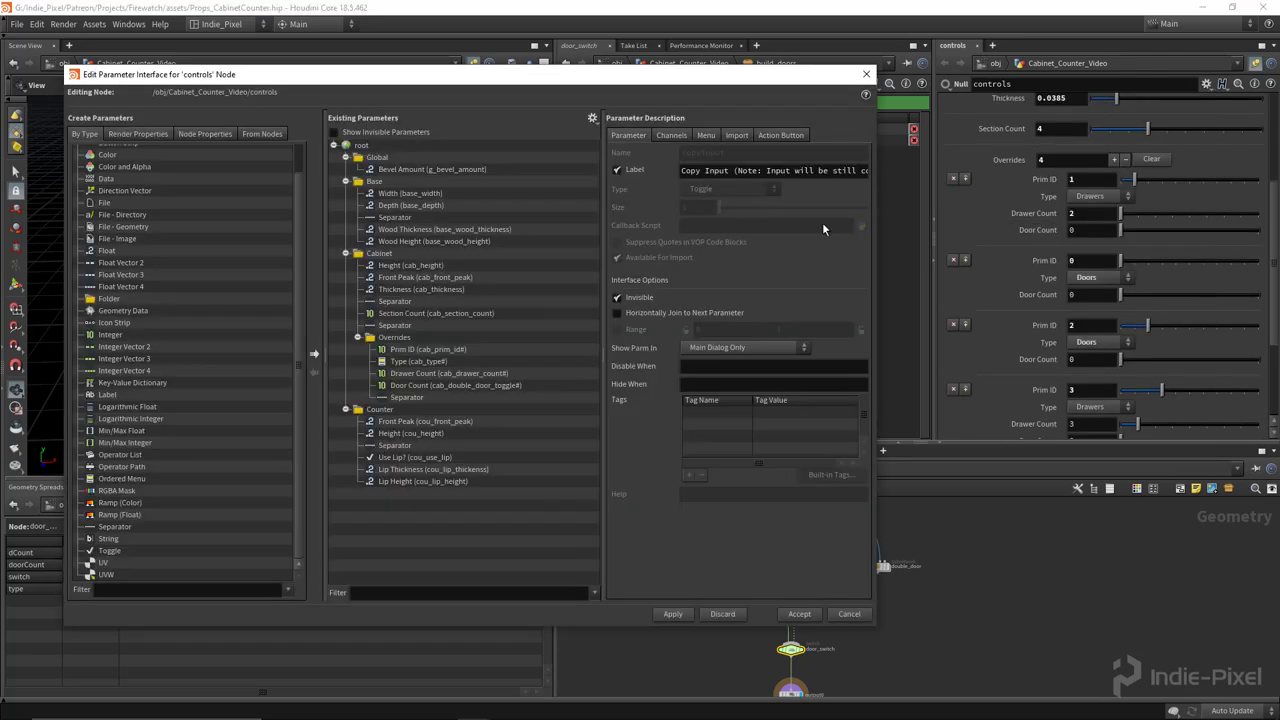
click(427, 376)
triple_click(803, 402)
key(ctrl+c)
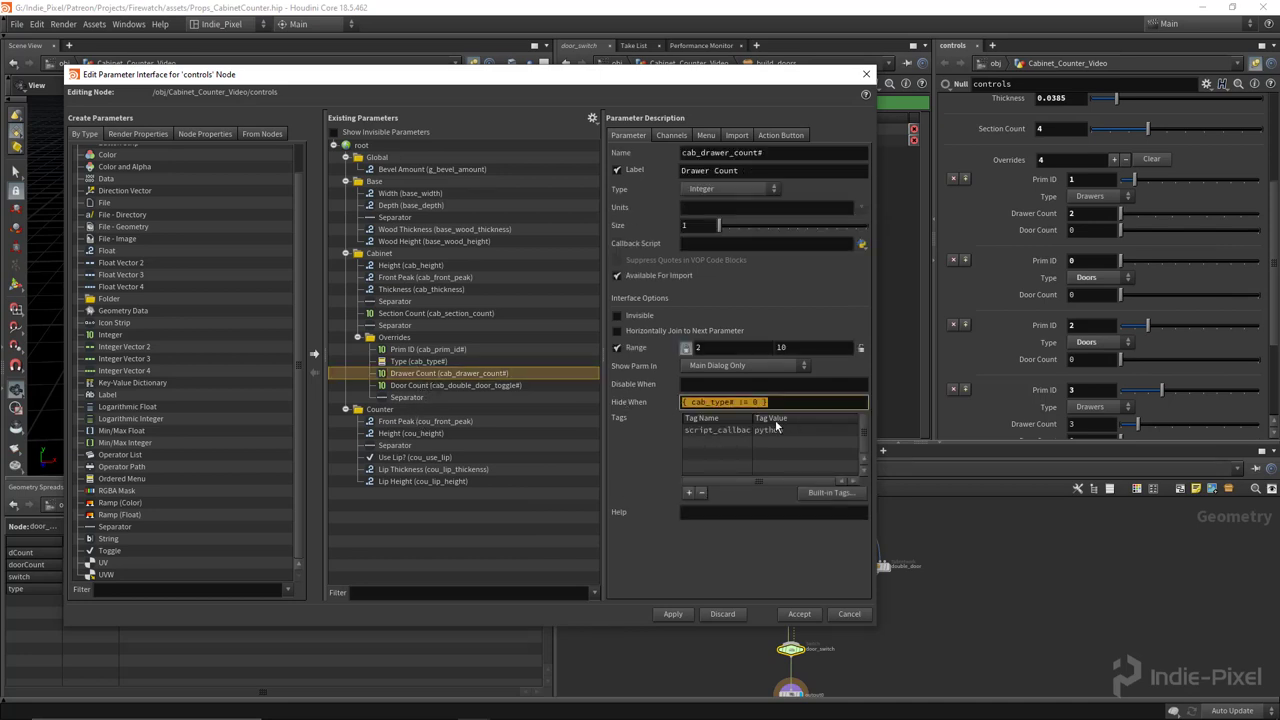
Set the Hide When condition of the Door Count parameter to { cab_type# != 1 }
click(446, 385)
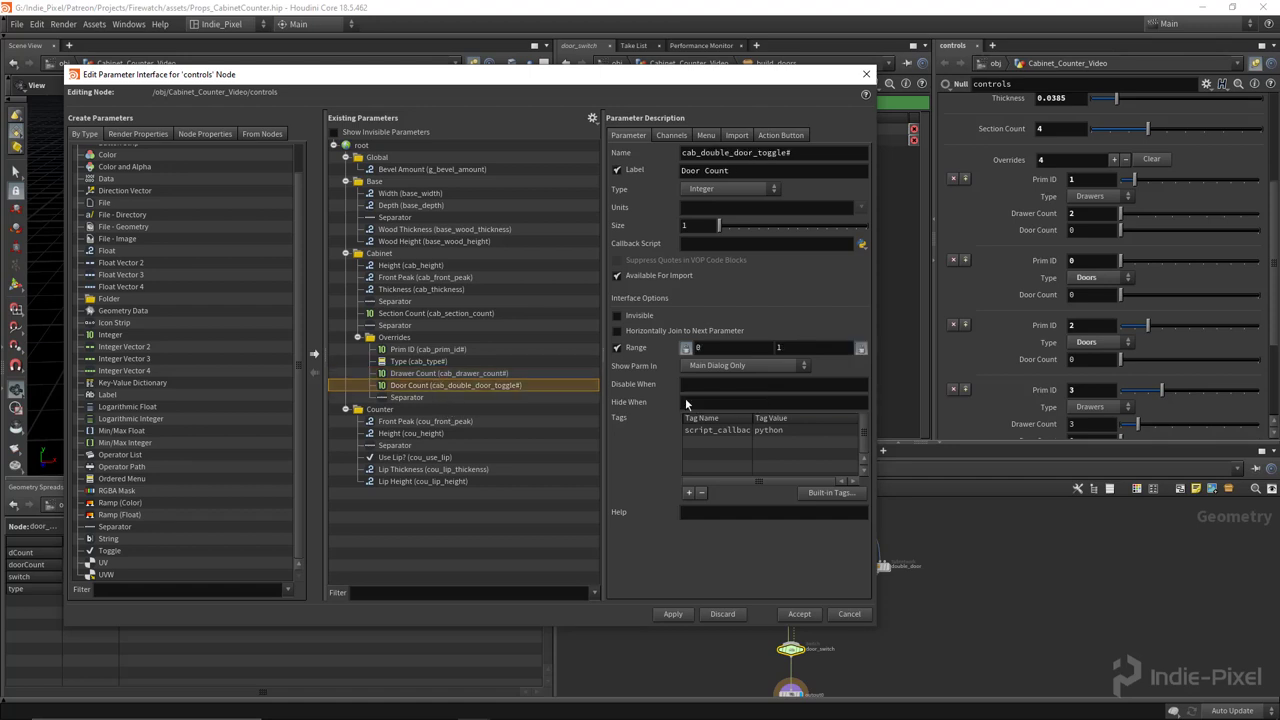
click(770, 402)
key(ctrl+v)
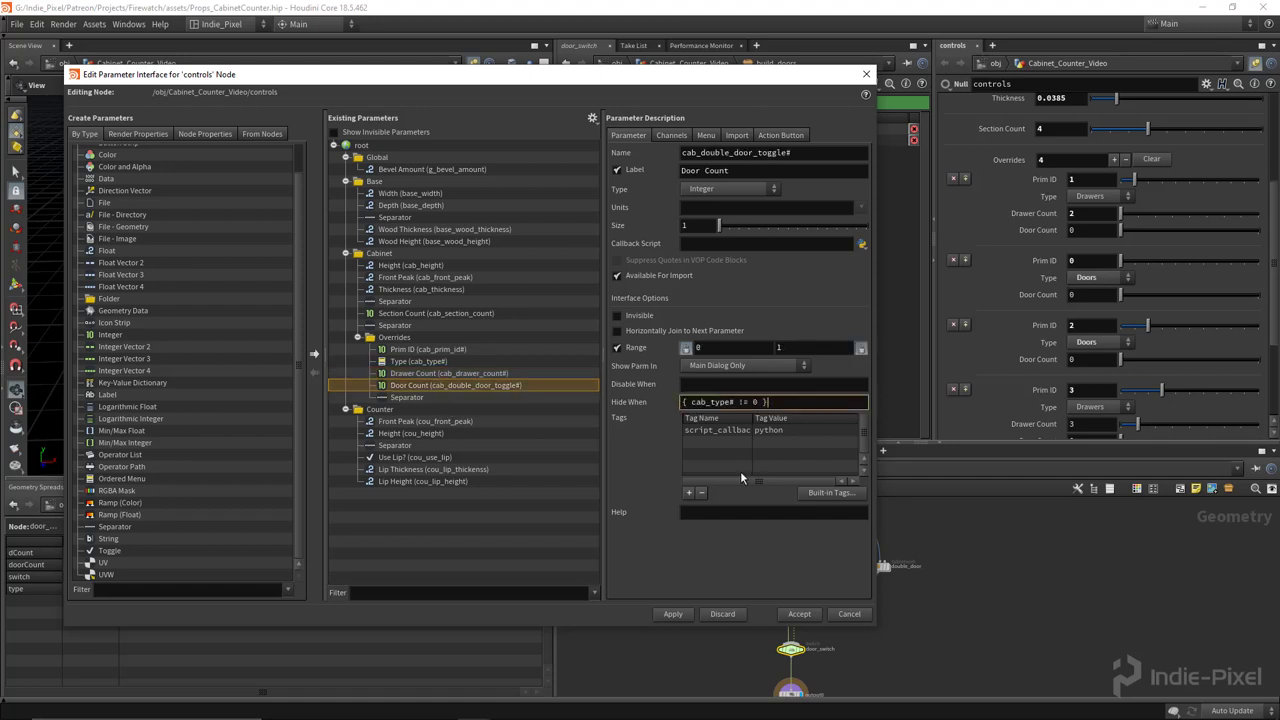
key(Left)
key(Left)
key(BackSpace)
text(1)
Check the Type parameter's menu item tokens, apply and accept the interface changes, and review the override parameters
click(421, 362)
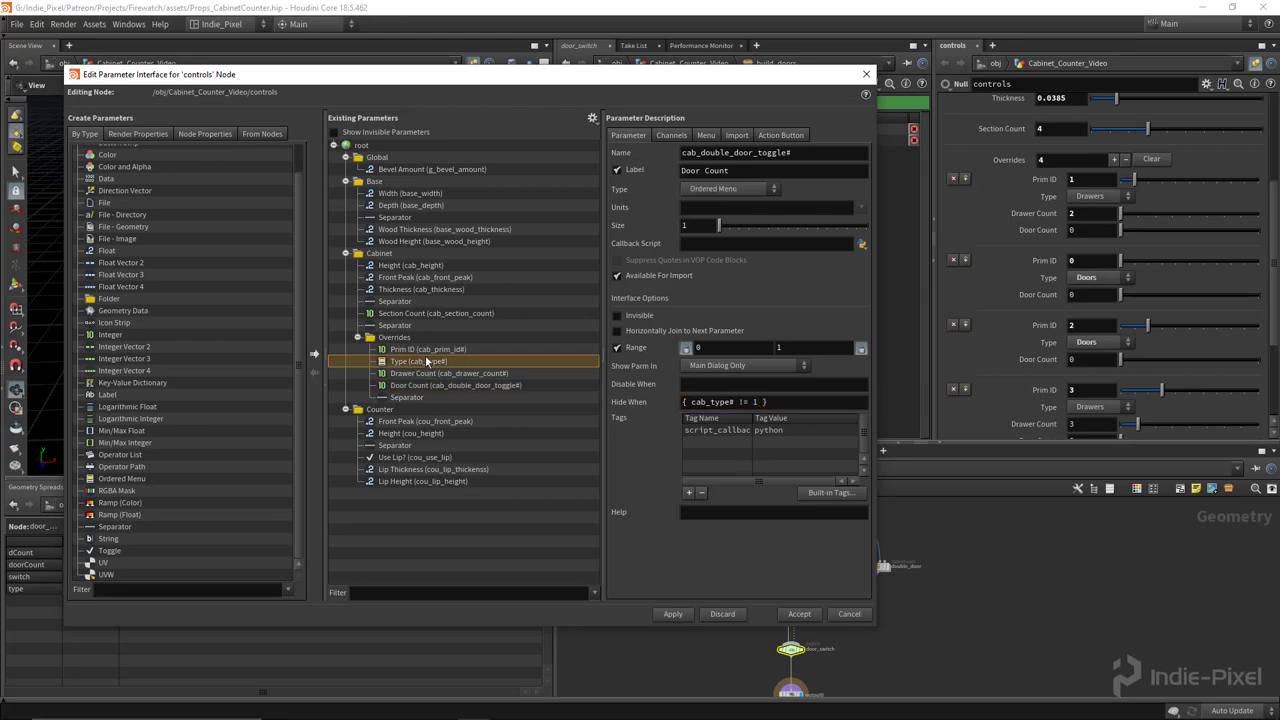
click(708, 136)
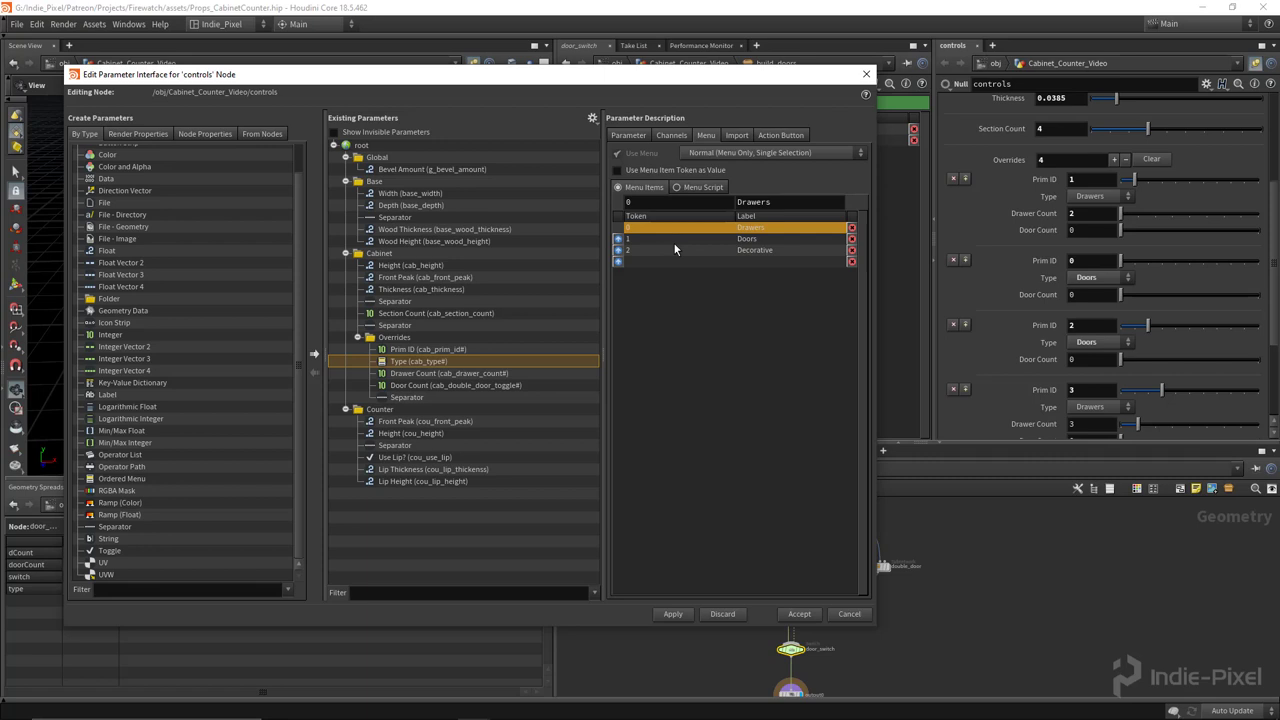
click(673, 614)
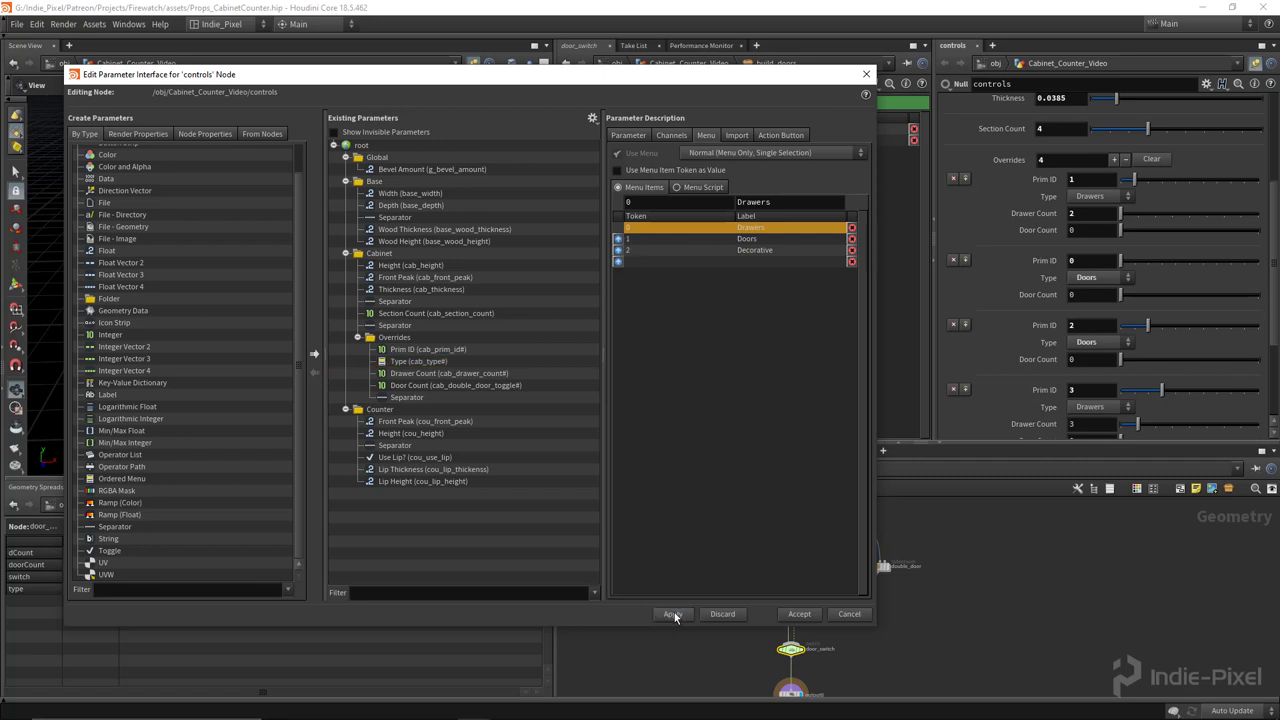
click(799, 614)
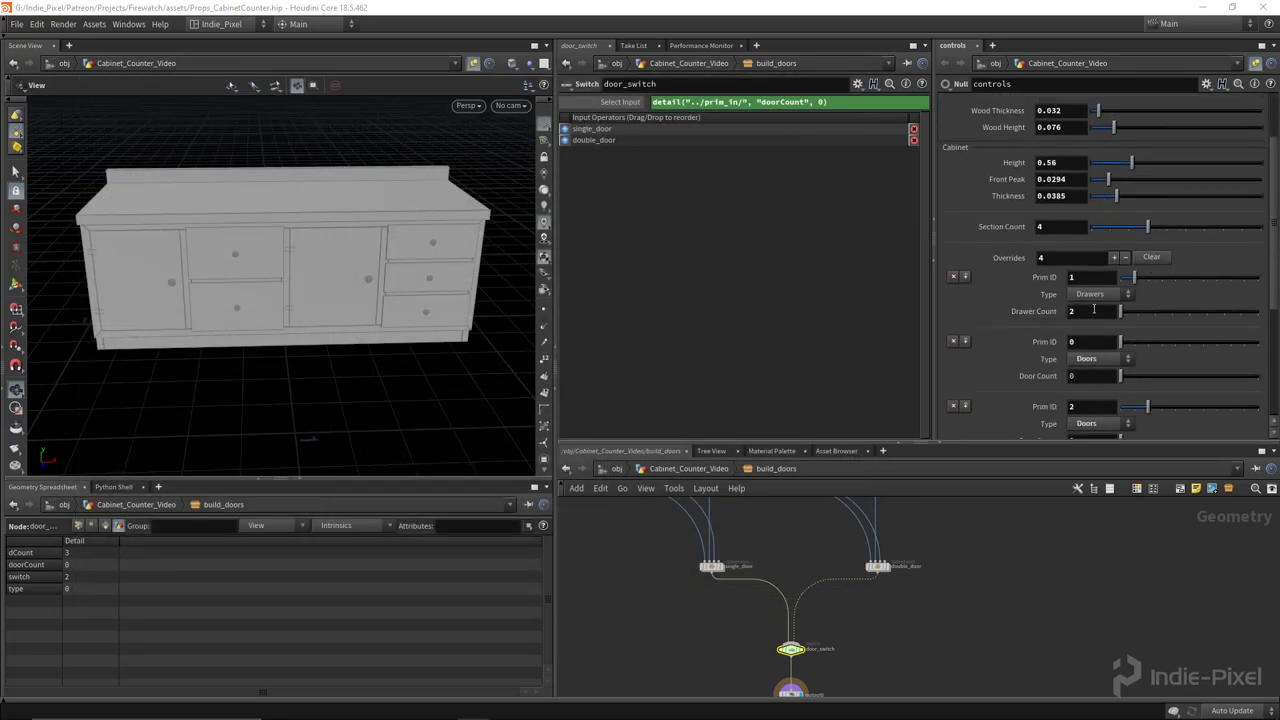
scroll(1044, 325, down, 3)
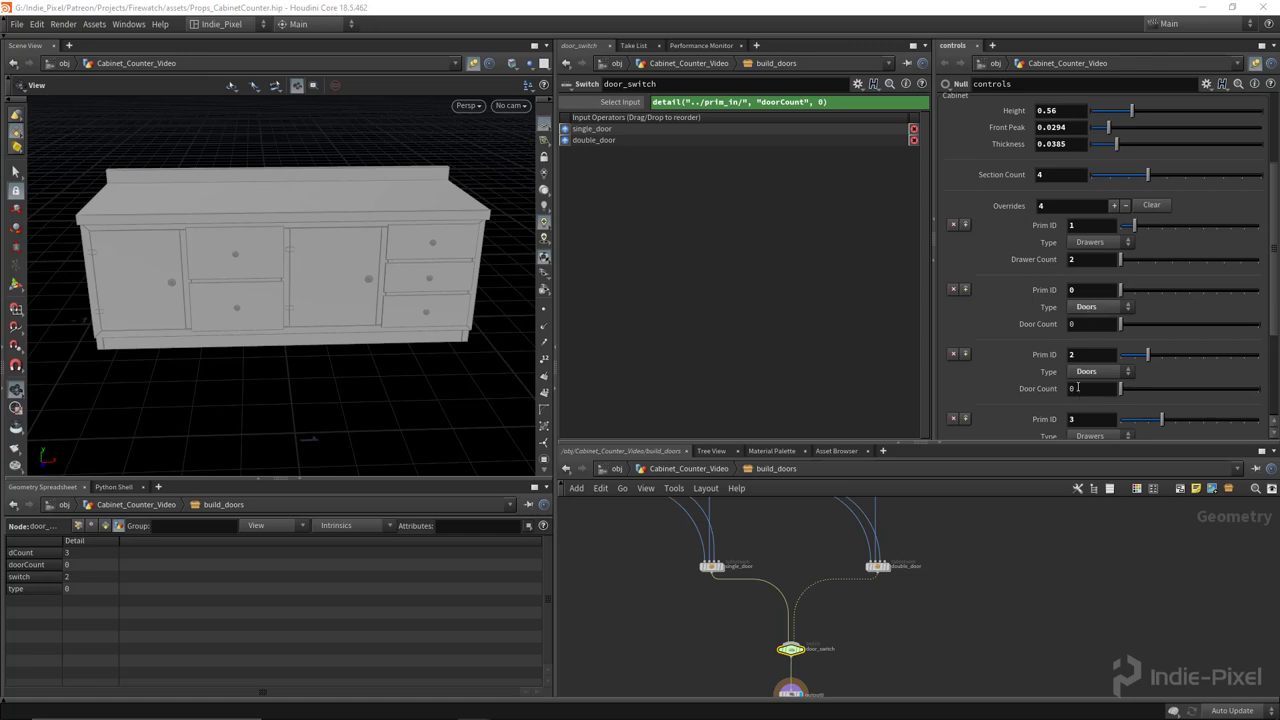
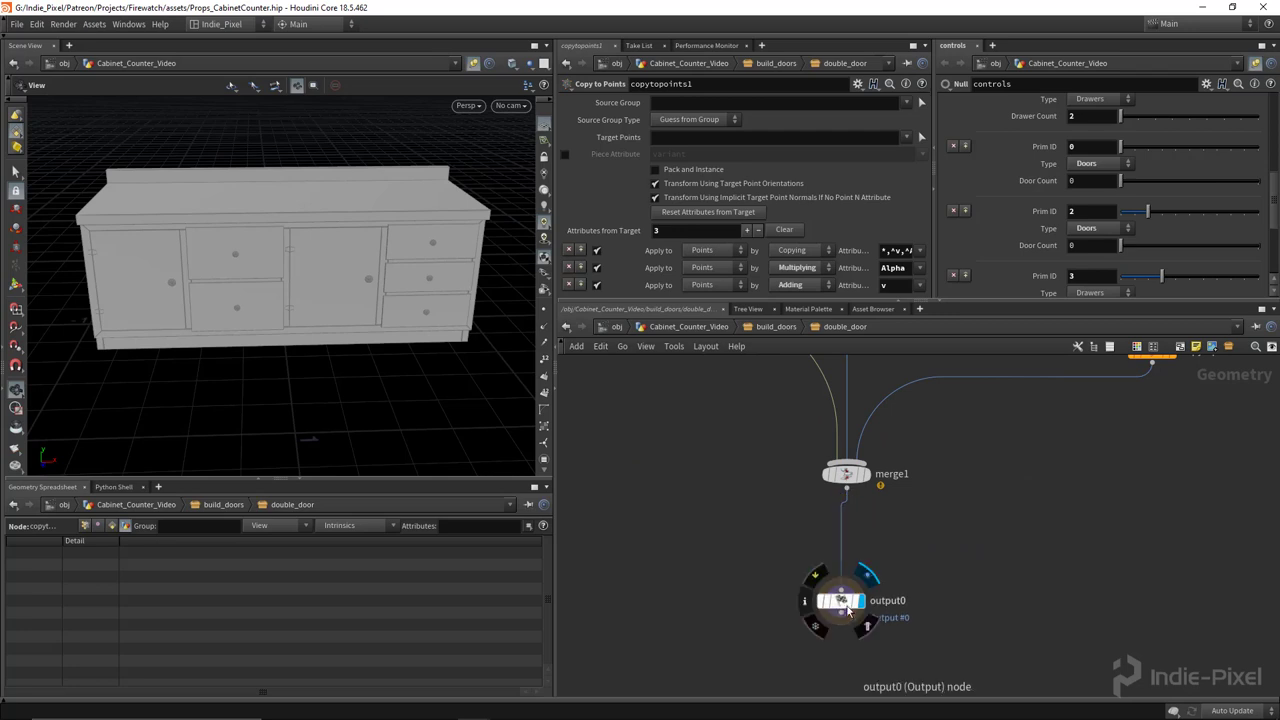
Add a Null node below the prim_in sub-network input in double_door and wire the input into it
scroll(872, 573, down, 5)
middle_drag(919, 358, 877, 533)
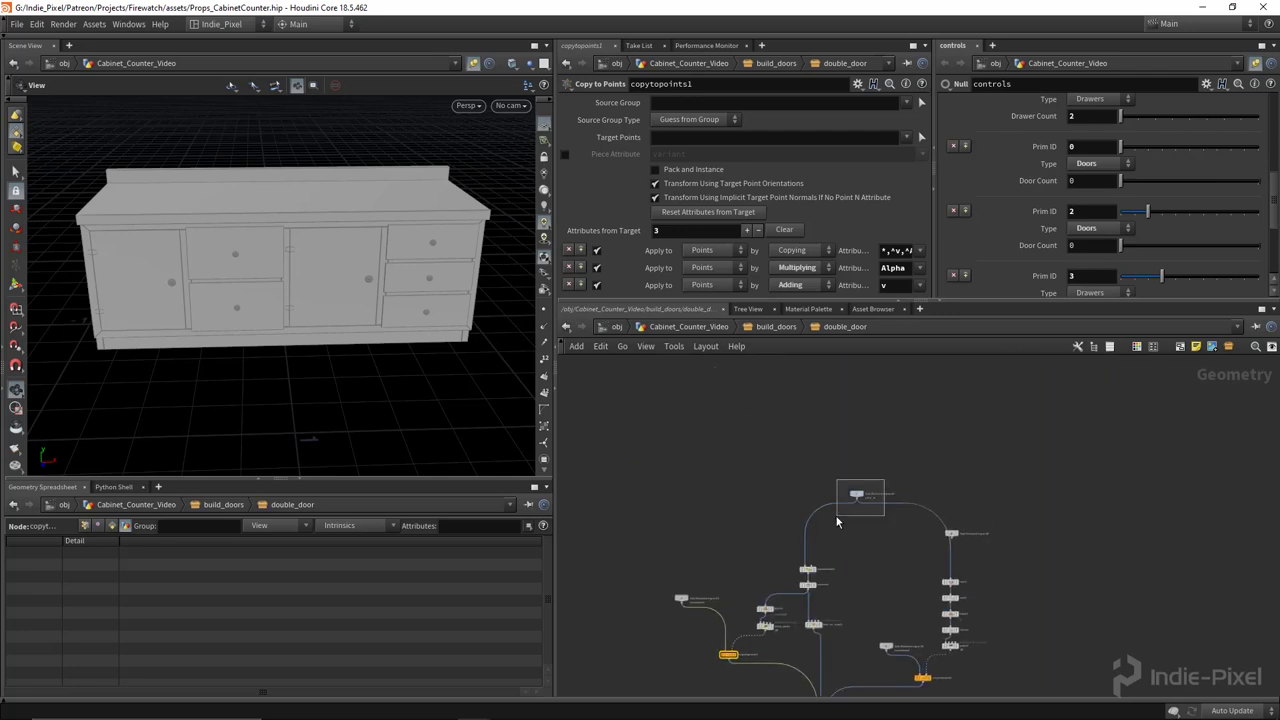
drag(856, 494, 853, 459)
scroll(850, 472, up, 5)
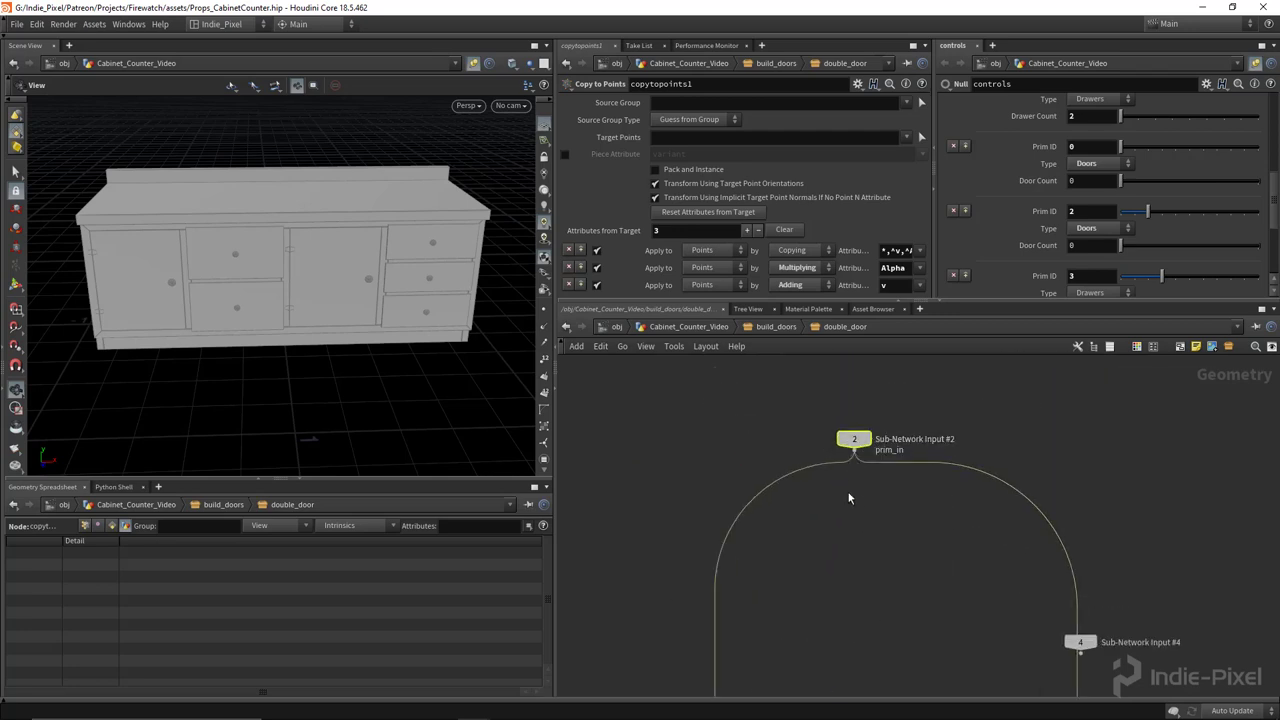
key(Tab)
text(null)
key(Return)
click(853, 493)
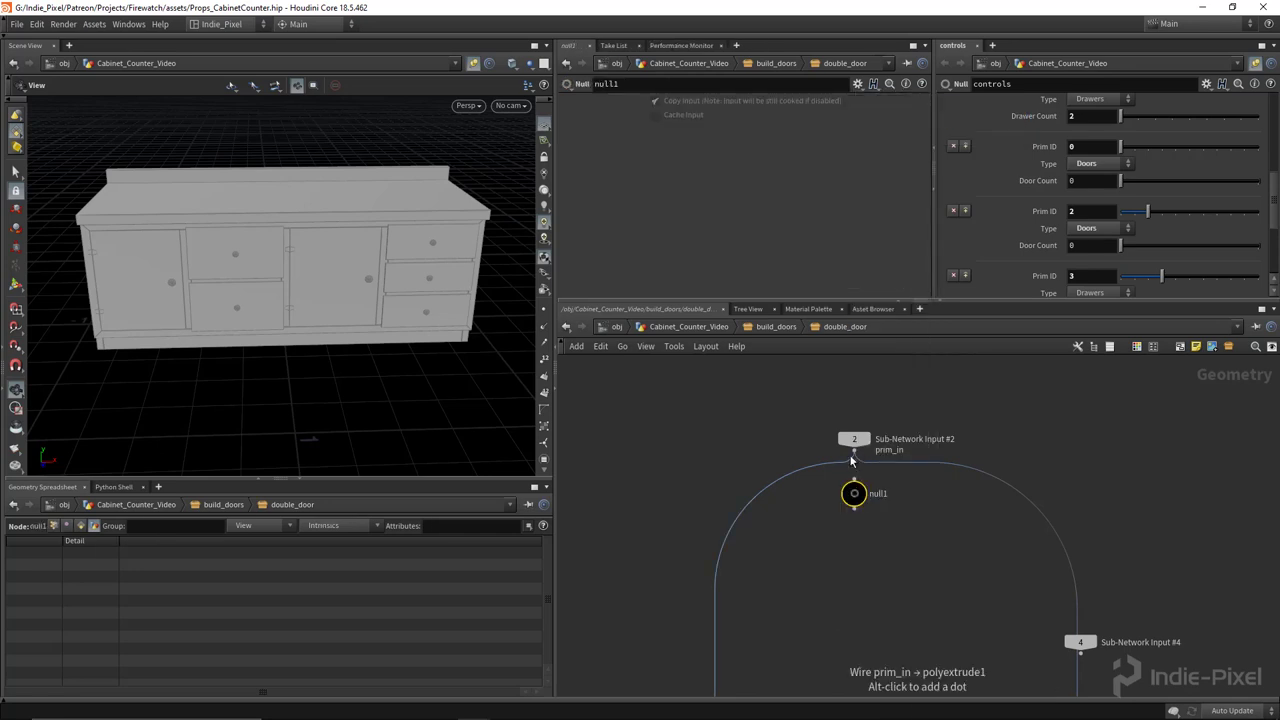
Rename the null to prim_in, display it, and unpin the scene view so it shows the double_door geometry framed
double_click(889, 493)
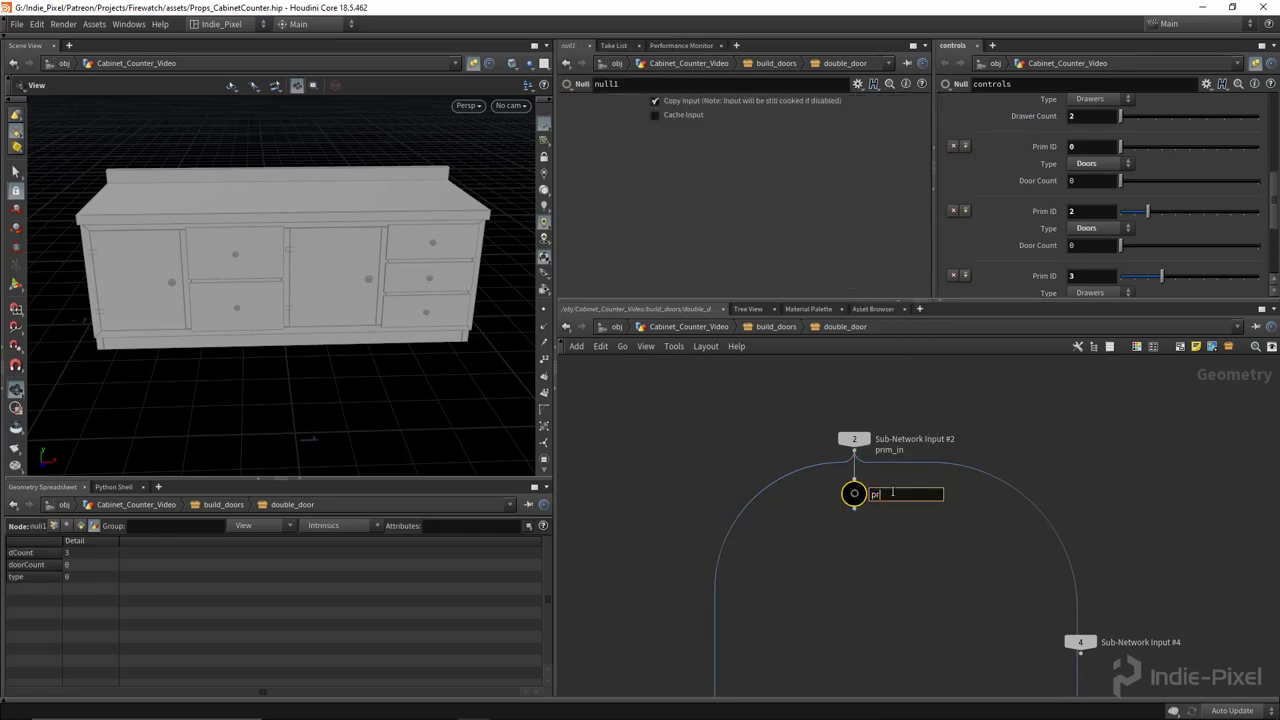
text(priom_in)
key(Return)
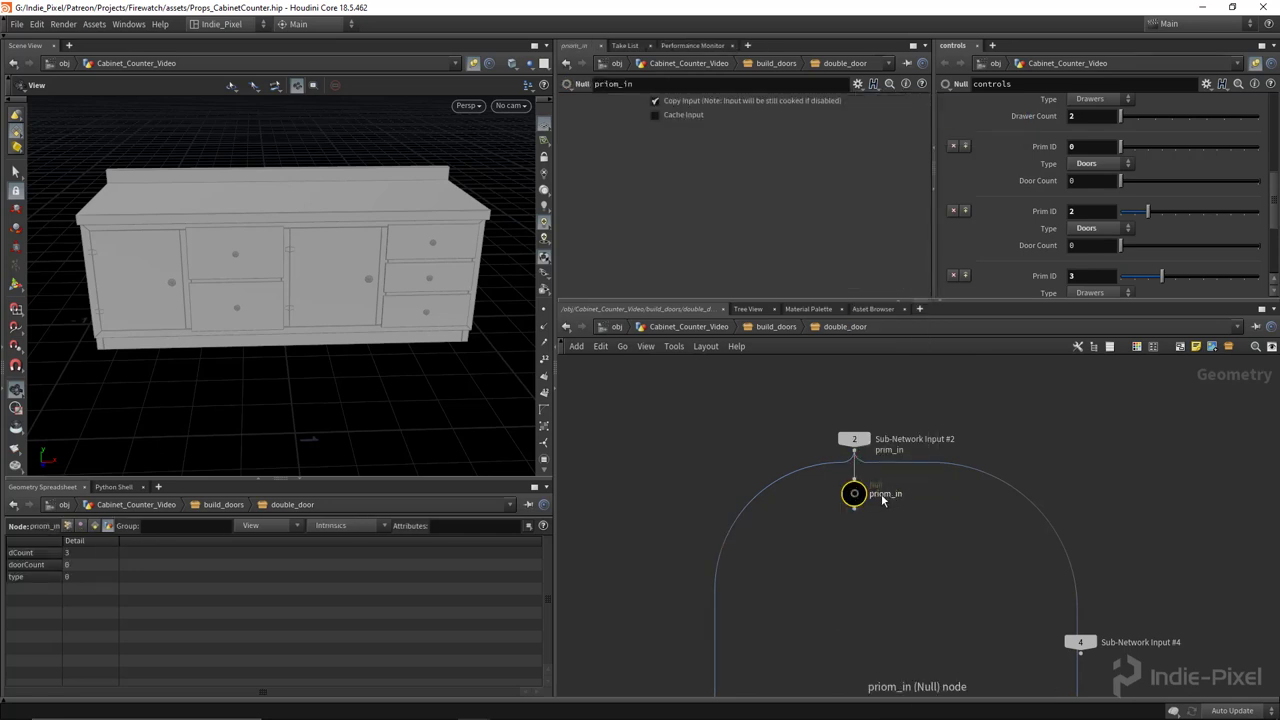
double_click(892, 493)
key(BackSpace)
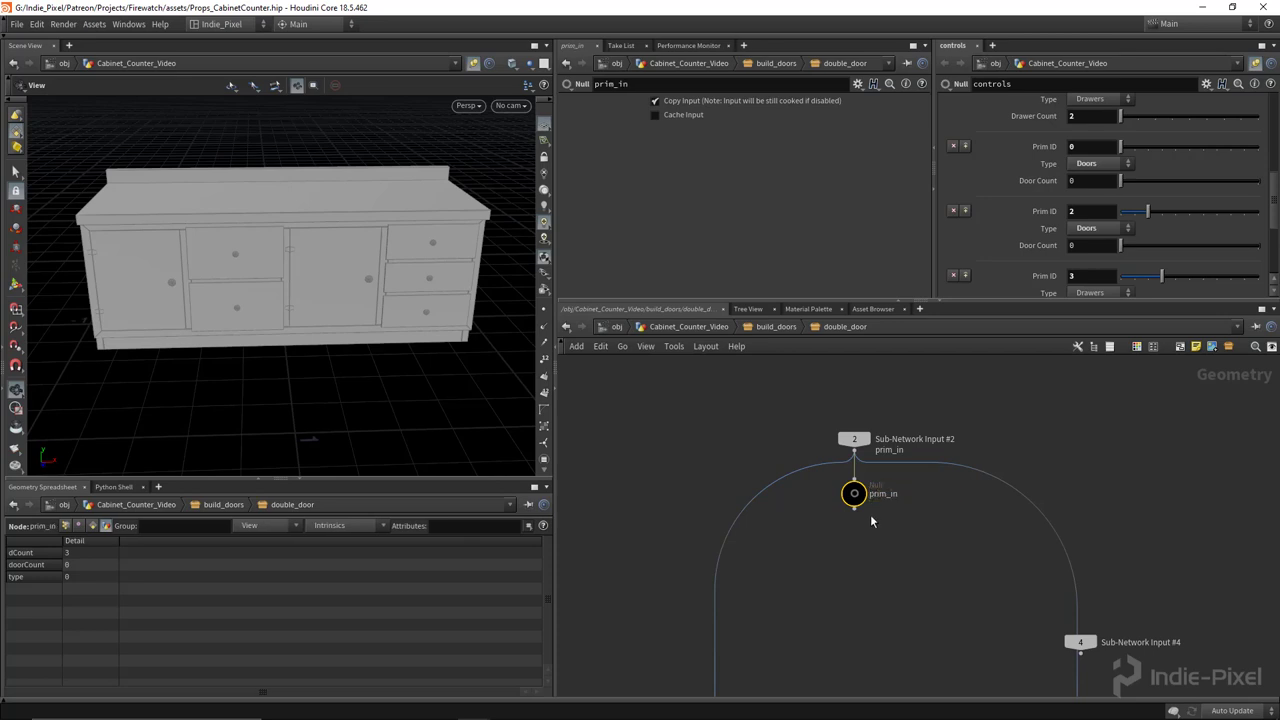
key(Return)
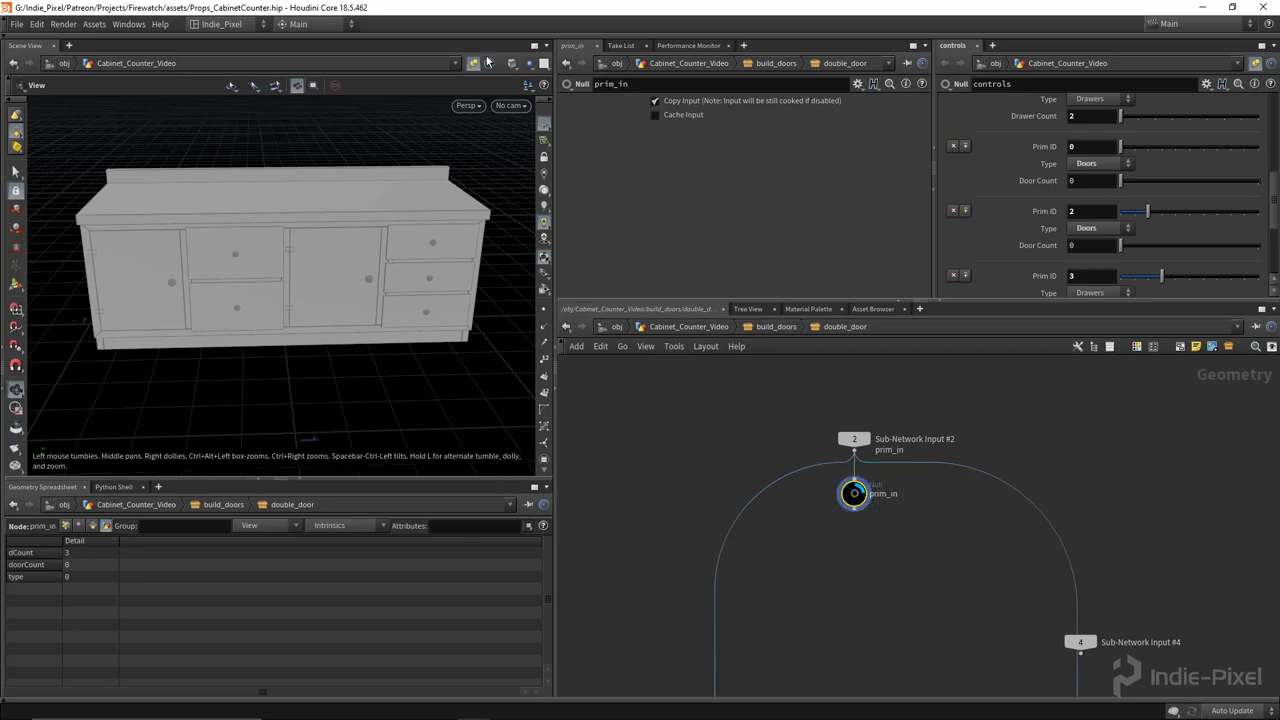
click(474, 63)
key(f)
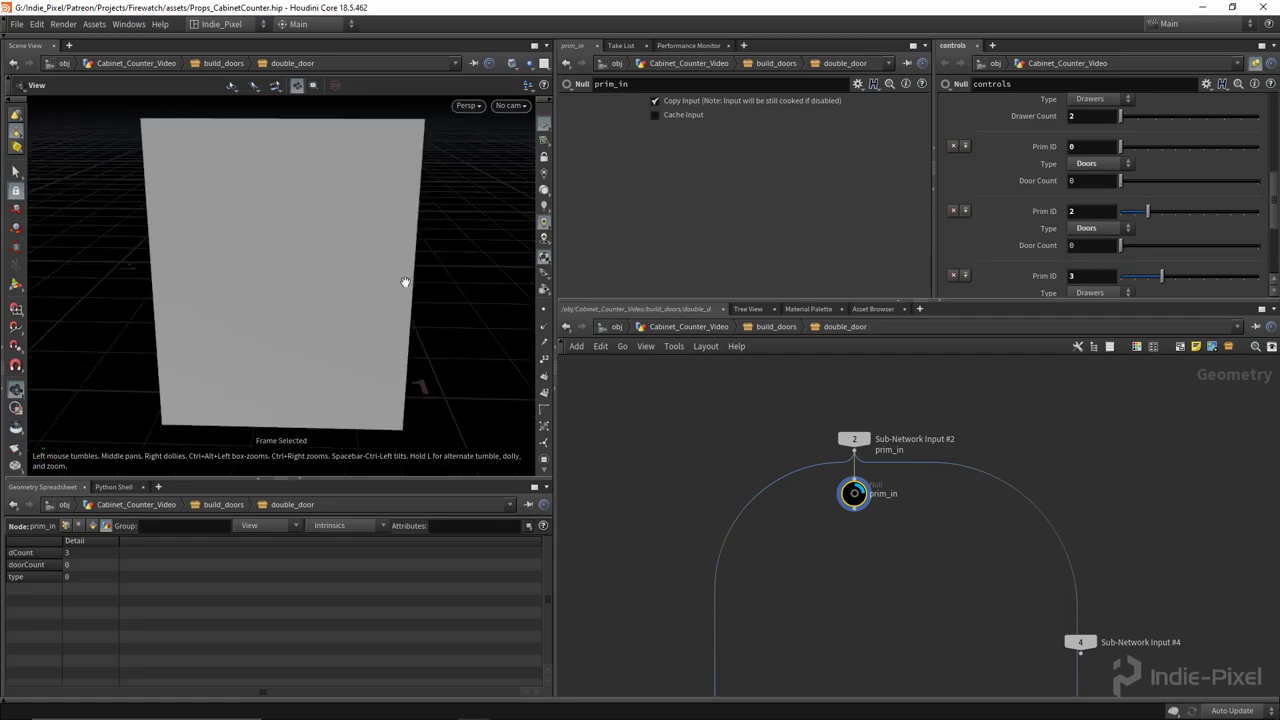
Add a Convert node below the prim_in null, wire it in and display its result
key(Tab)
text(convert)
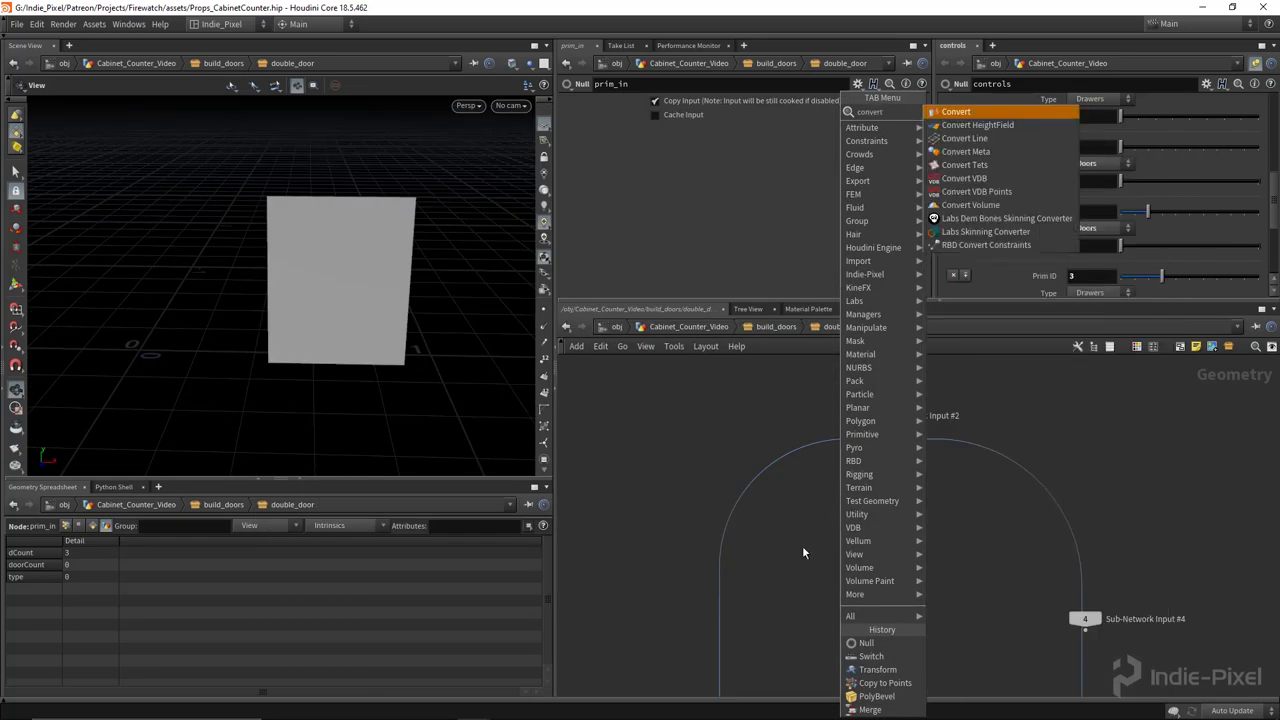
key(Return)
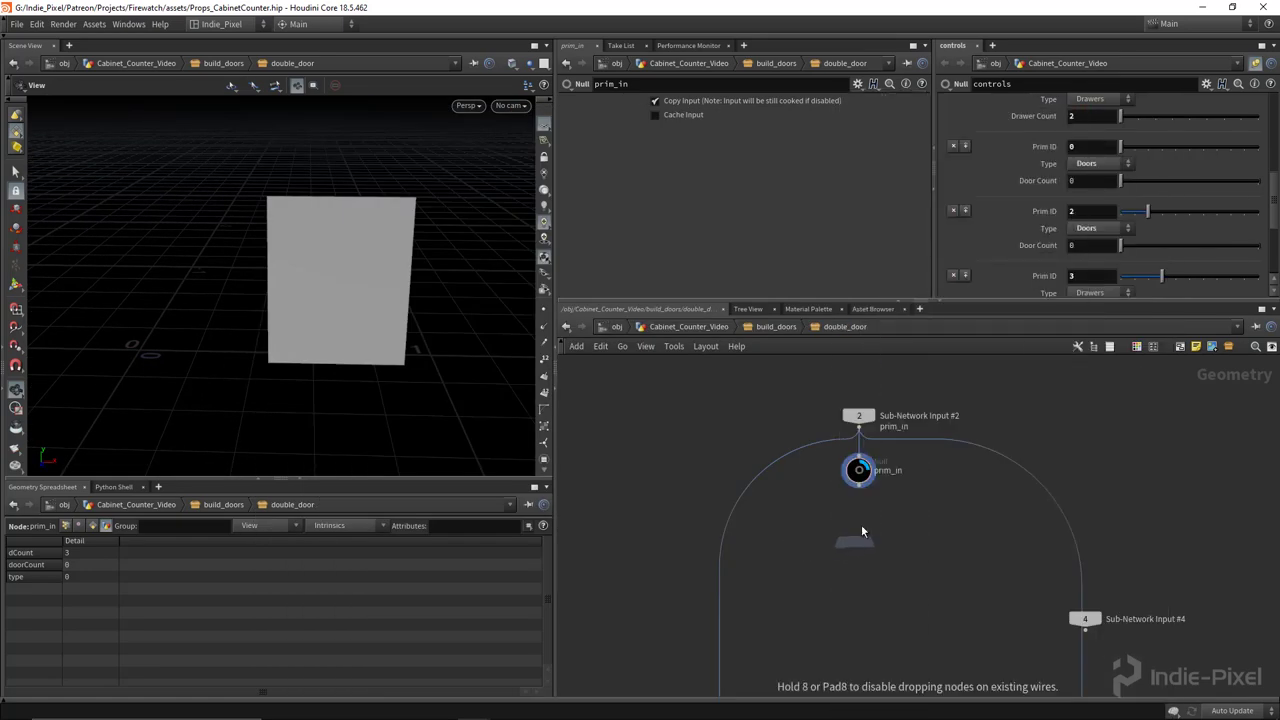
click(861, 524)
scroll(867, 487, up, 3)
drag(855, 487, 855, 537)
click(885, 552)
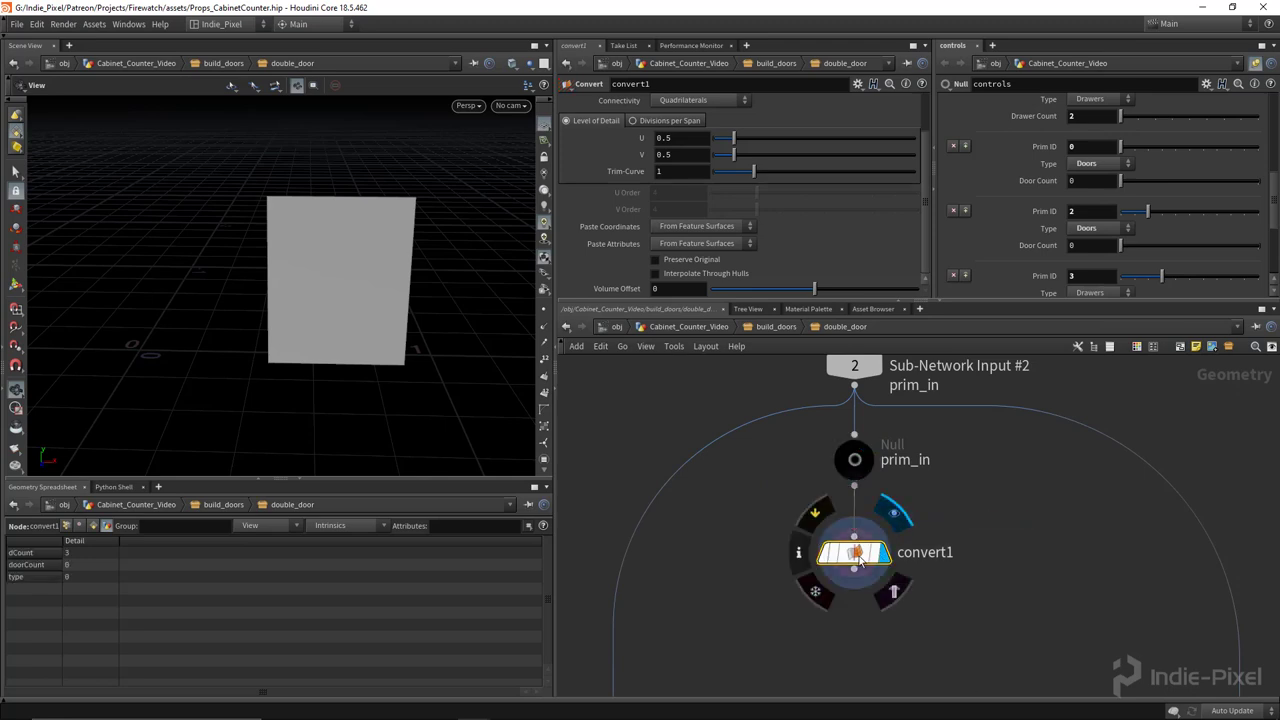
Set the Convert node to output a NURBS Surface with Interpolate Through Hulls enabled
scroll(800, 185, up, 3)
click(708, 137)
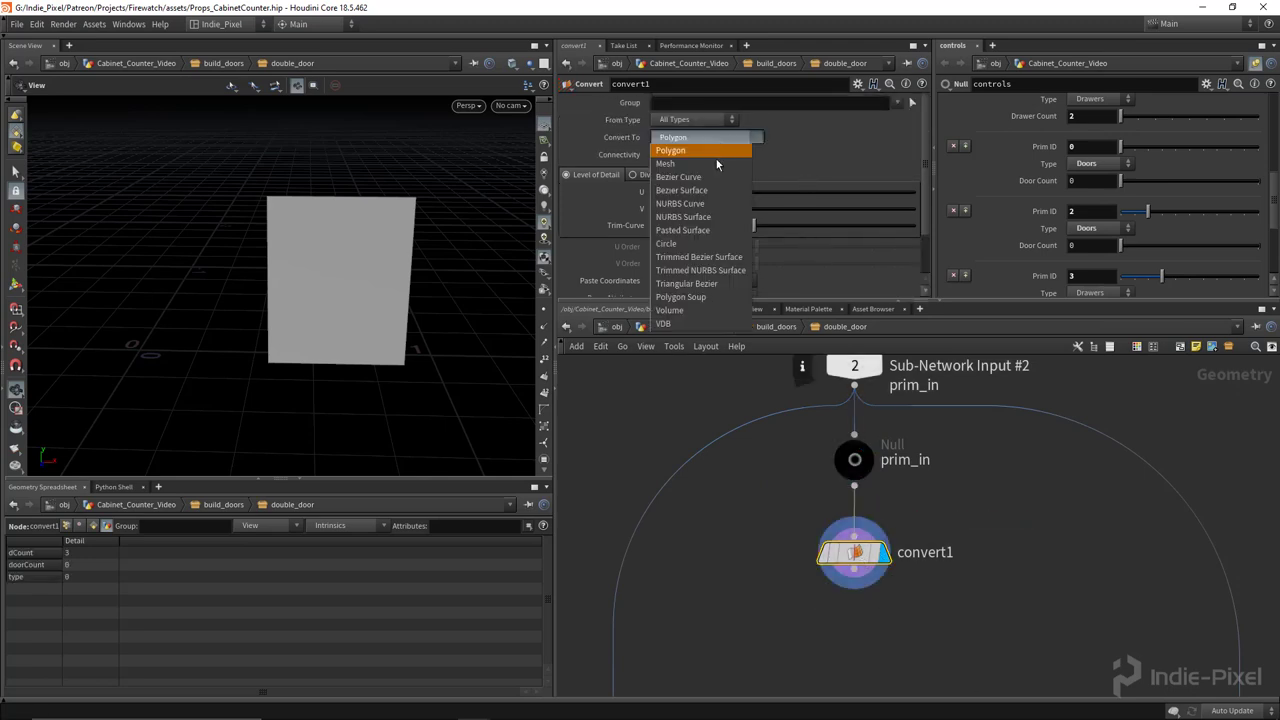
click(705, 216)
scroll(845, 195, down, 1)
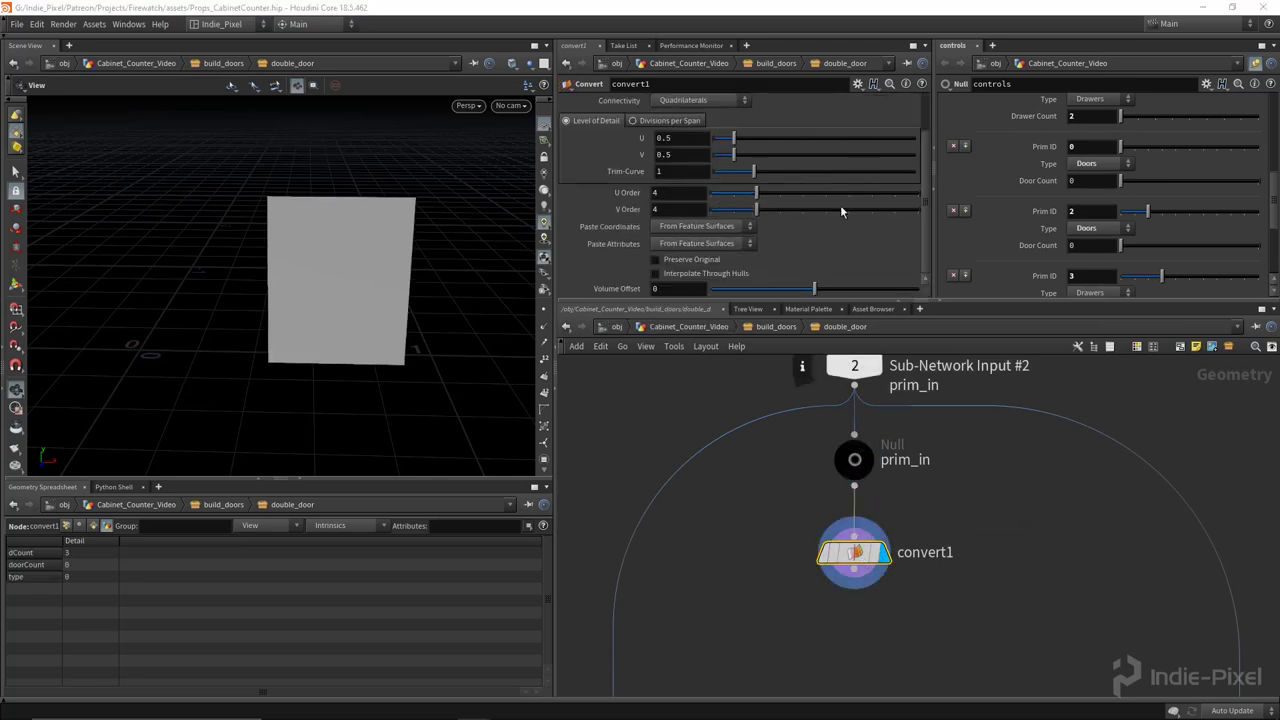
click(723, 272)
drag(411, 301, 400, 272)
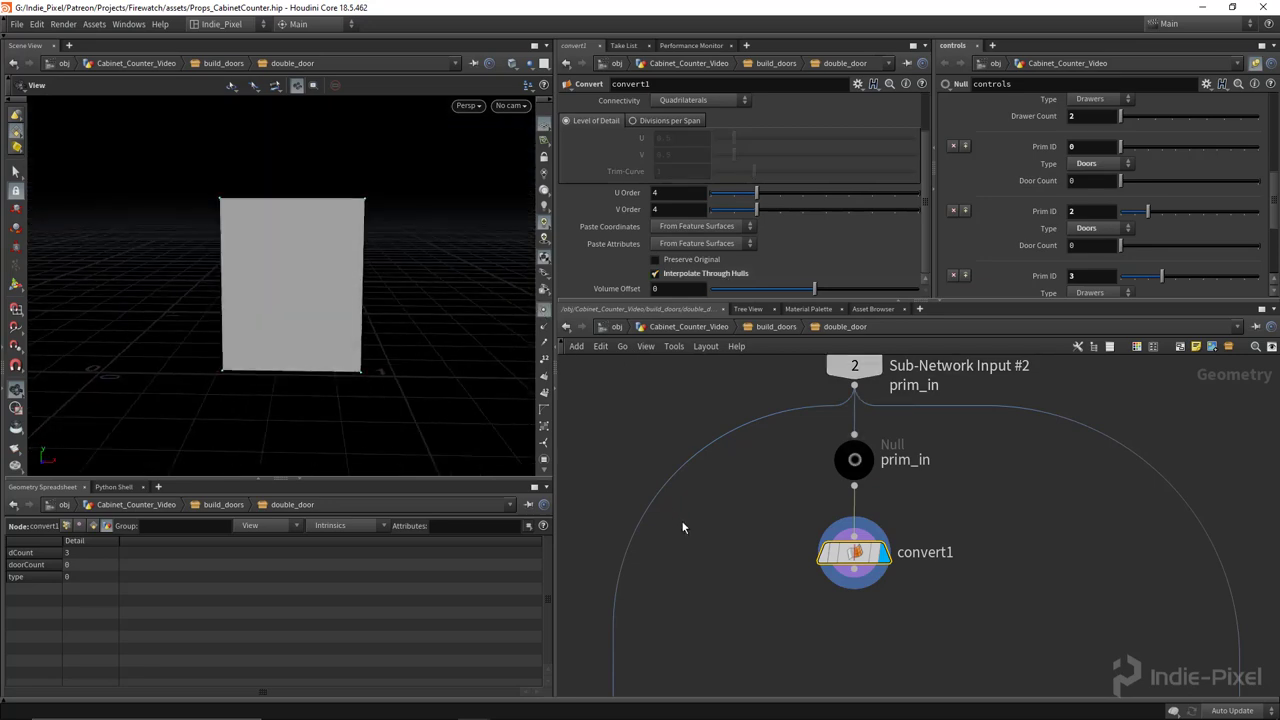
Add a Carve node after the NURBS Convert node, connect it and display its result
scroll(835, 640, down, 1)
middle_drag(835, 640, 808, 511)
key(Tab)
text(carv)
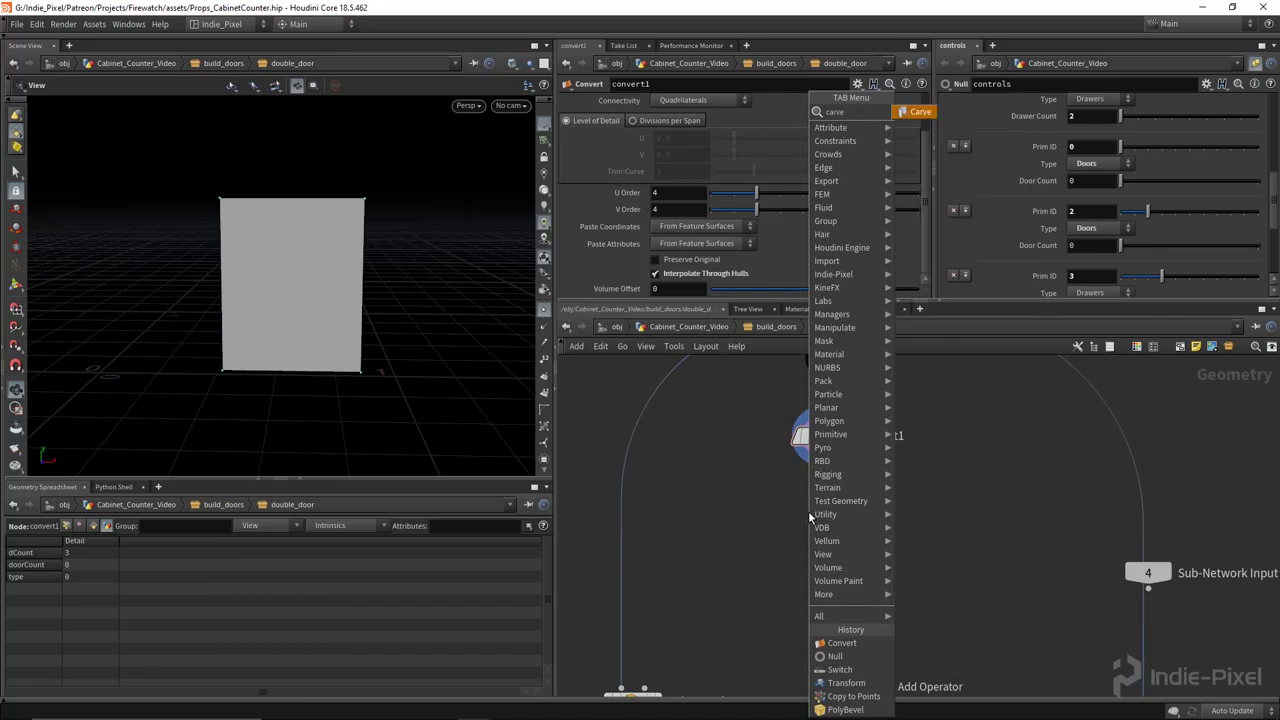
key(Return)
click(822, 512)
drag(821, 462, 830, 513)
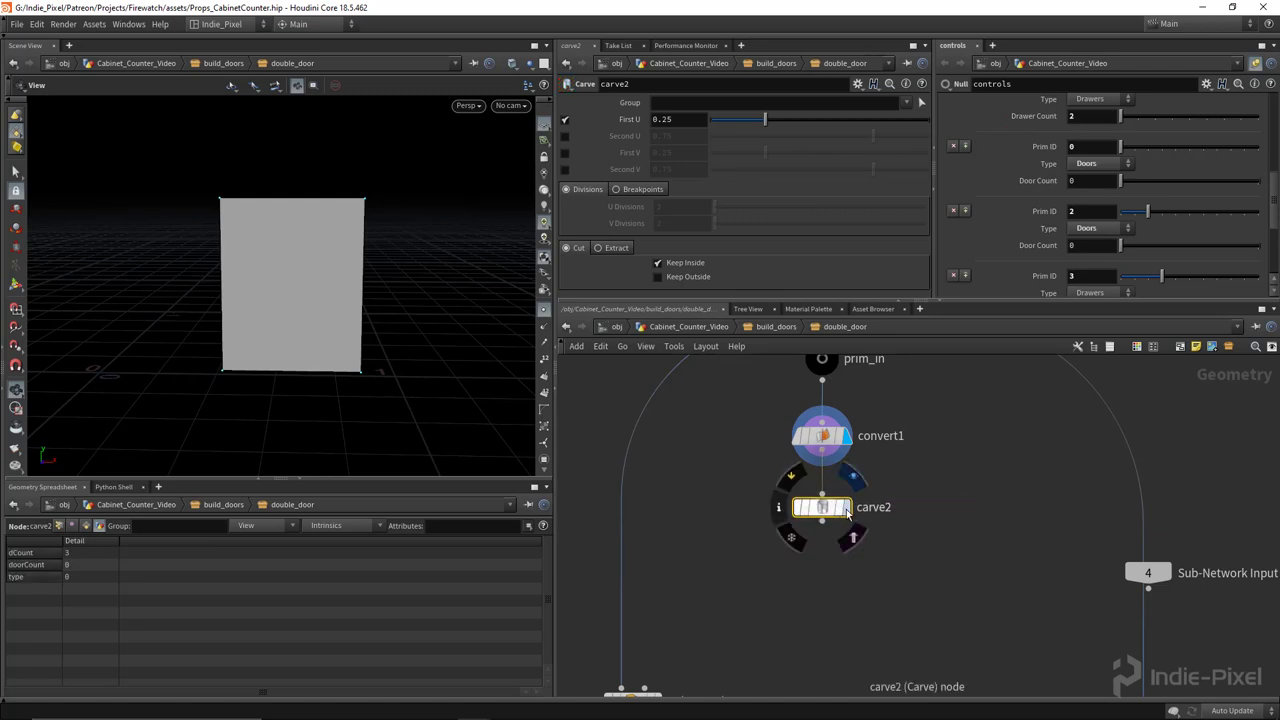
click(842, 508)
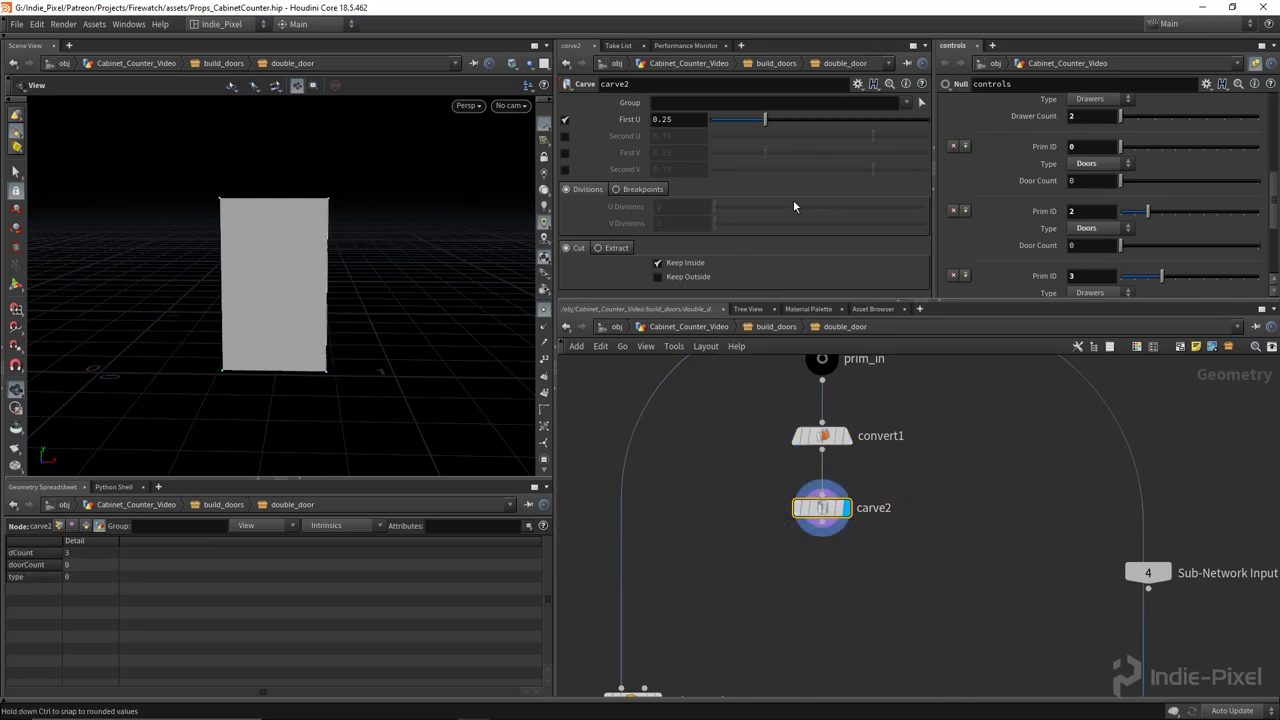
Set the Carve node's First U to .5 and enable Keep Outside
drag(765, 119, 788, 119)
click(698, 119)
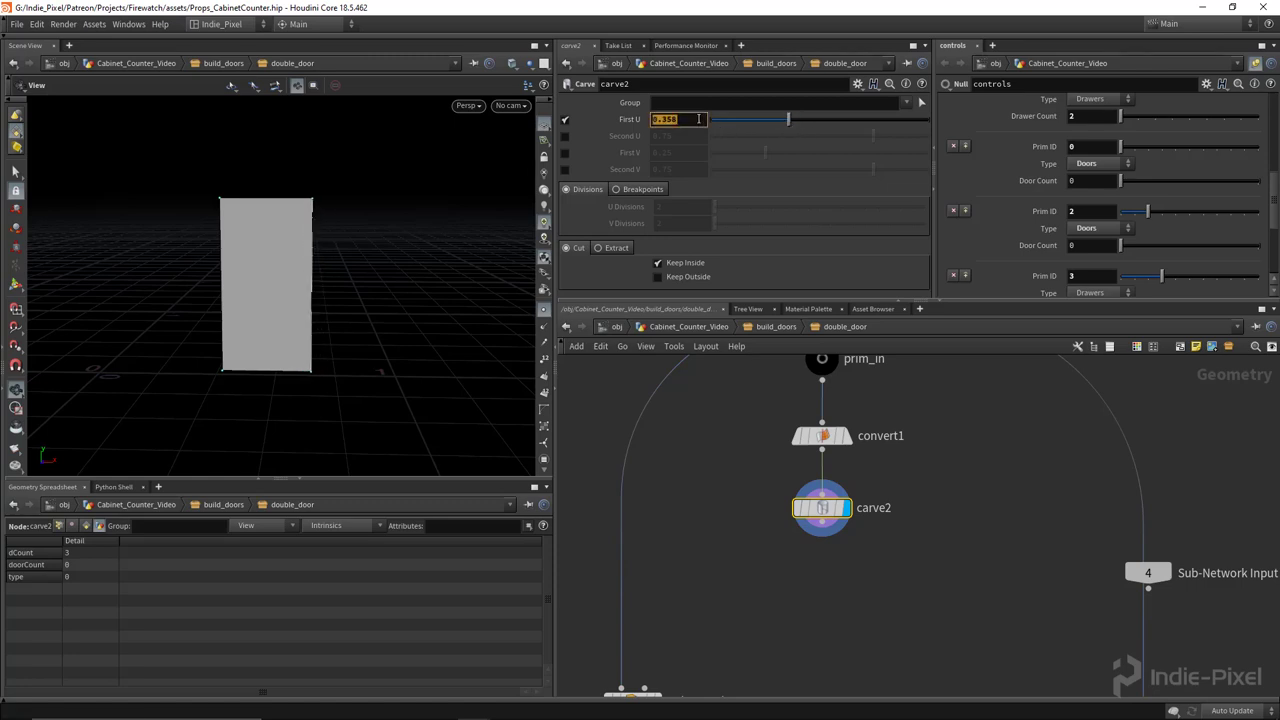
key(Return)
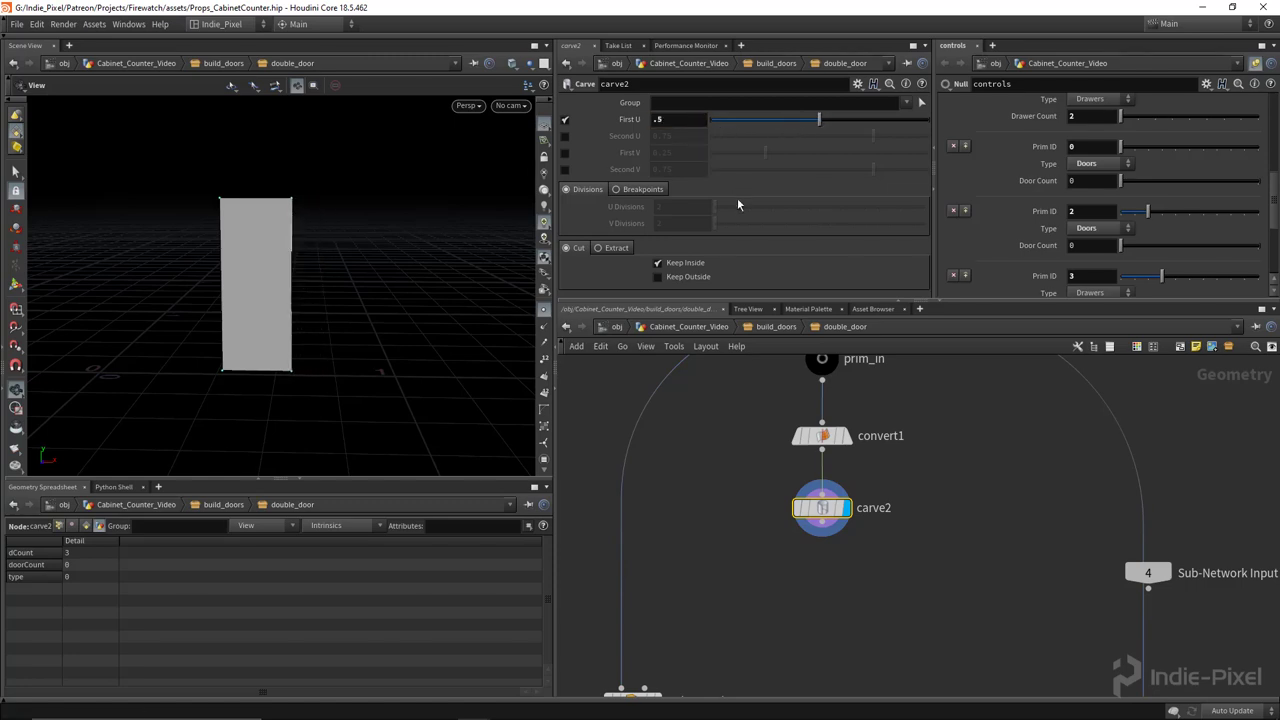
click(692, 281)
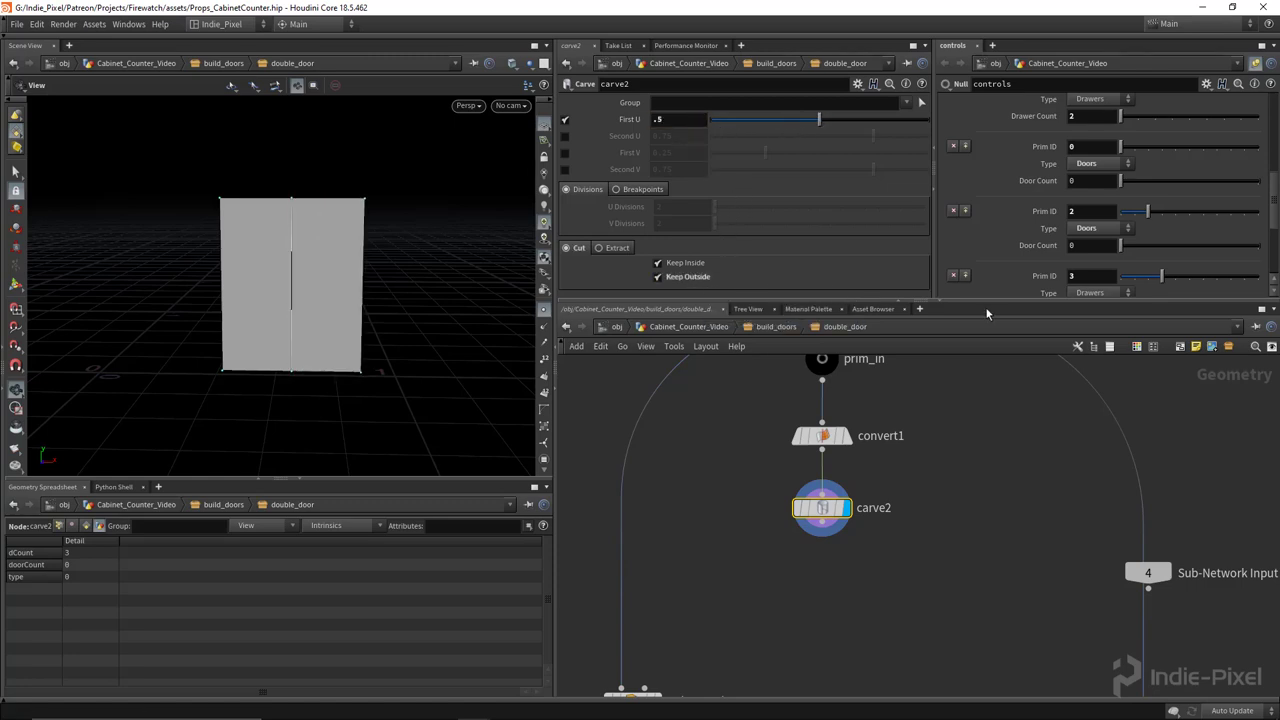
Enlarge the network area, add a second Convert node after the Carve node and display it
drag(864, 301, 864, 203)
middle_drag(864, 606, 859, 509)
key(Tab)
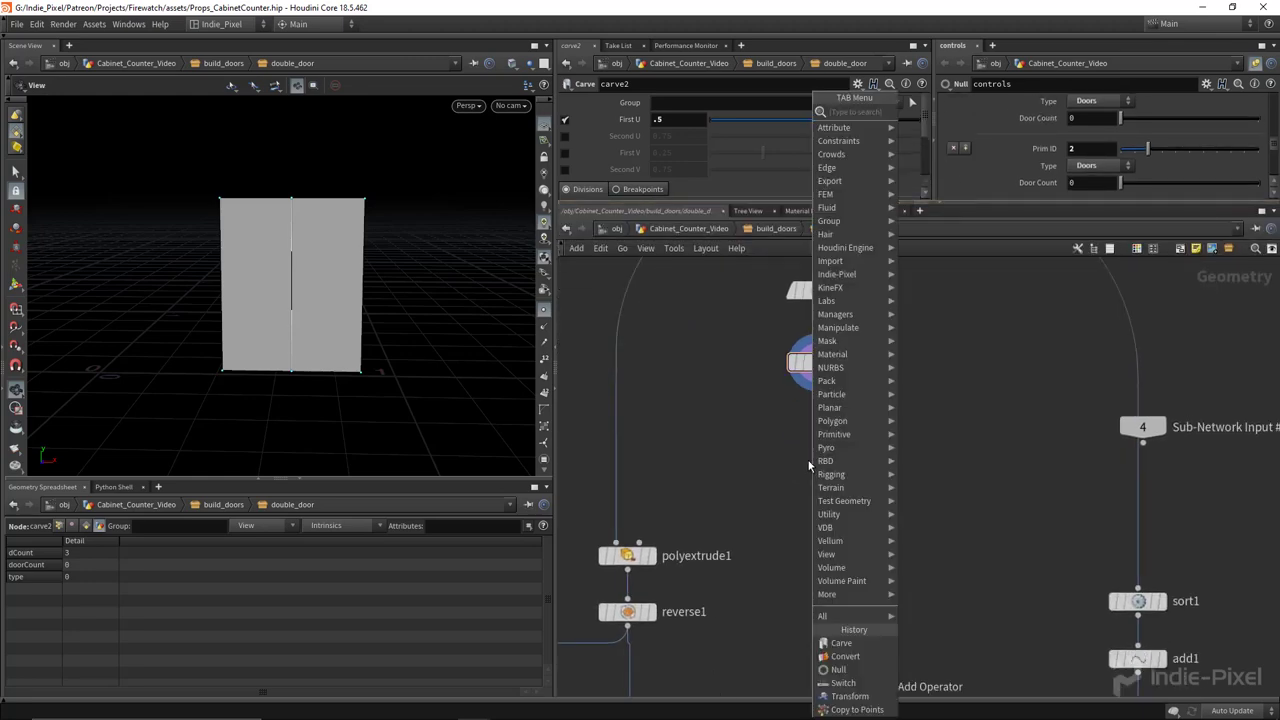
text(con)
click(936, 138)
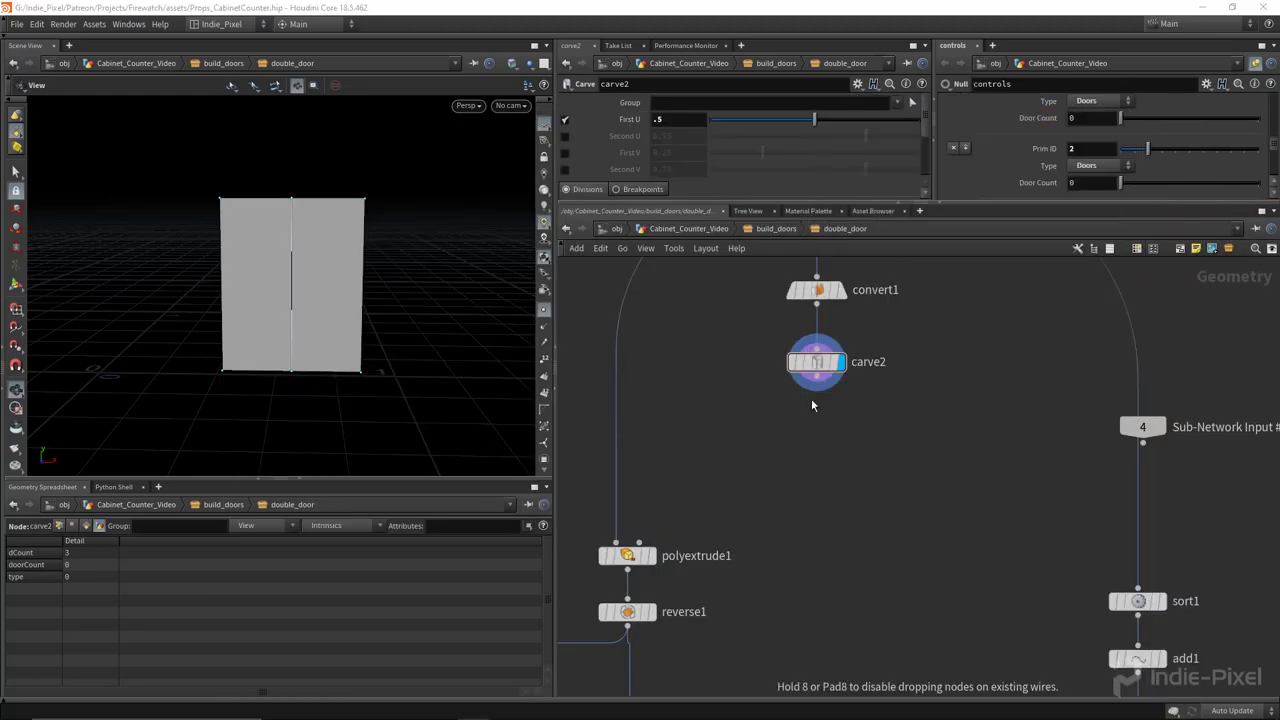
click(817, 427)
click(840, 427)
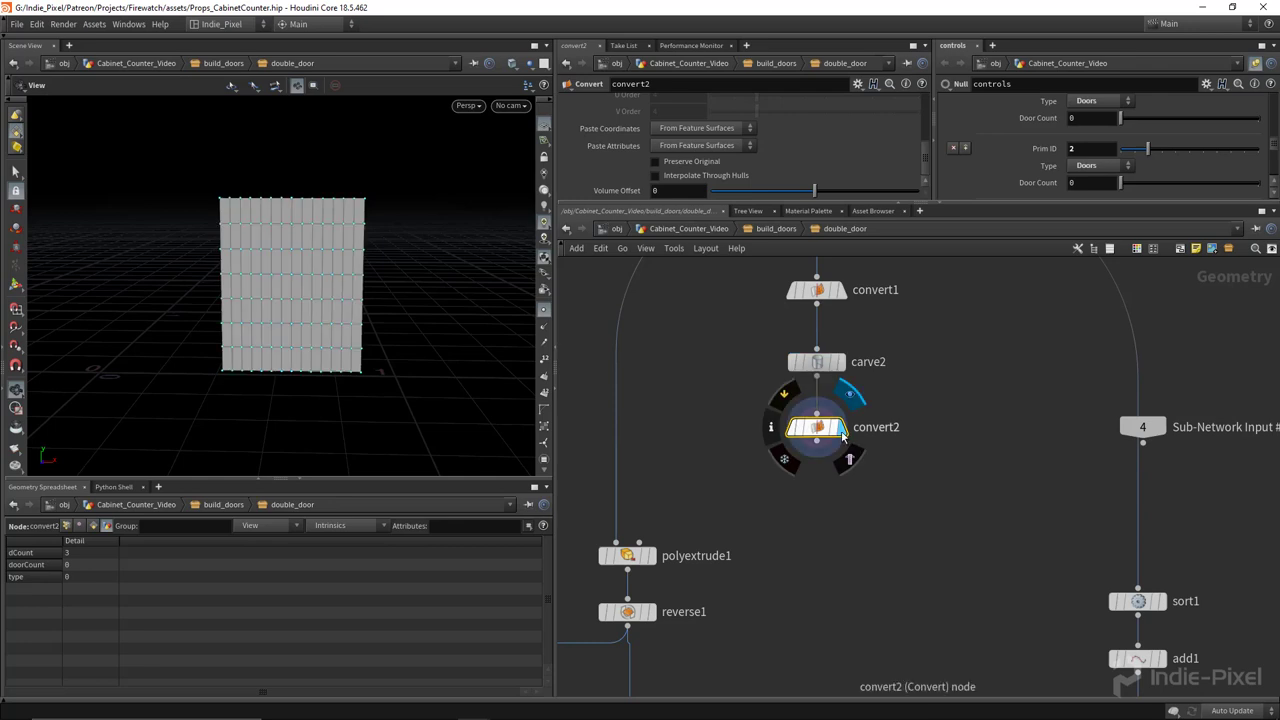
Enable Interpolate Through Hulls on the second Convert node and show primitive numbers on the two door panels
scroll(760, 118, up, 5)
scroll(760, 150, down, 8)
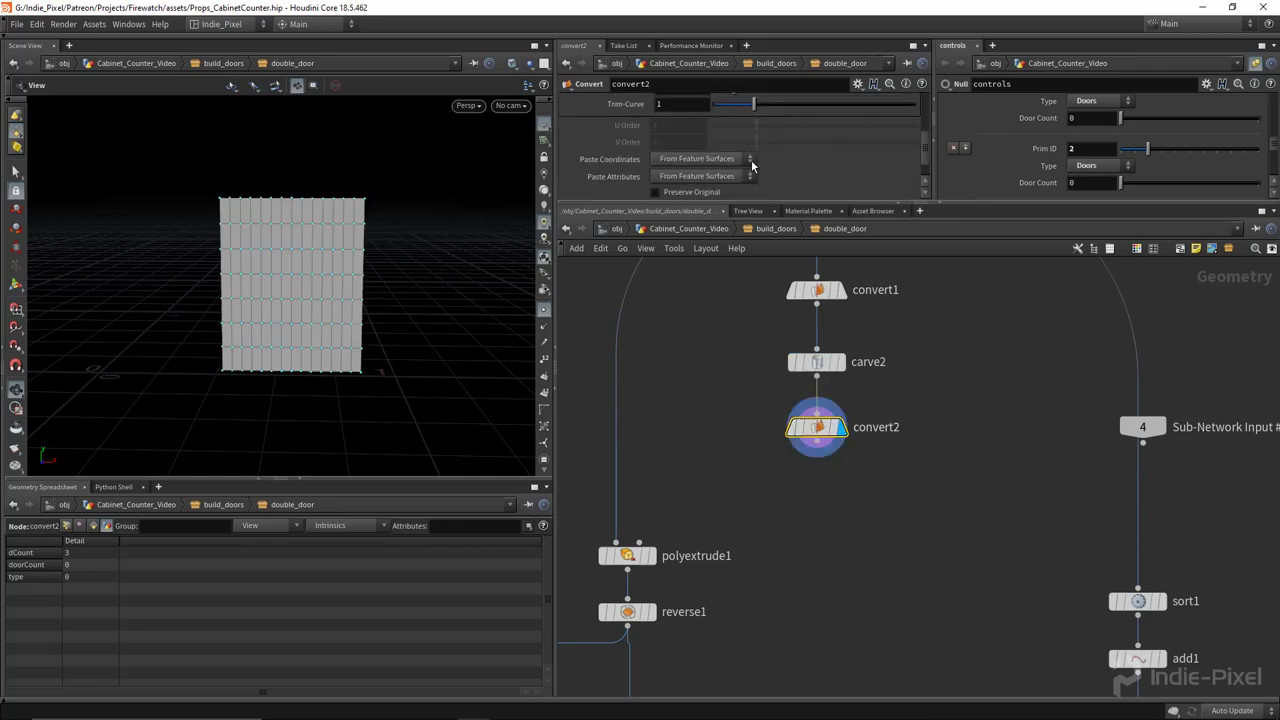
click(656, 175)
right_drag(335, 247, 345, 259)
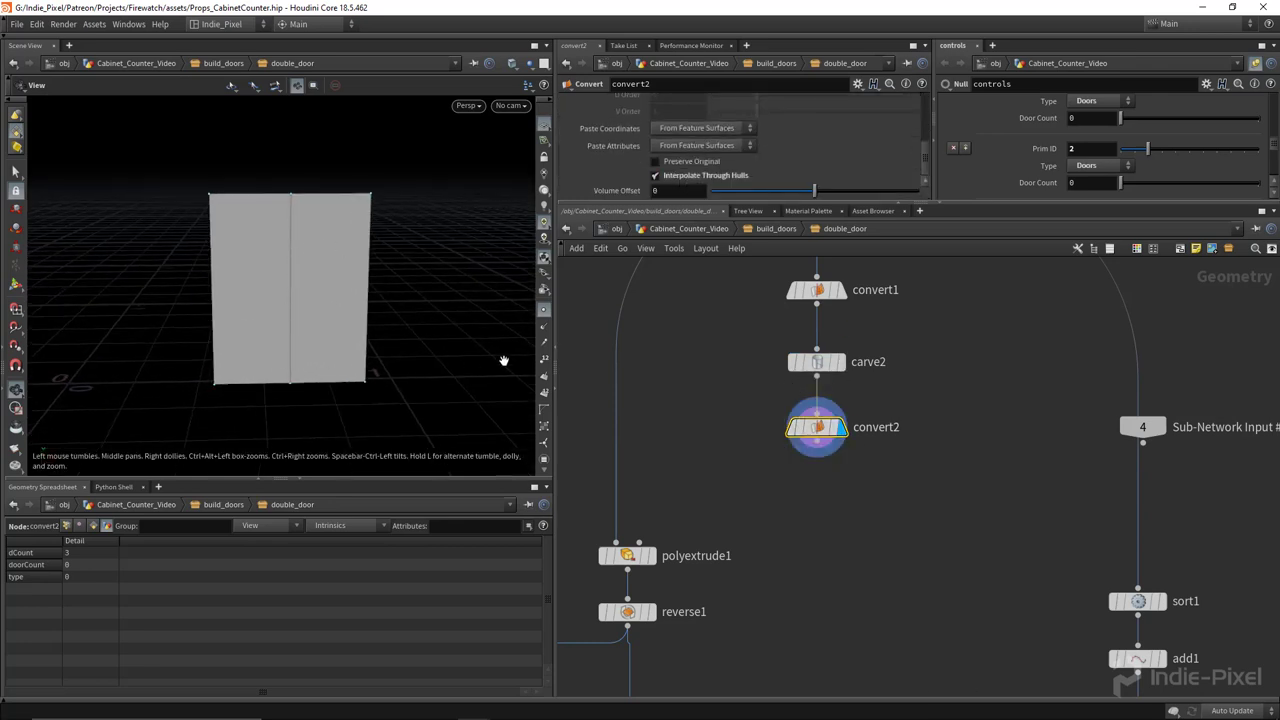
click(544, 394)
drag(312, 314, 302, 317)
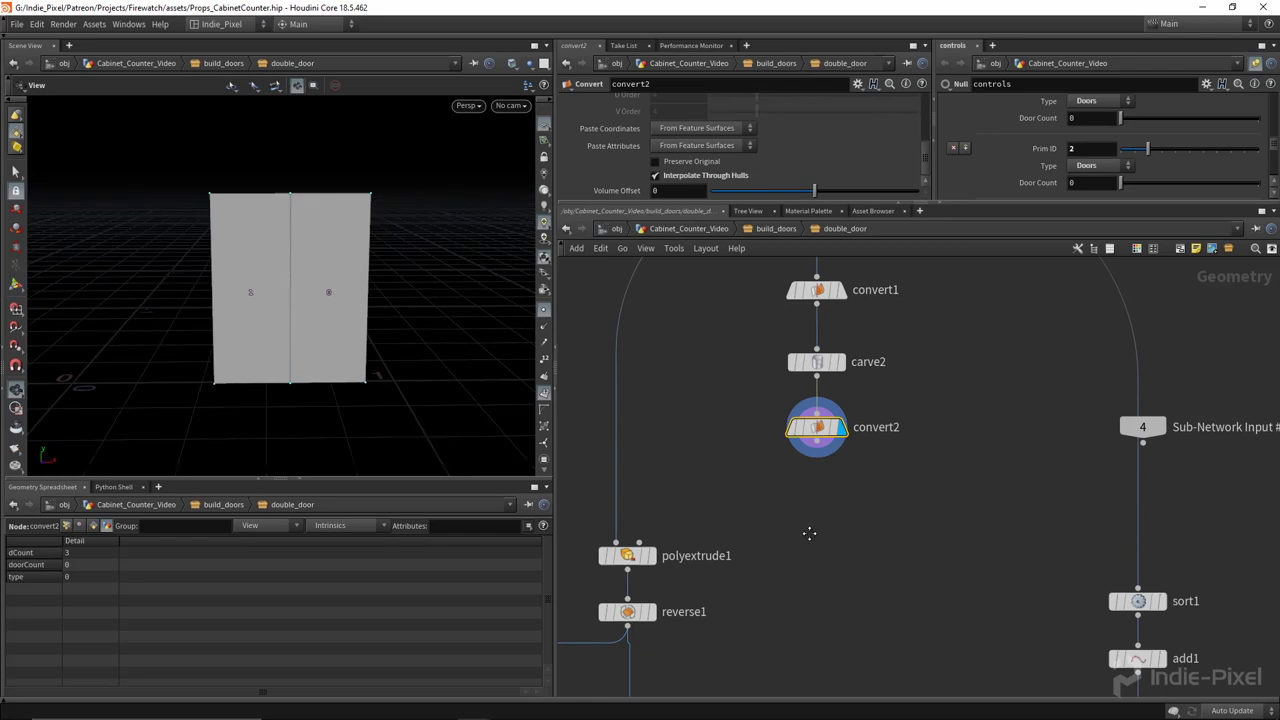
middle_drag(808, 531, 834, 468)
drag(374, 289, 271, 281)
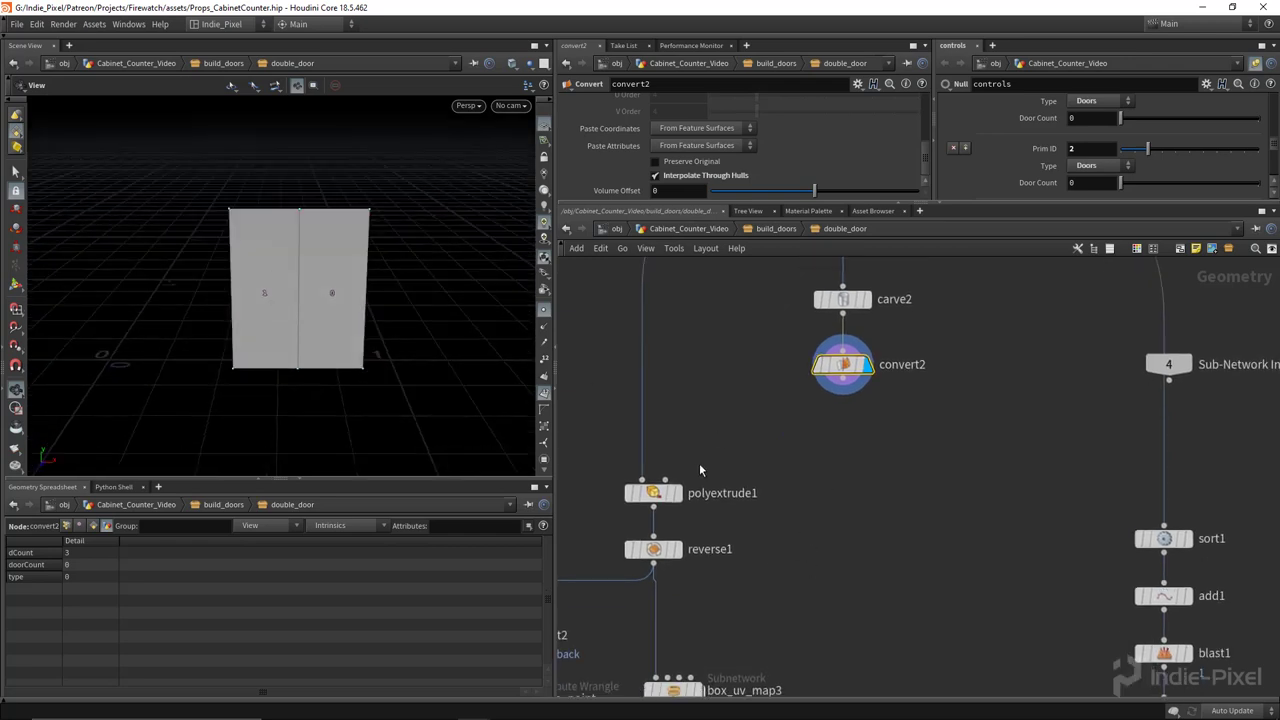
Move Sub-Network Inputs #1 and #4 away from the door and hinge chains, and select those chains' nodes
scroll(730, 470, down, 5)
drag(621, 448, 600, 367)
drag(989, 360, 1119, 315)
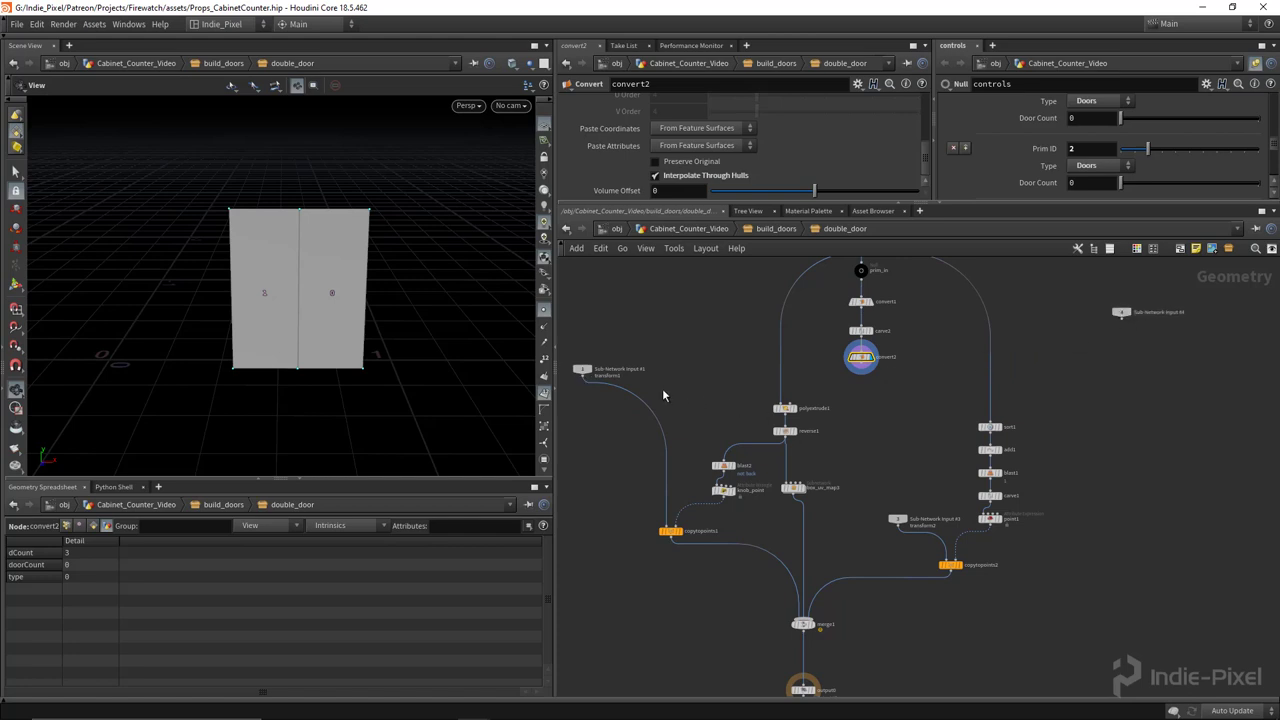
drag(608, 400, 1061, 591)
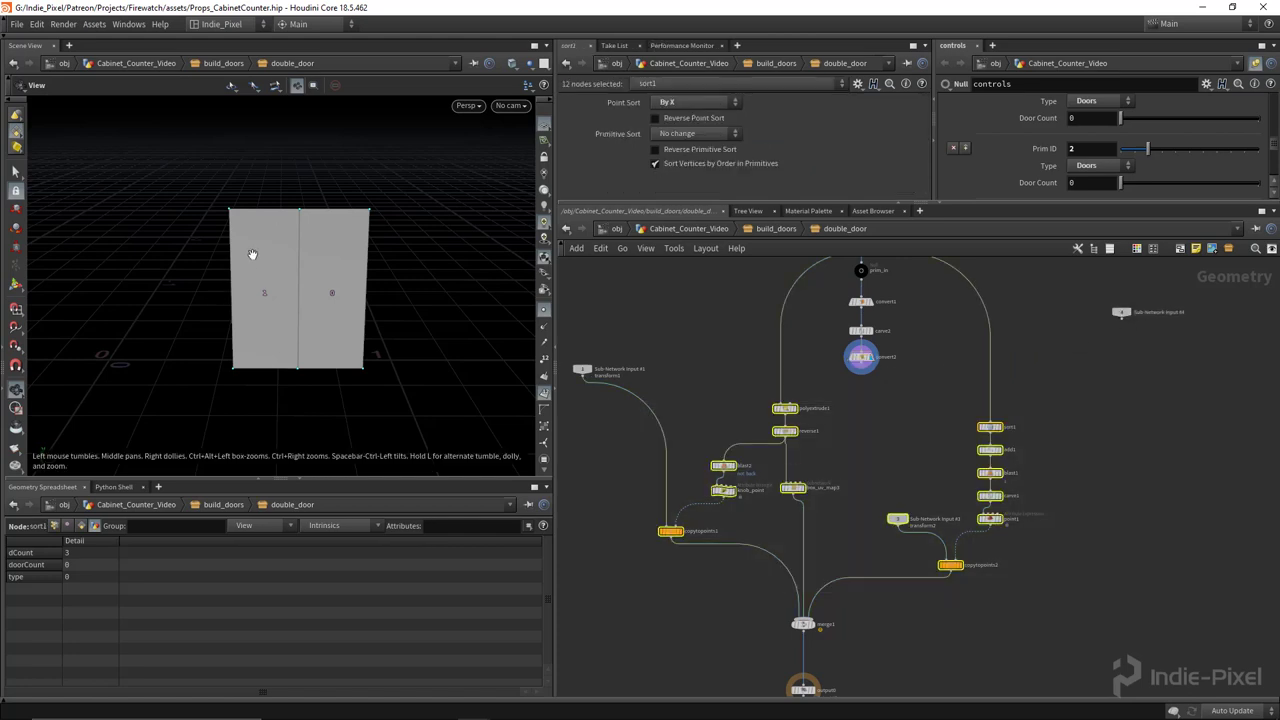
Add a Split node, wire it below the second Convert node and display its result
scroll(860, 400, up, 6)
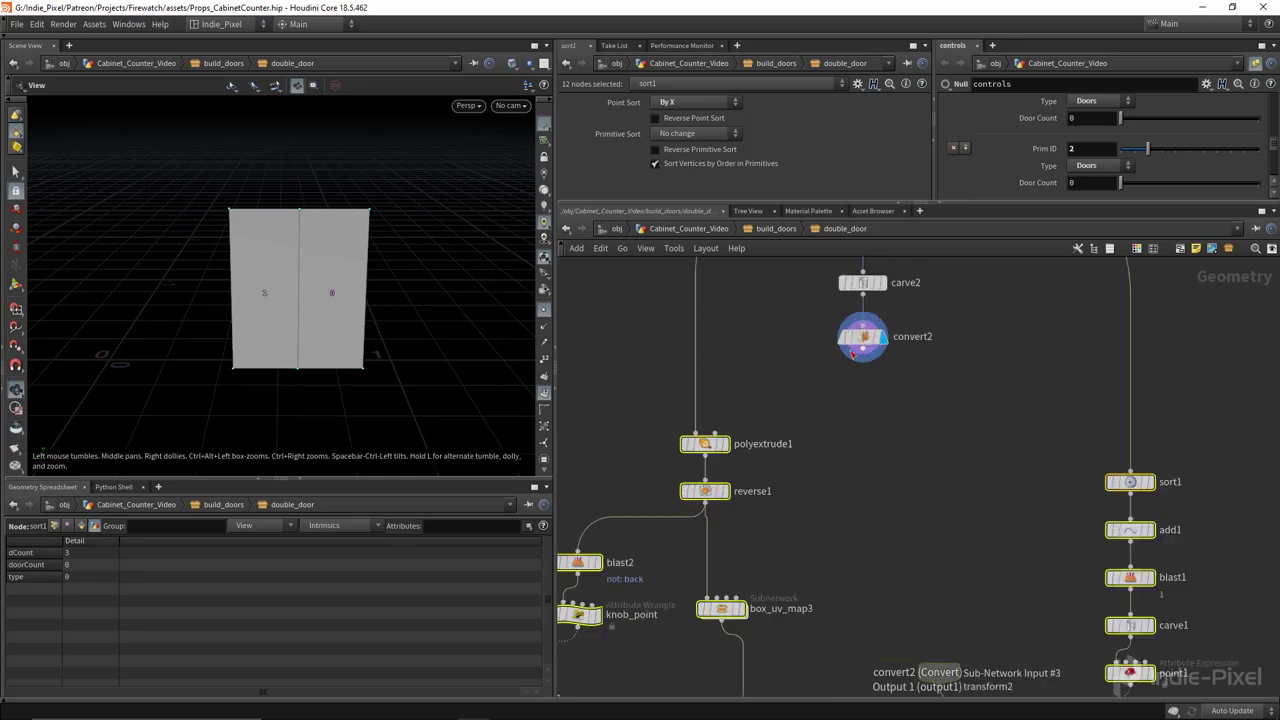
click(869, 406)
key(Tab)
text(split)
key(Return)
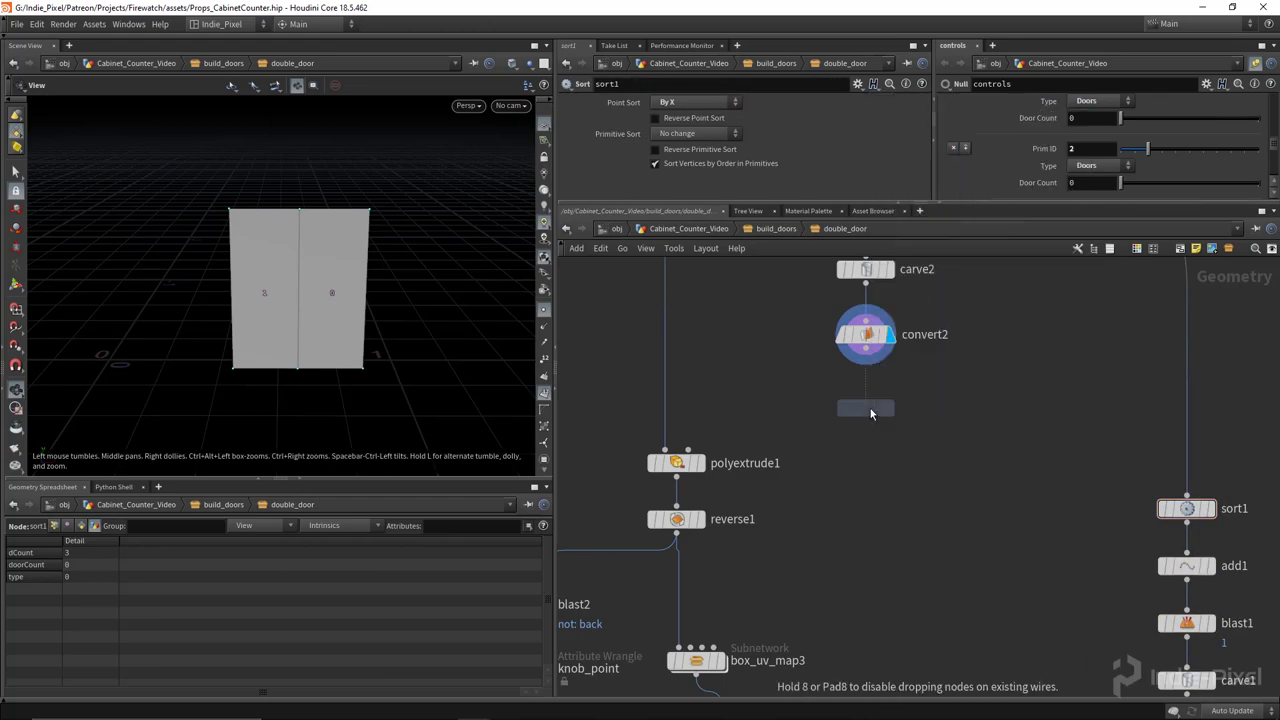
click(866, 408)
click(867, 351)
click(866, 391)
click(890, 408)
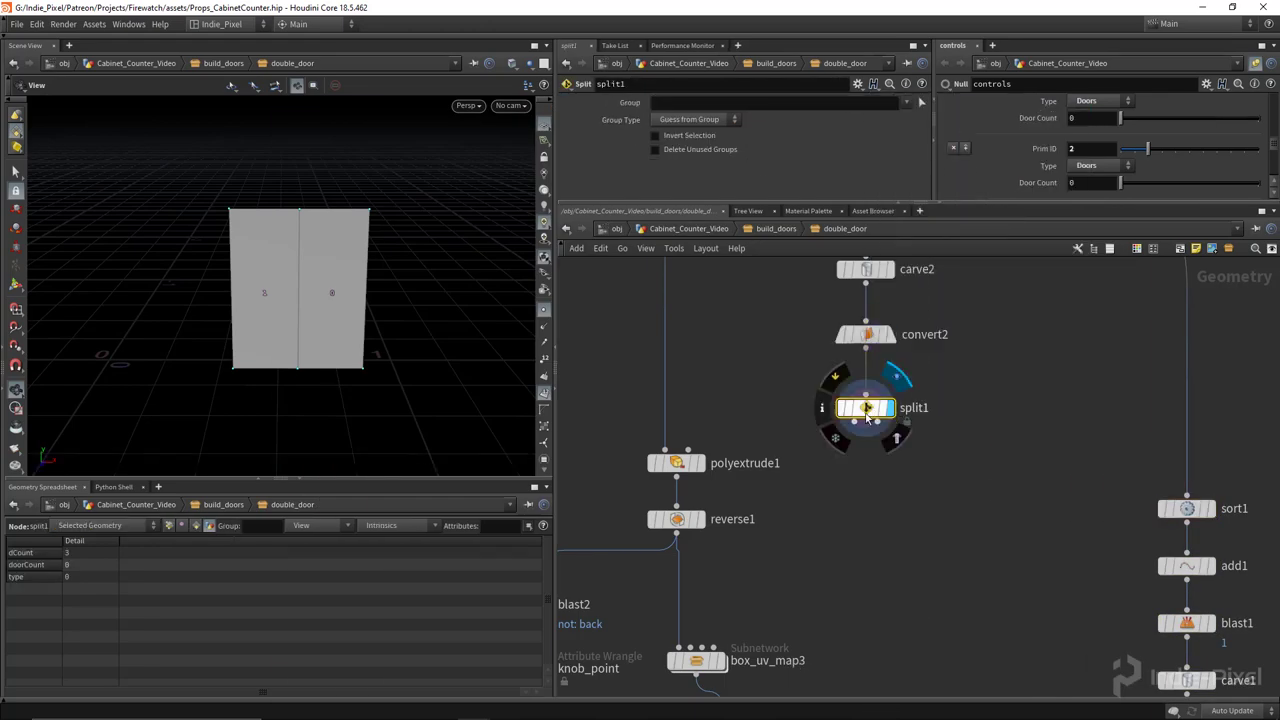
Align the Split node in its chain and set its Group to 1
drag(868, 409, 868, 401)
click(698, 104)
key(Return)
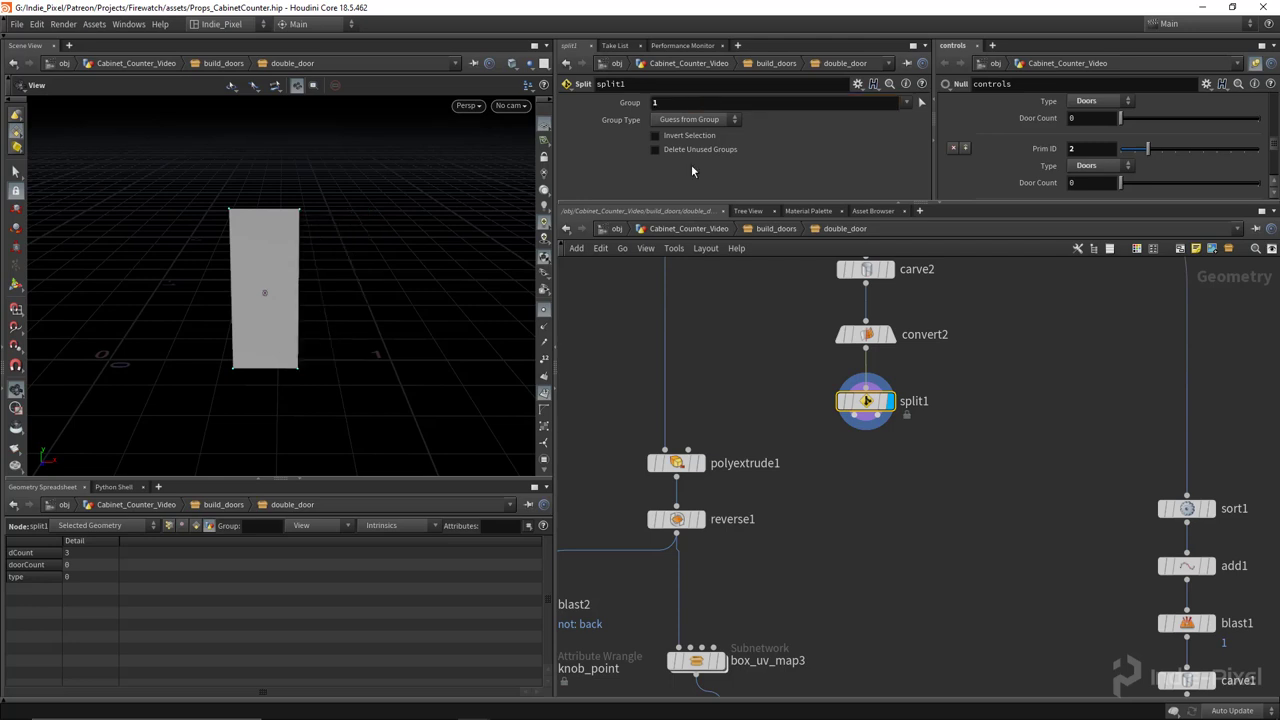
Select the door, knob and hinge nodes together with the merge, and collapse them into a subnetwork
scroll(791, 436, down, 5)
drag(614, 390, 806, 594)
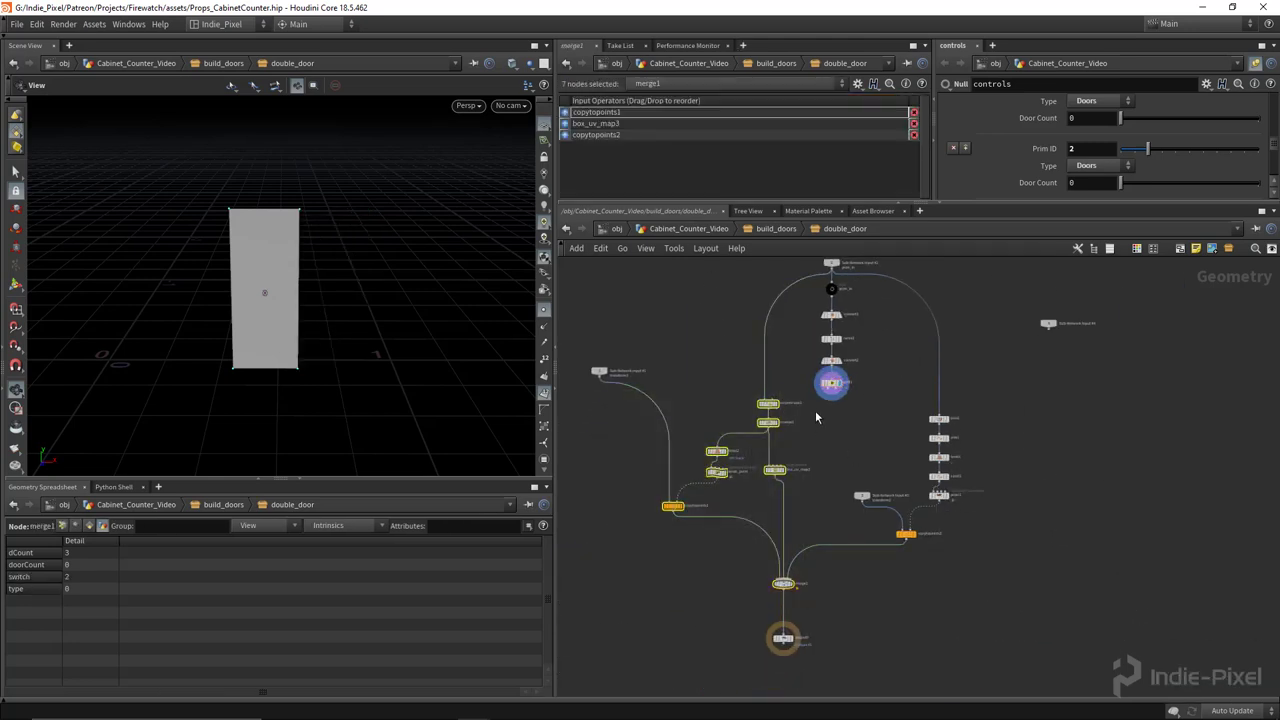
shift+drag(816, 411, 973, 558)
key(shift+c)
scroll(935, 427, up, 3)
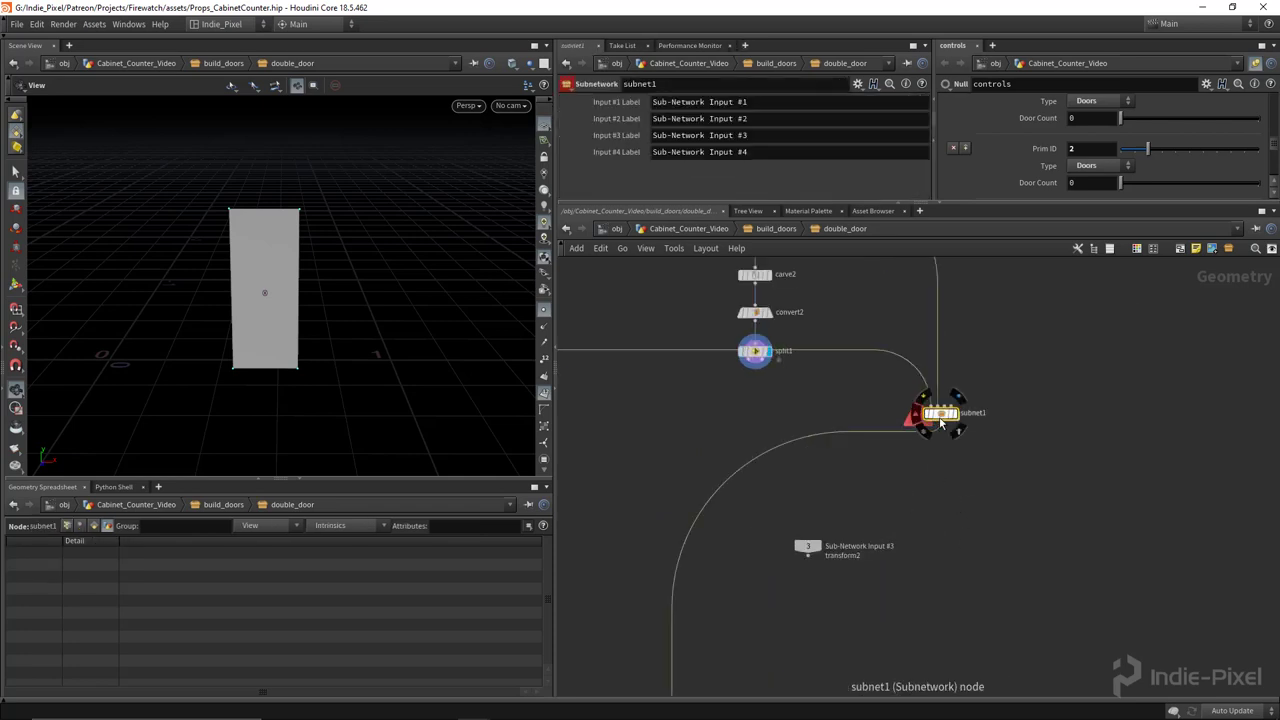
Move the new subnetwork below the Split node and look inside it
drag(940, 424, 659, 478)
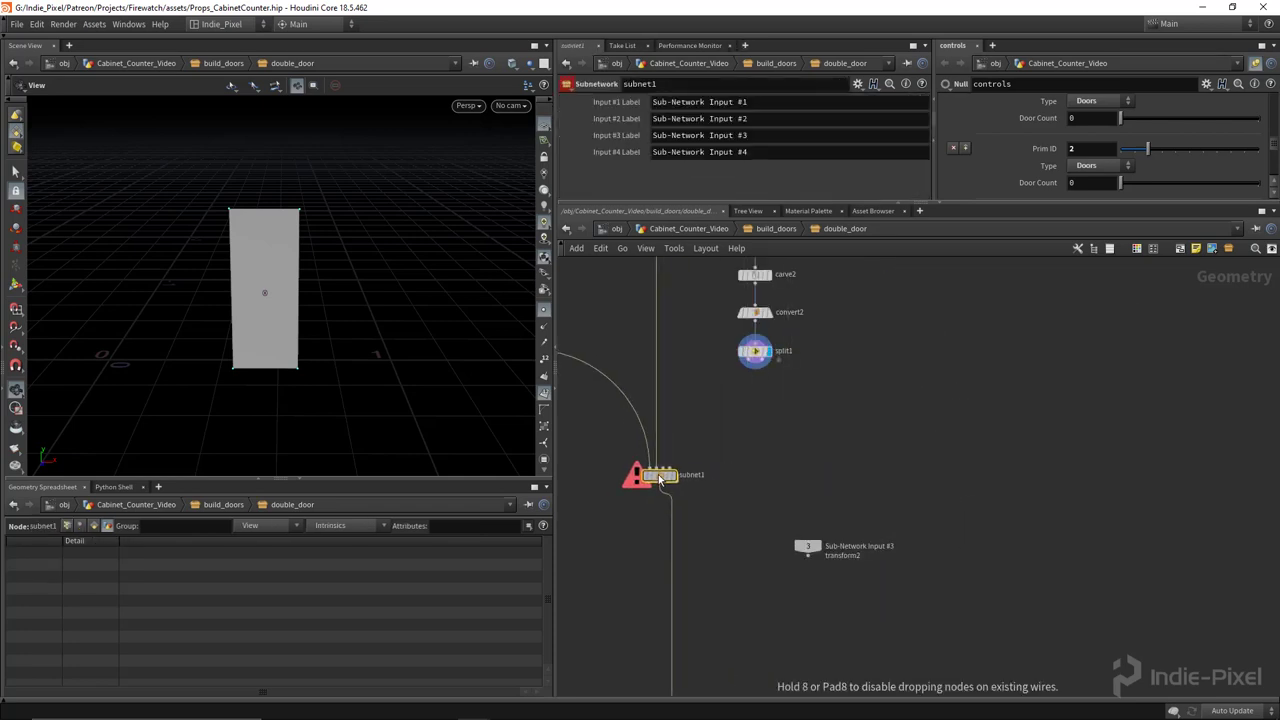
double_click(659, 478)
key(u)
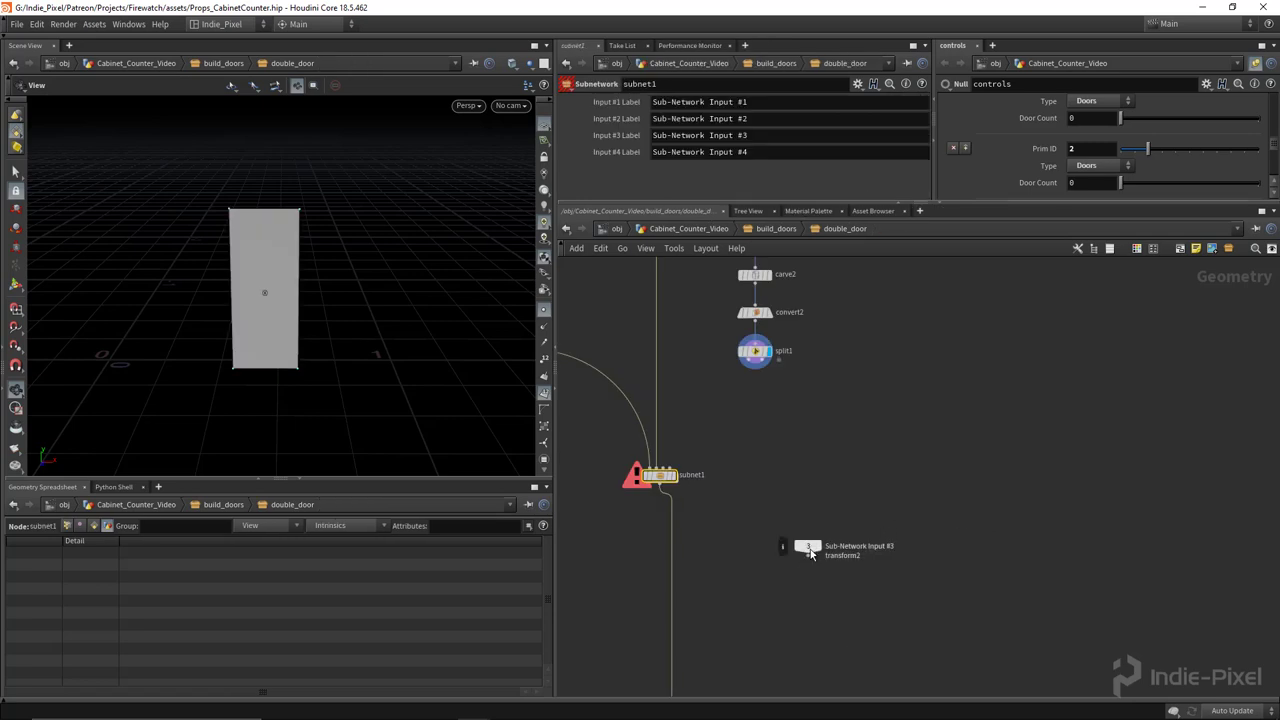
Undo the subnetwork's move and the collapse of the door, knob and hinge nodes
key(ctrl+z)
key(ctrl+z)
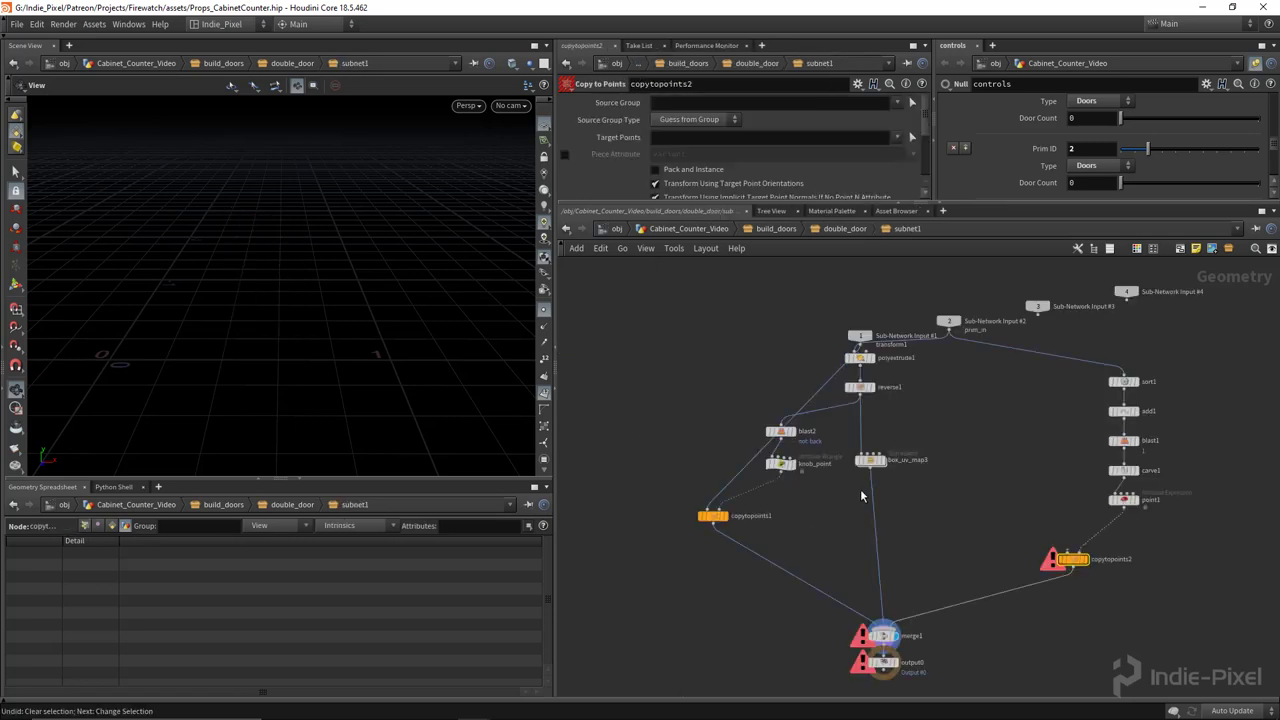
key(ctrl+z)
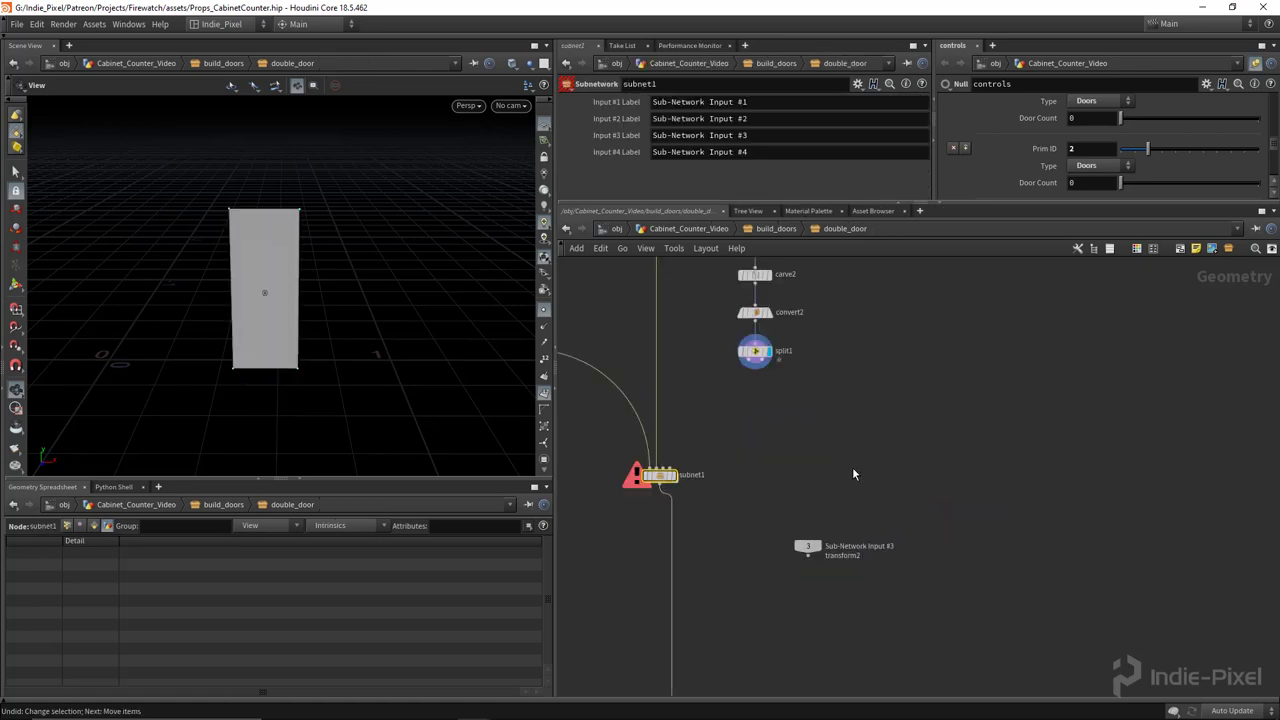
key(ctrl+z)
key(ctrl+z)
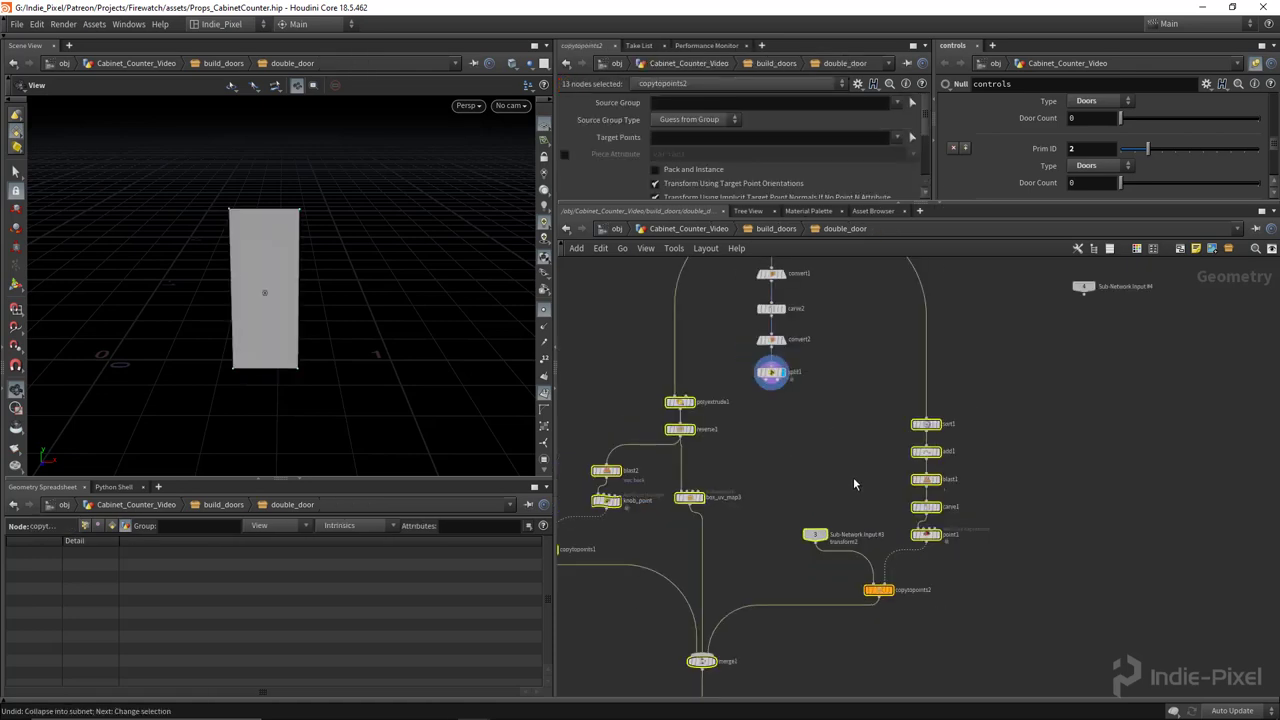
Move Sub-Network Input #3 next to Input #1 and collapse the door, knob, hinge and merge nodes into a subnetwork again
scroll(853, 477, down, 5)
click(848, 486)
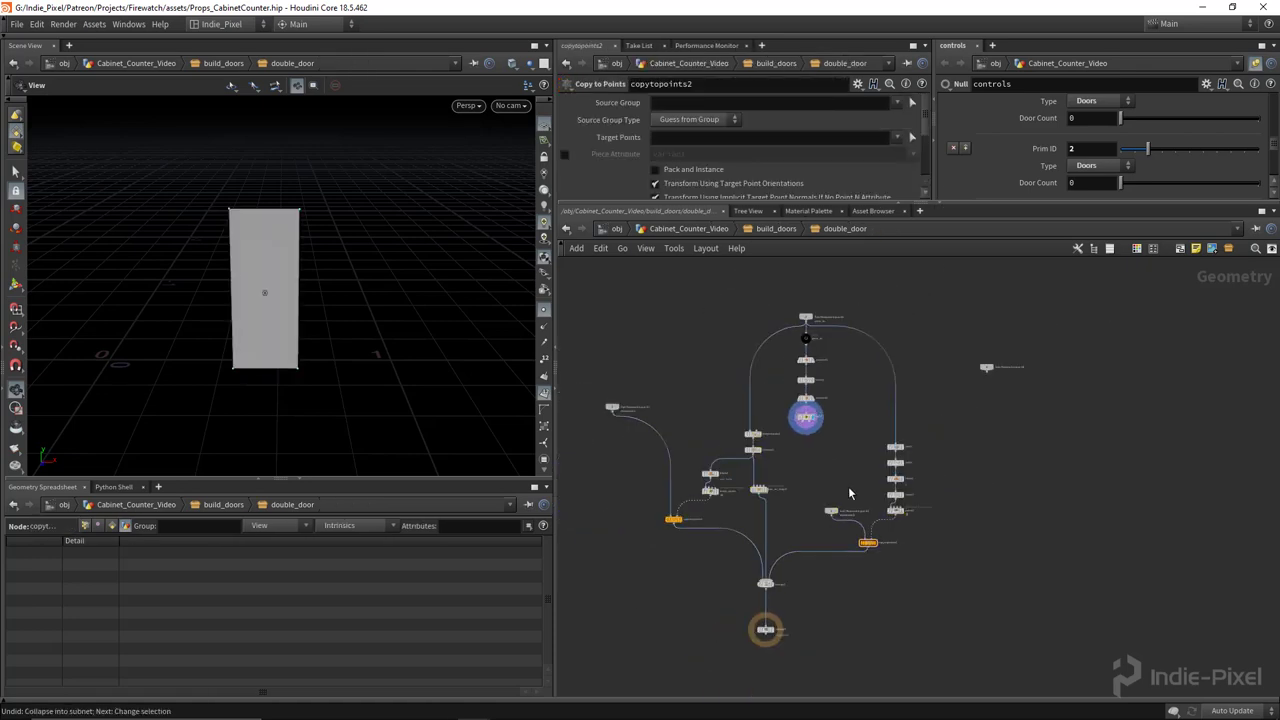
drag(830, 511, 936, 589)
key(shift+c)
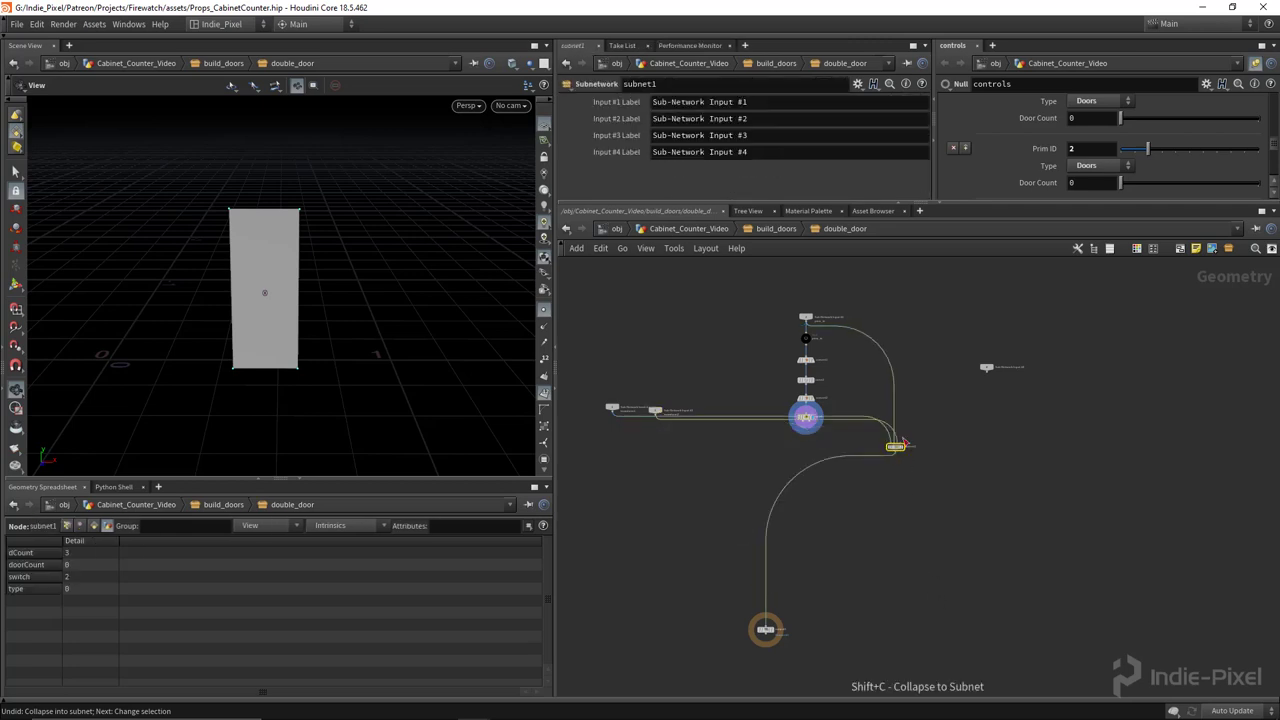
Place the subnetwork below the Split node, feed its second input from Split's first output and display its result
scroll(888, 452, up, 2)
drag(888, 455, 648, 536)
middle_drag(690, 468, 809, 493)
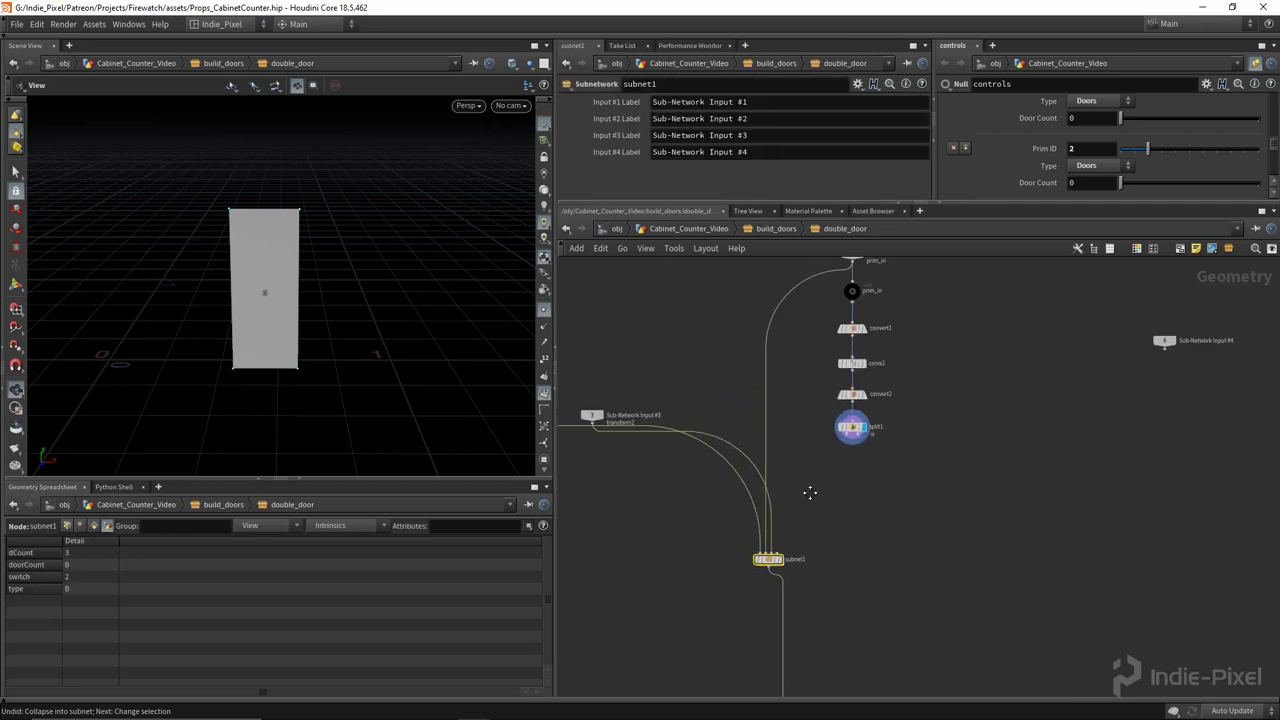
scroll(776, 558, up, 3)
click(785, 566)
drag(229, 263, 315, 218)
scroll(400, 300, up, 2)
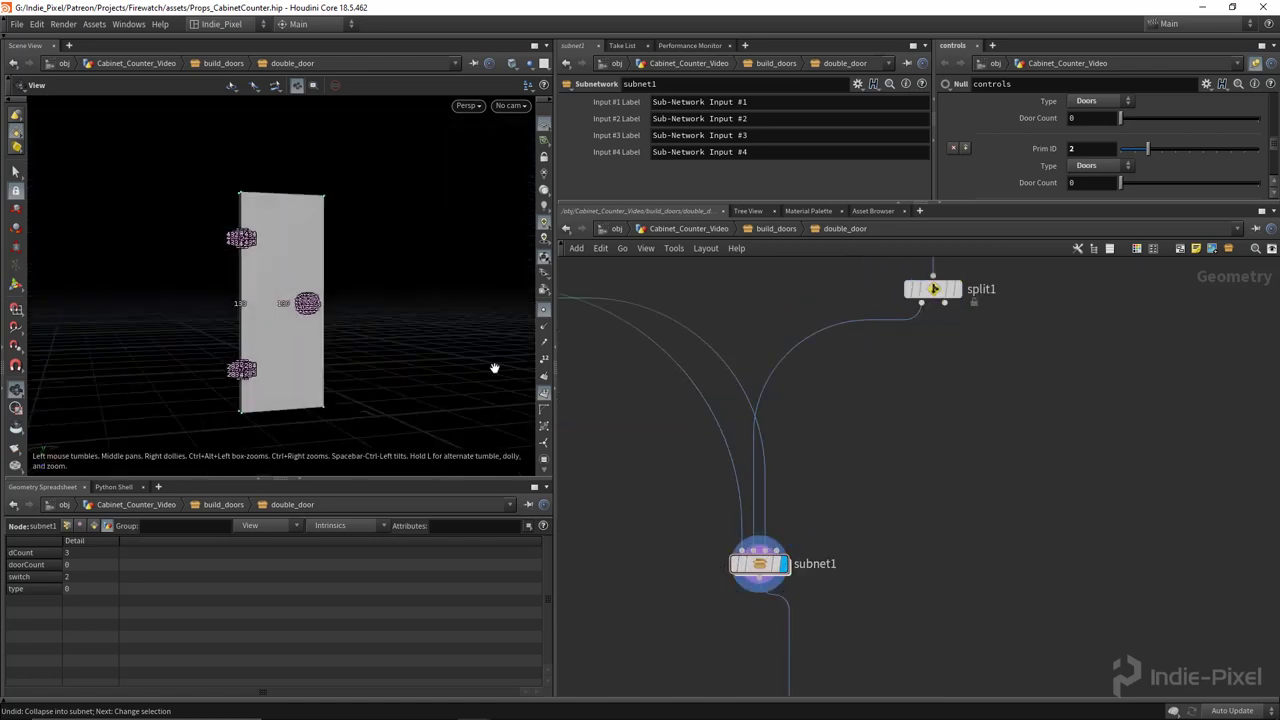
Hide the point markers and primitive numbers in the viewport, and rename the subnetwork L_Door
click(546, 394)
drag(256, 278, 232, 294)
double_click(814, 563)
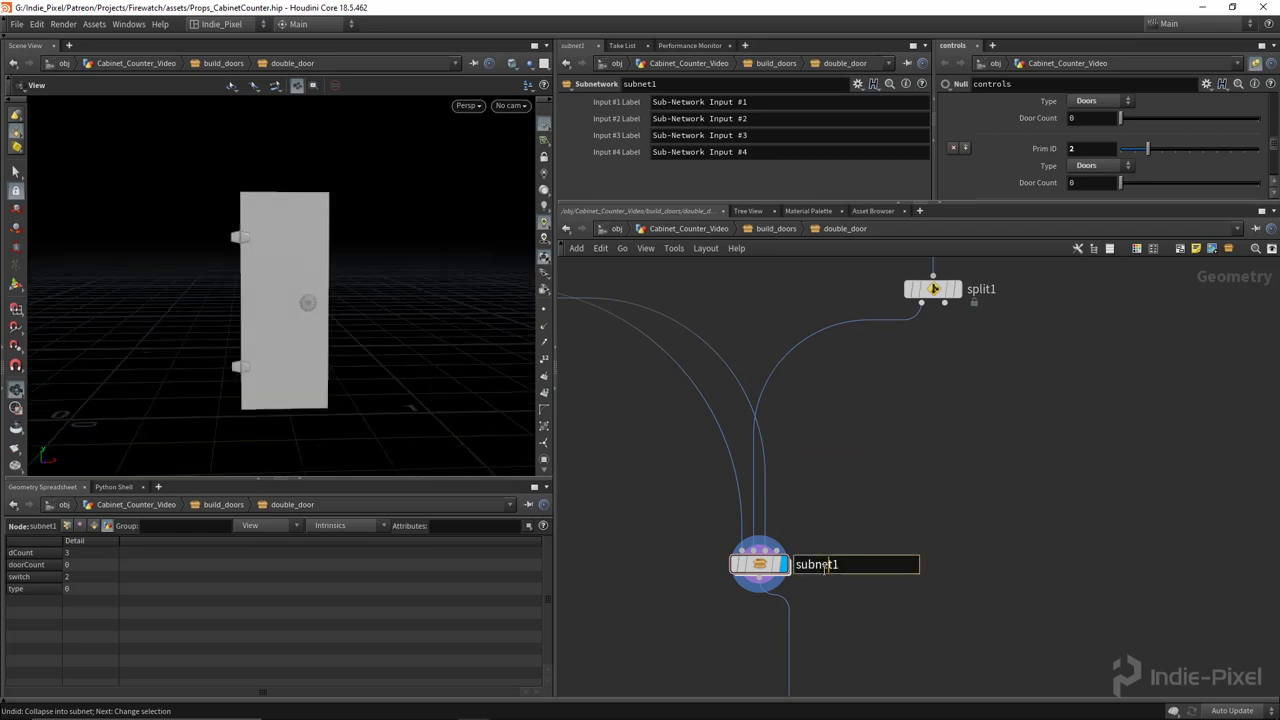
text(L_Door)
key(Return)
Duplicate the L_Door subnetwork beside the original and feed the copy from Split's second output
scroll(824, 570, down, 3)
alt+drag(785, 566, 998, 556)
scroll(1015, 439, up, 2)
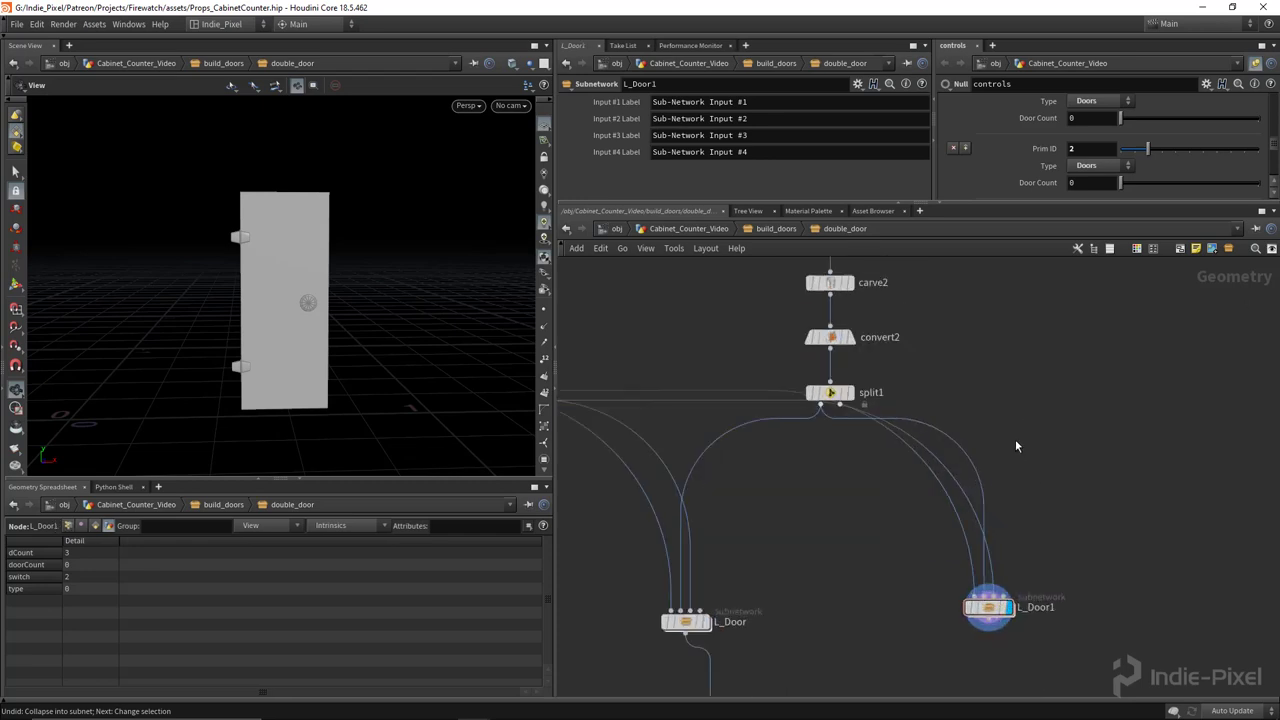
drag(830, 417, 842, 409)
scroll(800, 637, down, 4)
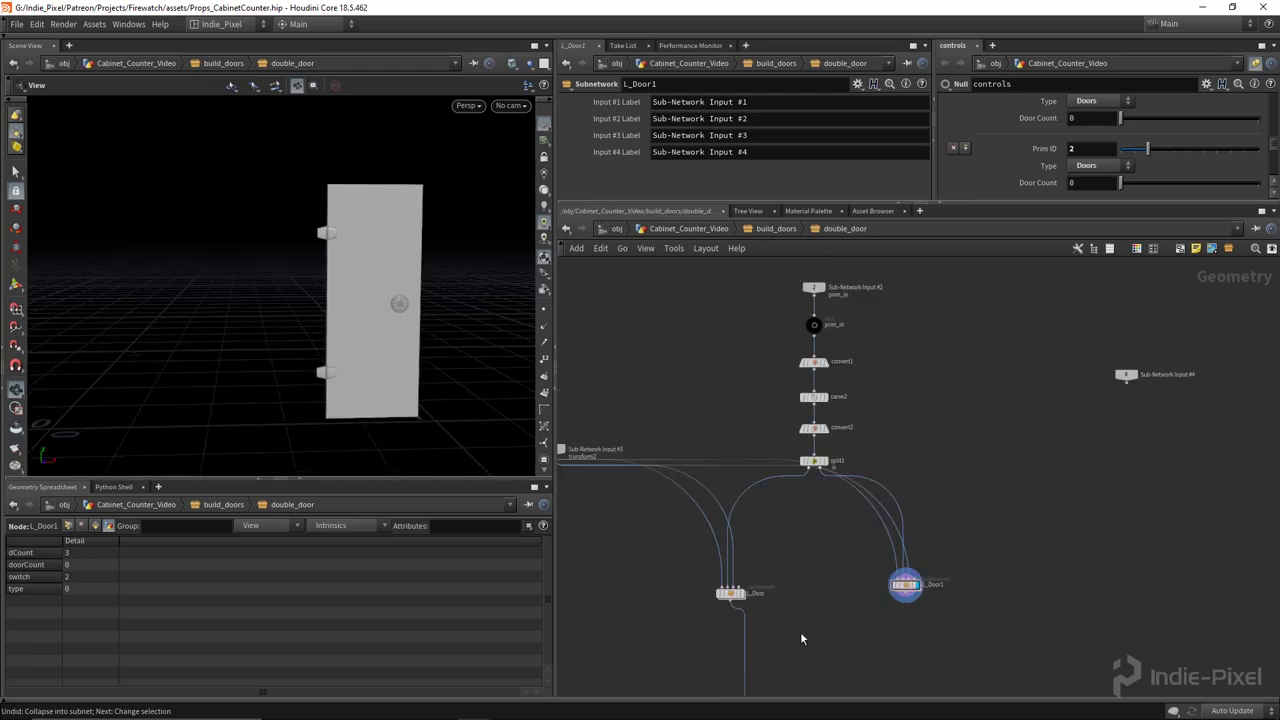
Add a Merge node below the two door subnetworks and wire both of them into it
key(Tab)
text(merge)
key(Return)
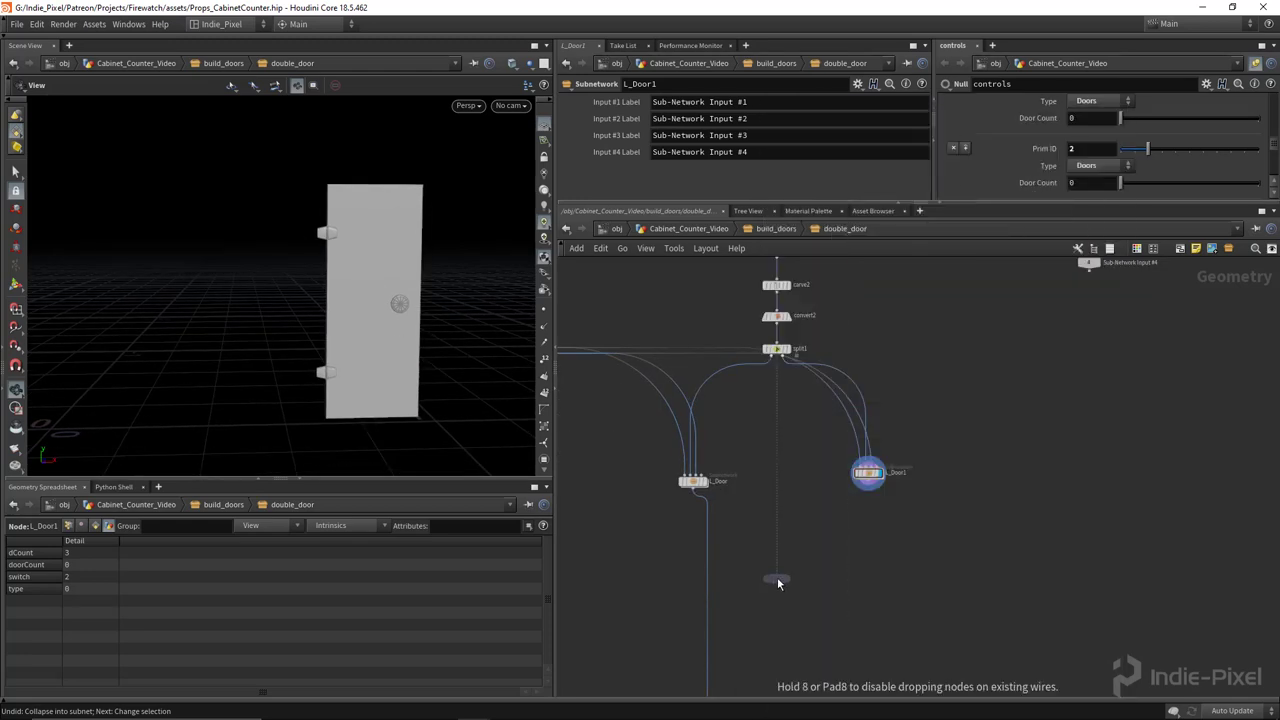
click(758, 559)
drag(663, 463, 977, 494)
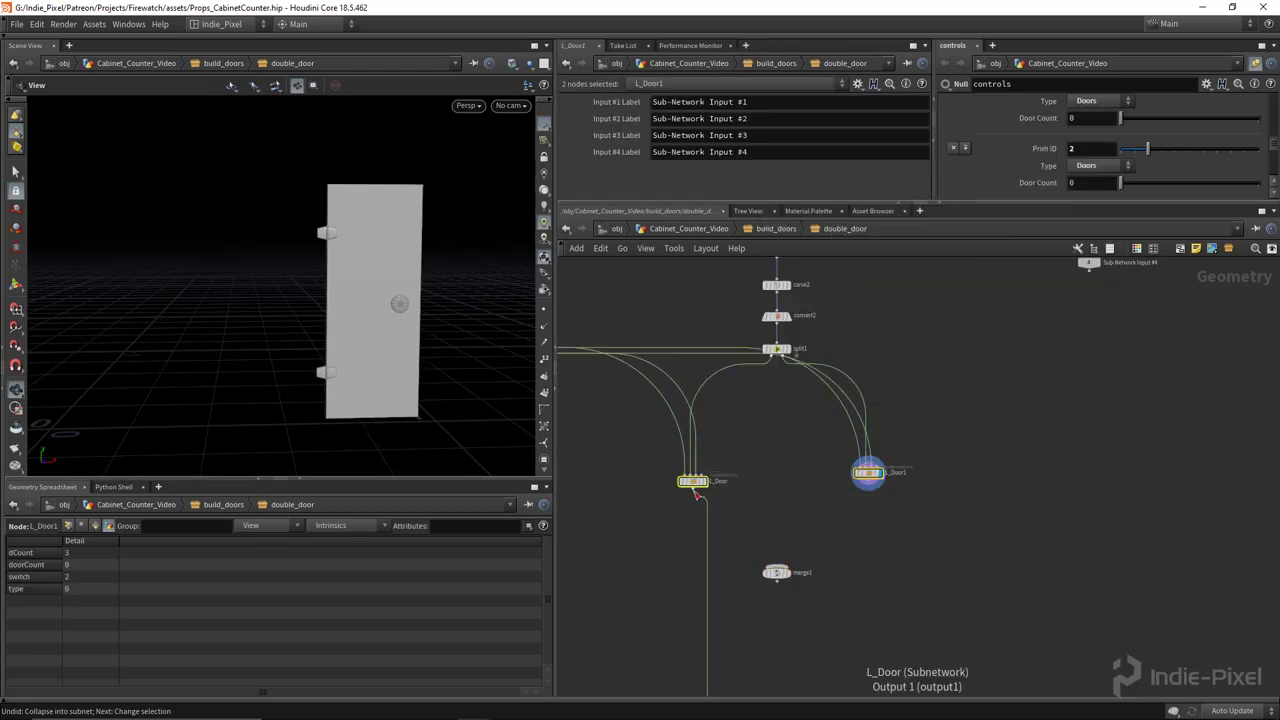
drag(693, 490, 771, 567)
middle_drag(773, 568, 783, 517)
Connect the Merge to the Output node, align the Output directly beneath it and display the result
click(776, 476)
click(705, 600)
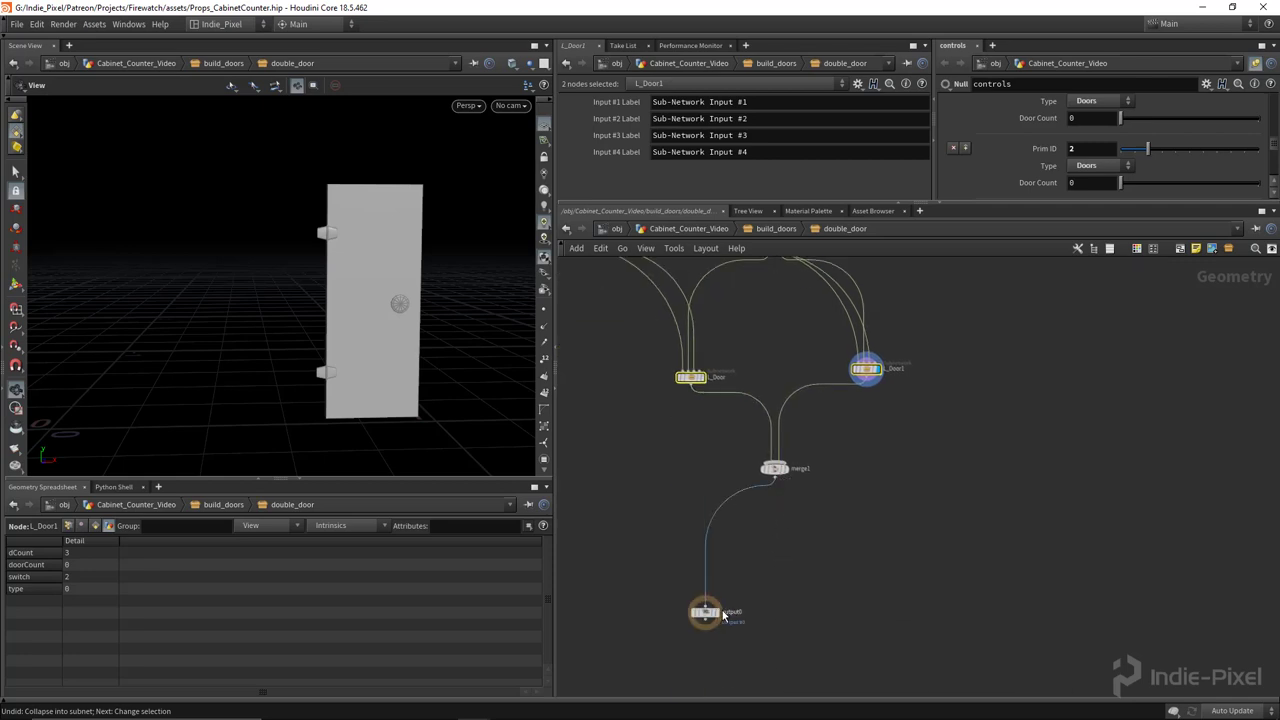
drag(703, 615, 772, 540)
scroll(193, 318, up, 2)
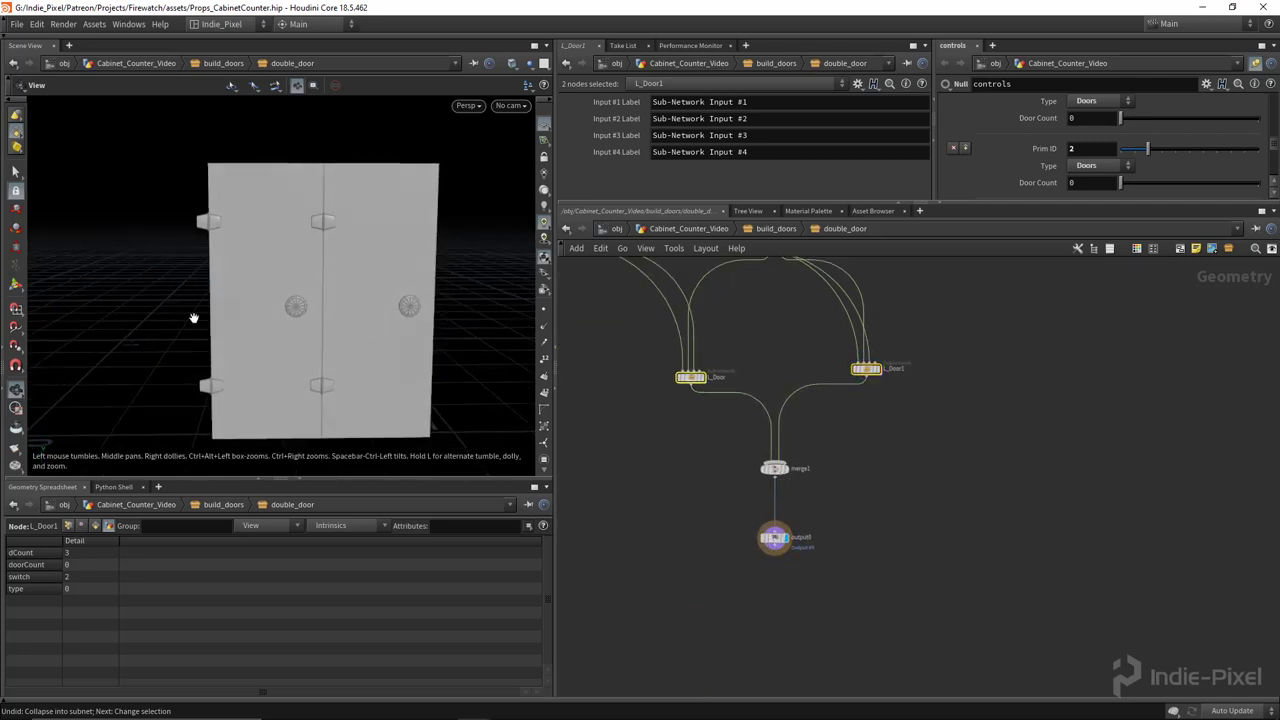
Rename the duplicated door subnetwork R__Door
middle_drag(893, 439, 882, 550)
scroll(860, 480, up, 3)
mouse_move(858, 481)
mouse_down()
mouse_move(853, 499)
mouse_move(855, 487)
mouse_up()
middle_drag(854, 547, 882, 508)
double_click(918, 449)
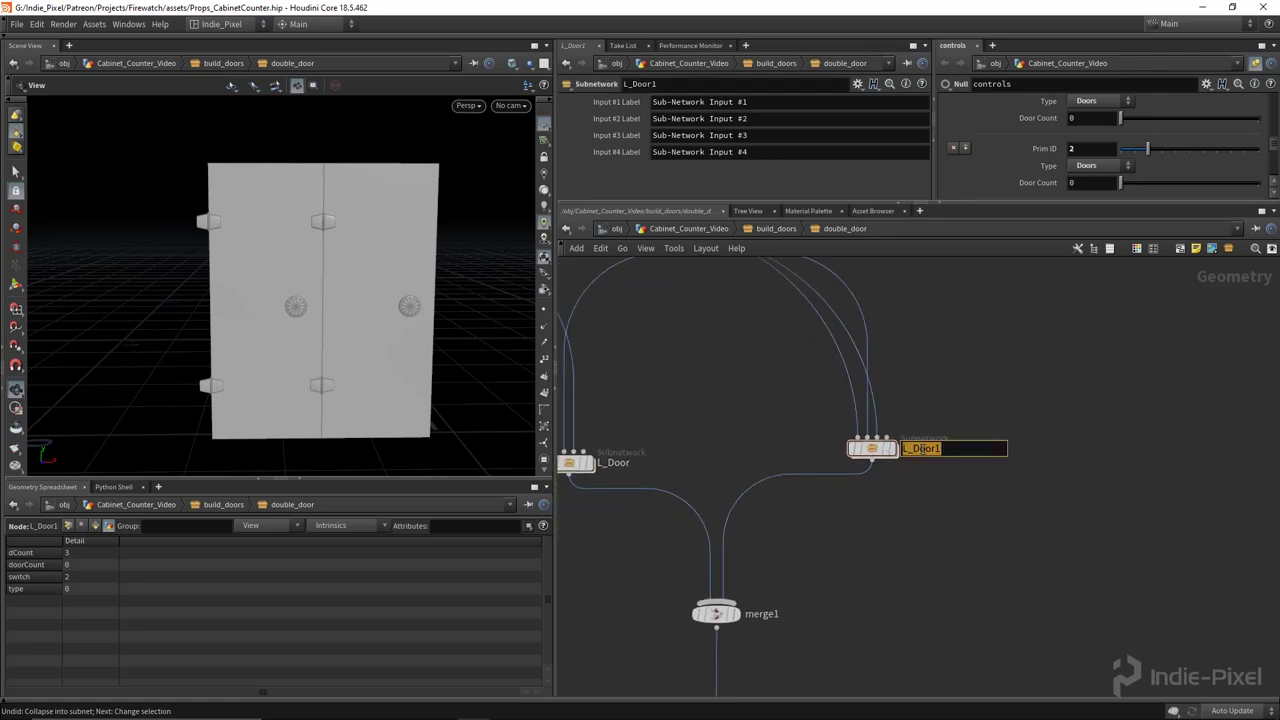
text(R__Doo)
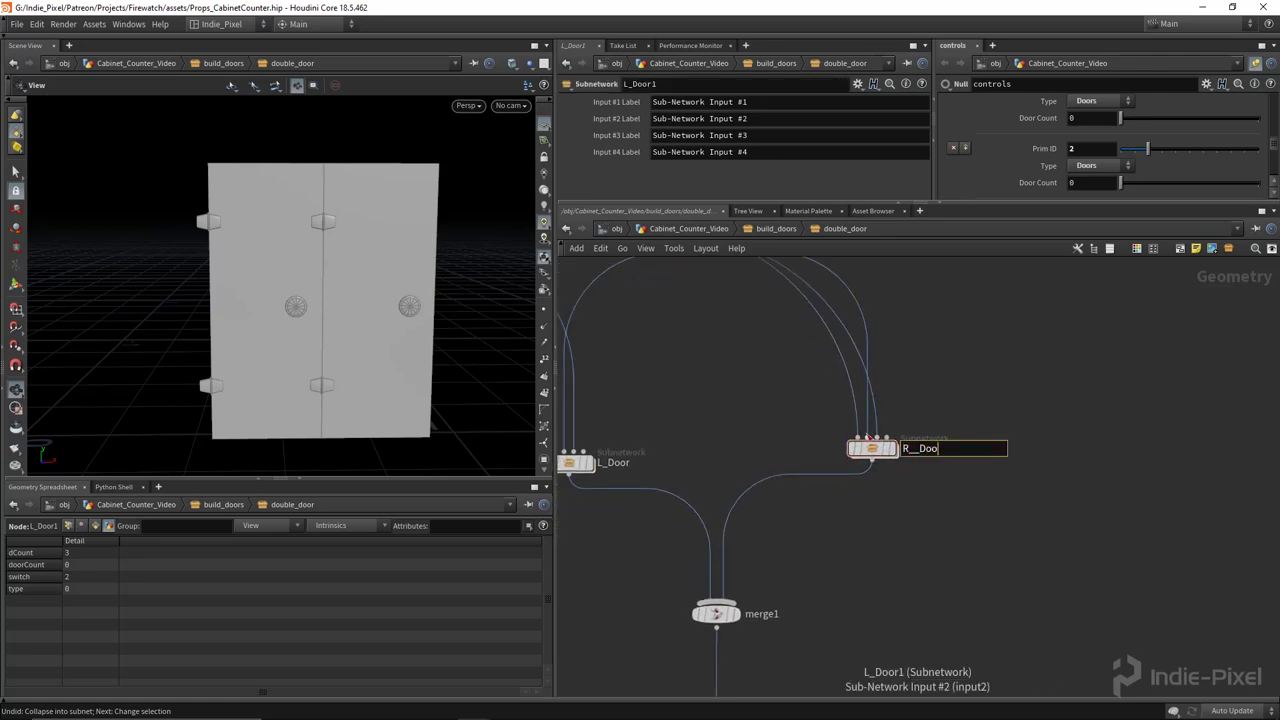
text(r)
key(Return)
Open R__Door, switch to rounded wiring and move Sub-Network Inputs #1 and #3 beside their Copy to Points nodes
double_click(872, 449)
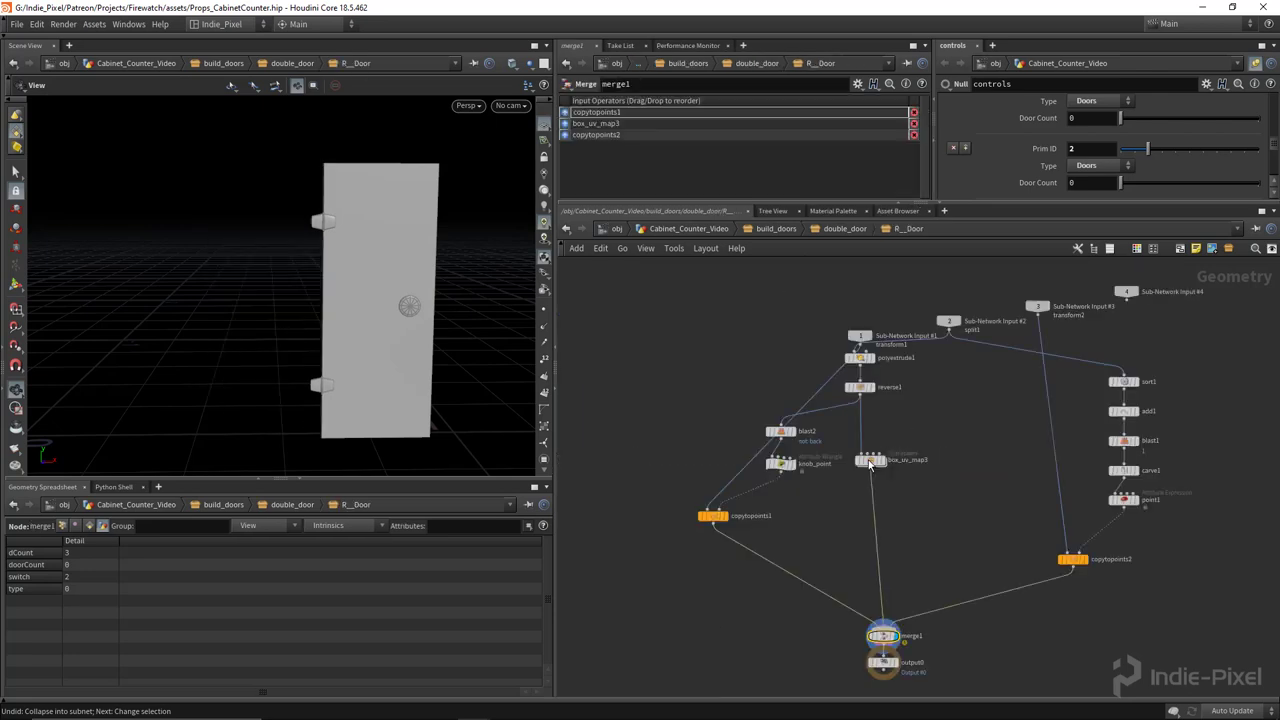
key(shift+s)
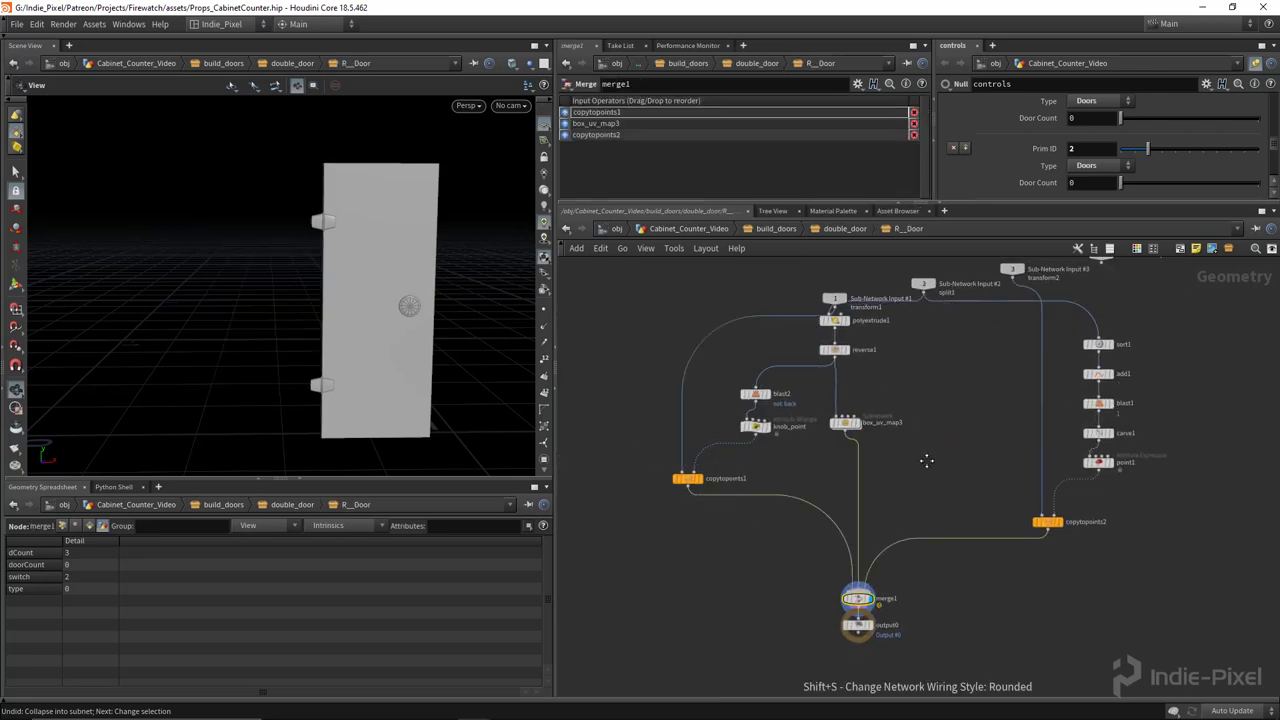
scroll(926, 455, down, 3)
drag(862, 399, 720, 466)
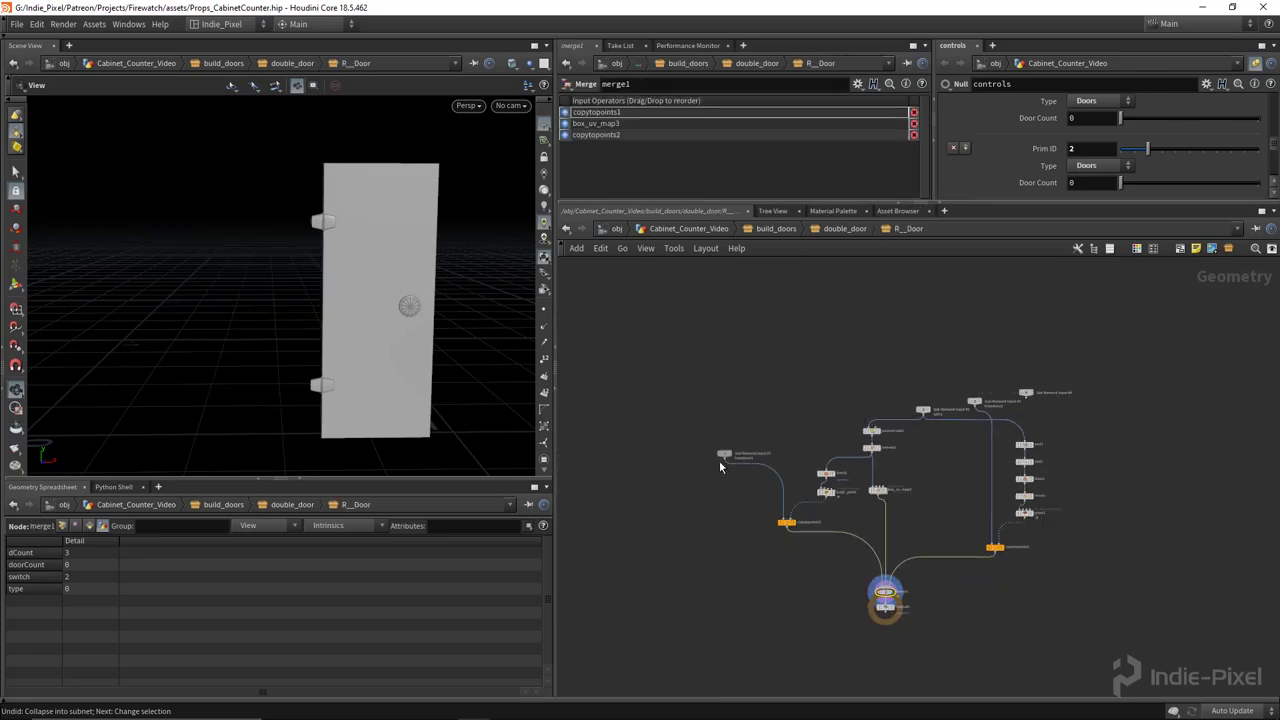
drag(970, 398, 963, 444)
middle_drag(947, 433, 903, 437)
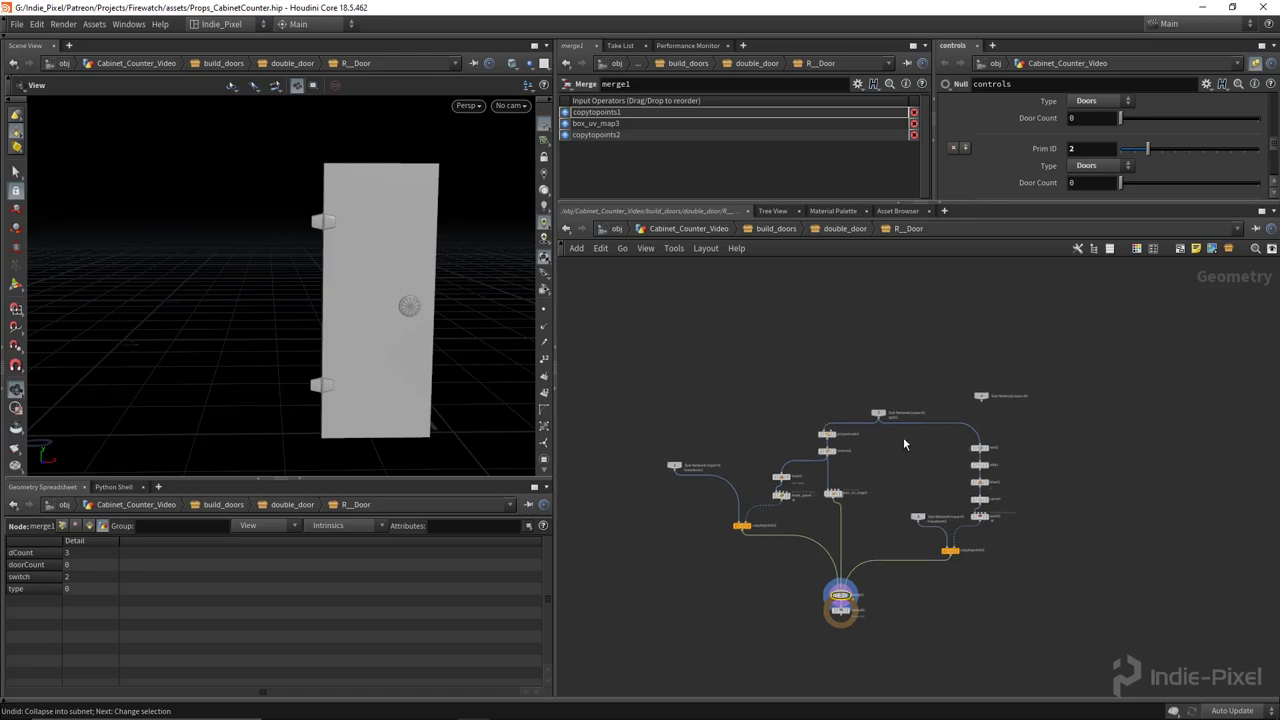
Centre Sub-Network Input #2 above the door and hinge chains and move the unused Input #4 aside
click(904, 371)
mouse_move(898, 389)
mouse_down()
mouse_move(872, 428)
mouse_move(888, 371)
mouse_up()
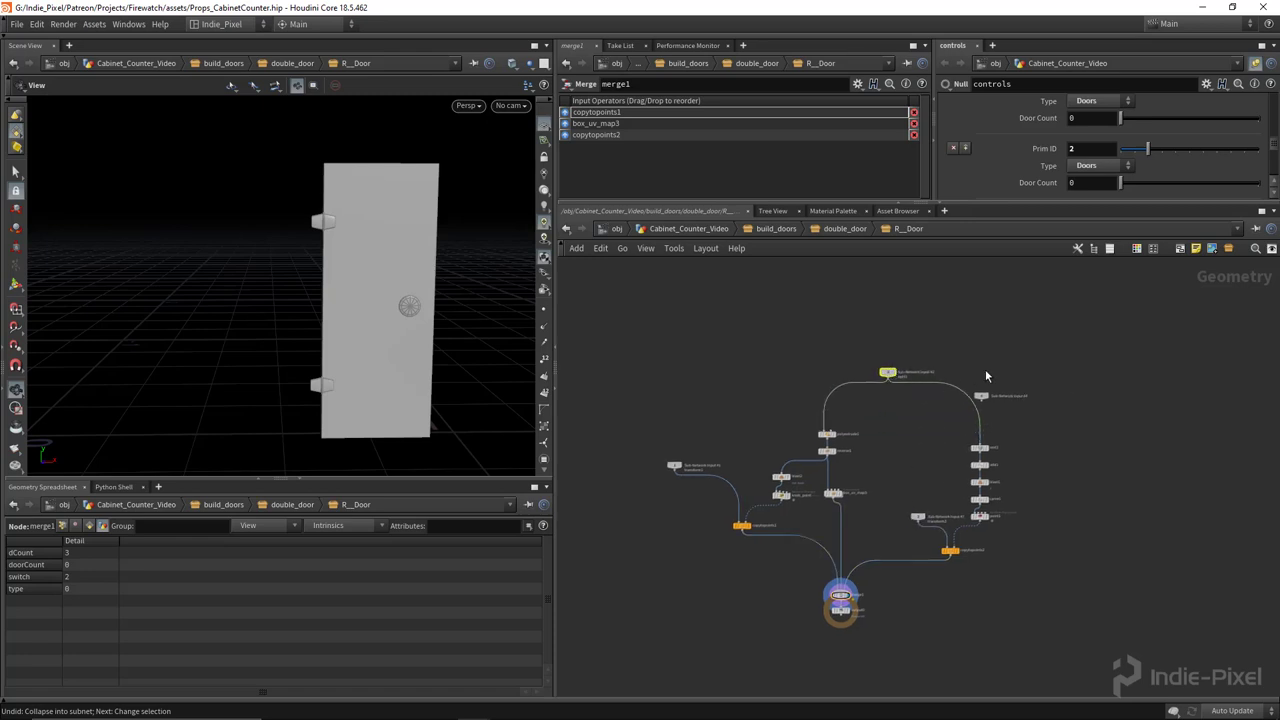
drag(981, 397, 1032, 377)
Fine-tune the positions of Sub-Network Inputs #1 and #3 and align the Blast node above knob_point
scroll(688, 471, up, 4)
drag(657, 459, 671, 523)
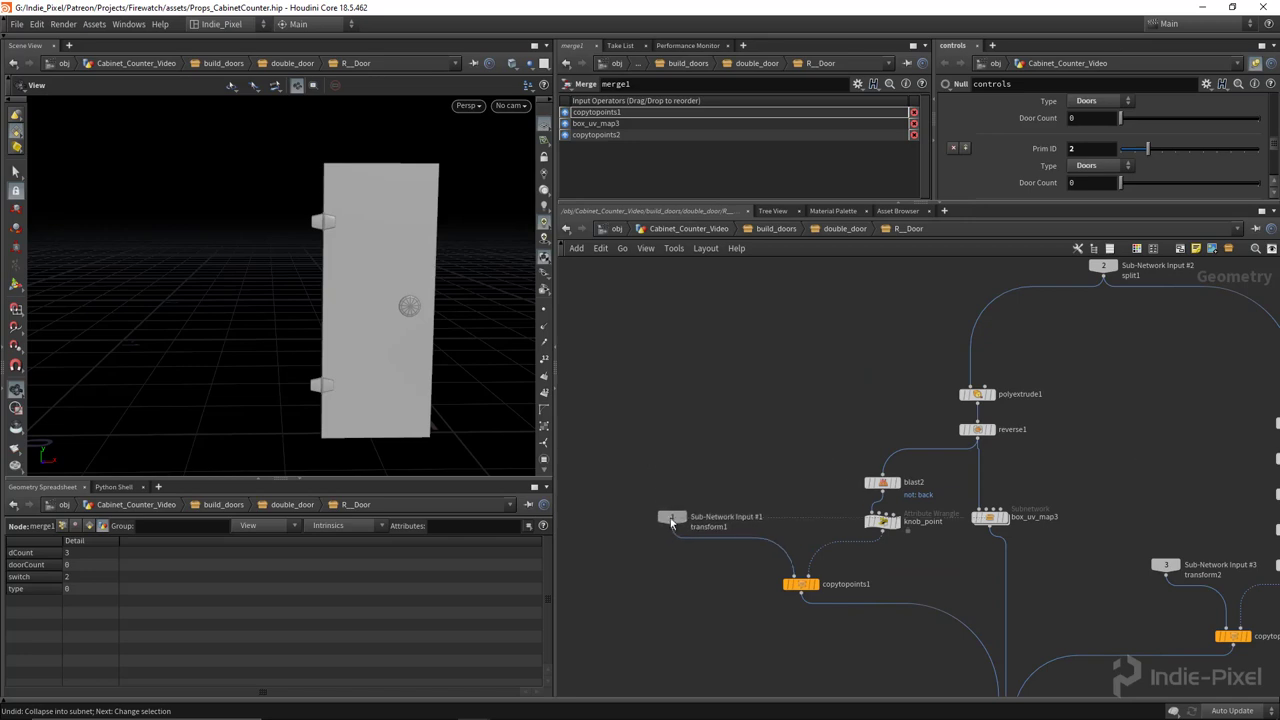
middle_drag(1125, 529, 1013, 456)
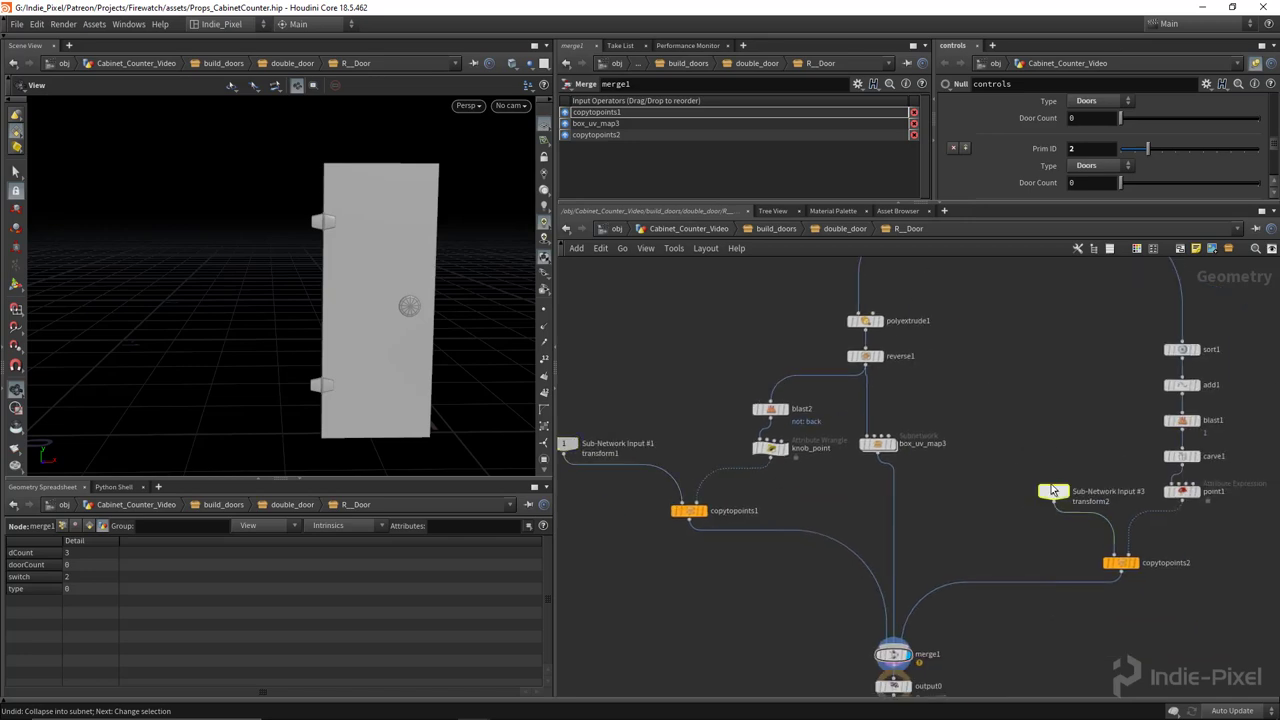
drag(1052, 490, 1028, 496)
drag(808, 495, 734, 402)
middle_drag(677, 400, 797, 409)
drag(718, 430, 660, 473)
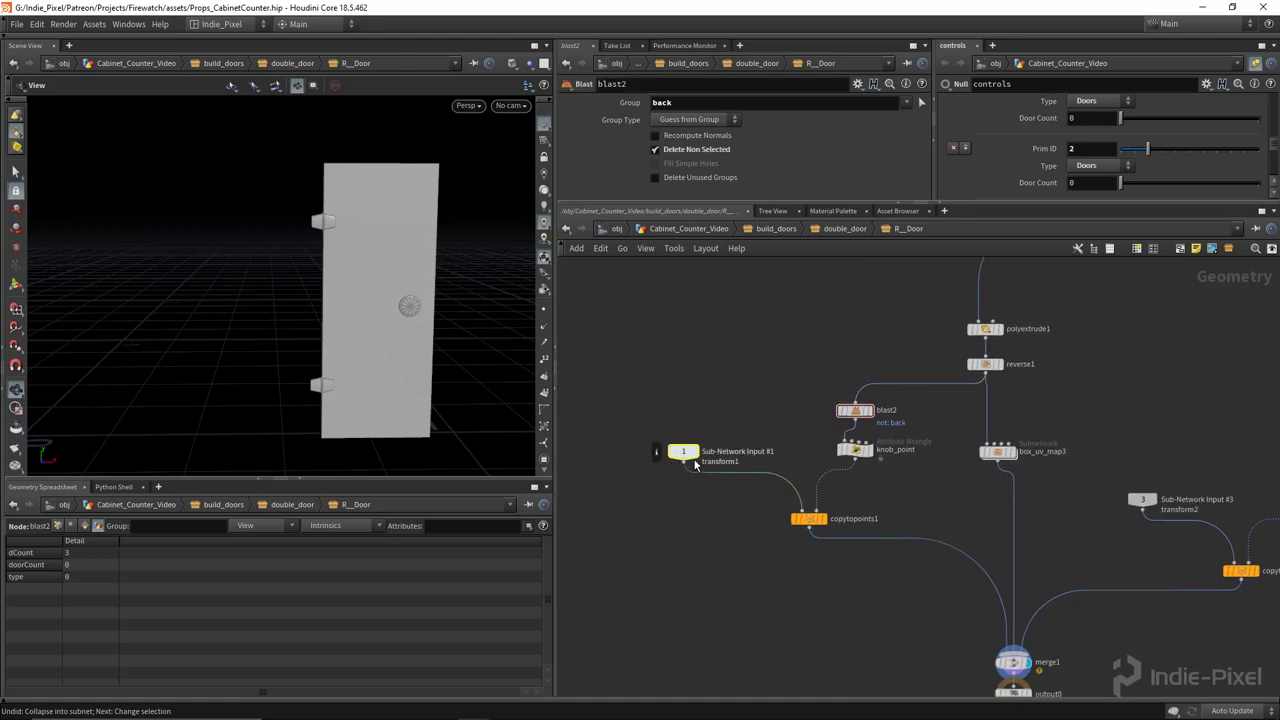
Adjust the two Copy to Points nodes' positions, move the Output node further below the Merge and display its result
middle_drag(850, 478, 826, 460)
drag(787, 501, 761, 497)
middle_drag(1082, 543, 890, 494)
drag(1024, 505, 1016, 493)
middle_drag(880, 594, 918, 471)
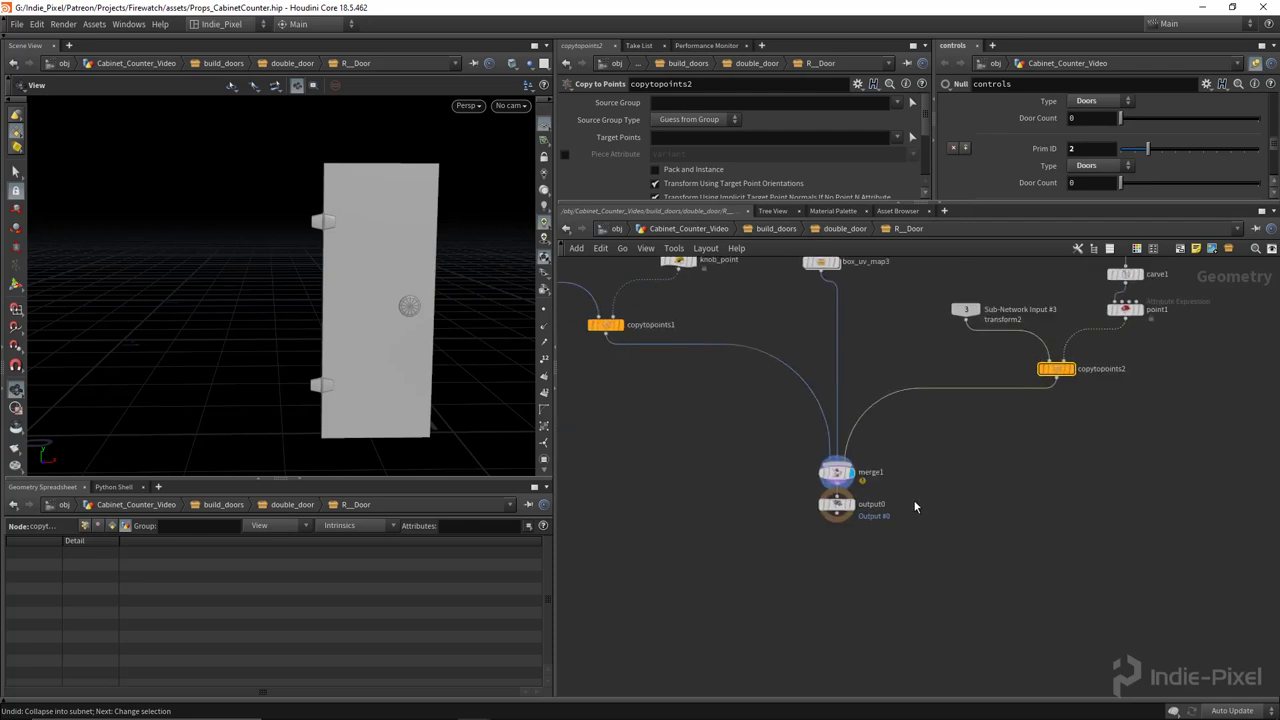
drag(836, 506, 836, 572)
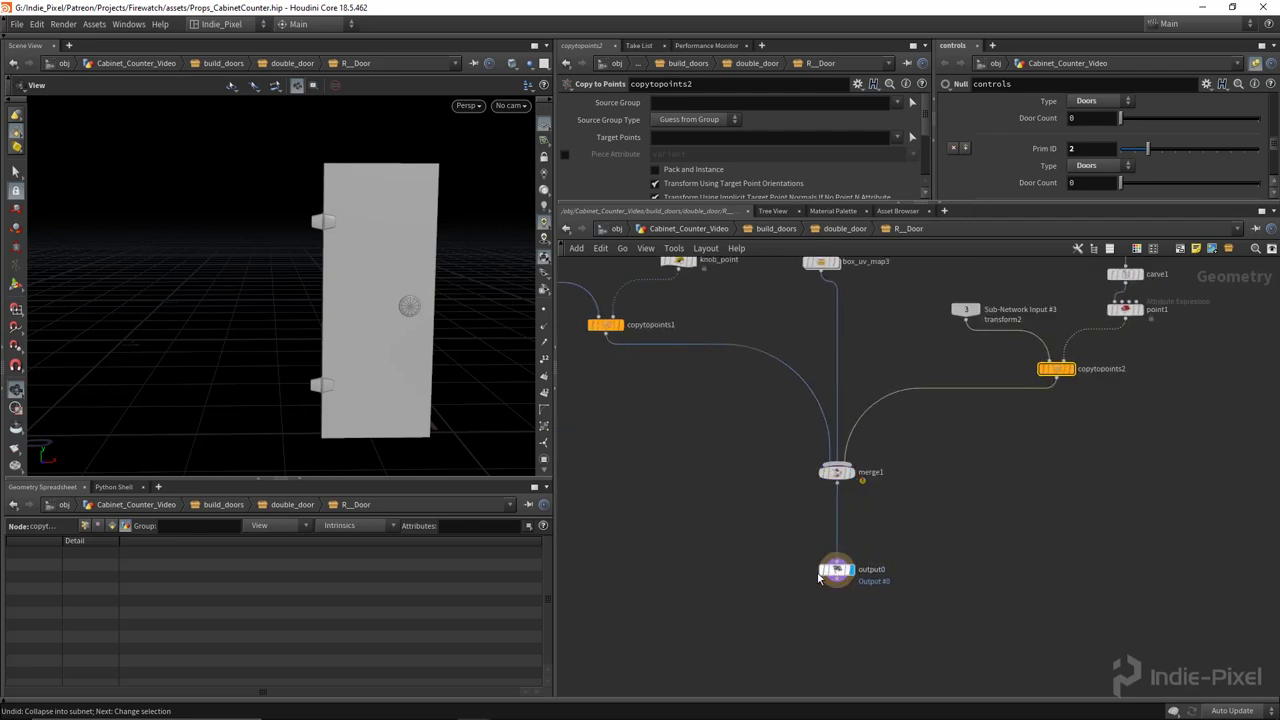
key(h)
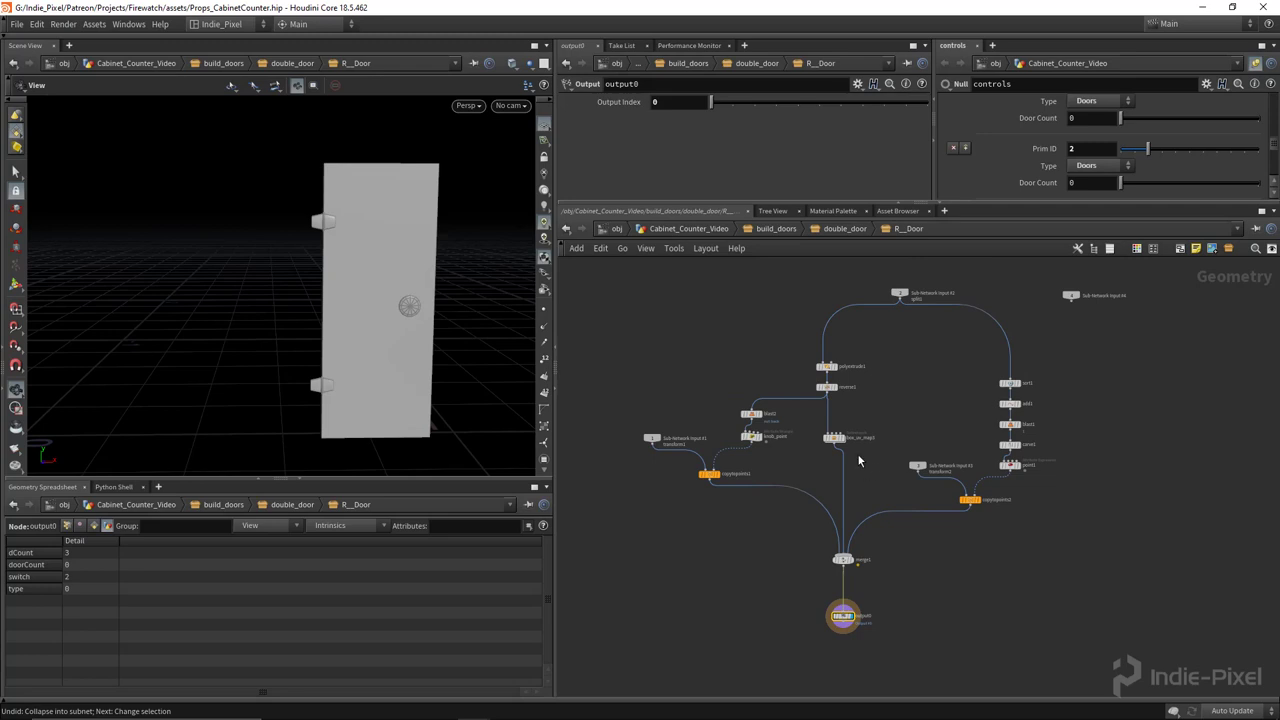
Move the PolyExtrude and Reverse nodes together so they sit centred above the Blast and box_uv_map branches
scroll(787, 345, up, 4)
drag(811, 365, 801, 416)
click(802, 418)
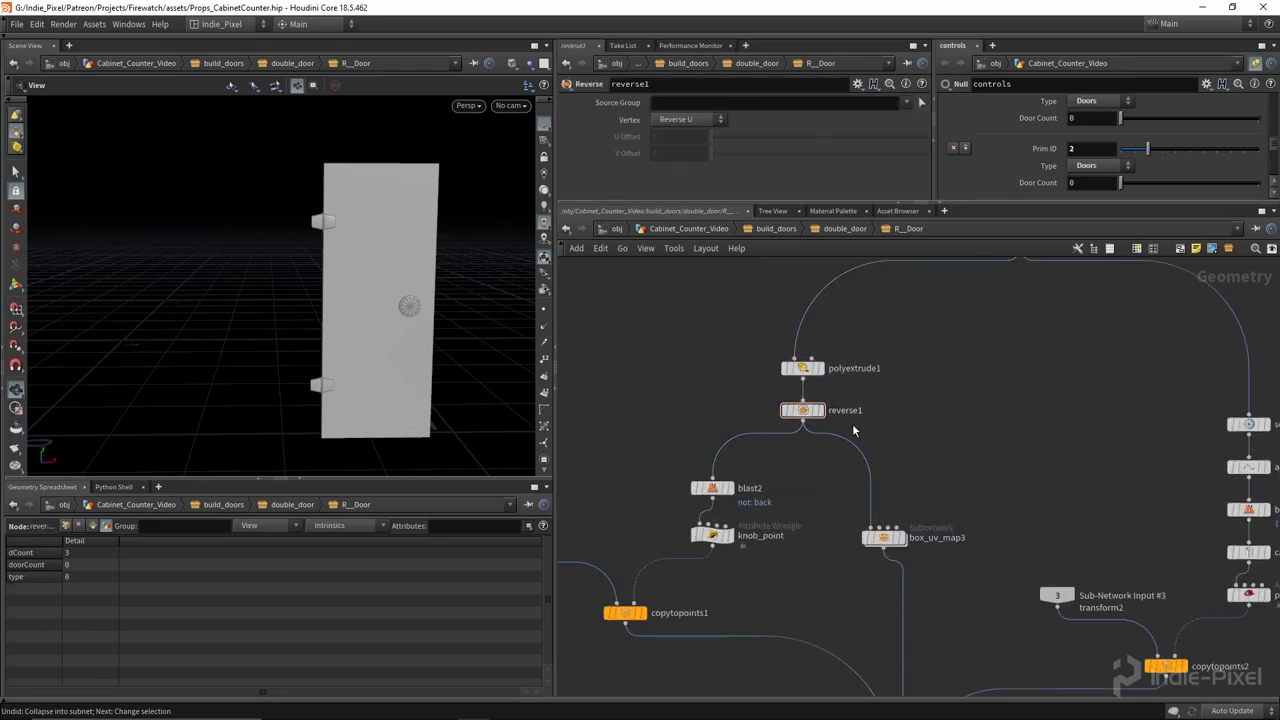
Display the Add and Blast nodes of the hinge chain in turn to examine which vertical door edge the hinges use
scroll(883, 468, down, 3)
middle_drag(986, 438, 889, 441)
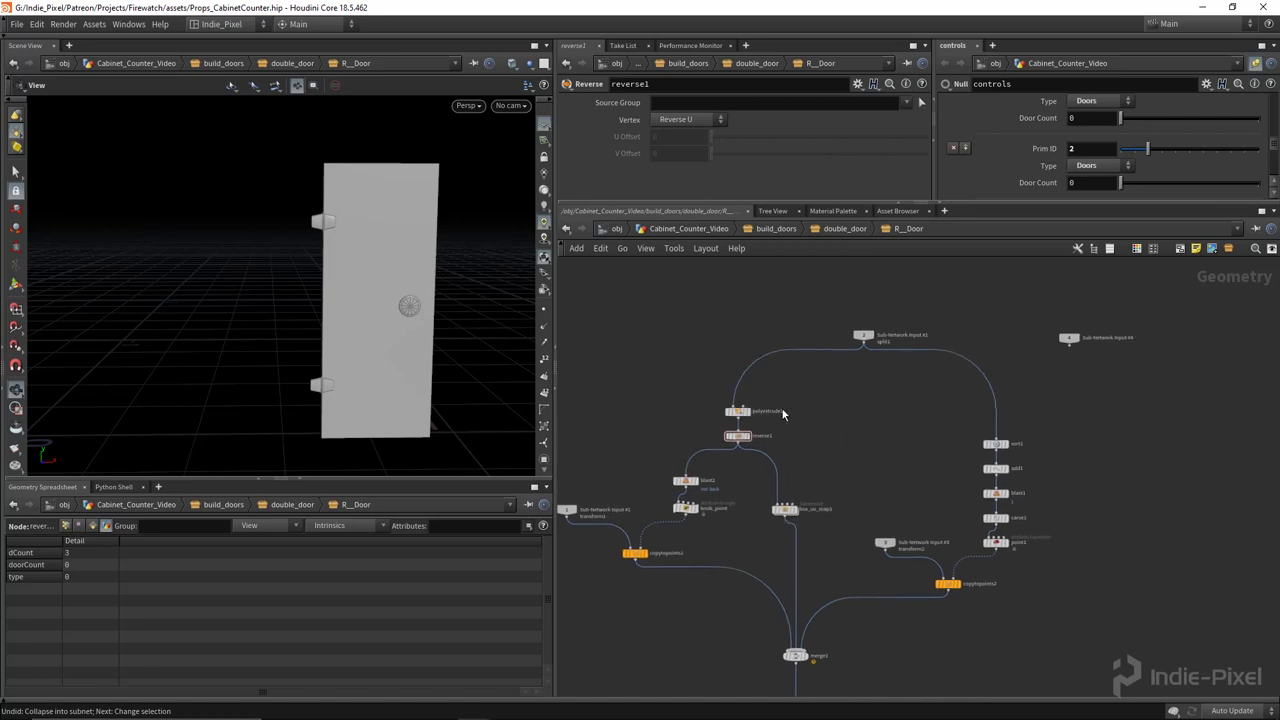
scroll(995, 443, up, 5)
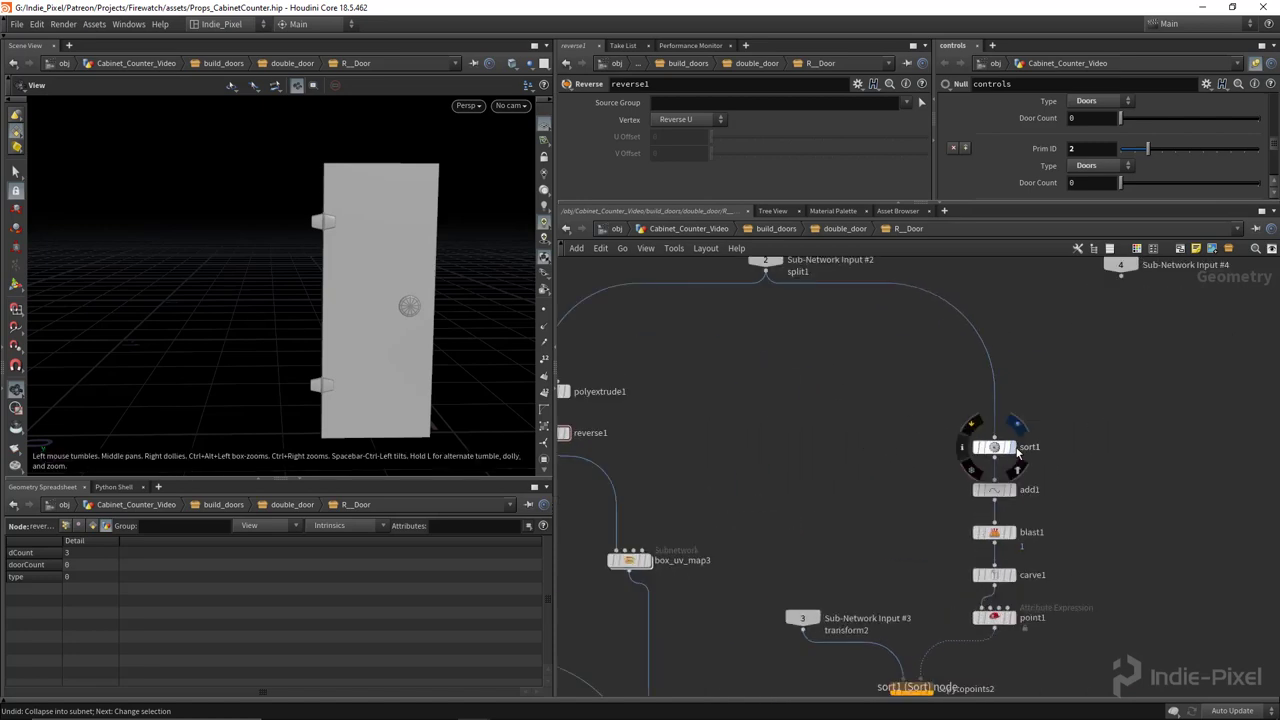
click(993, 446)
click(1015, 490)
middle_drag(829, 490, 686, 380)
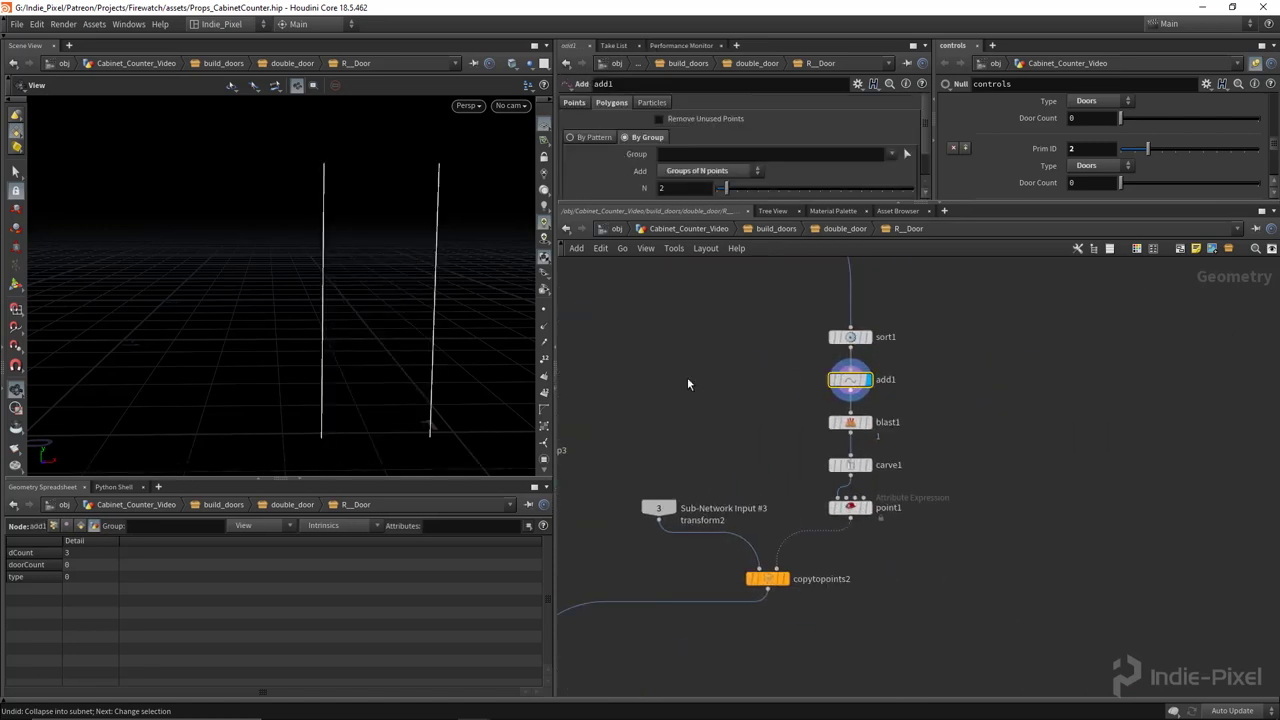
click(850, 424)
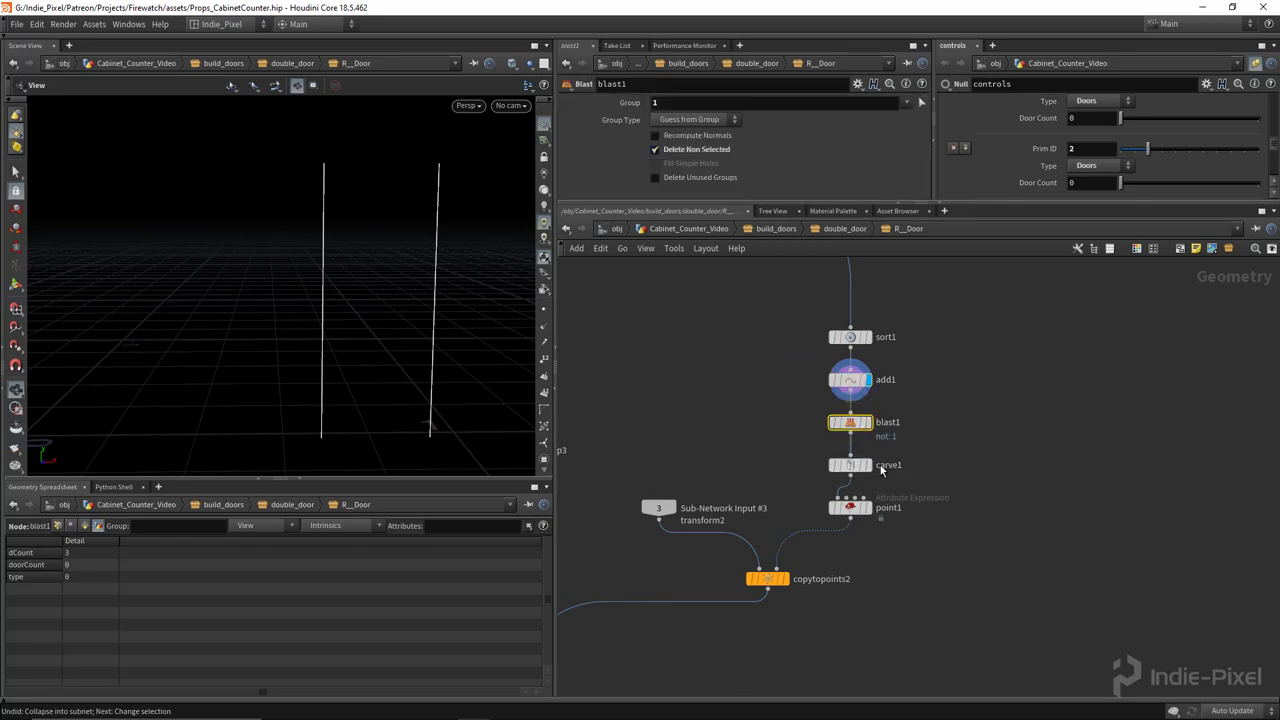
click(867, 422)
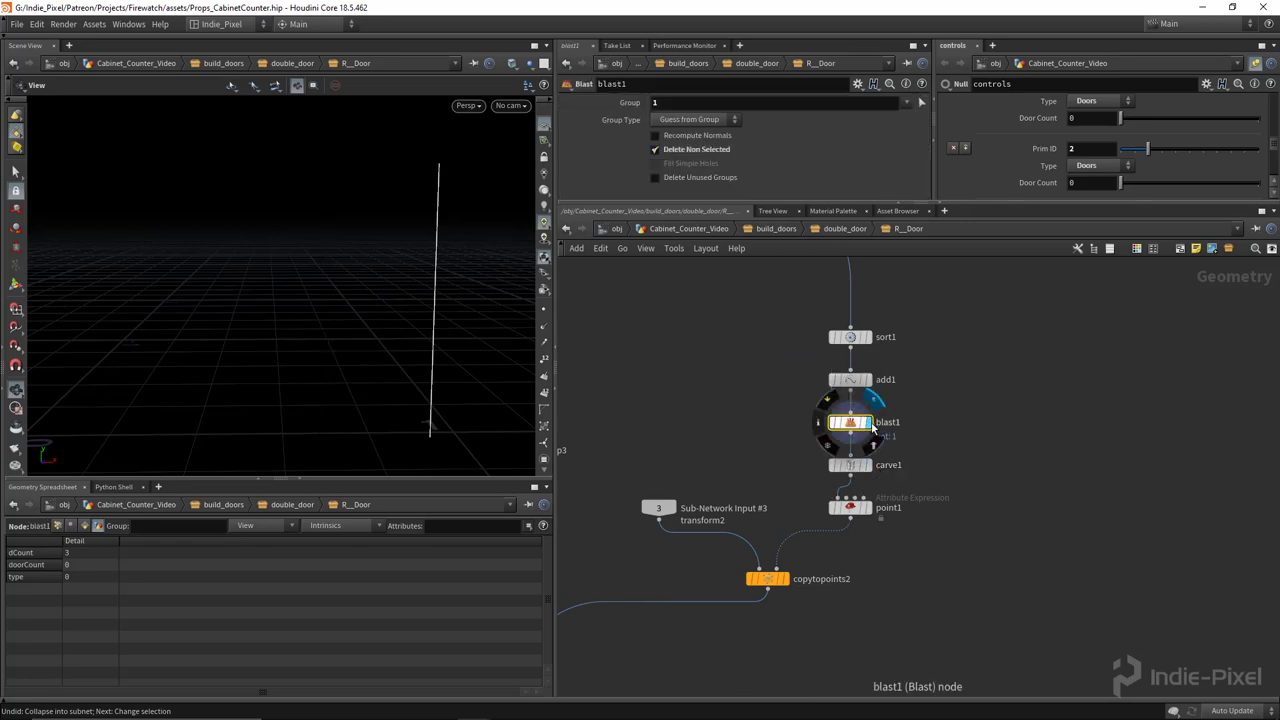
Display the hinge chain's Copy to Points node to check which edge of the right door carries the hinges
click(786, 579)
middle_drag(714, 391, 970, 412)
scroll(970, 412, down, 2)
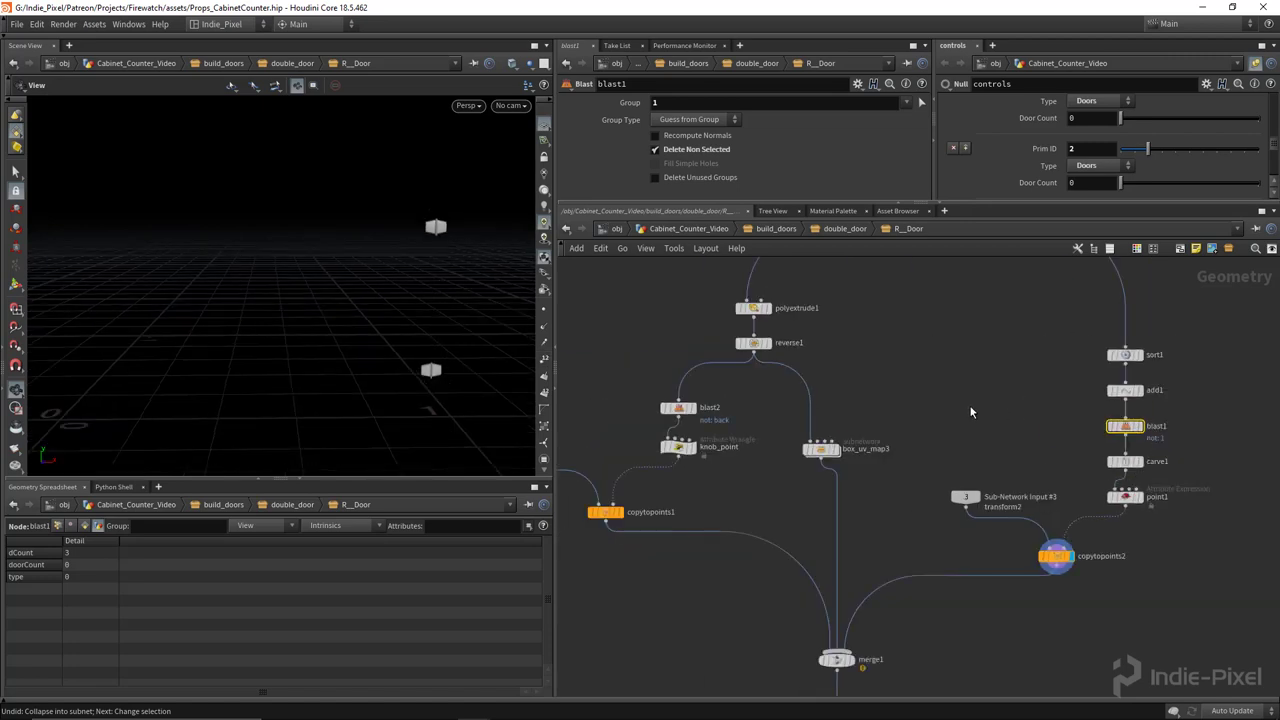
scroll(1000, 400, down, 1)
scroll(874, 443, up, 4)
In the knob_point wrangle's first line, rename the vector to boxmin and assign it getbbox_min(0)
click(818, 434)
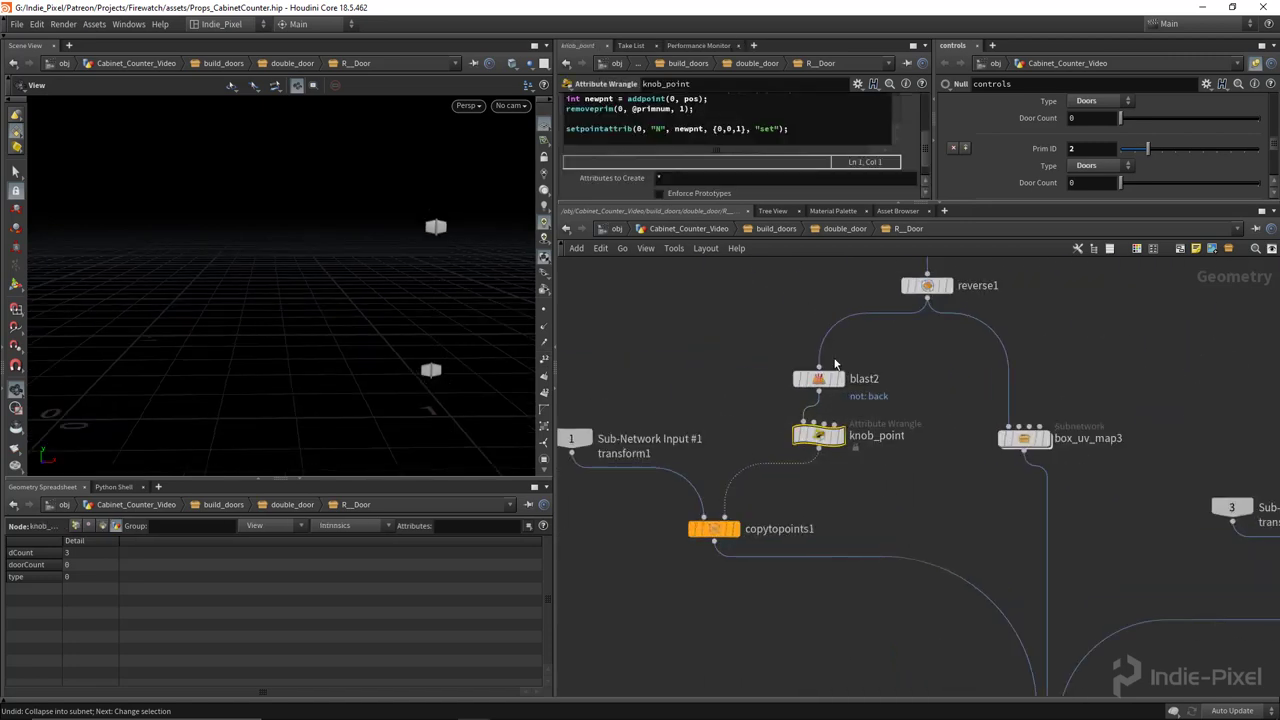
drag(1002, 205, 1002, 392)
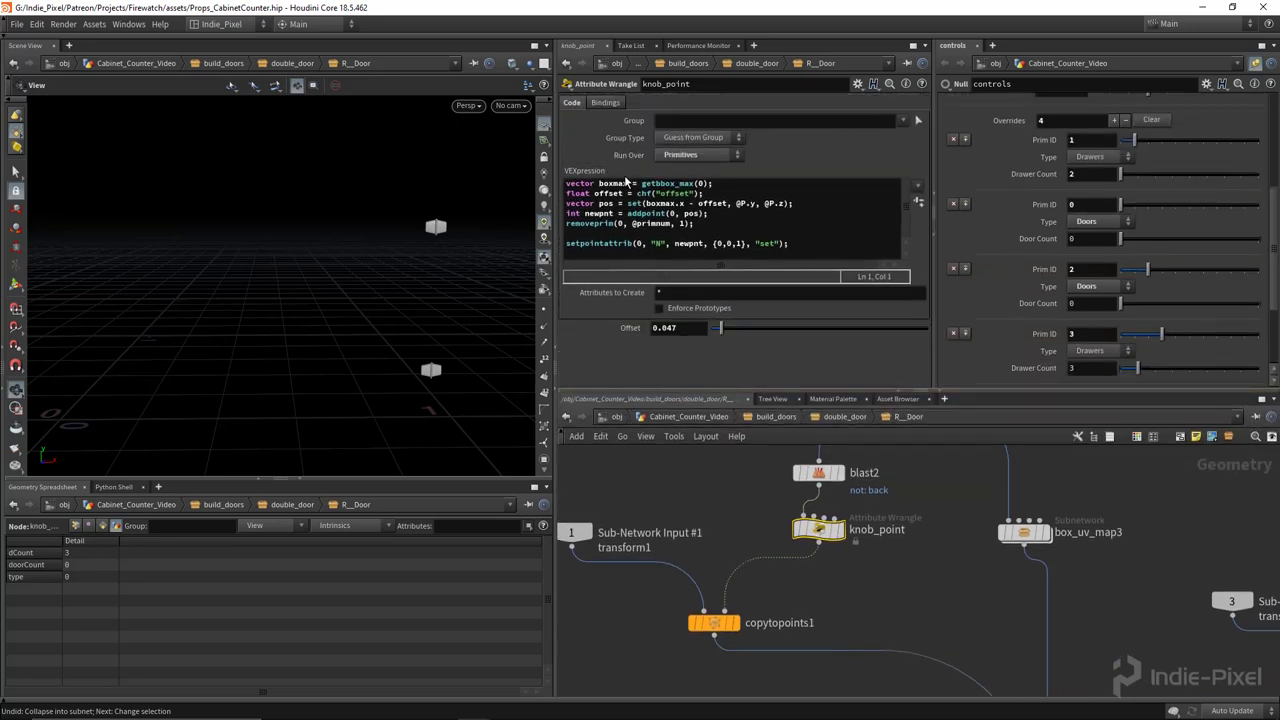
click(628, 183)
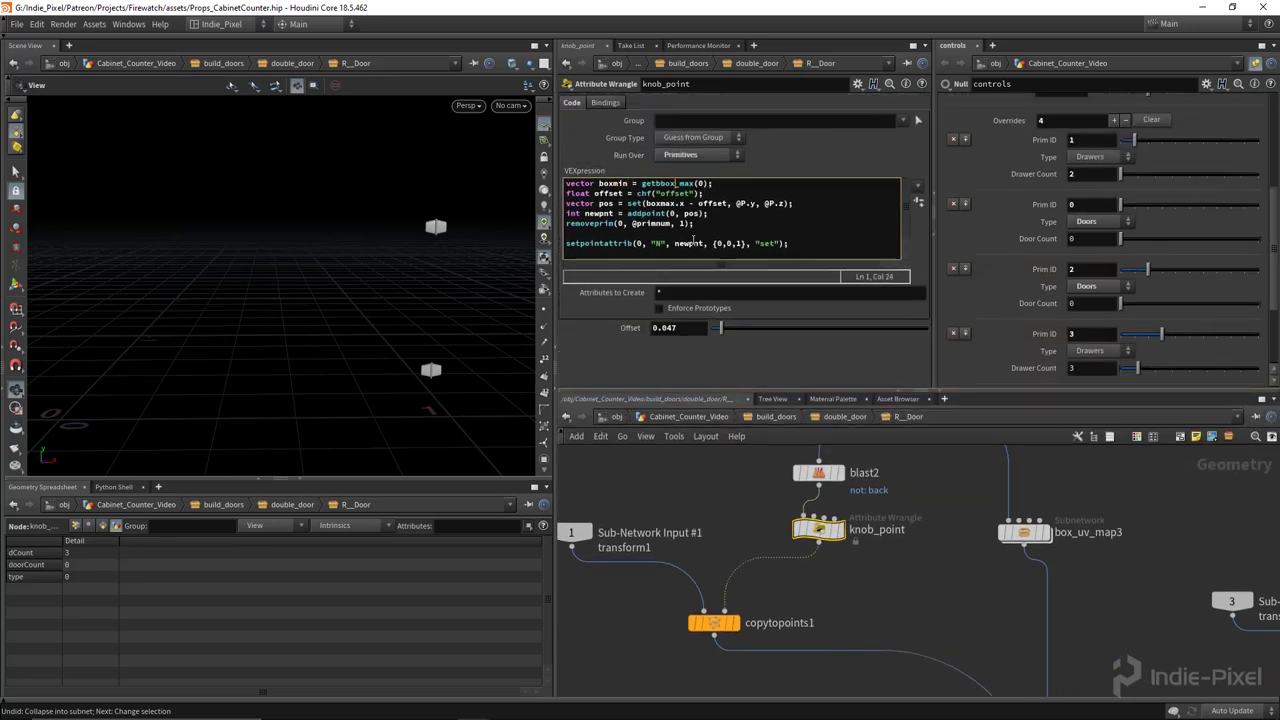
text(in)
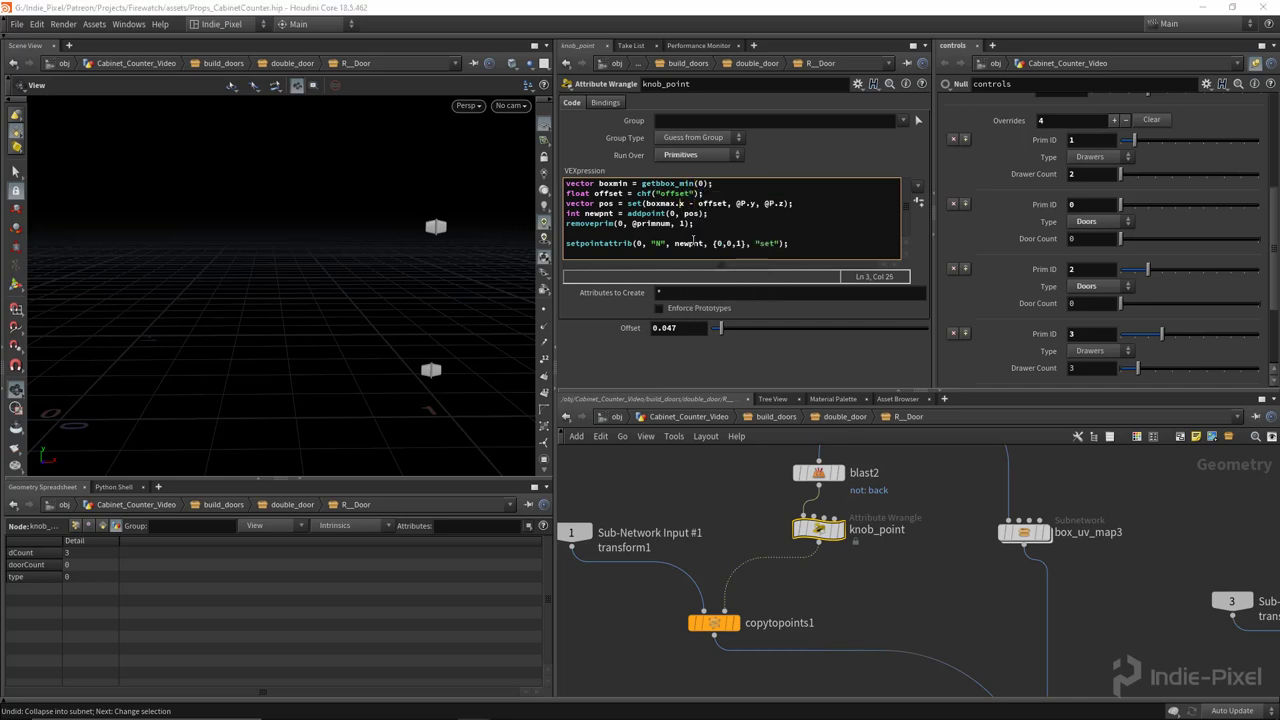
Change the X component of pos in the knob_point code to boxmin.x + offset
key(Left)
key(BackSpace)
key(BackSpace)
text(in)
key(Delete)
text(+)
Display the knob's Copy to Points node to check its placement, and set the display back to R__Door's Output node
click(713, 622)
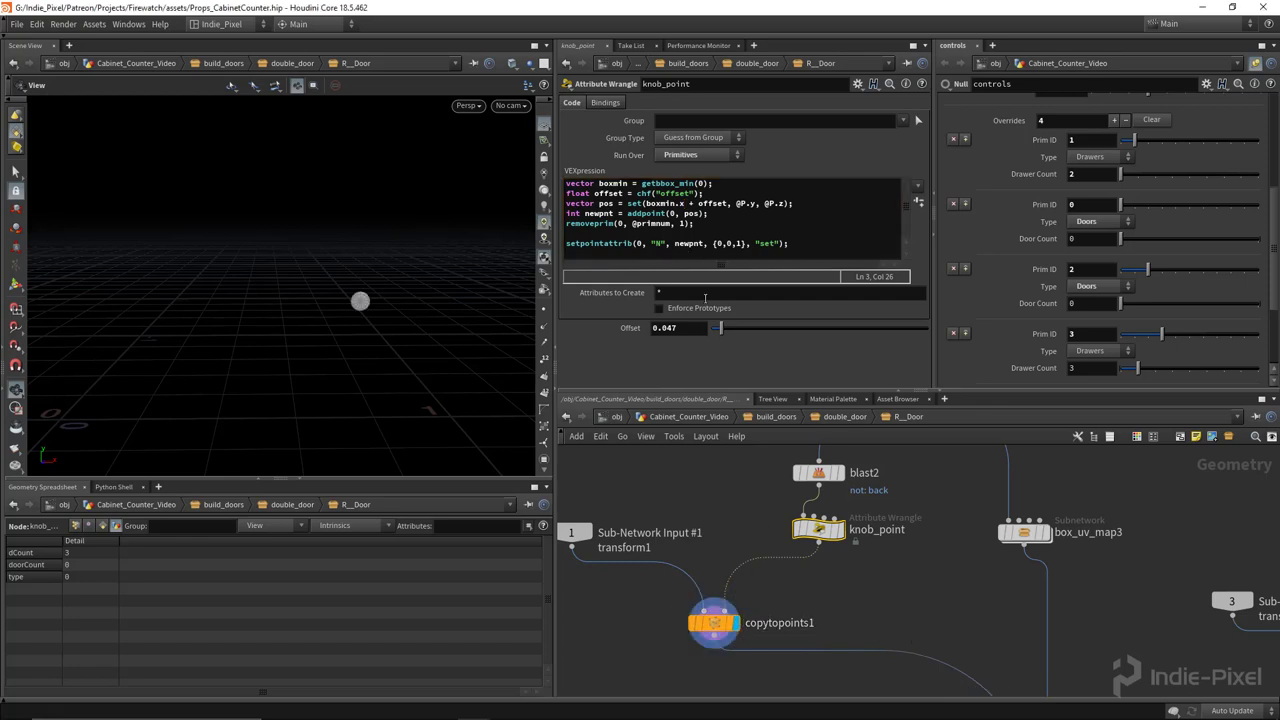
middle_drag(931, 547, 808, 370)
middle_drag(956, 694, 967, 538)
click(937, 540)
click(921, 587)
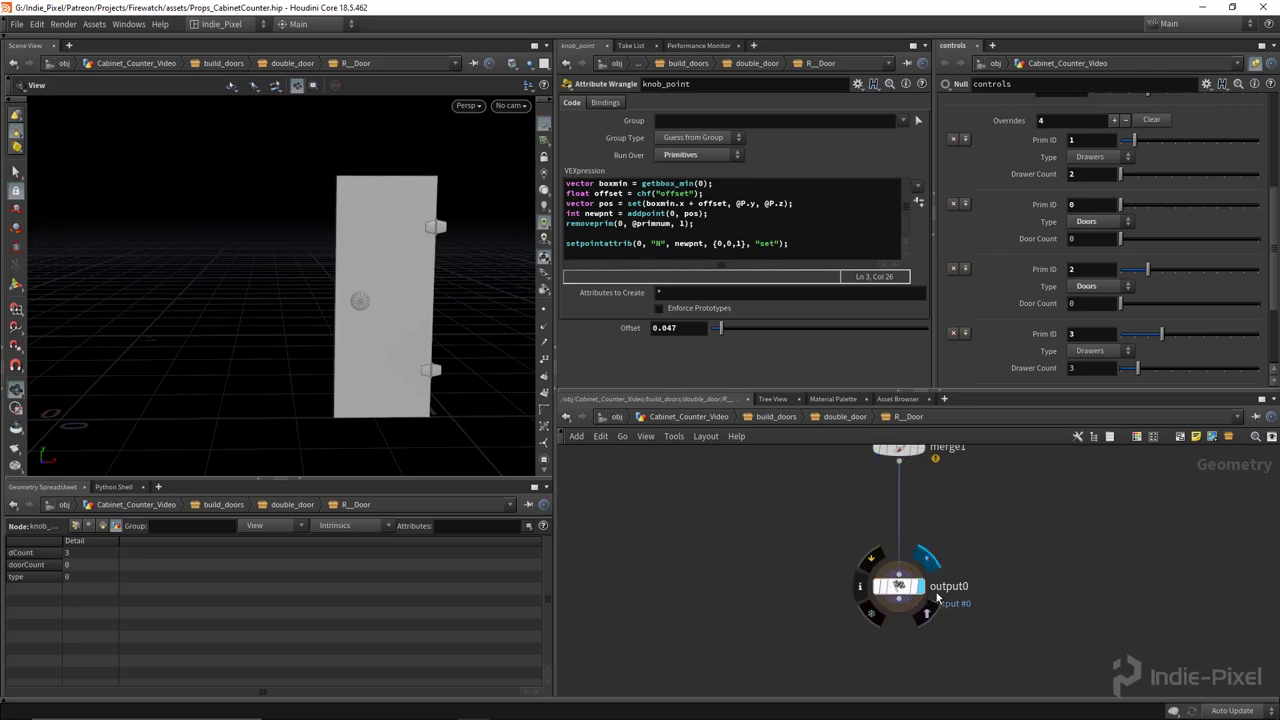
Go up to the double_door network and examine the left and right doors together
key(u)
drag(486, 249, 350, 279)
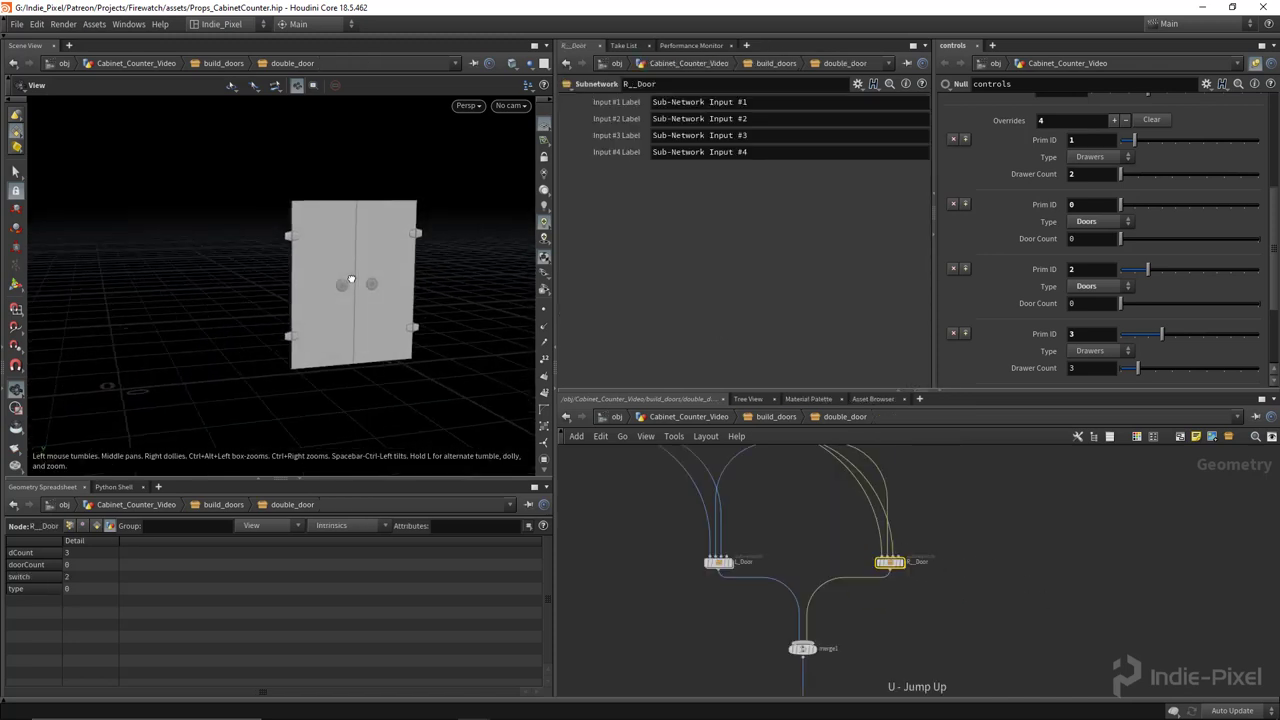
middle_drag(351, 279, 306, 279)
drag(953, 391, 957, 265)
scroll(957, 478, down, 3)
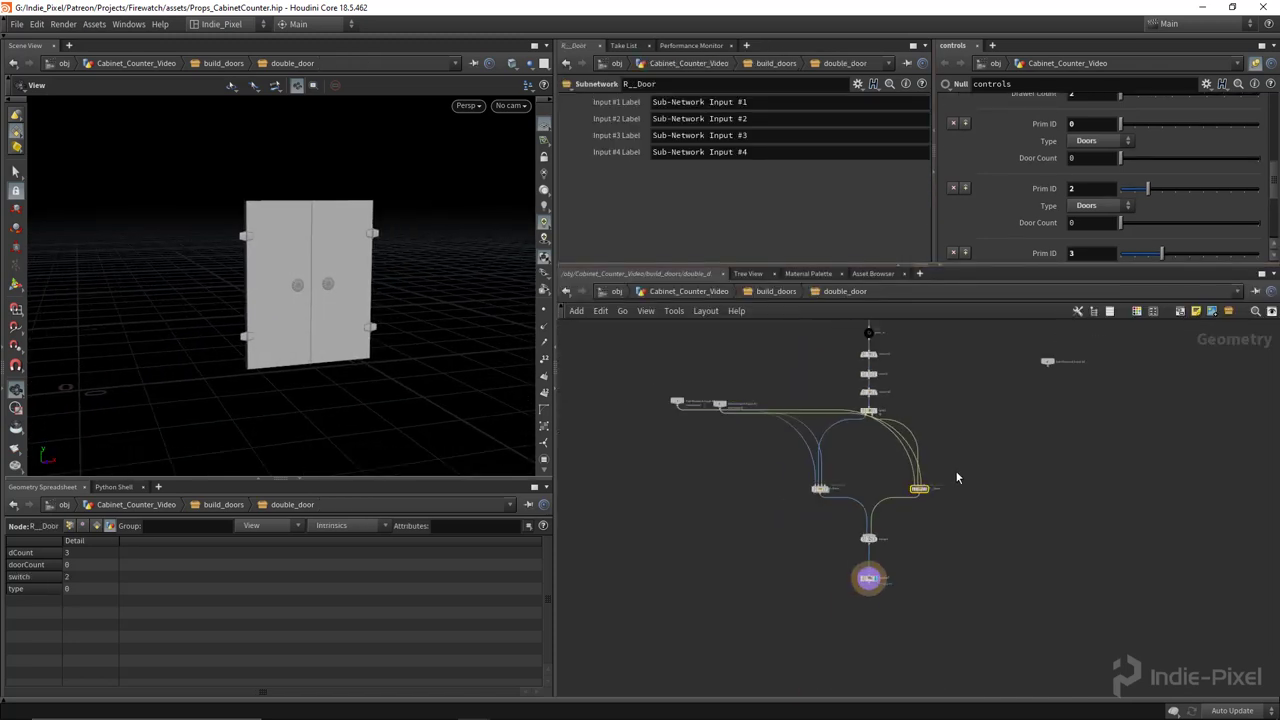
Space Sub-Network Inputs #1 and #3 apart in one horizontal row to the left of the door branches
drag(678, 442, 786, 362)
scroll(738, 485, up, 4)
drag(760, 414, 815, 406)
drag(608, 456, 666, 405)
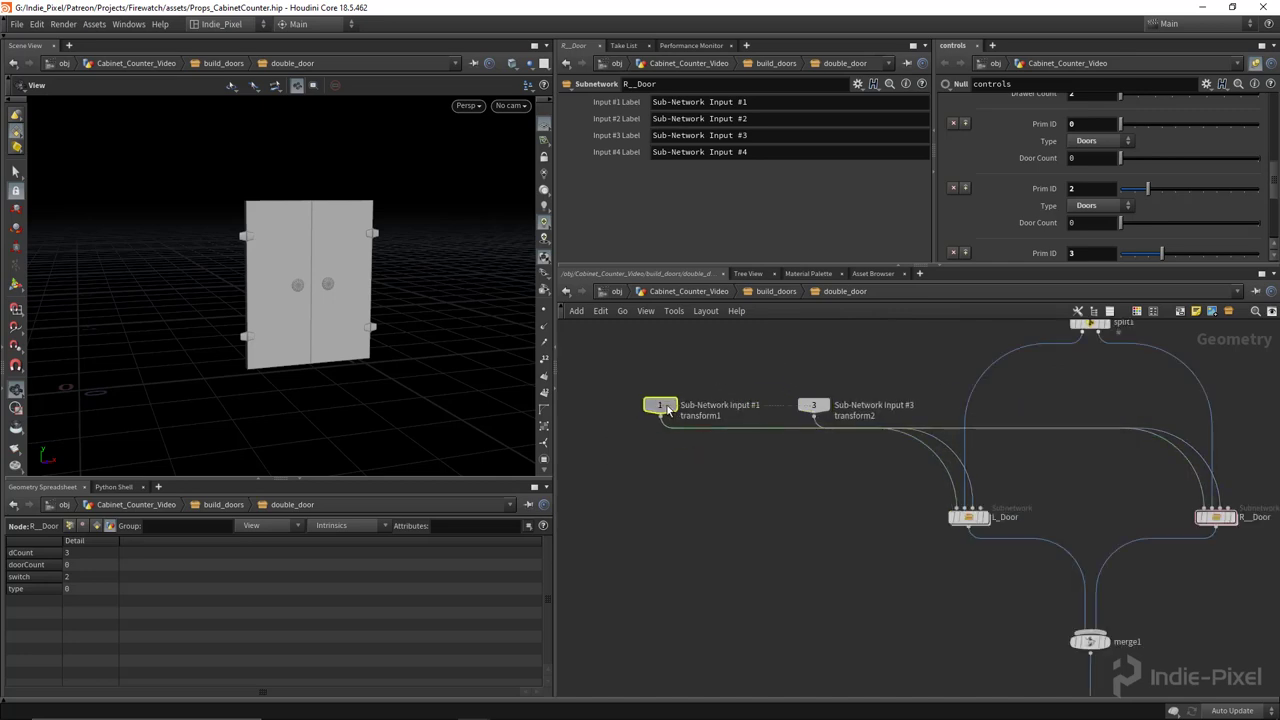
Go up to the build_doors network and display the Output node below door_switch
middle_drag(819, 513, 638, 332)
click(916, 570)
key(u)
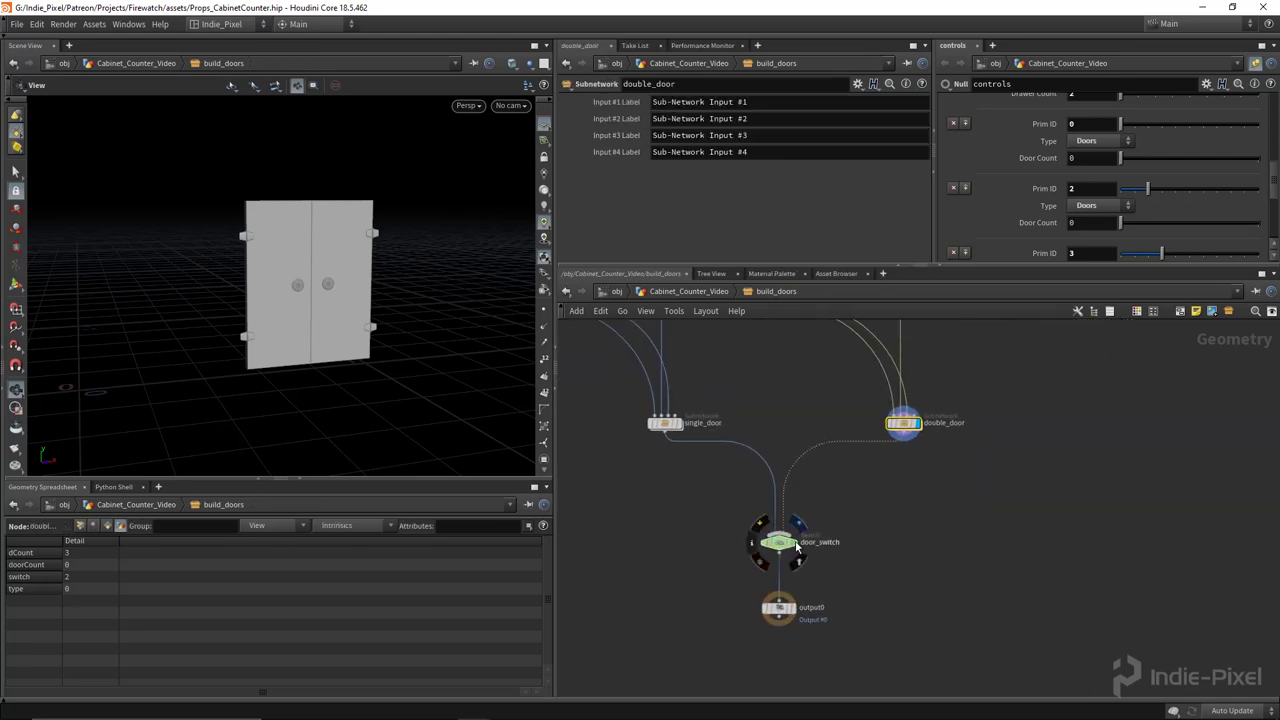
click(793, 542)
click(780, 608)
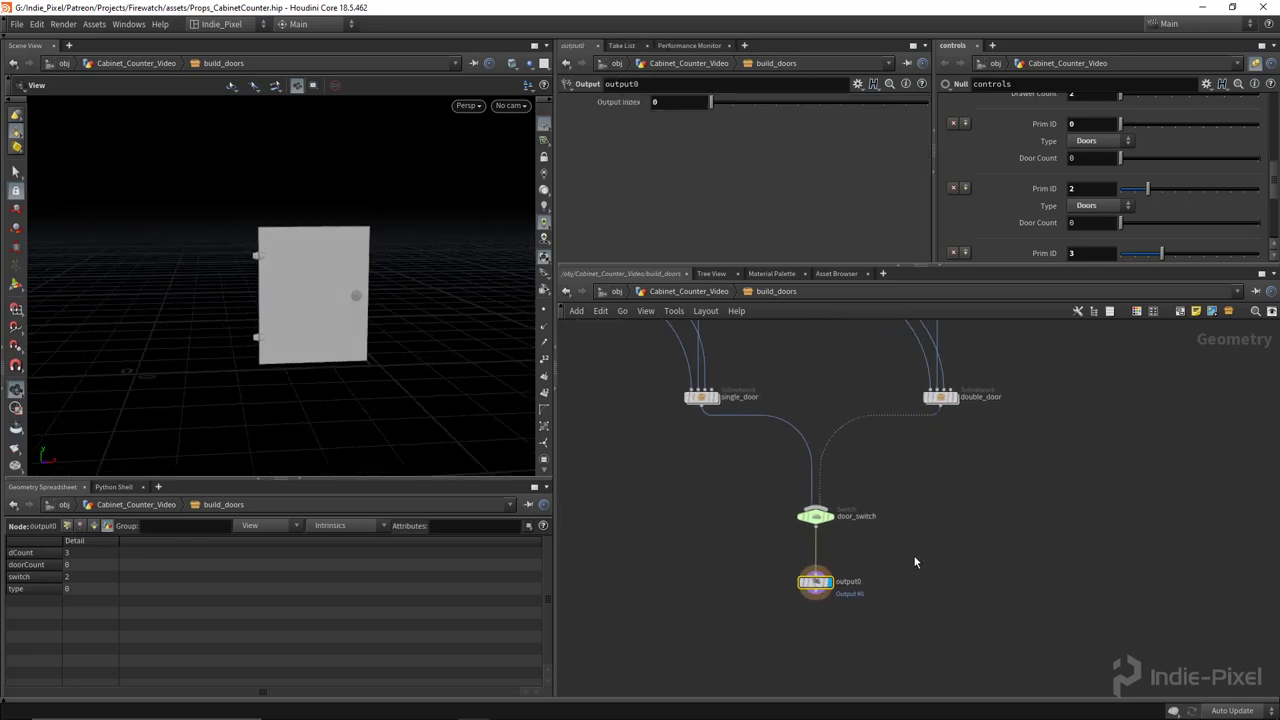
Go up to the Cabinet_Counter_Video network and look over the complete cabinet and its node groups
key(u)
middle_drag(222, 278, 265, 279)
scroll(1014, 558, down, 7)
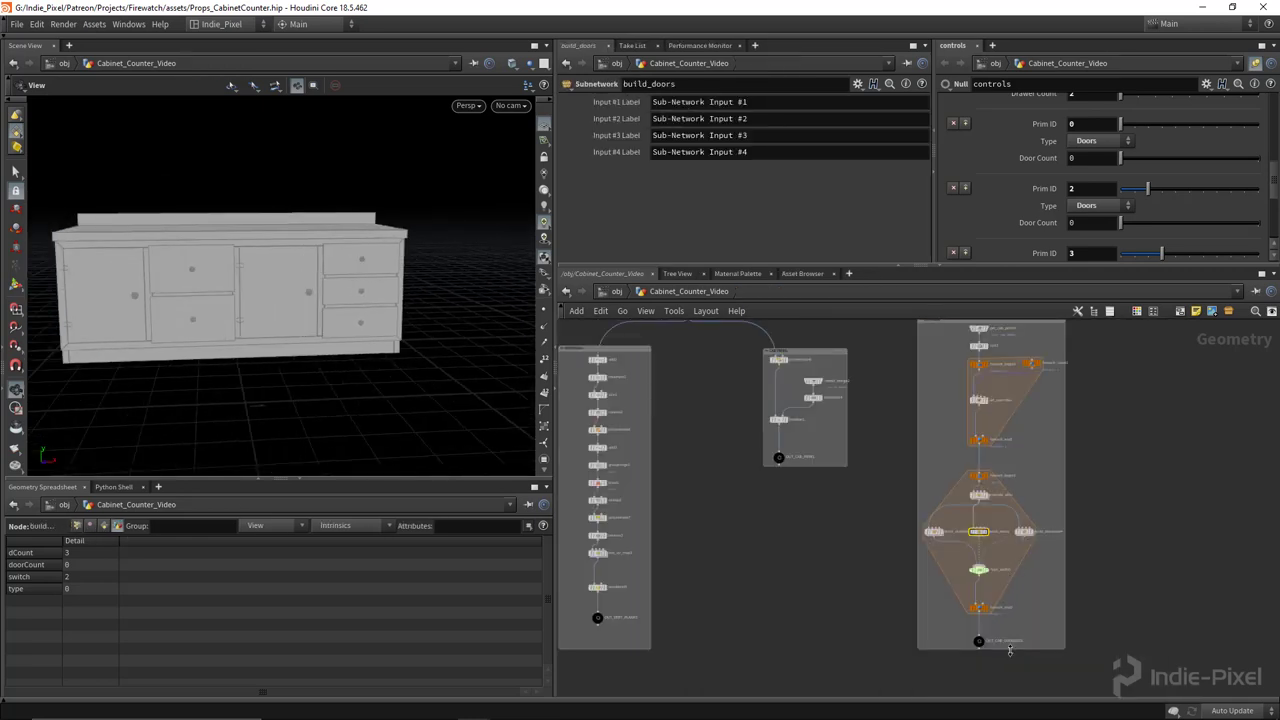
middle_drag(1008, 614, 1067, 518)
scroll(1067, 517, down, 4)
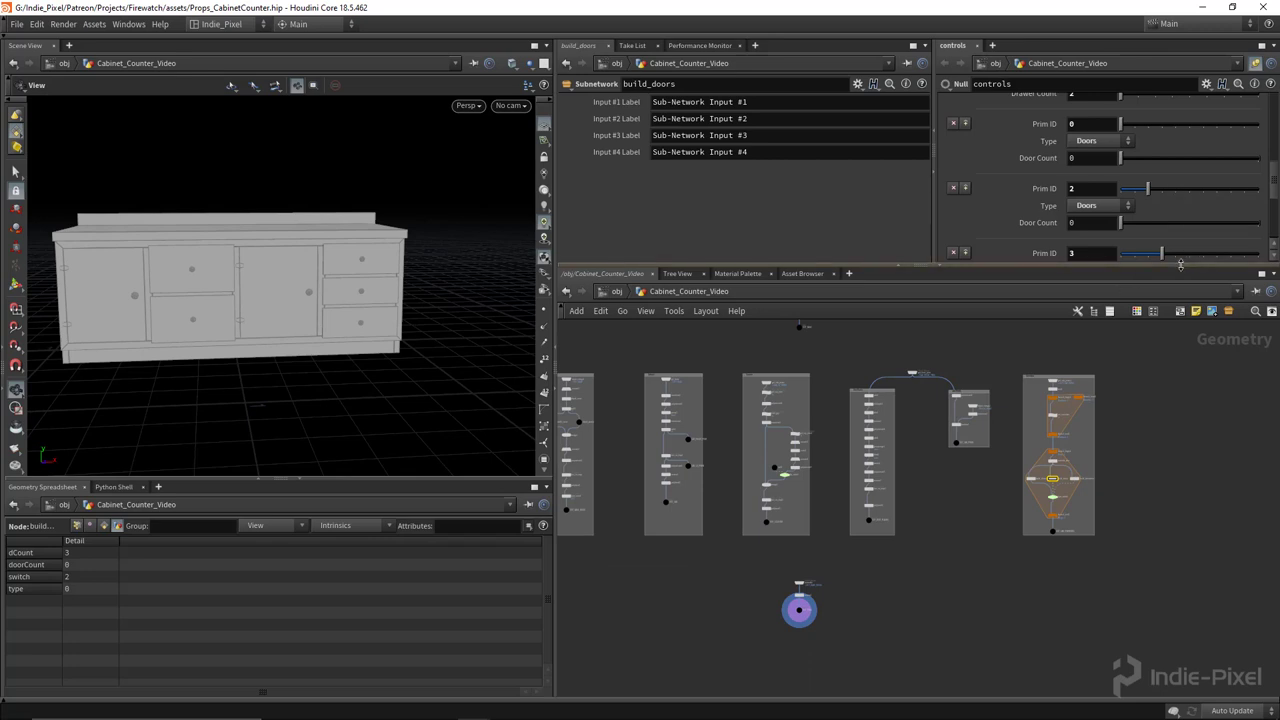
Test the Door Count of the Prim ID 2 override at 0 and 1, and leave it at 1
drag(1184, 266, 1182, 389)
drag(290, 298, 400, 302)
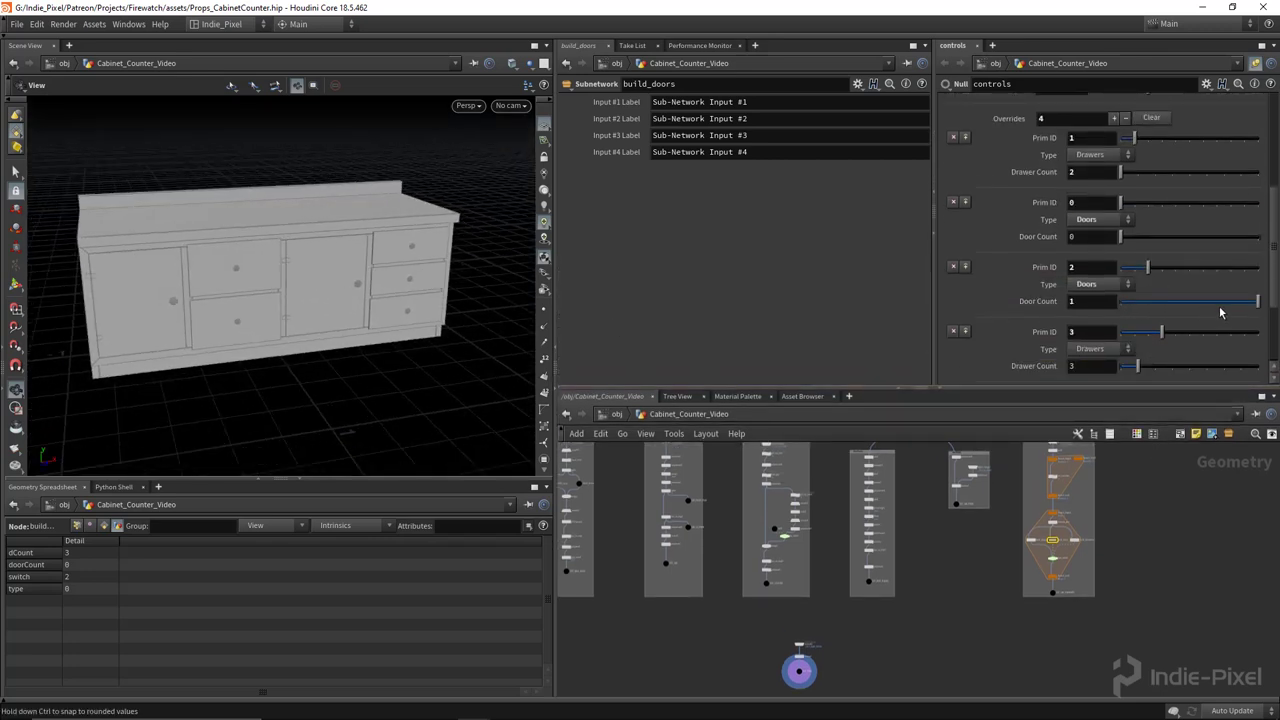
drag(299, 276, 428, 313)
click(1200, 302)
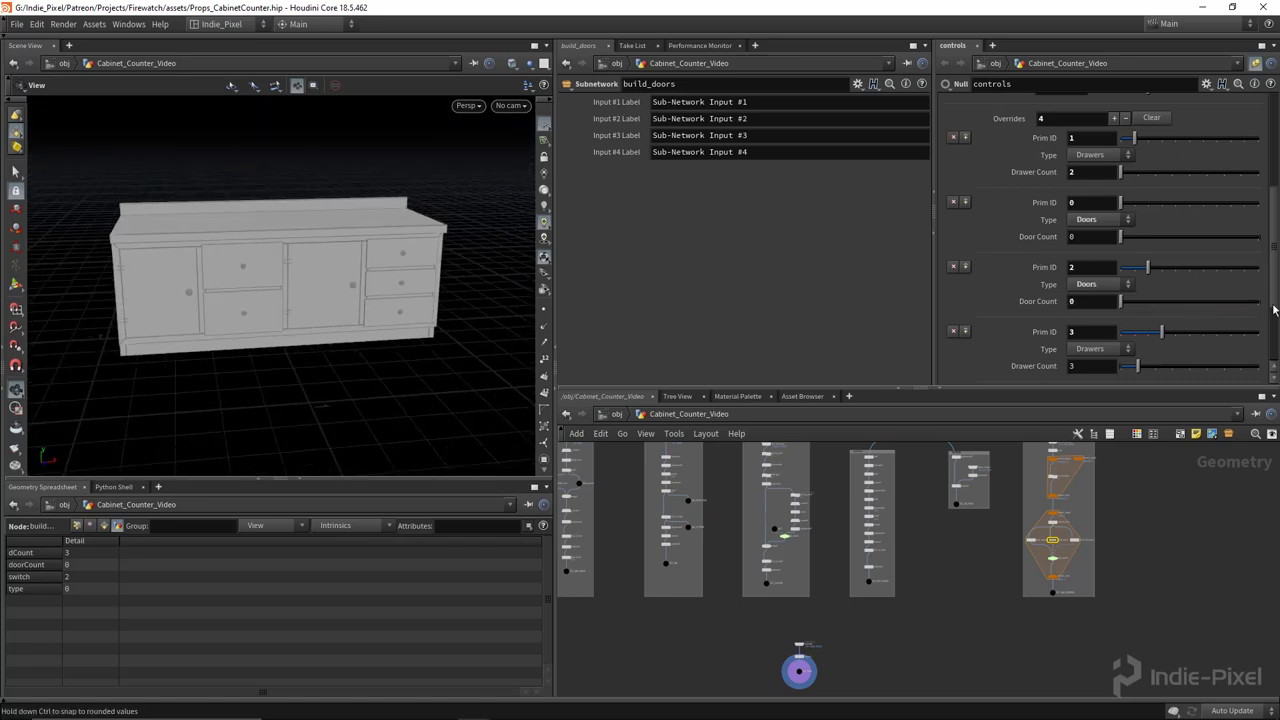
drag(1274, 310, 1277, 312)
drag(979, 388, 978, 363)
middle_drag(965, 560, 934, 587)
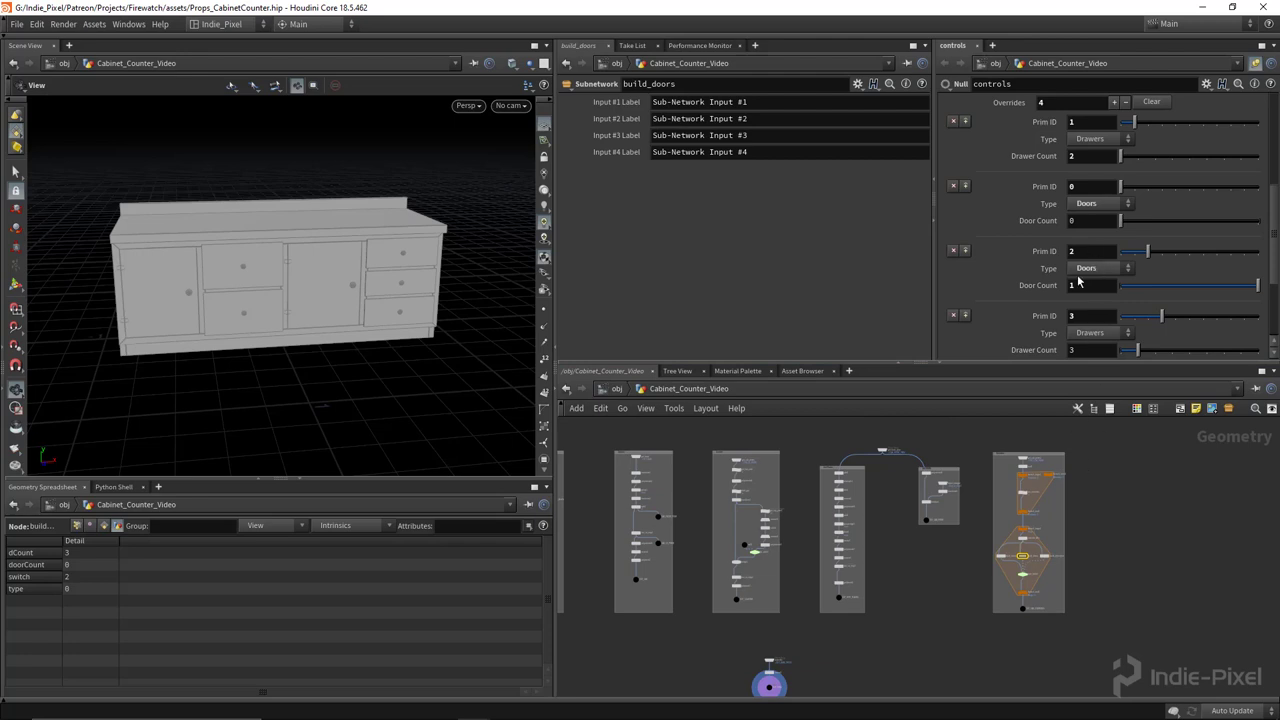
Display the sort1 node with primitive numbers shown and compare the four cabinet sections with the overrides' Prim IDs
scroll(1064, 573, up, 5)
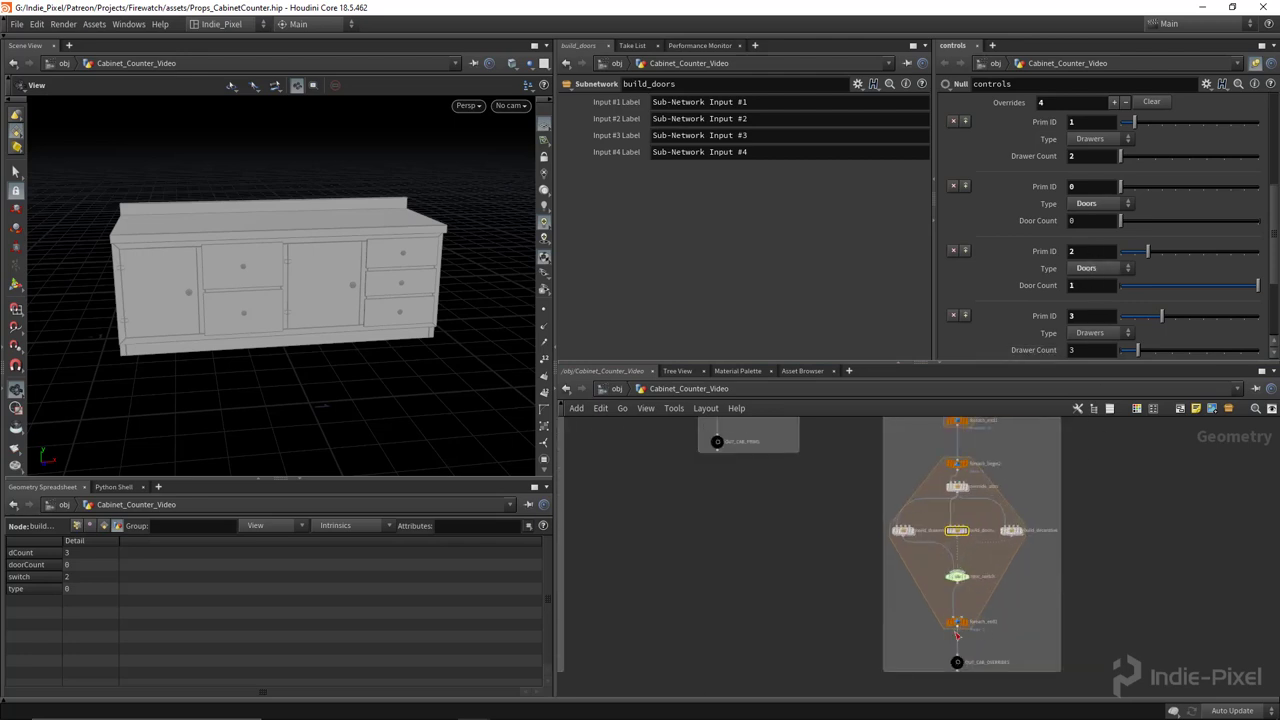
scroll(956, 632, up, 5)
scroll(963, 612, down, 6)
middle_drag(1038, 556, 1004, 685)
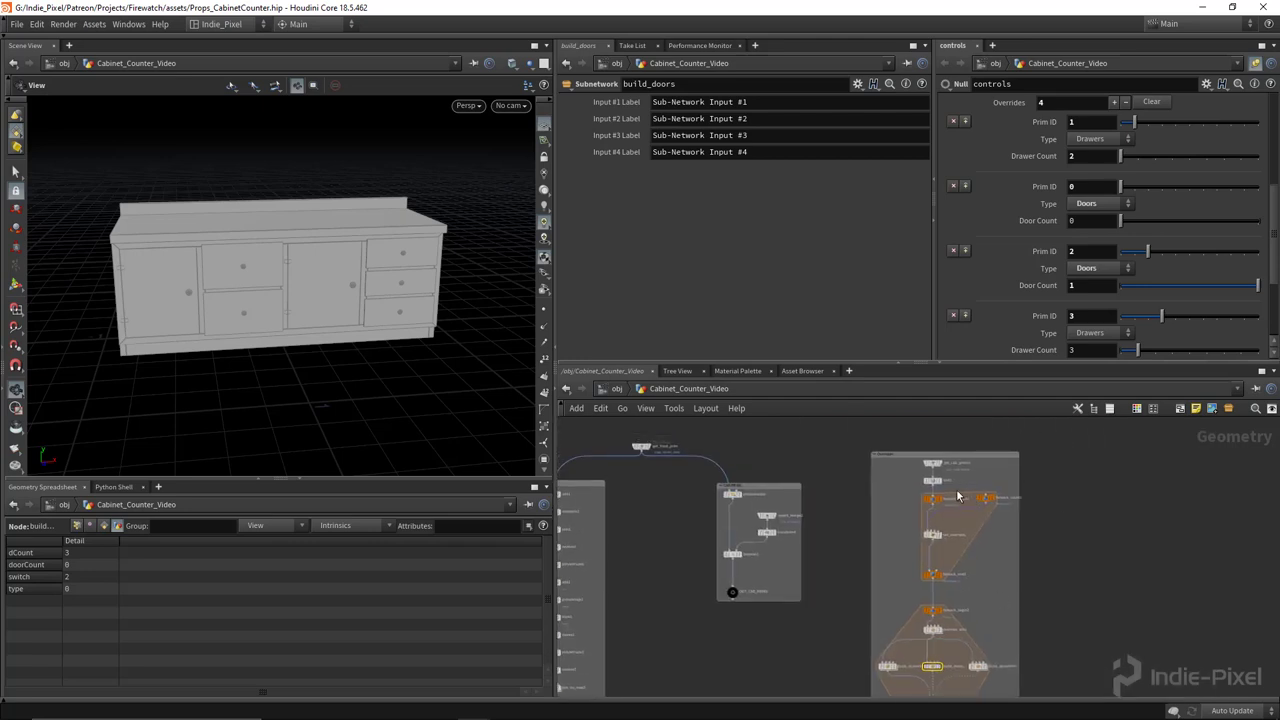
scroll(958, 496, up, 4)
click(933, 479)
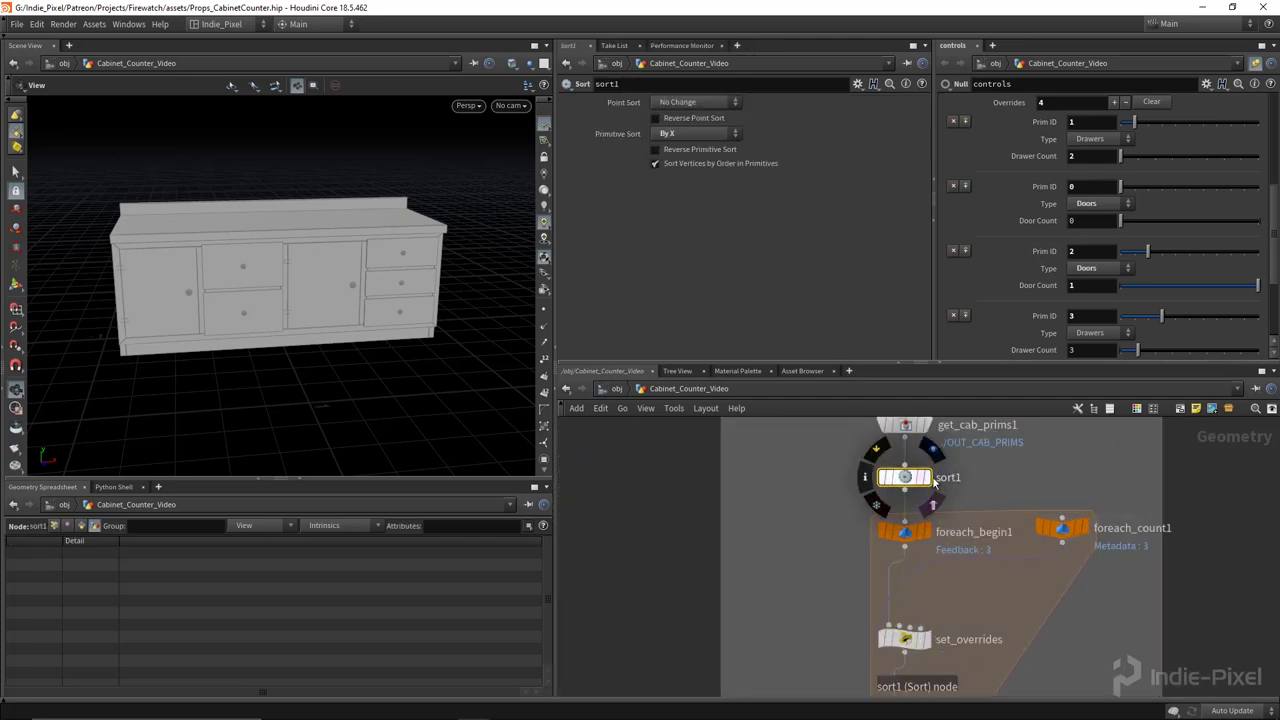
click(933, 479)
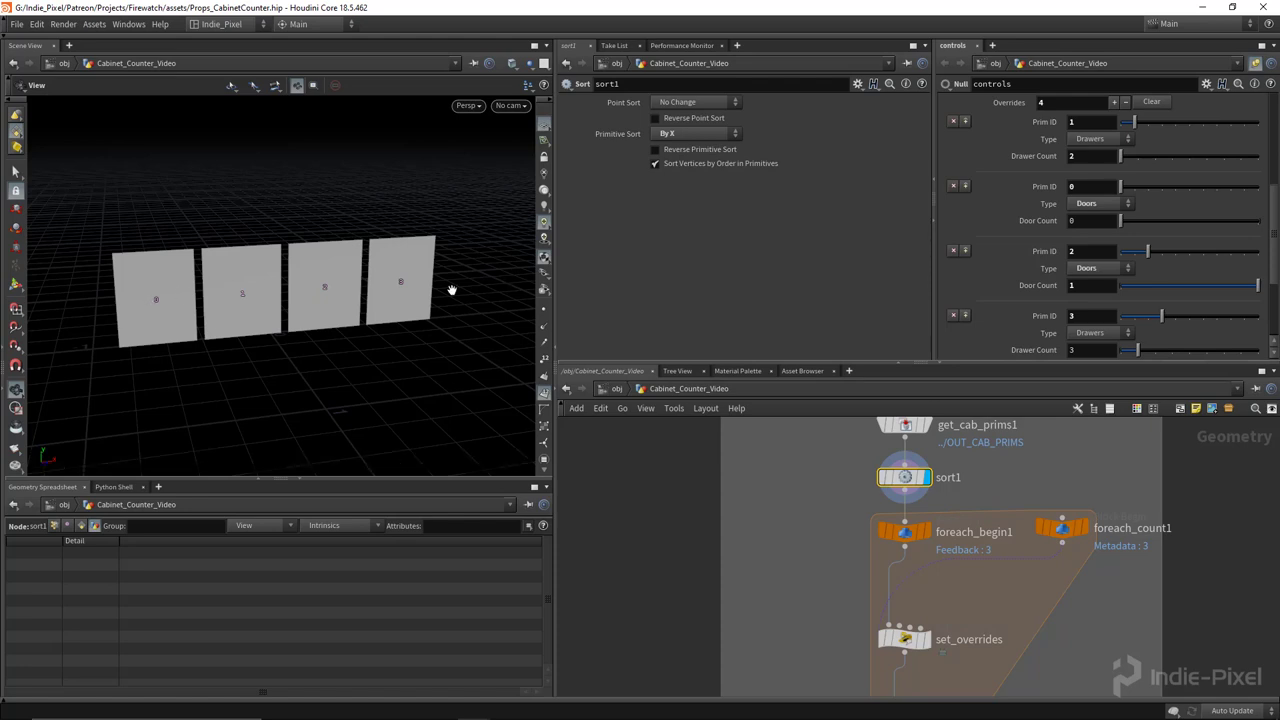
drag(392, 268, 238, 272)
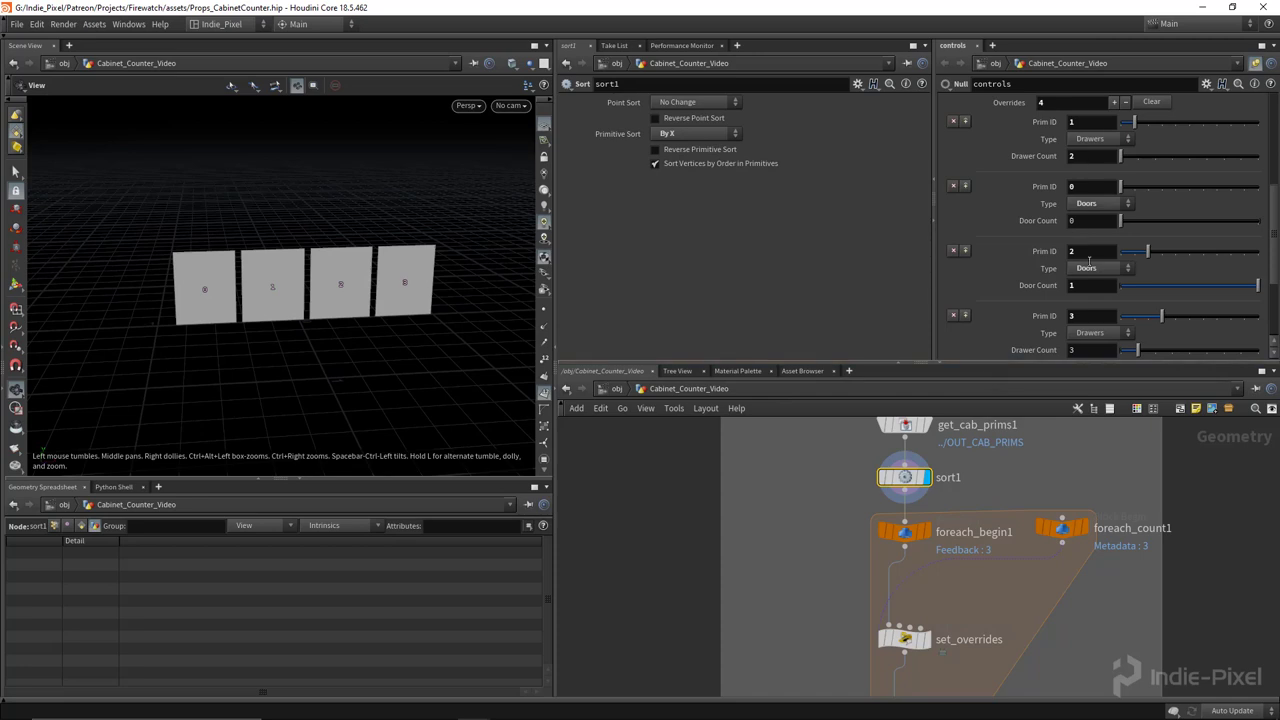
scroll(1082, 218, down, 3)
scroll(1083, 203, up, 3)
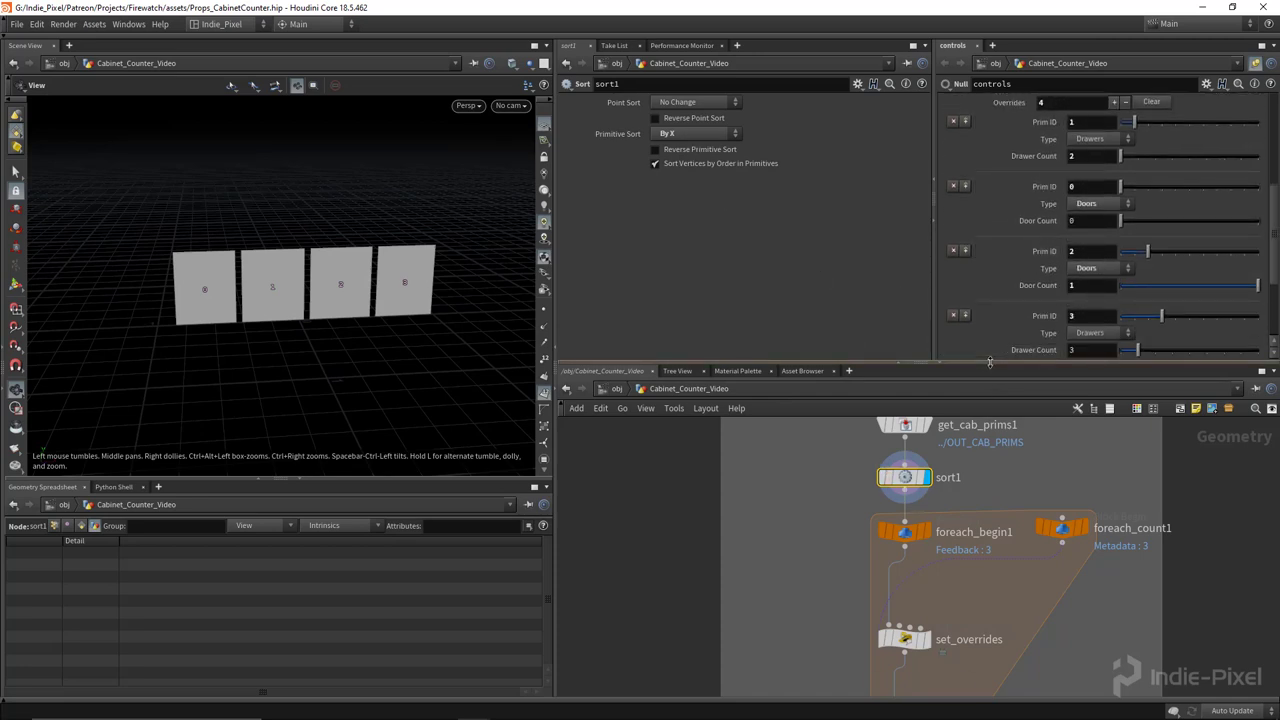
drag(990, 362, 990, 338)
scroll(404, 278, up, 3)
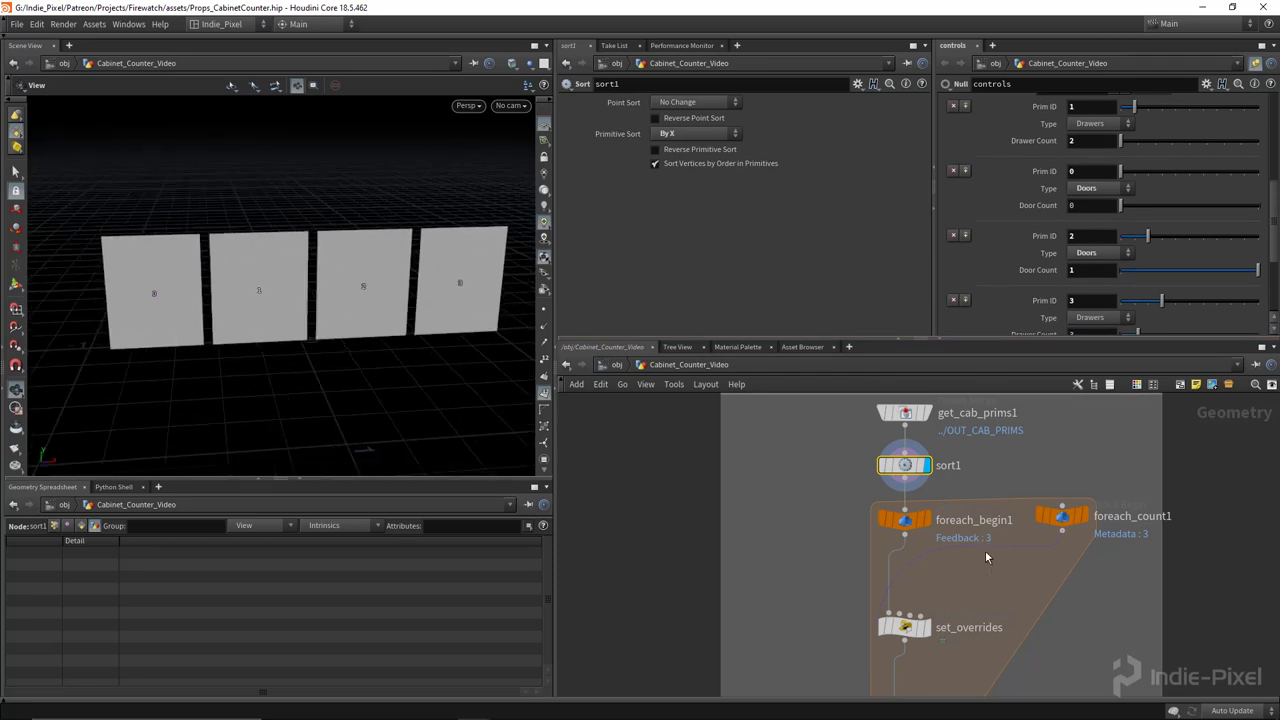
Display foreach_end2 and enable its Single Pass option with pass 2 to isolate that section
scroll(987, 558, down, 4)
middle_drag(1012, 682, 943, 416)
scroll(908, 490, up, 4)
scroll(908, 490, up, 1)
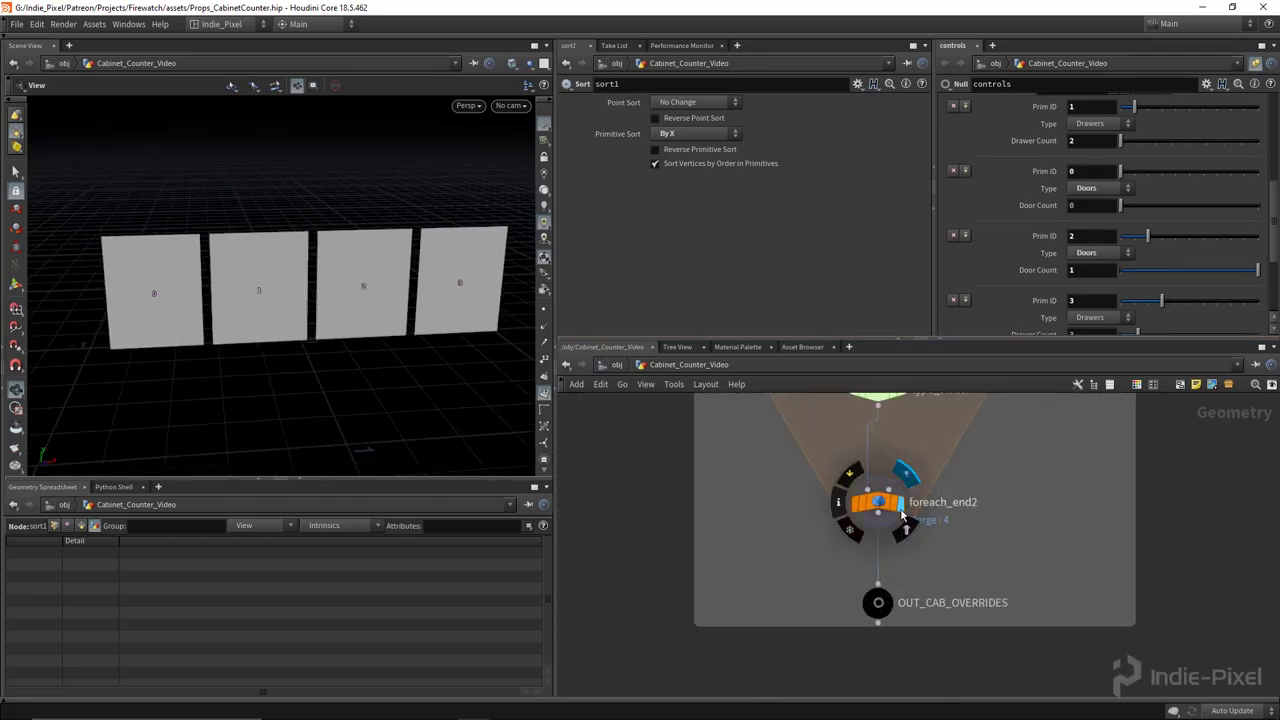
click(899, 500)
click(565, 241)
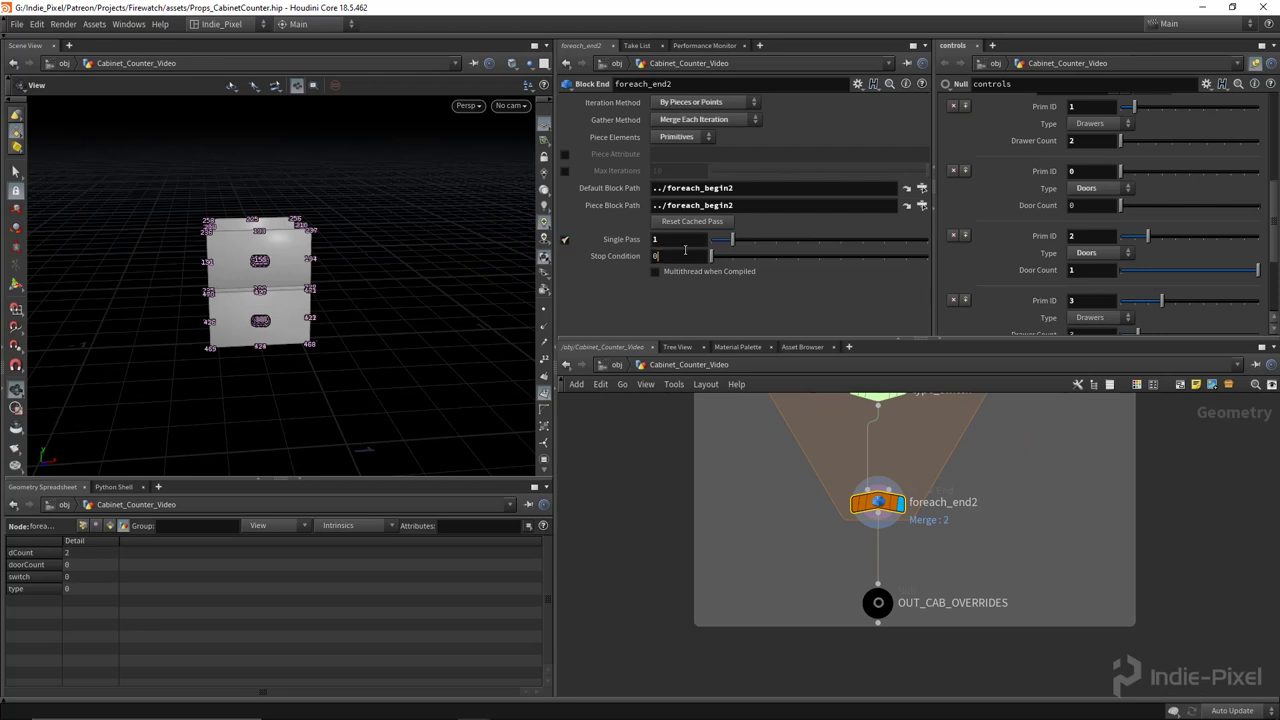
click(682, 241)
text(2)
key(Return)
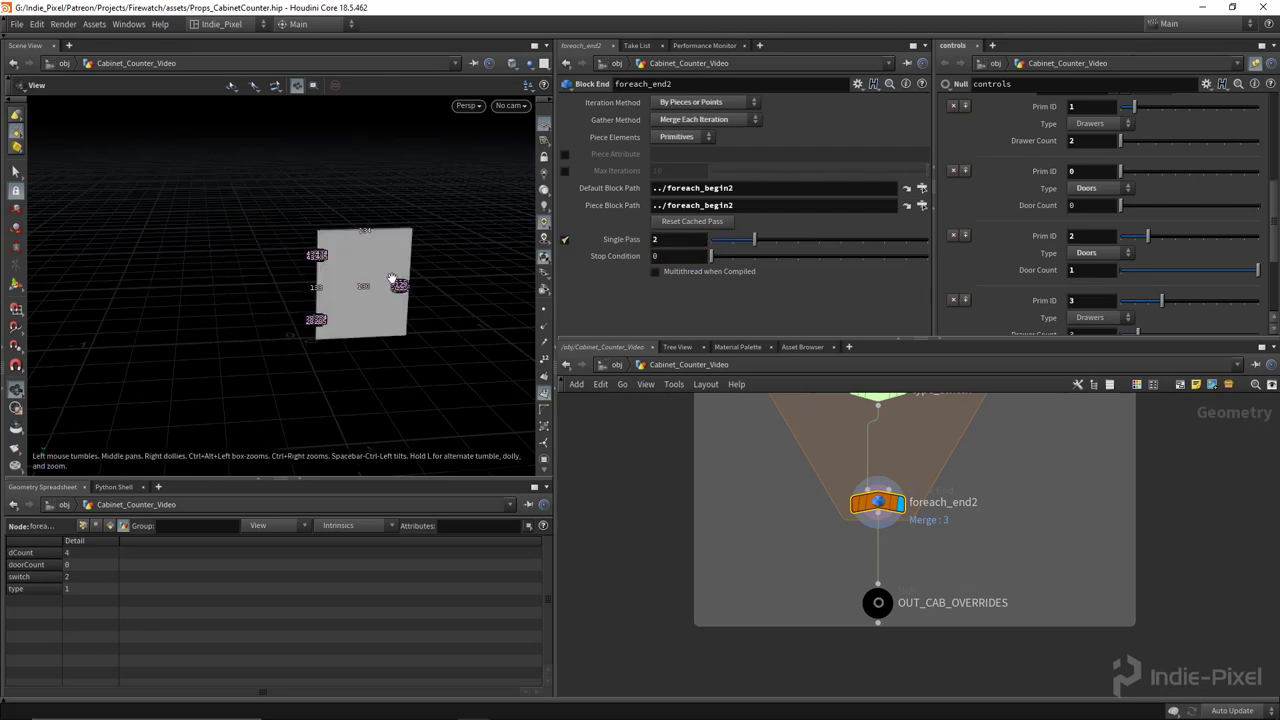
Hide the number labels in the viewport and inspect the isolated door section up close
click(544, 392)
drag(366, 323, 297, 321)
right_drag(297, 321, 334, 331)
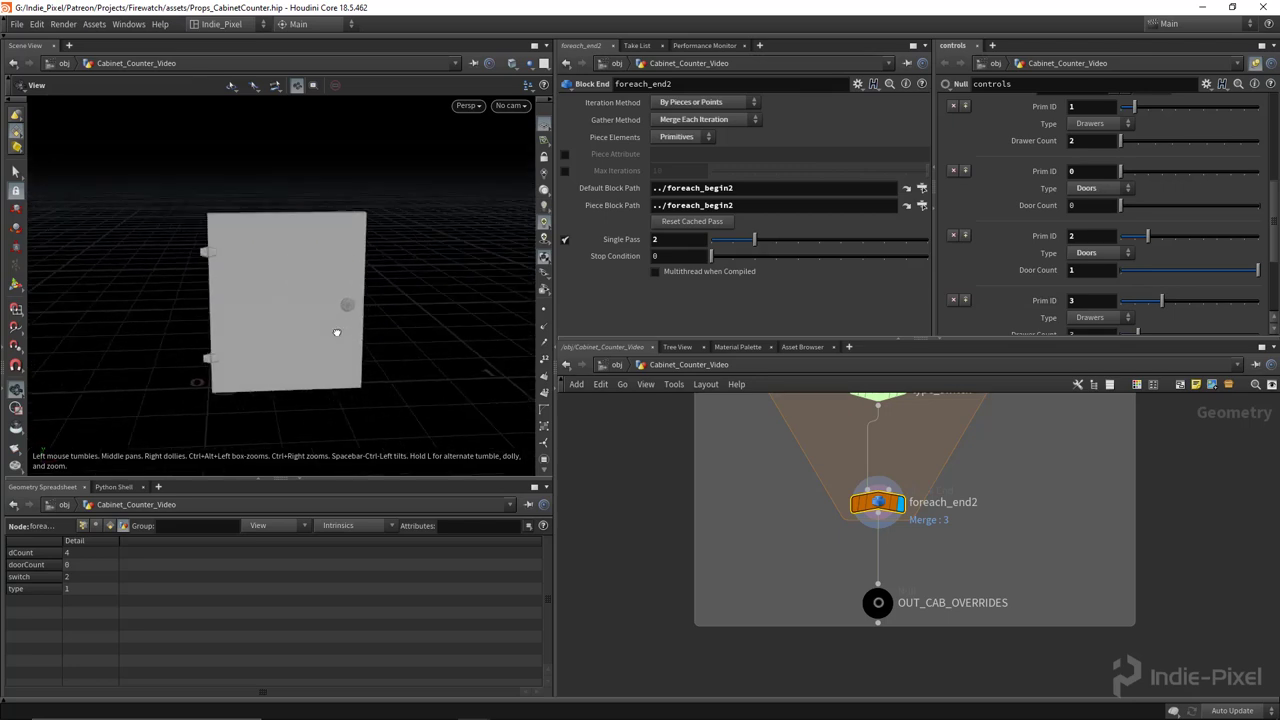
middle_drag(1010, 485, 993, 540)
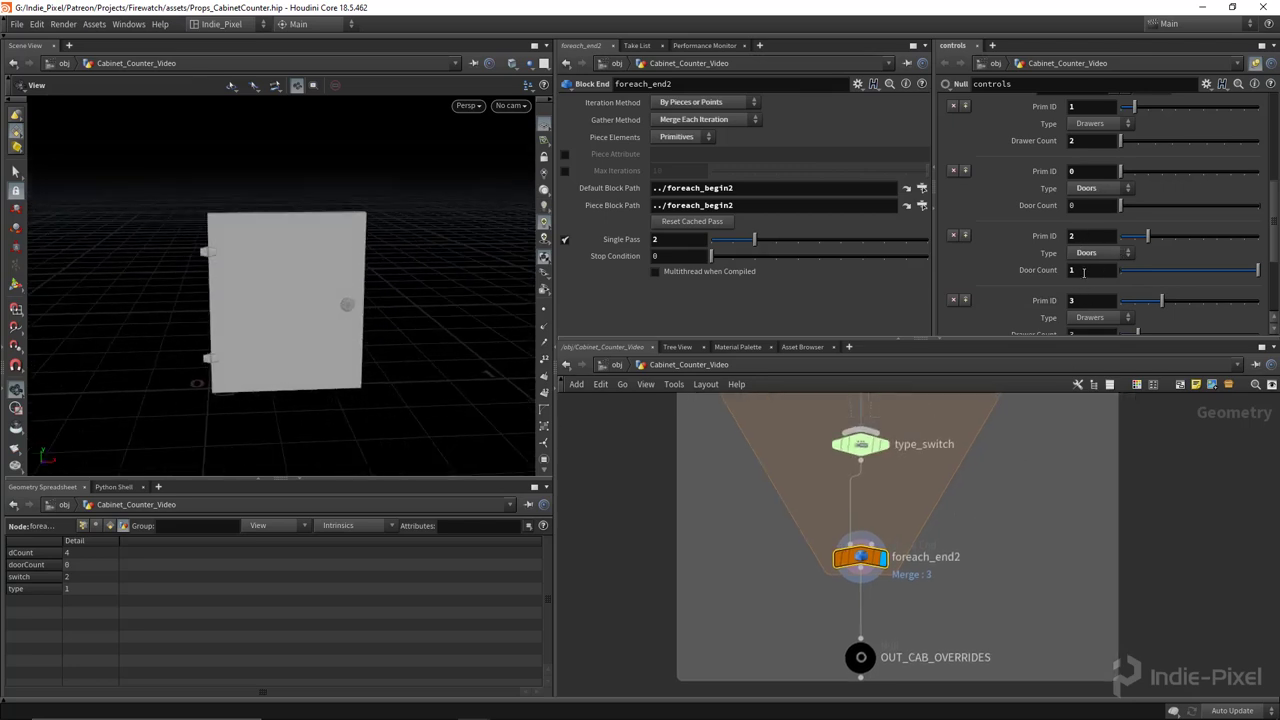
Create the missing Door Count parameter on the set_overrides wrangle from its door_count channel reference
click(990, 566)
scroll(1010, 486, down, 8)
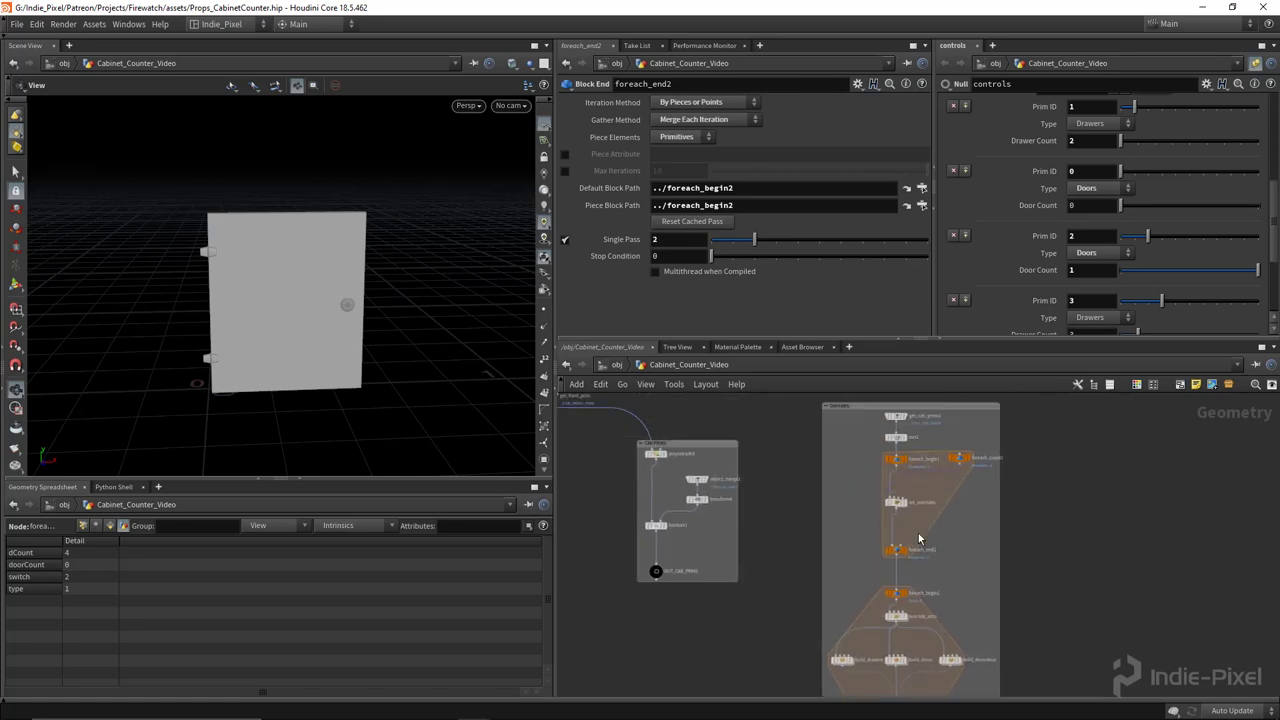
scroll(918, 533, up, 6)
click(886, 462)
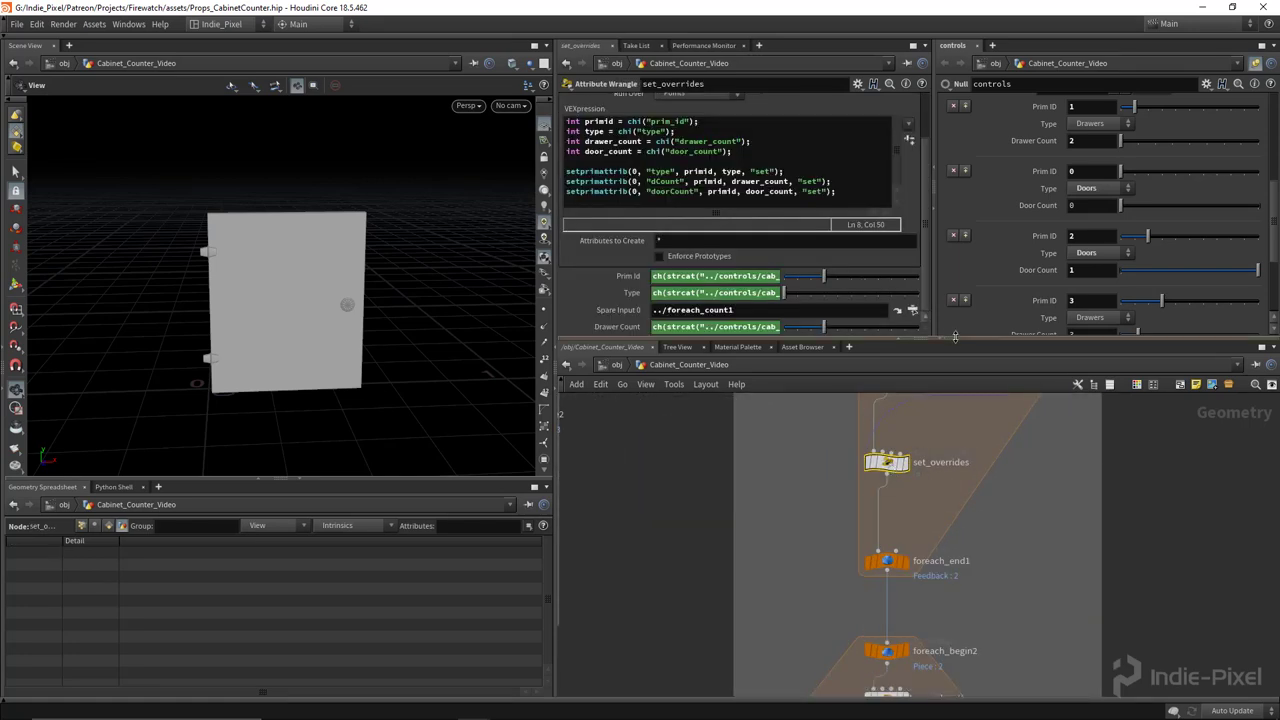
drag(955, 337, 953, 455)
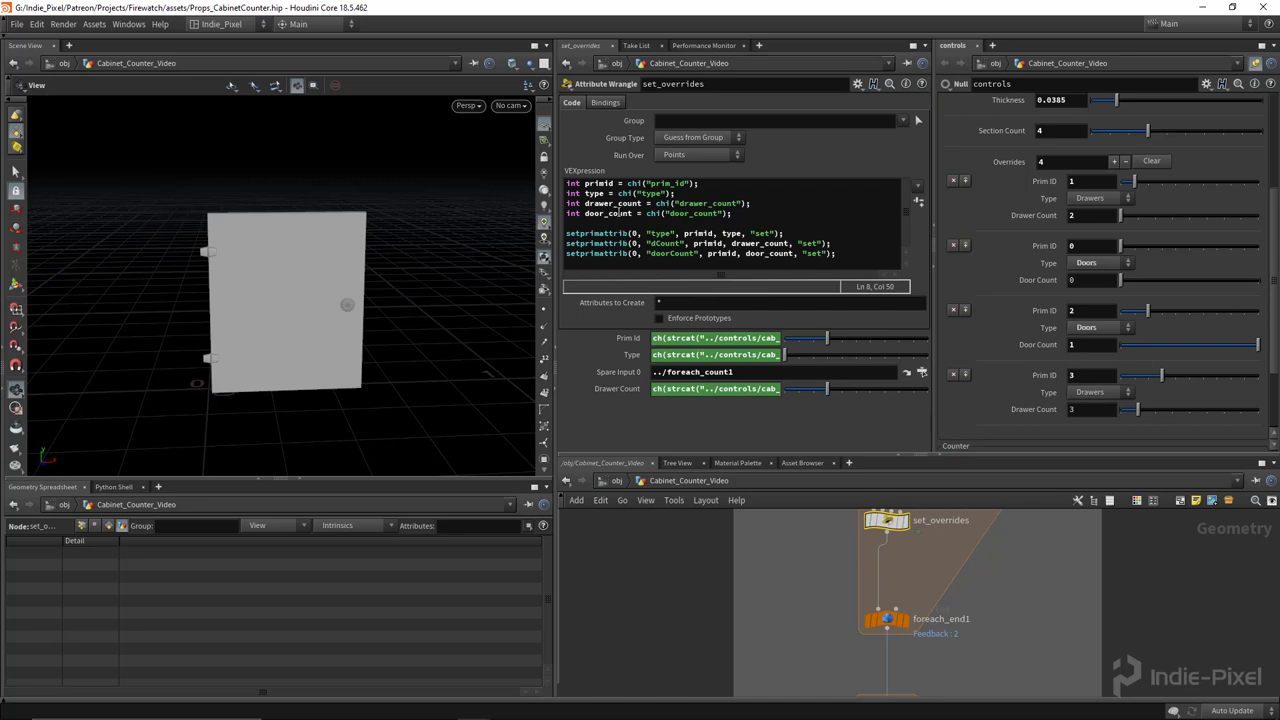
click(918, 201)
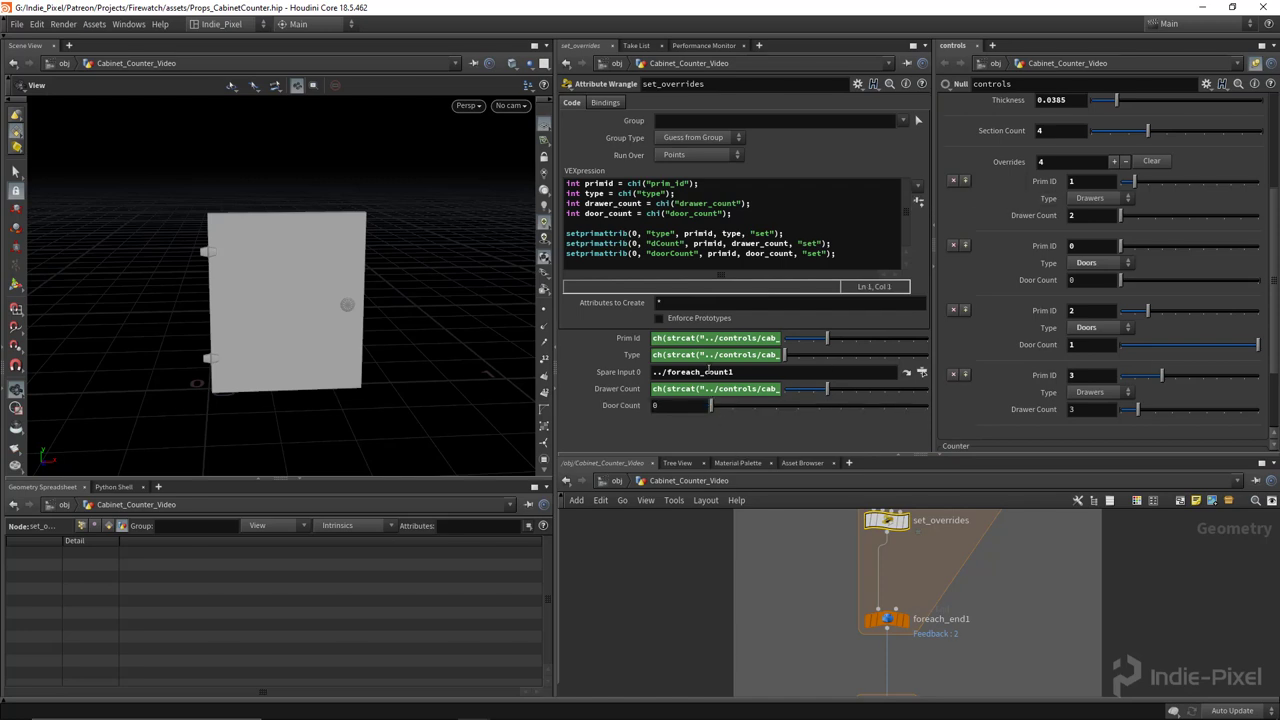
Set Door Count on set_overrides to the pasted strcat channel expression pointing at ../controls/cab_drawer_count with the loop iteration
double_click(703, 388)
key(Return)
key(ctrl+v)
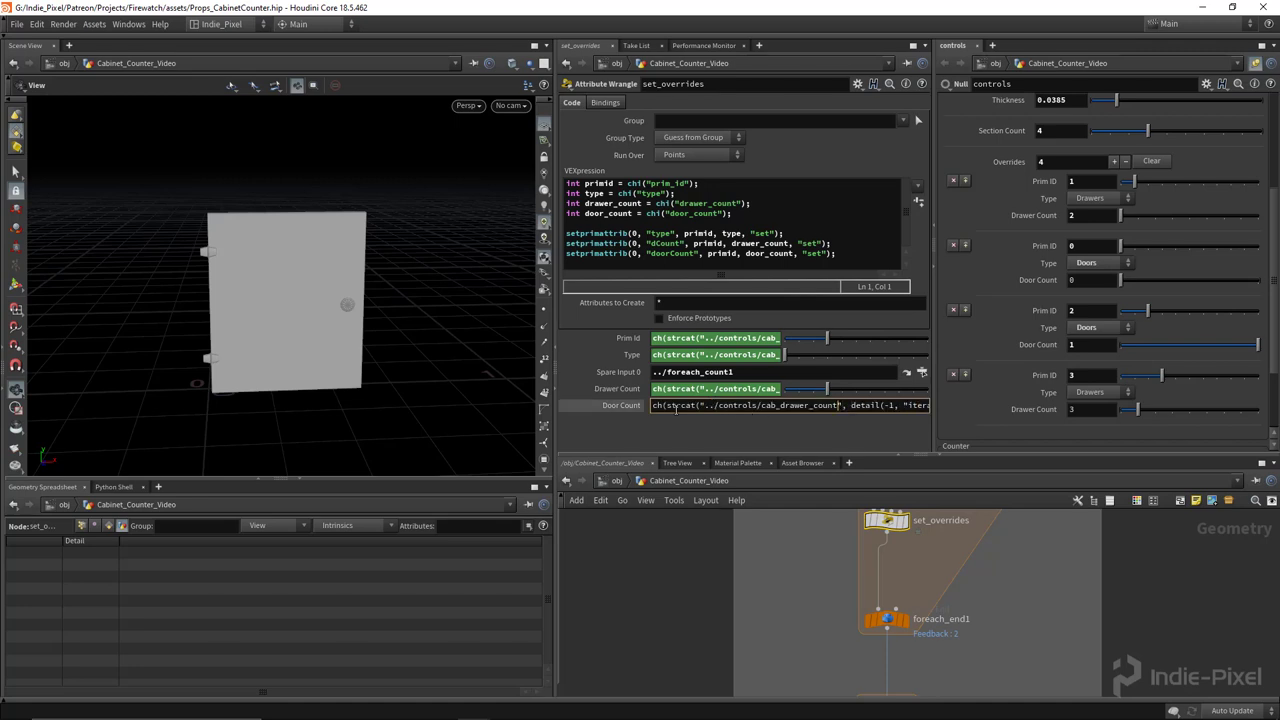
key(BackSpace)
key(BackSpace)
key(BackSpace)
key(BackSpace)
key(BackSpace)
key(BackSpace)
key(BackSpace)
key(BackSpace)
key(BackSpace)
key(BackSpace)
key(BackSpace)
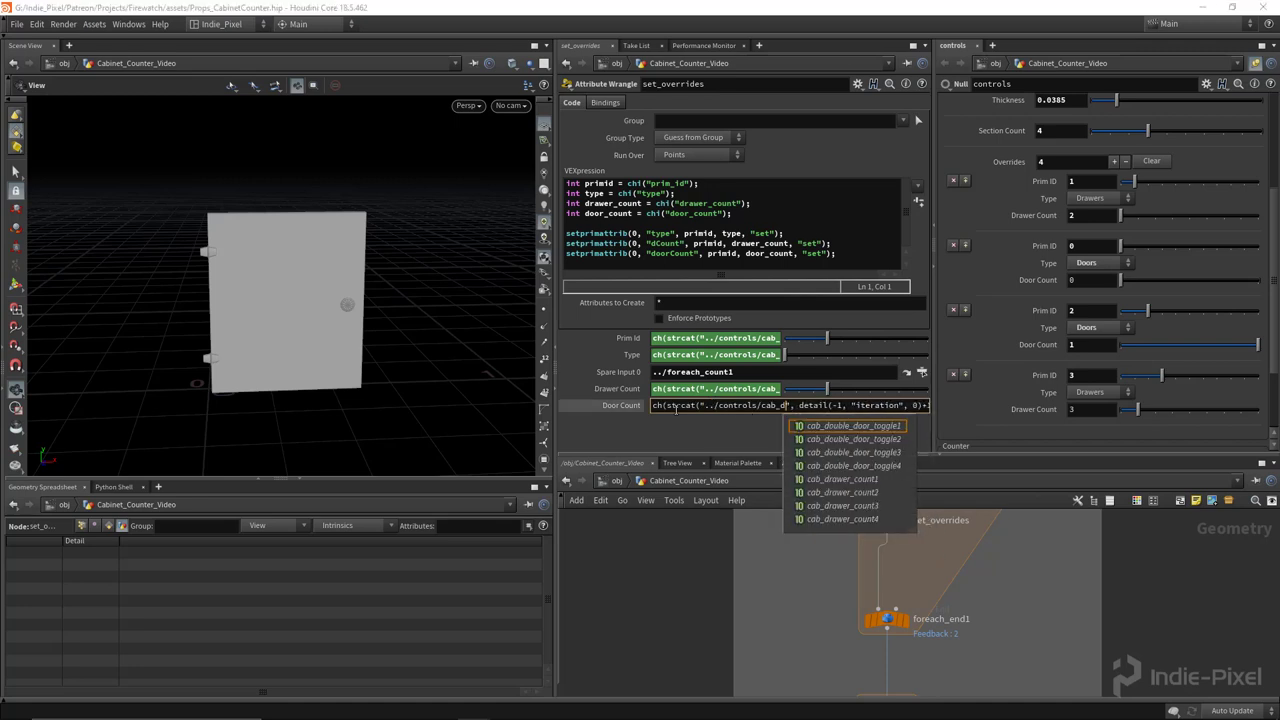
key(Down)
key(Down)
key(Down)
key(Down)
key(Return)
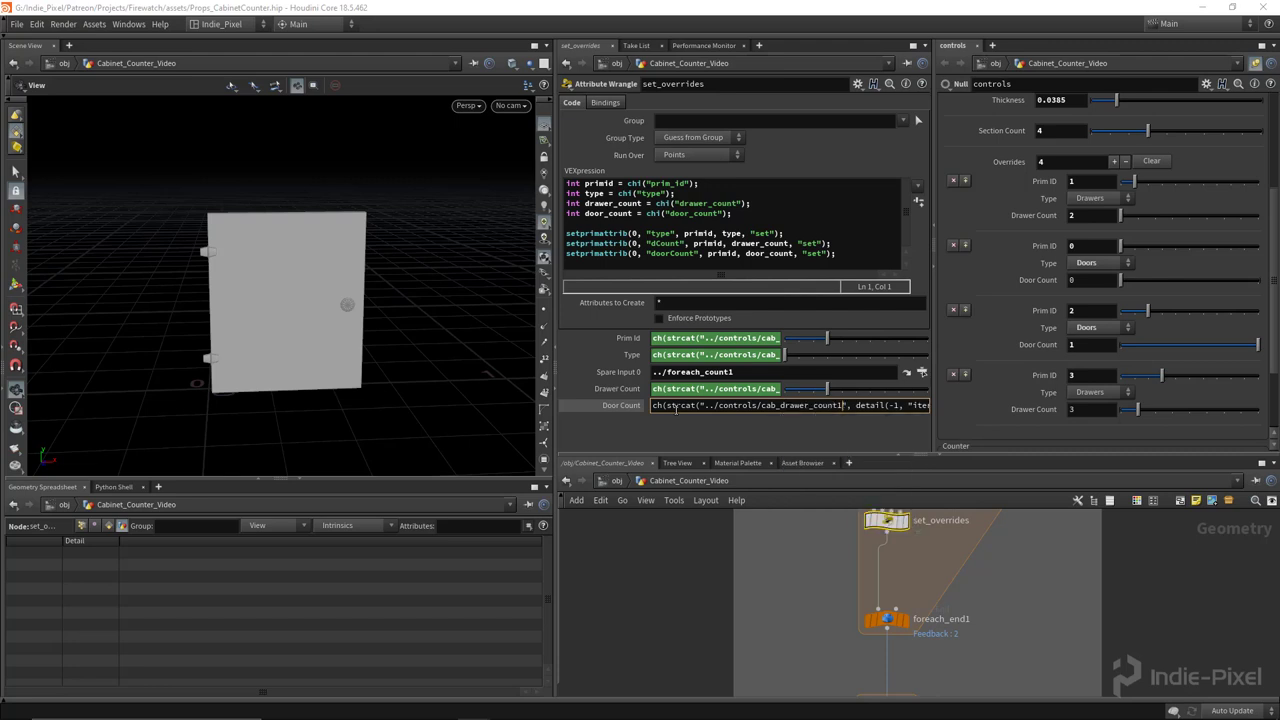
key(BackSpace)
key(Return)
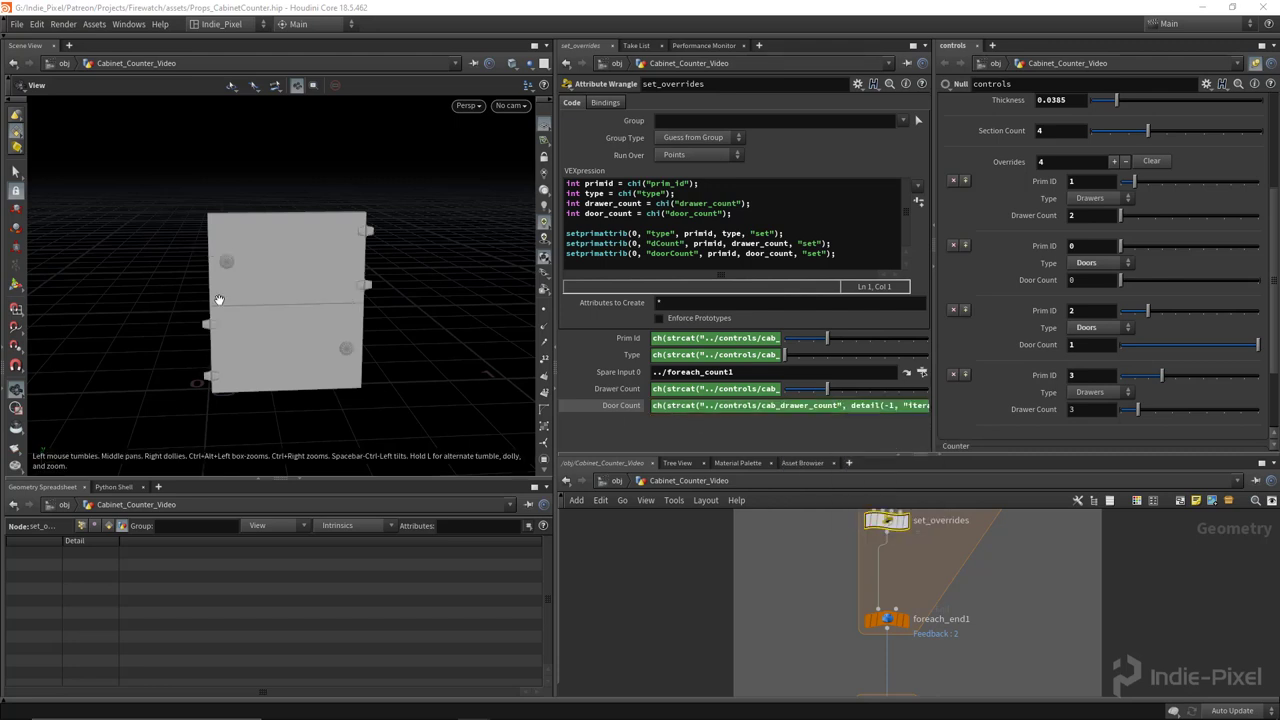
Enlarge the network editor and open the double_door subnetwork inside build_doors
drag(937, 455, 937, 450)
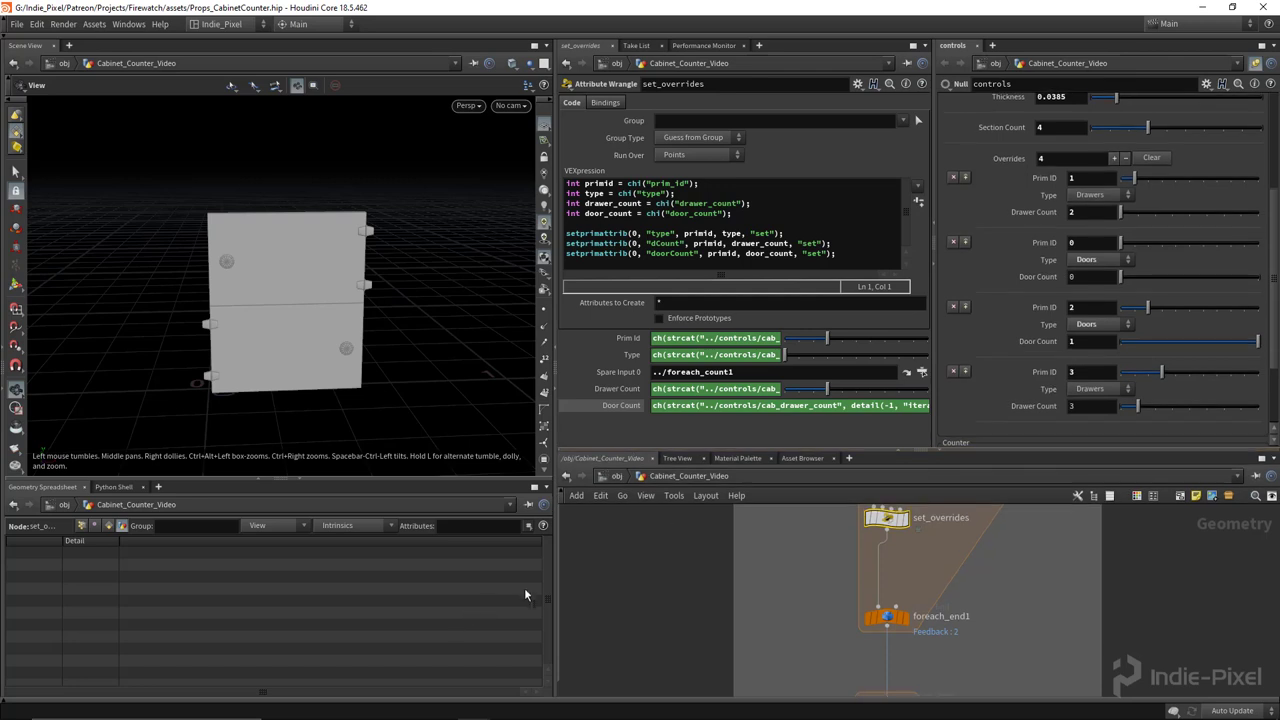
drag(555, 586, 514, 583)
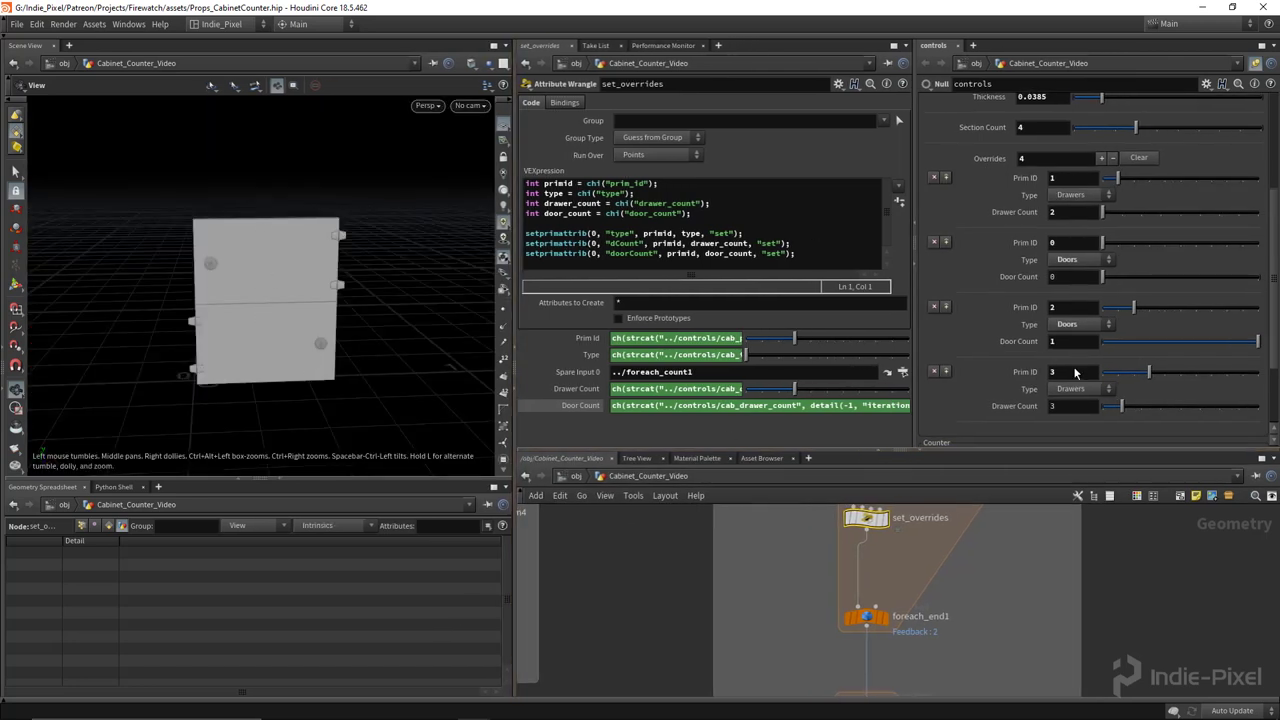
drag(914, 435, 970, 390)
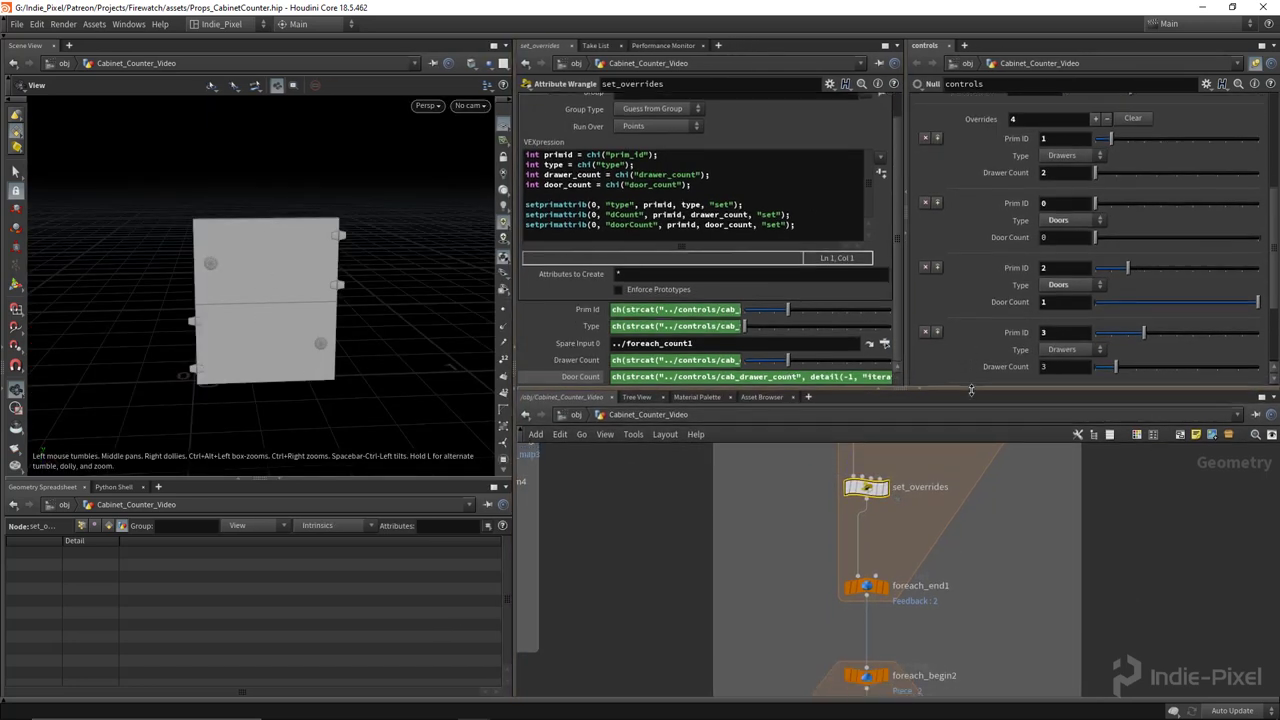
scroll(974, 589, down, 3)
middle_drag(985, 590, 970, 496)
middle_drag(942, 679, 922, 614)
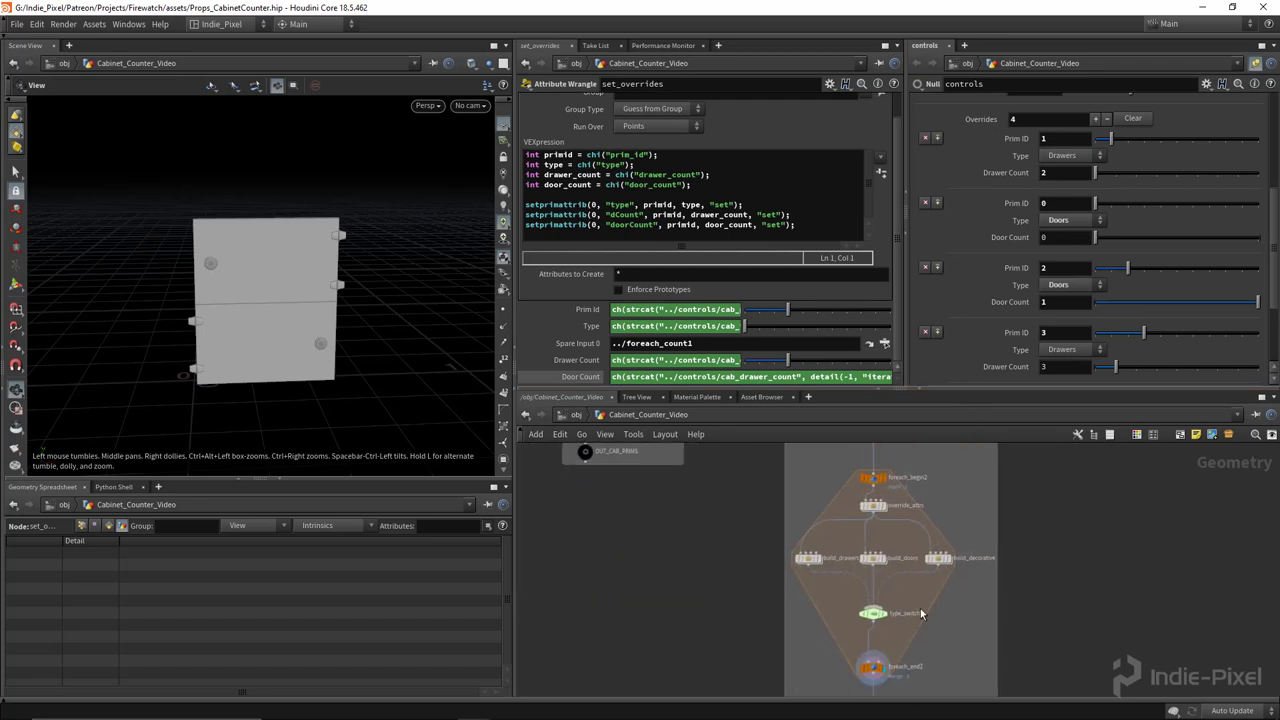
double_click(875, 560)
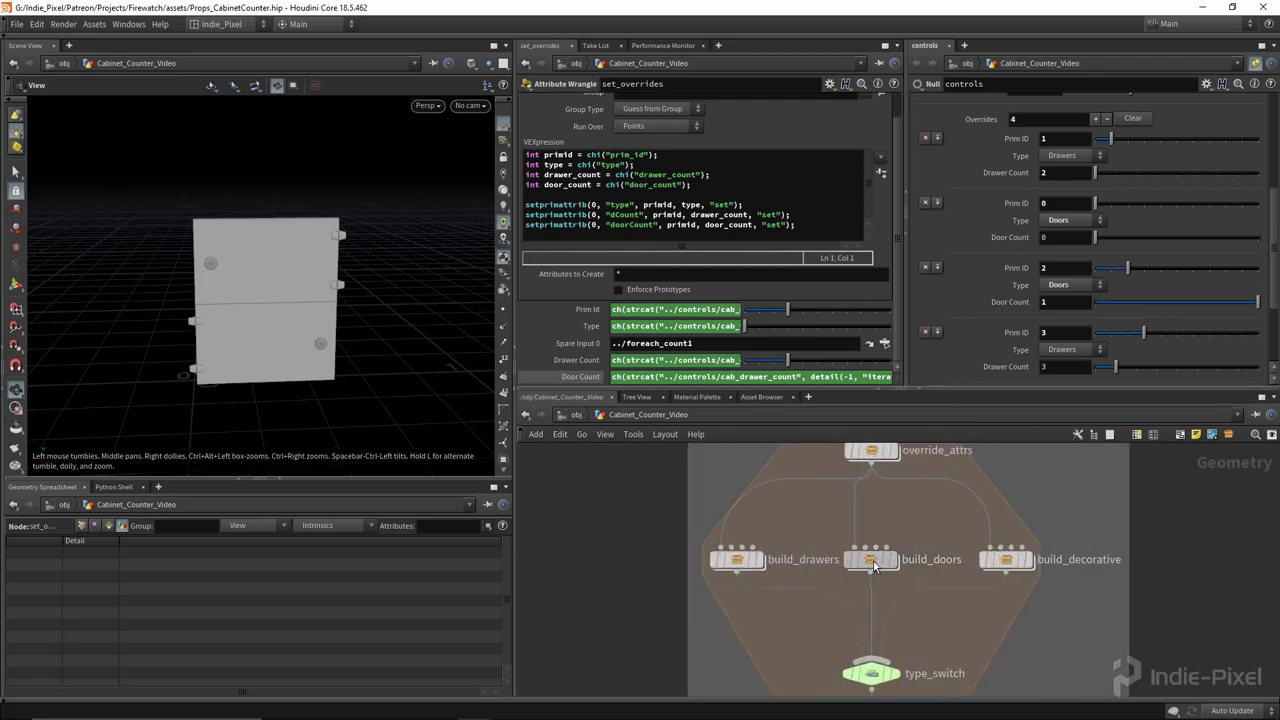
scroll(880, 560, up, 5)
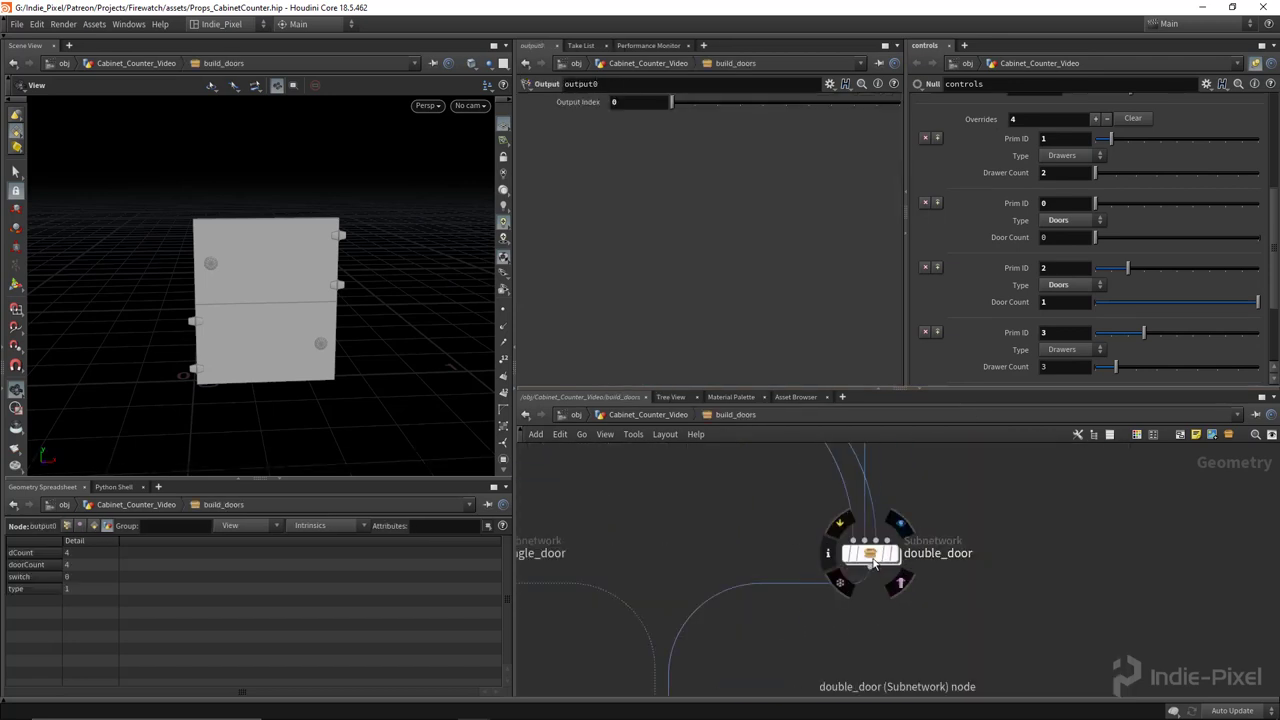
double_click(872, 560)
scroll(872, 565, down, 3)
drag(970, 389, 970, 268)
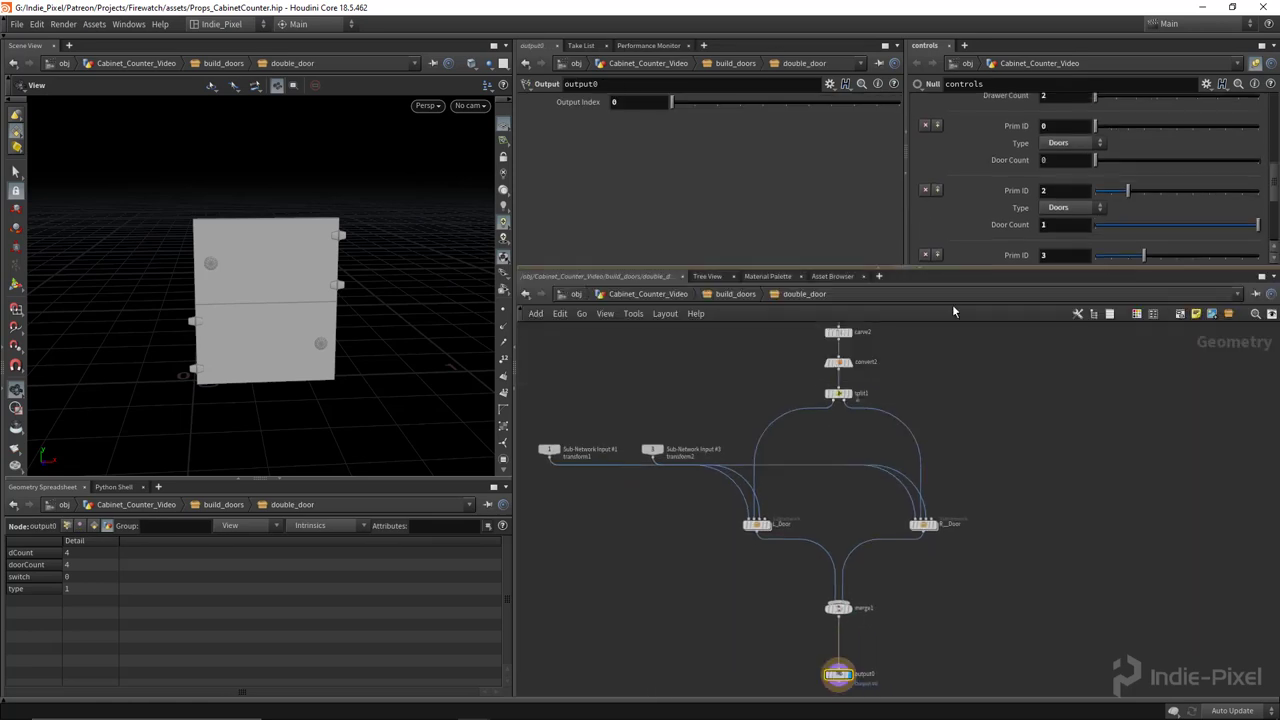
Open the L_Door subnetwork with rounded wiring and move inputs 1, 3 and 4 clear of the node chains
scroll(786, 544, up, 4)
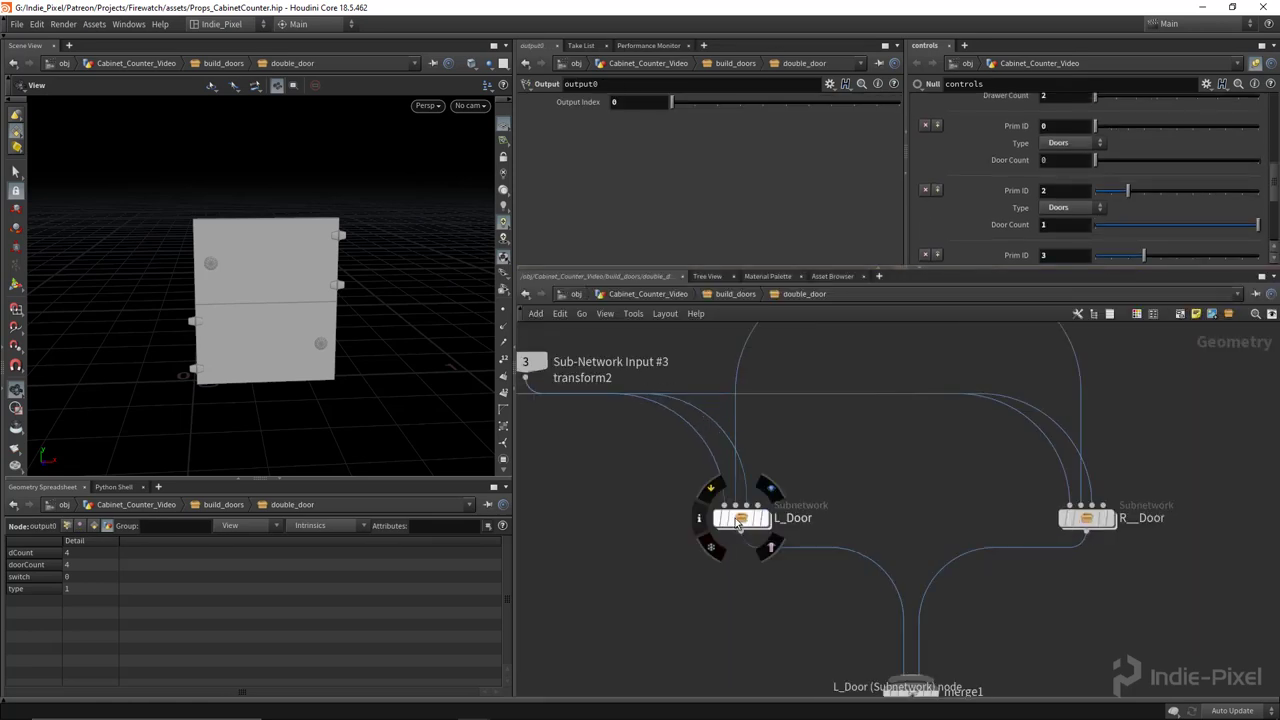
double_click(722, 516)
key(shift+s)
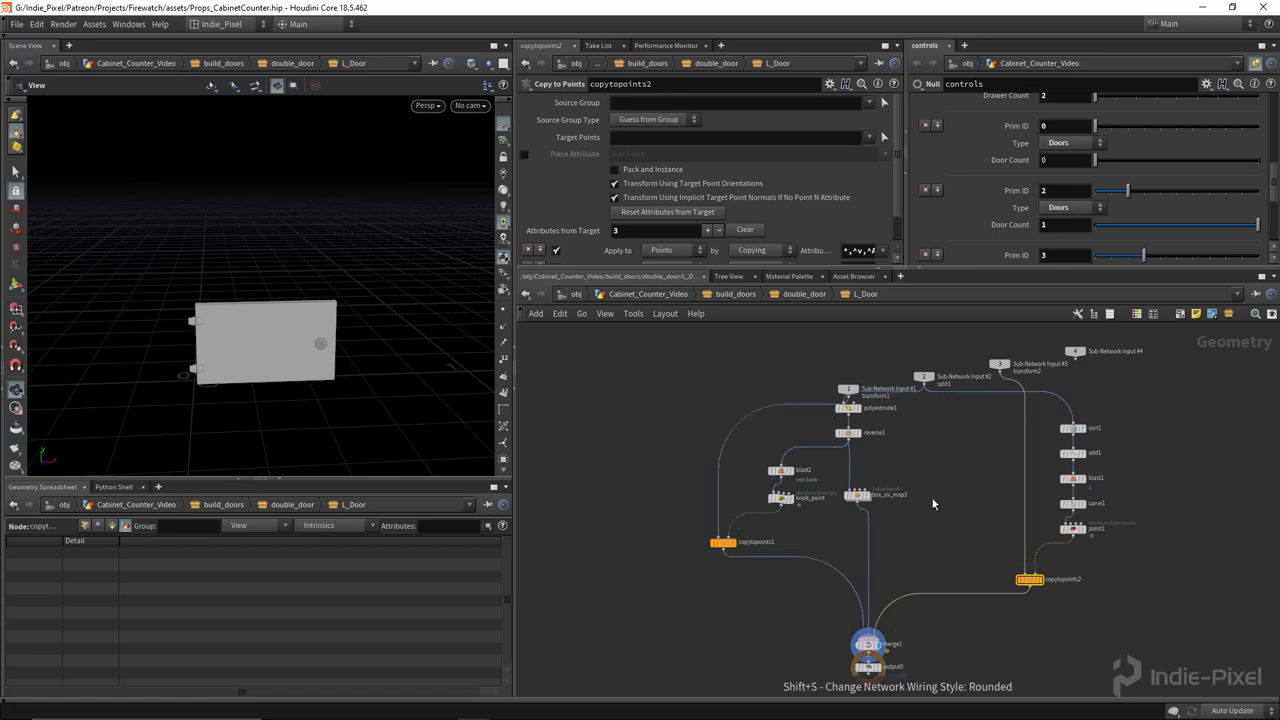
middle_drag(937, 466, 921, 520)
drag(909, 435, 900, 354)
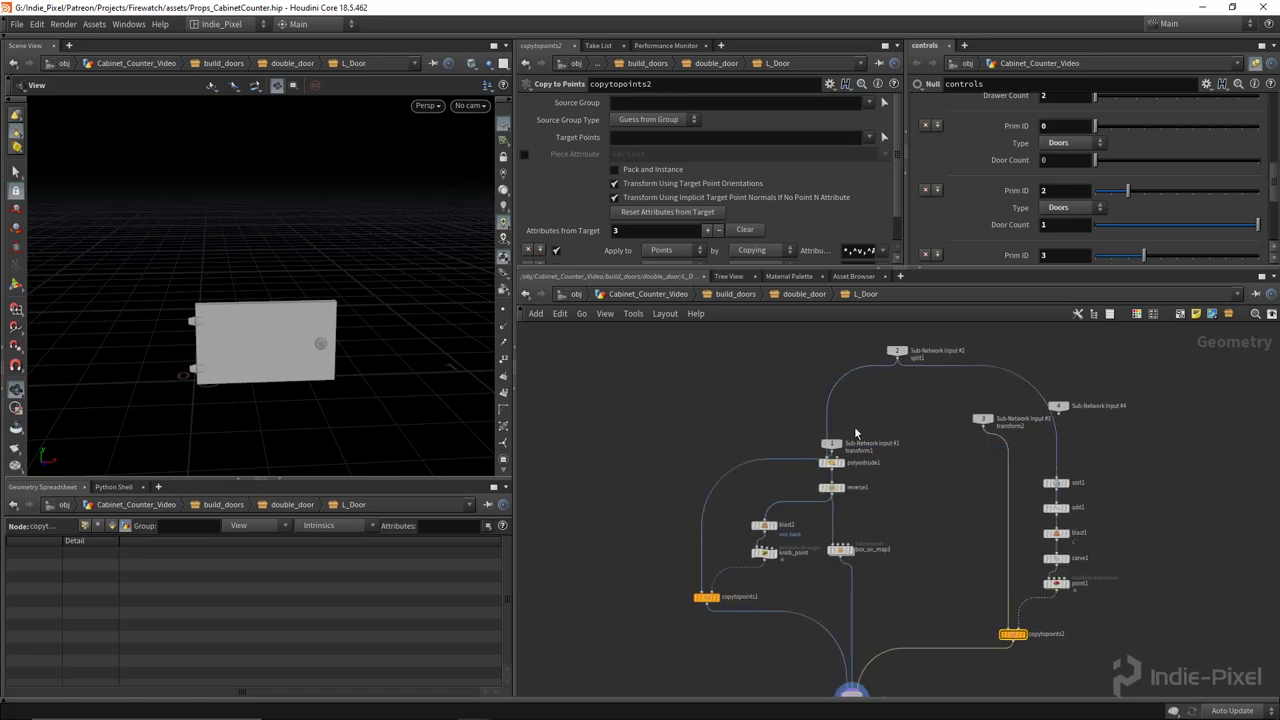
drag(831, 443, 640, 516)
drag(980, 428, 970, 580)
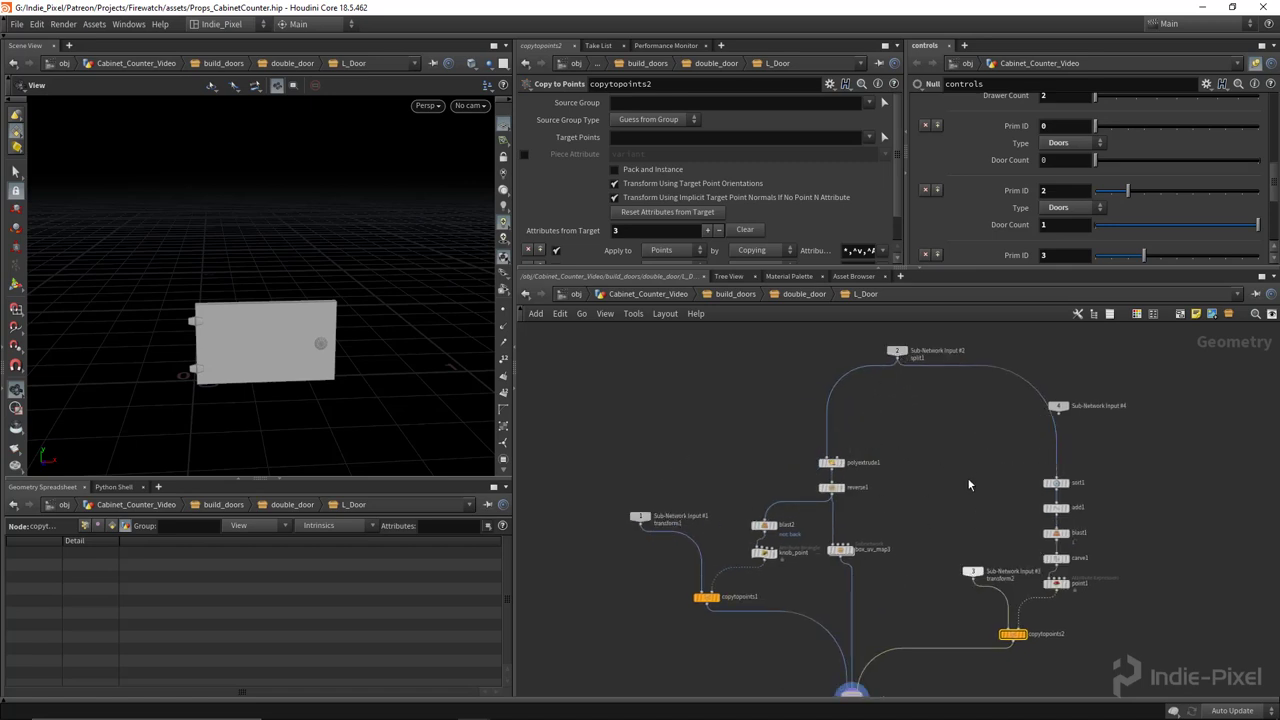
middle_drag(967, 477, 936, 530)
drag(1034, 467, 1132, 398)
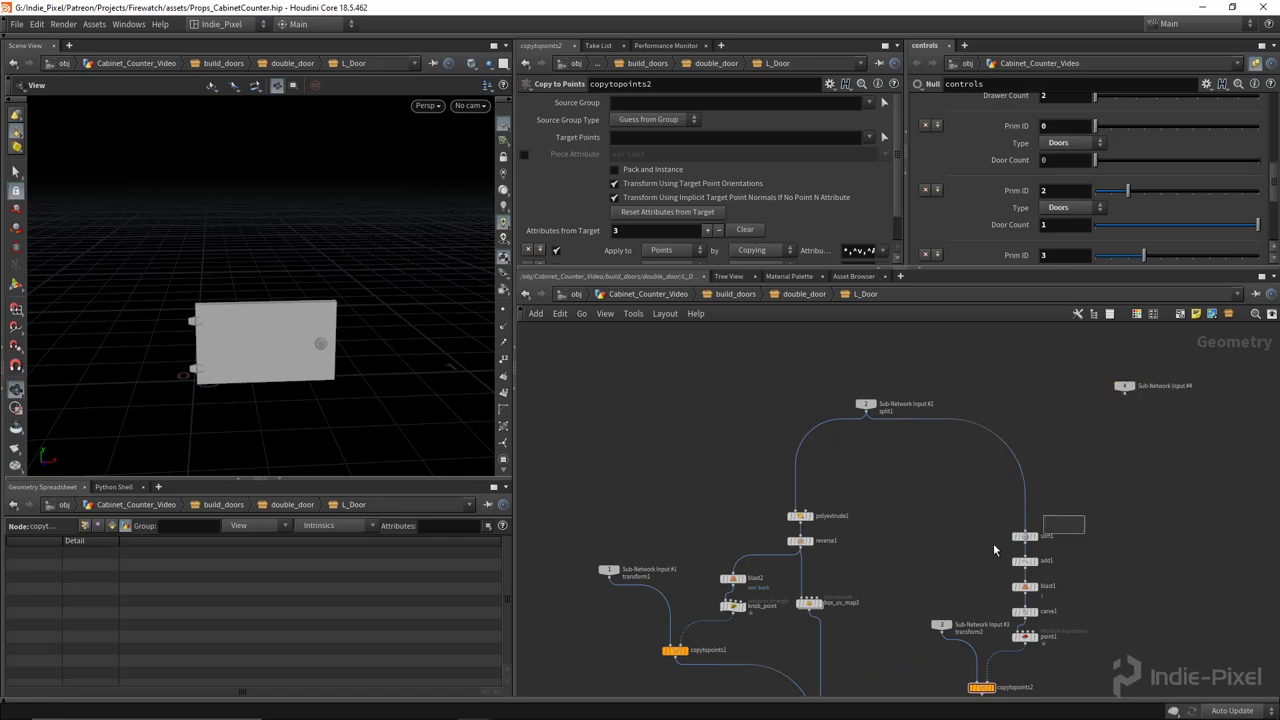
Display L_Door's sort1 node and examine its sort settings
click(1025, 536)
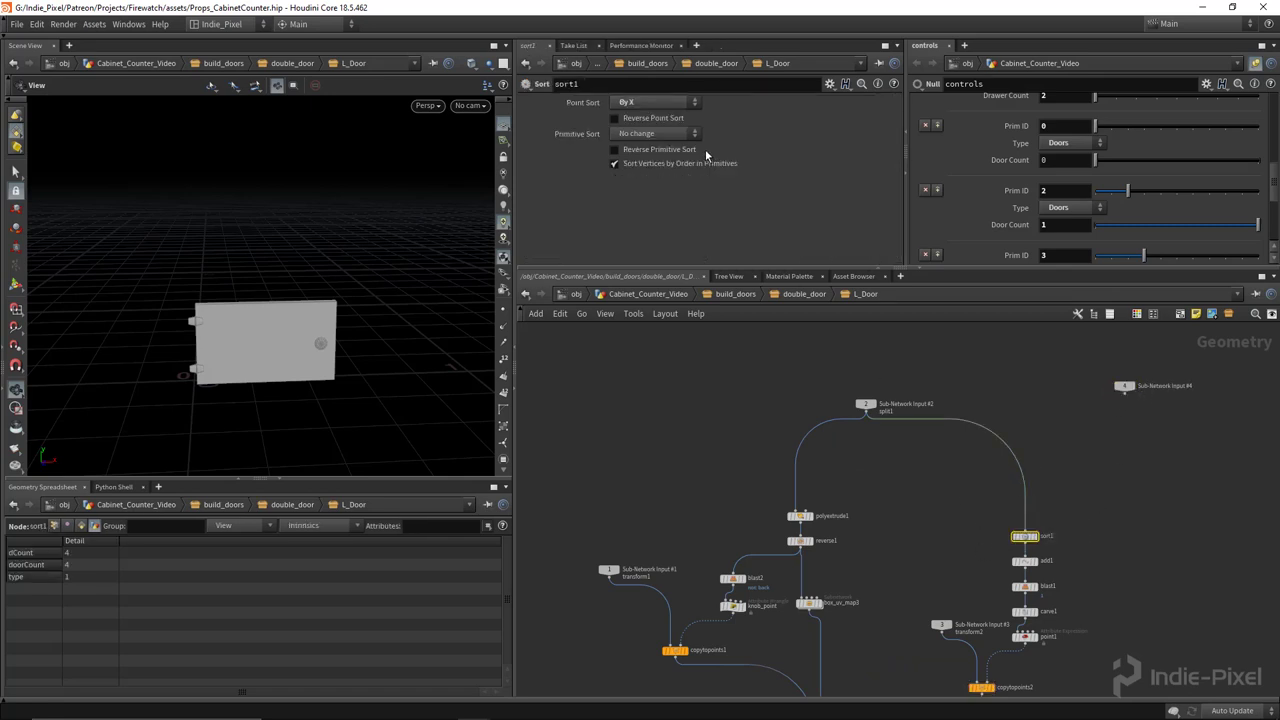
scroll(1030, 535, up, 6)
click(1036, 532)
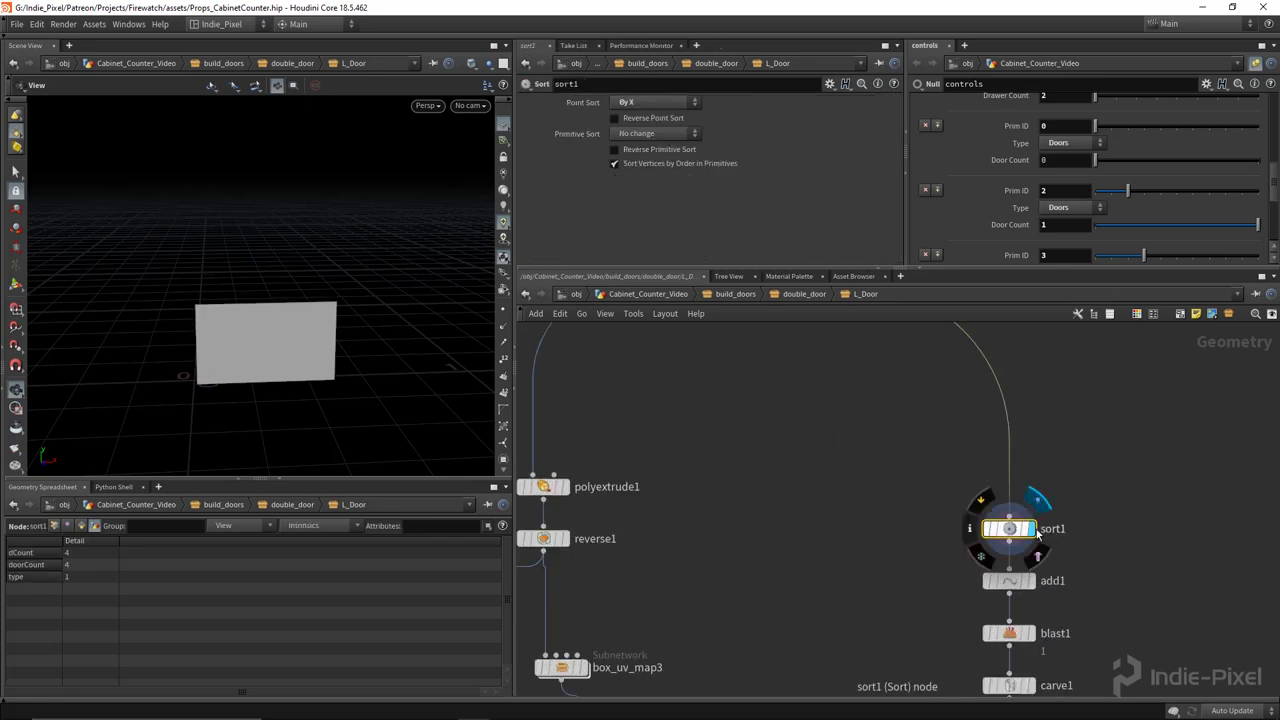
scroll(1037, 535, down, 5)
scroll(852, 395, up, 4)
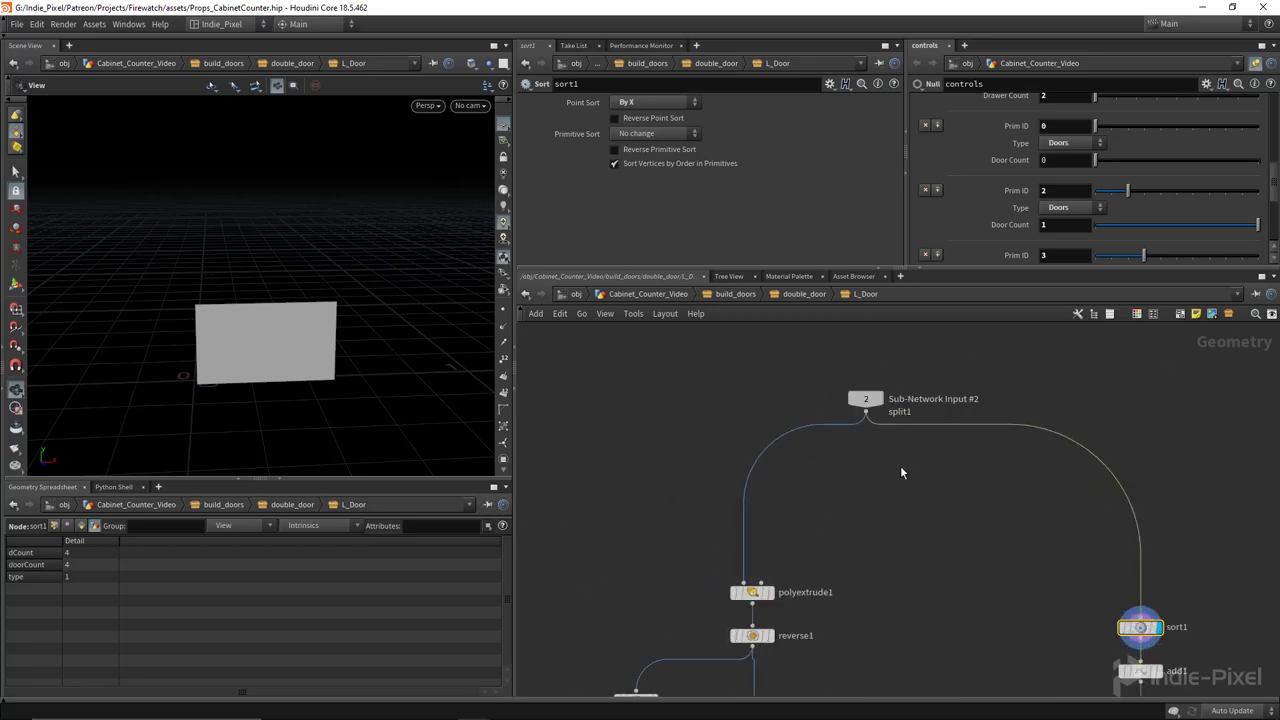
Add a Null below Sub-Network Input #2 and route both the polyextrude1 and sort1 branches through it
key(Tab)
text(null)
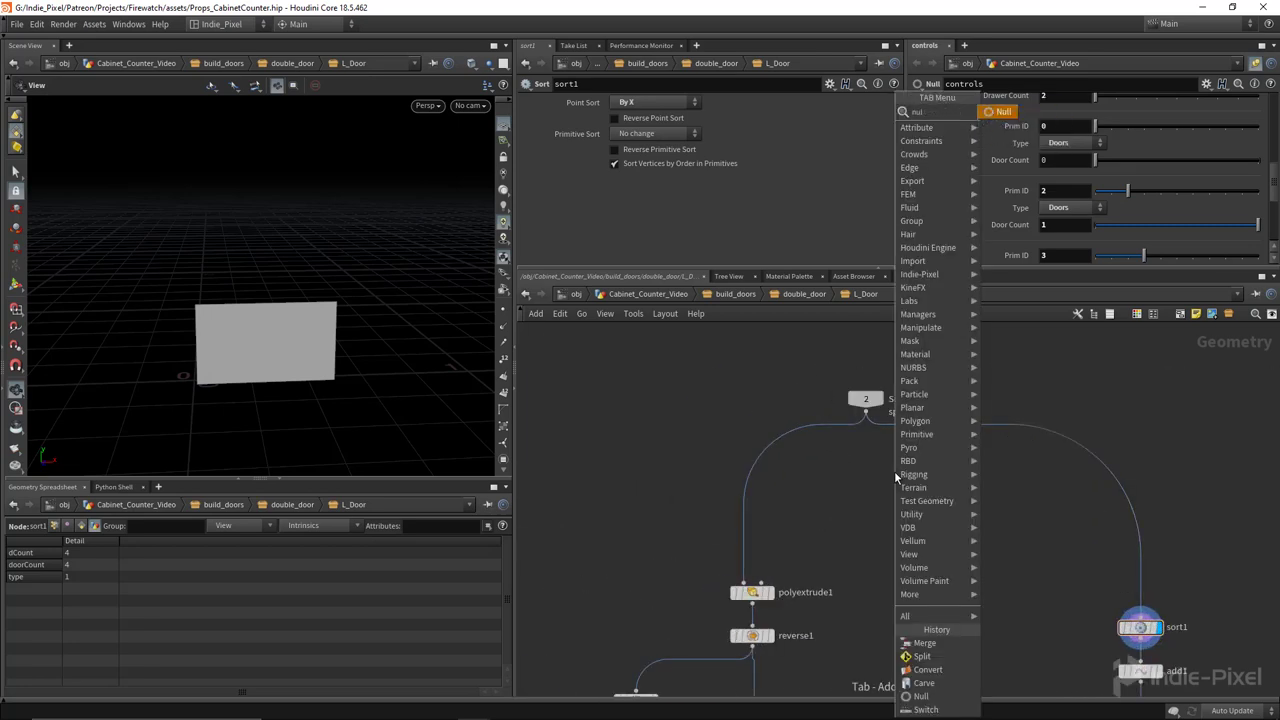
key(Return)
click(894, 471)
drag(866, 418, 871, 465)
click(911, 471)
drag(774, 441, 872, 477)
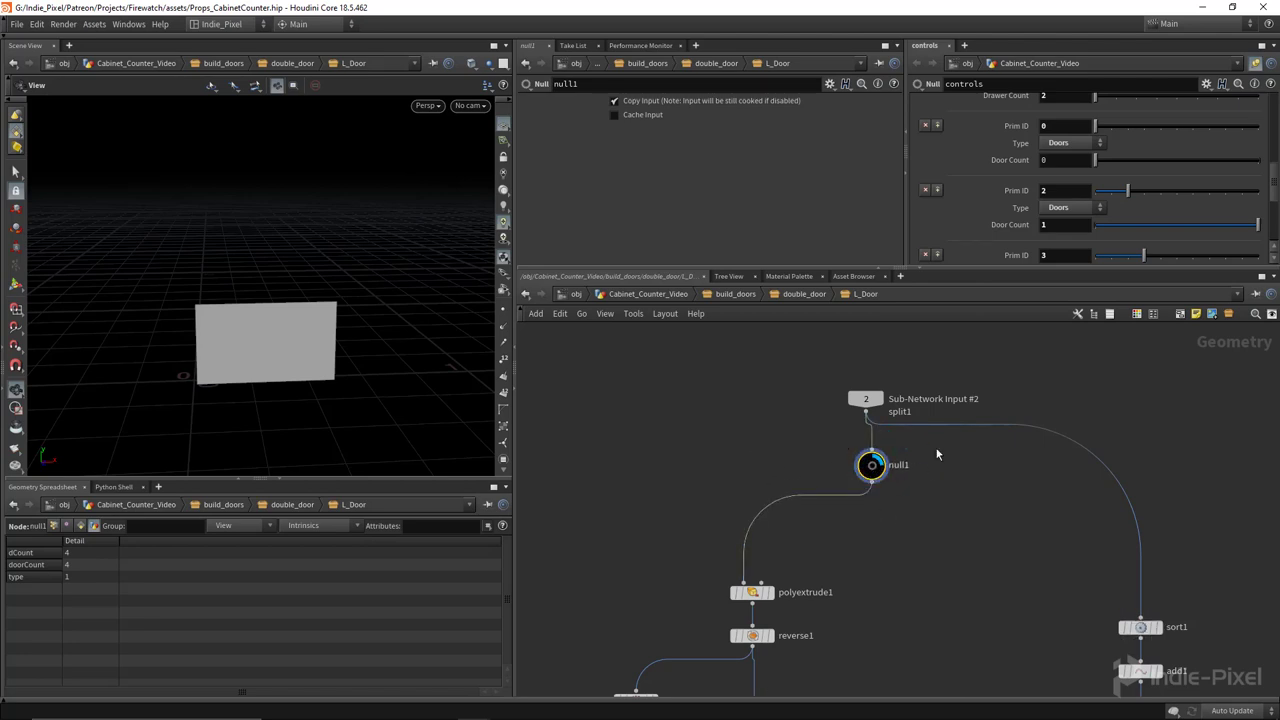
drag(948, 425, 867, 463)
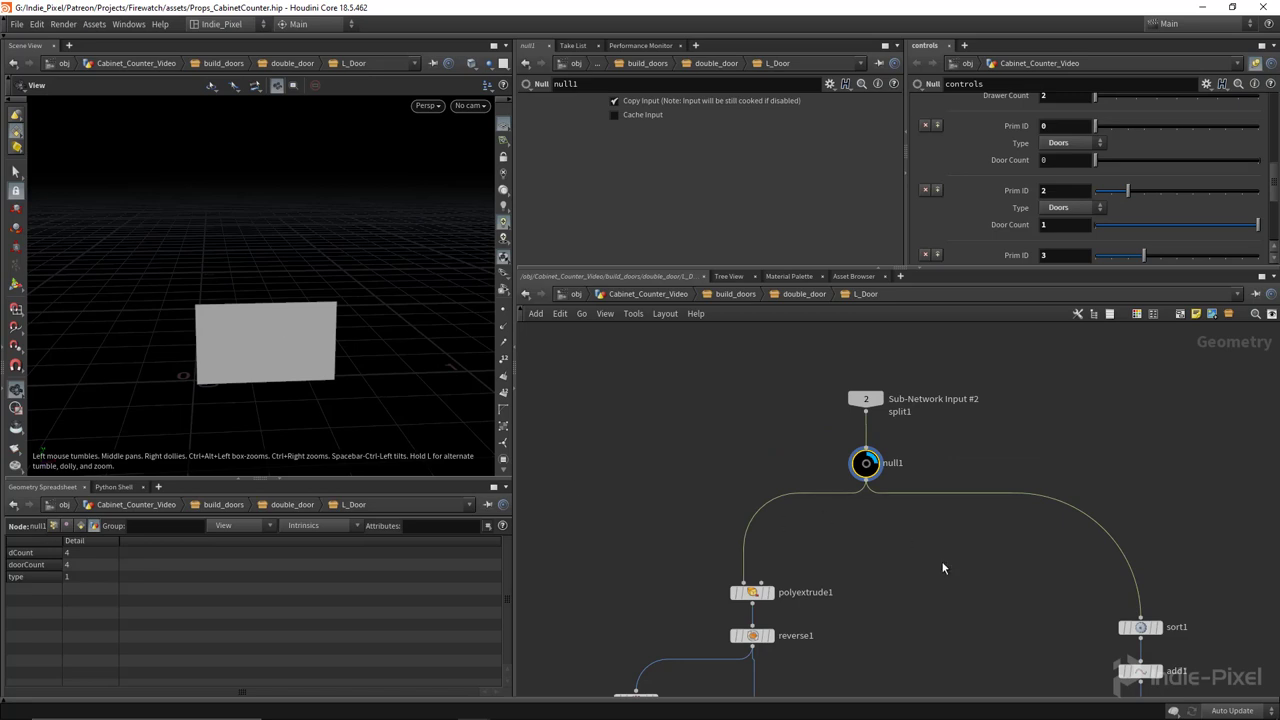
Return to double_door and insert a Sort node between prim_in and convert1
key(u)
scroll(890, 449, up, 5)
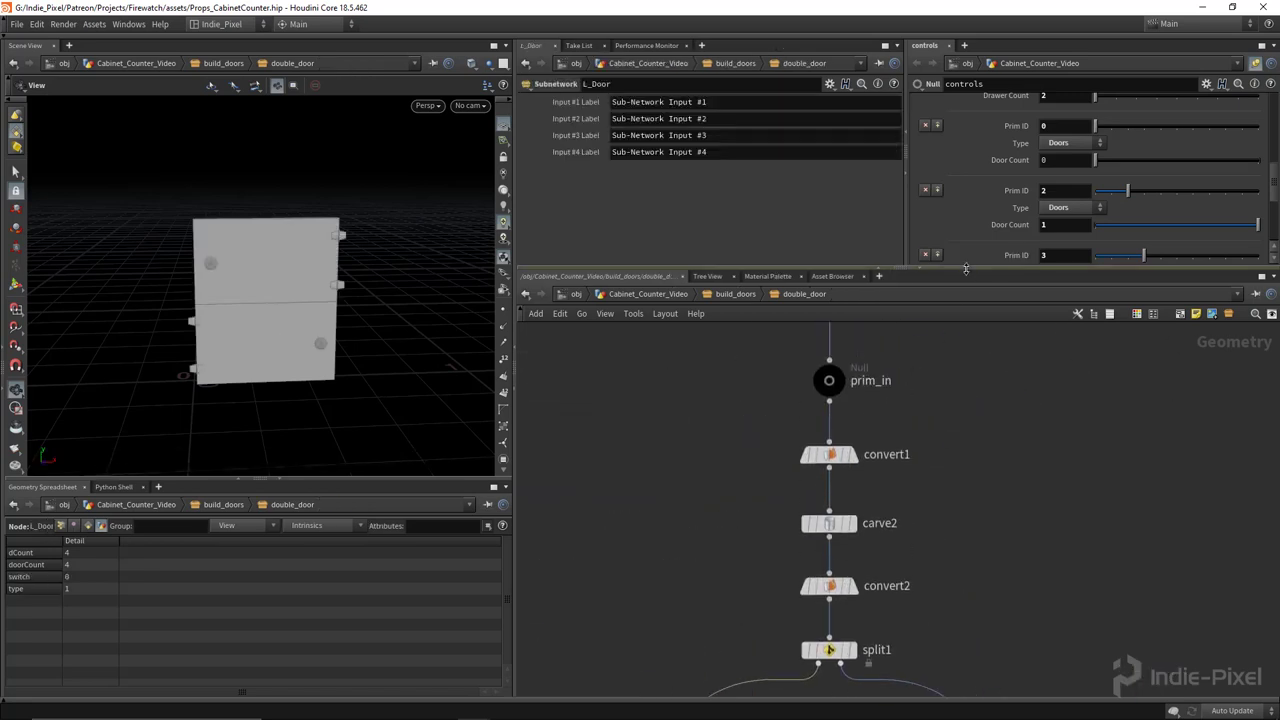
drag(966, 268, 964, 176)
middle_drag(868, 314, 867, 405)
drag(904, 279, 800, 450)
drag(828, 426, 828, 318)
key(Tab)
text(sort)
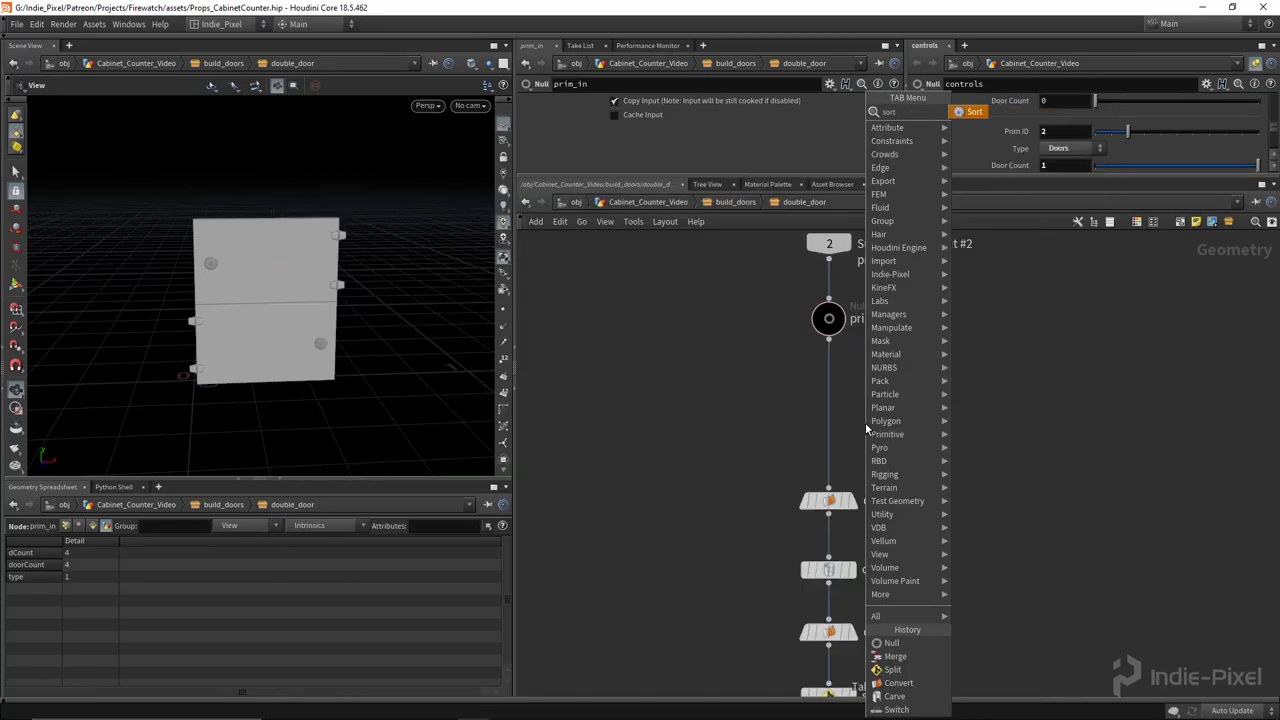
key(Return)
click(866, 439)
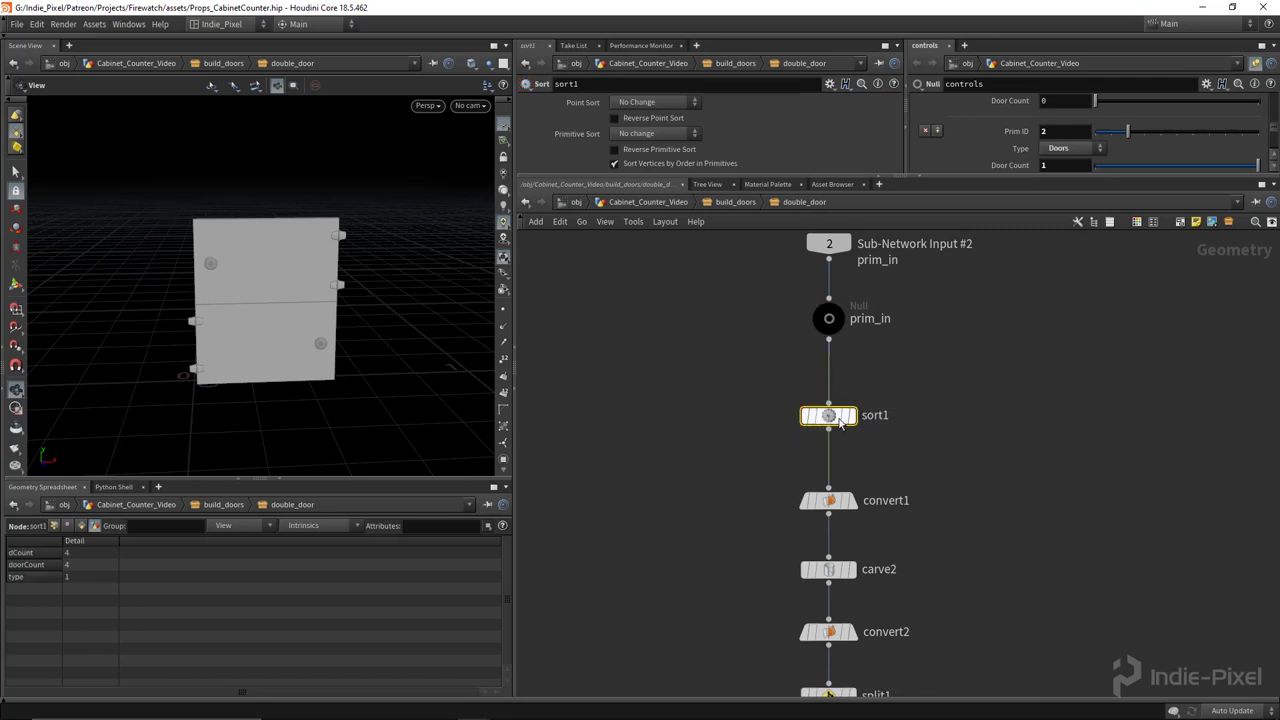
Try Point Sort By Y on the new sort1 node and display convert2 to check the split direction
click(851, 415)
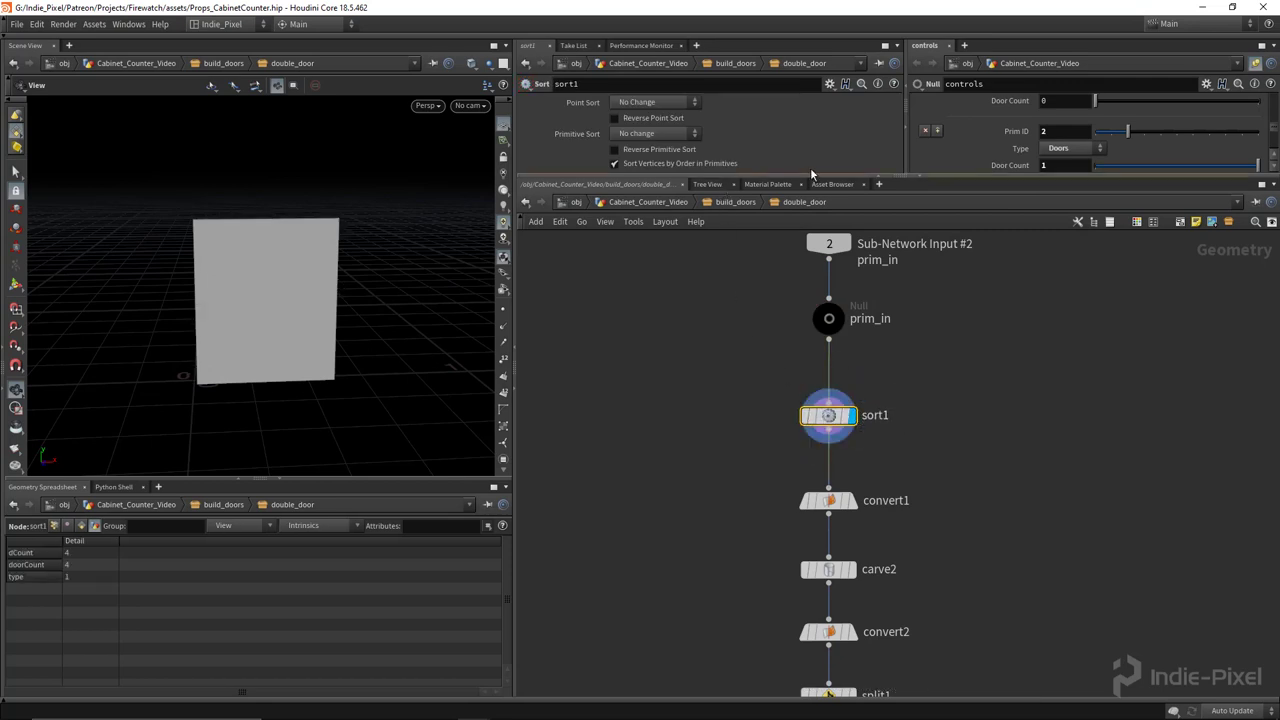
drag(935, 207, 935, 299)
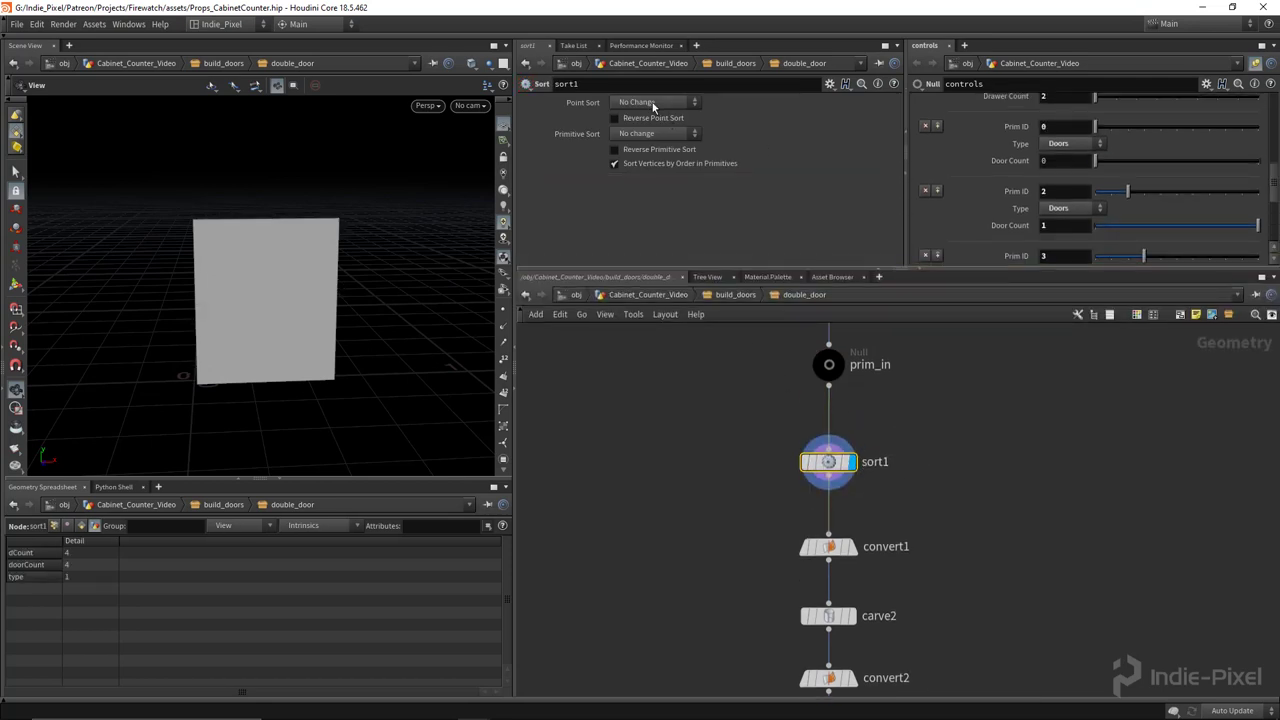
click(657, 102)
click(640, 161)
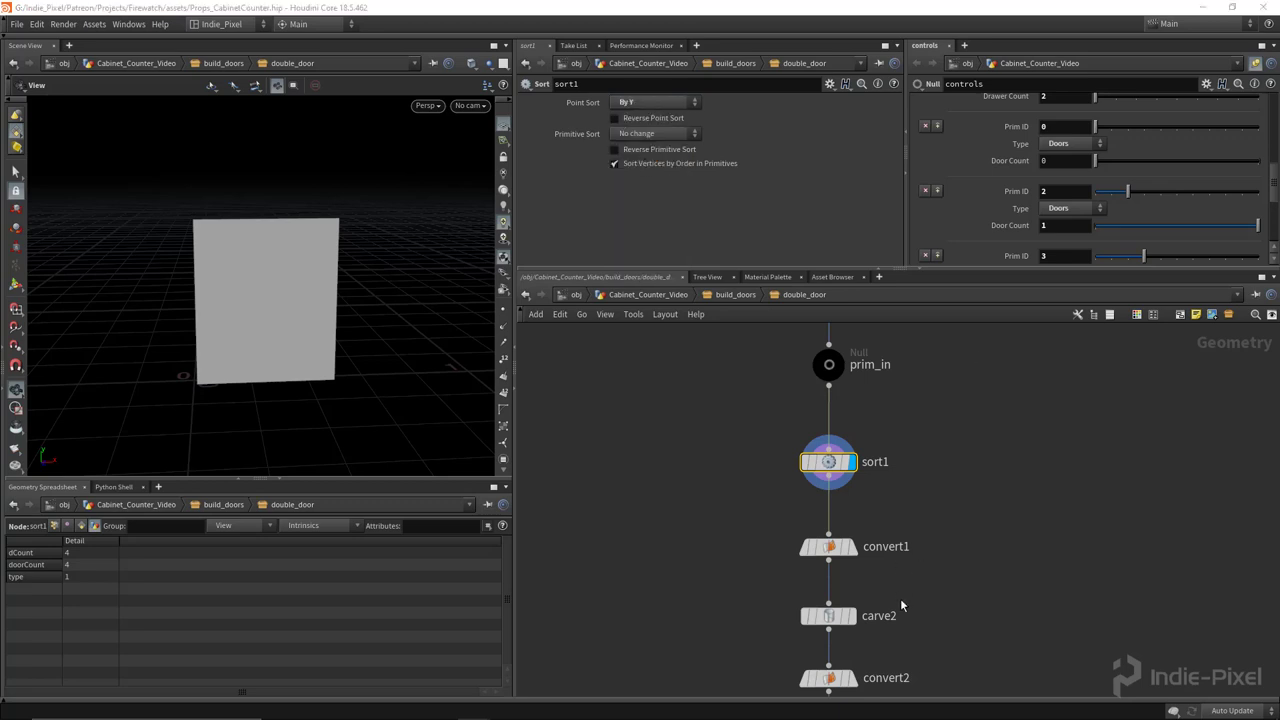
middle_drag(901, 600, 908, 517)
click(859, 596)
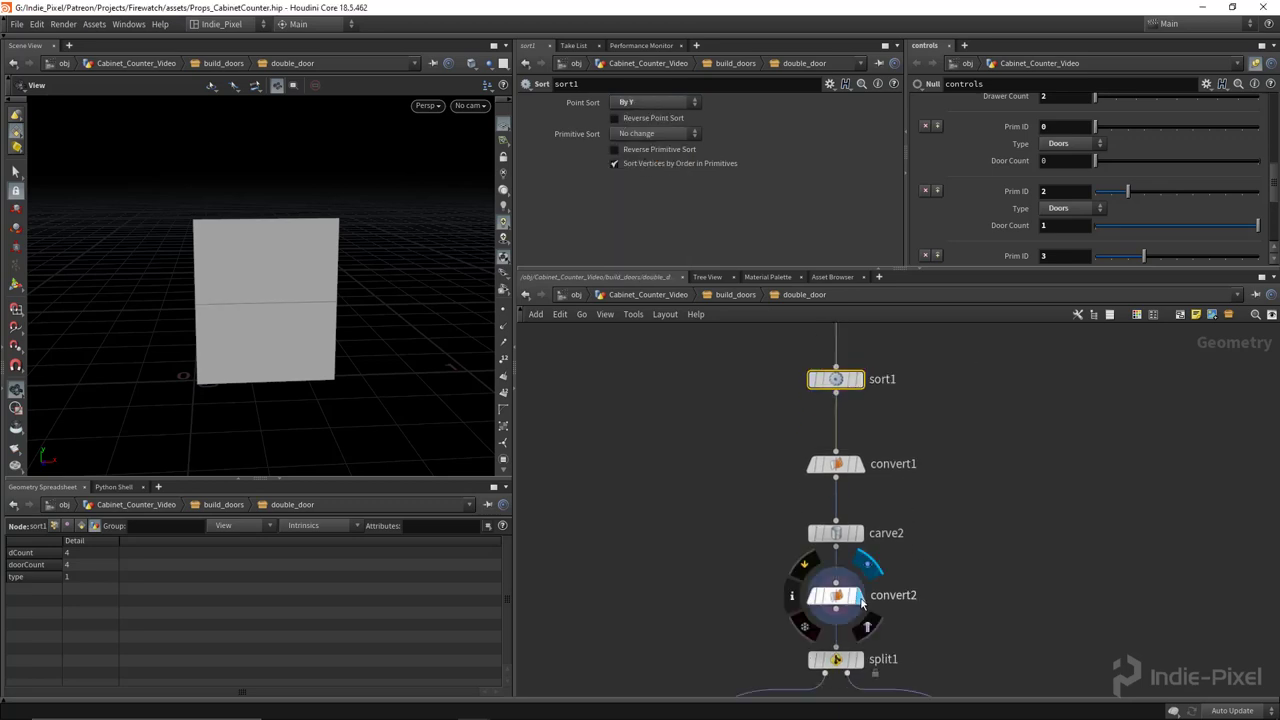
Reset sort1's Point Sort to No Change and set its Primitive Sort to By Y
click(654, 101)
click(650, 104)
click(655, 134)
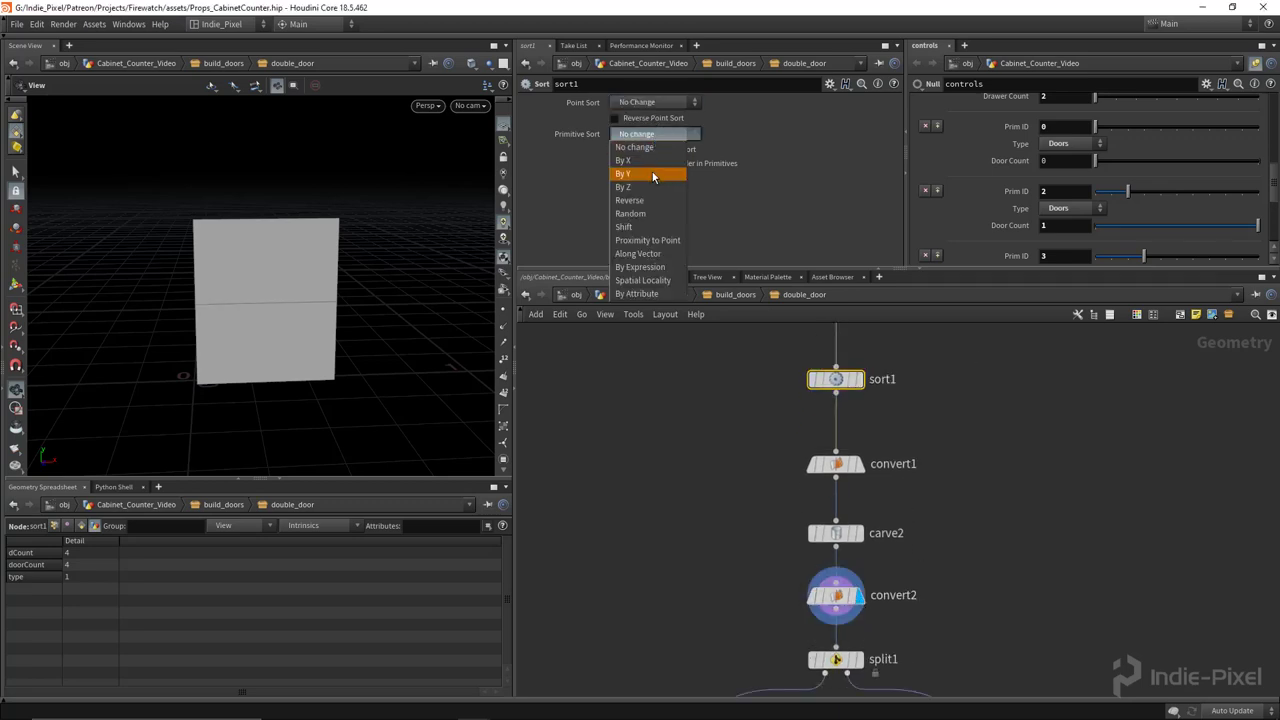
click(652, 176)
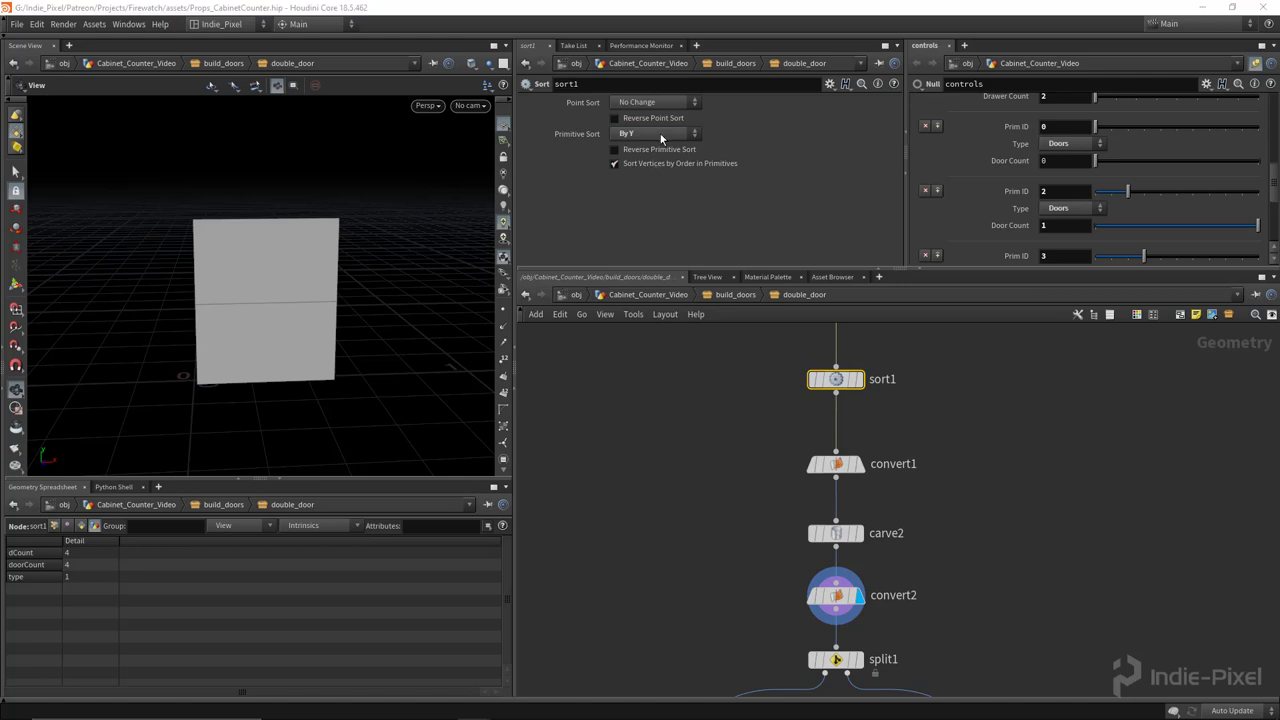
Display sort1 and add a Clip node beside the convert and carve chain
click(836, 533)
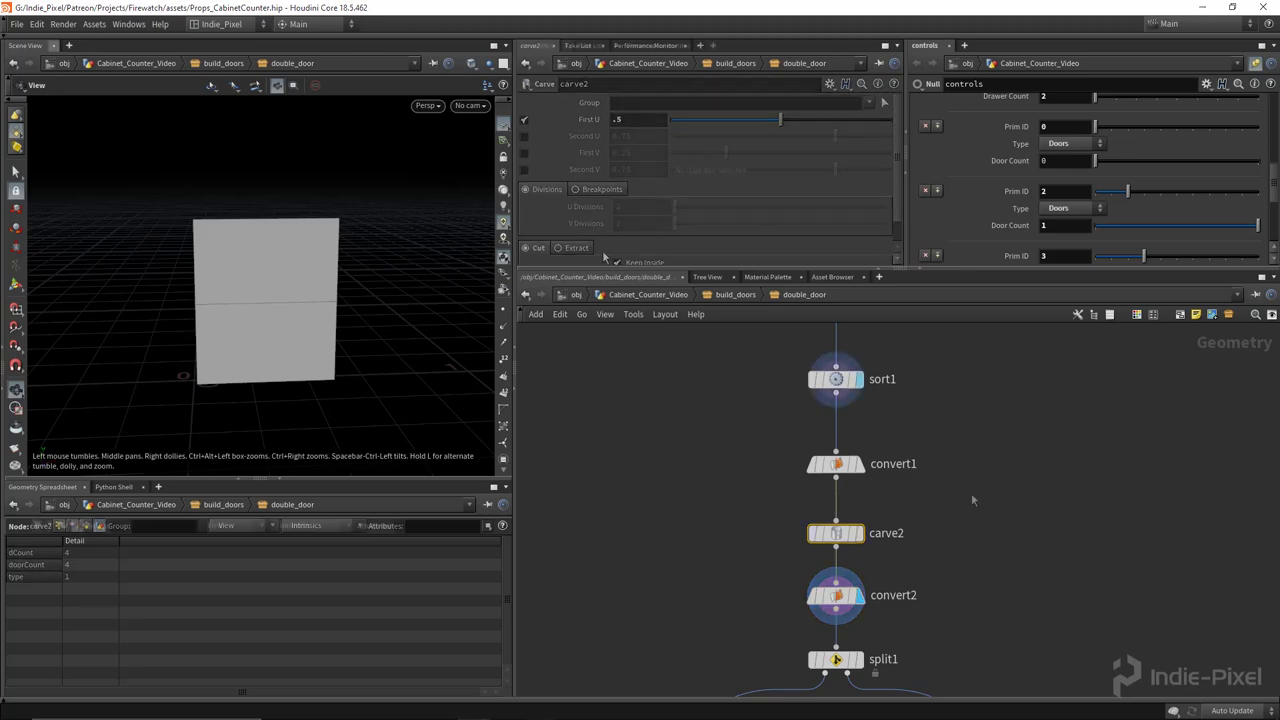
middle_drag(976, 490, 879, 491)
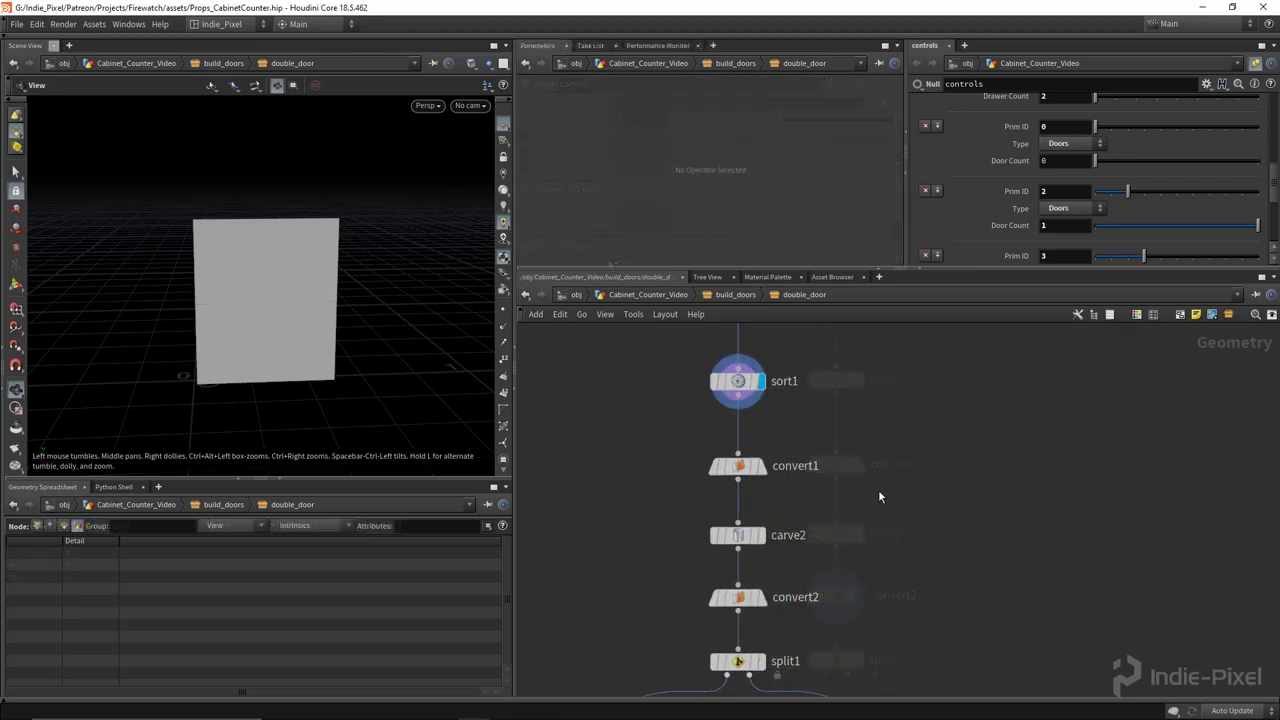
key(Tab)
text(clip)
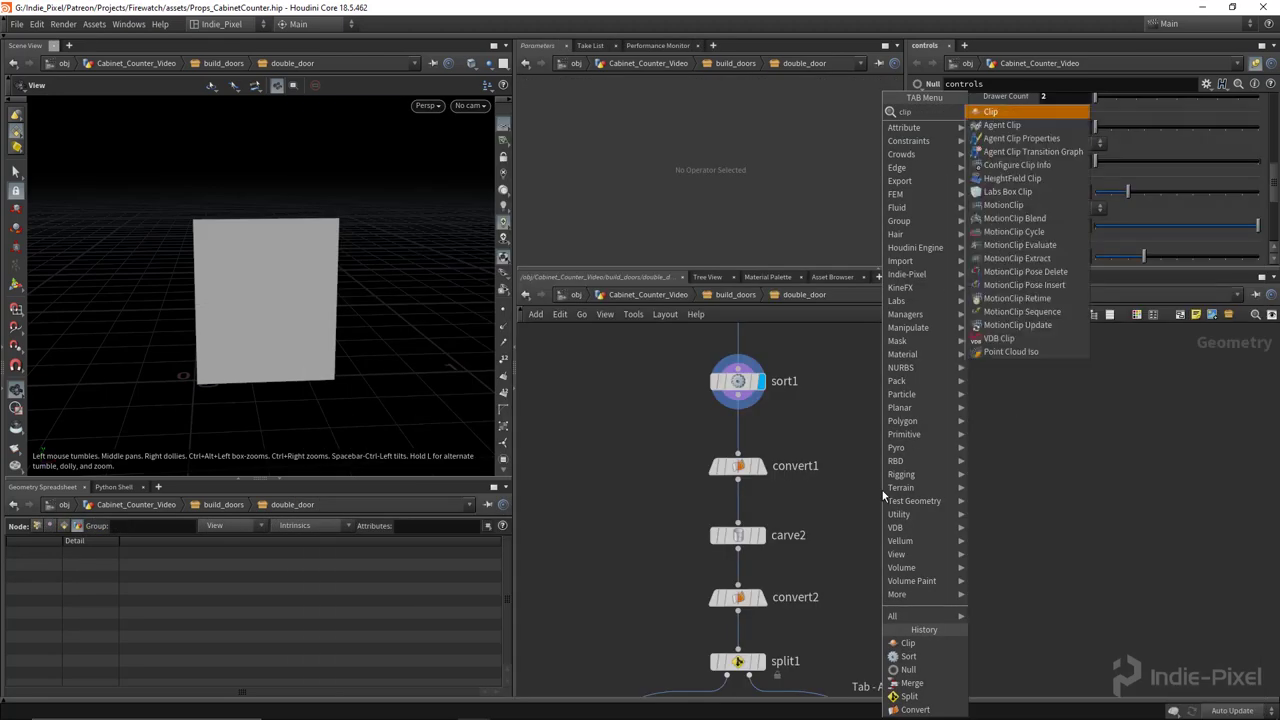
key(Return)
click(929, 540)
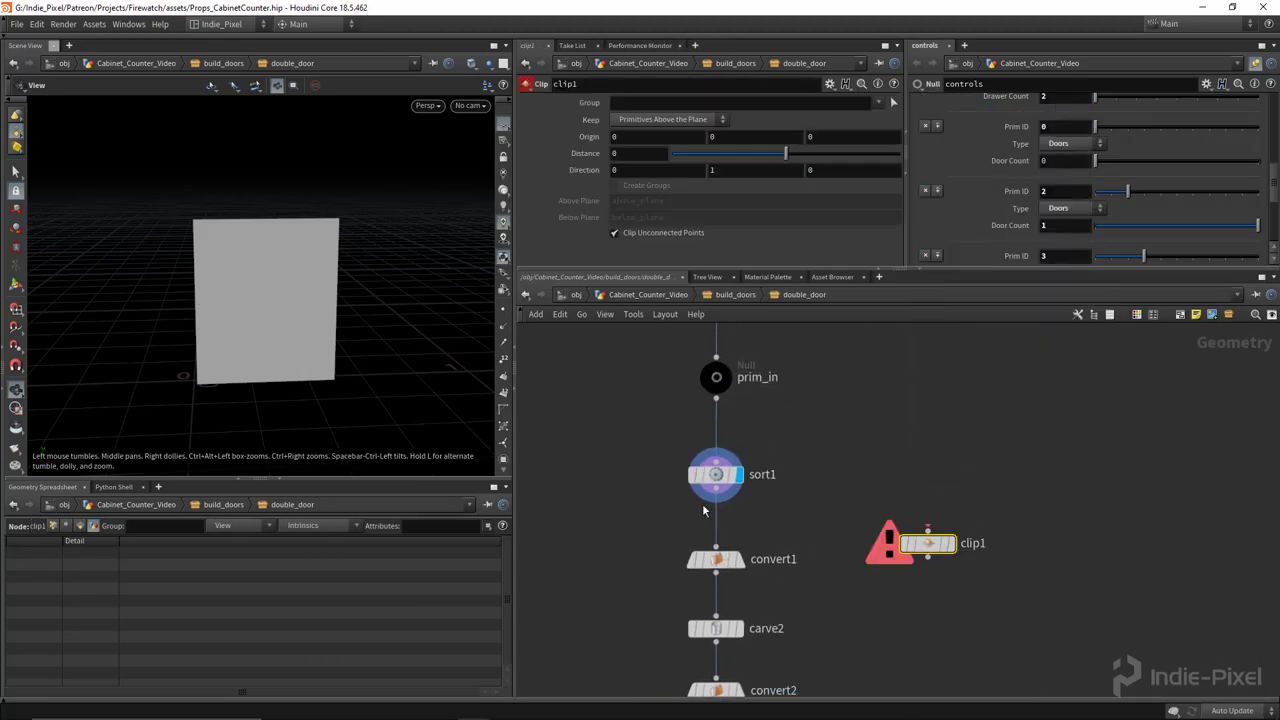
Delete sort1, wire prim_in into clip1 and display clip1
drag(678, 500, 678, 500)
key(Delete)
drag(716, 398, 945, 550)
click(945, 550)
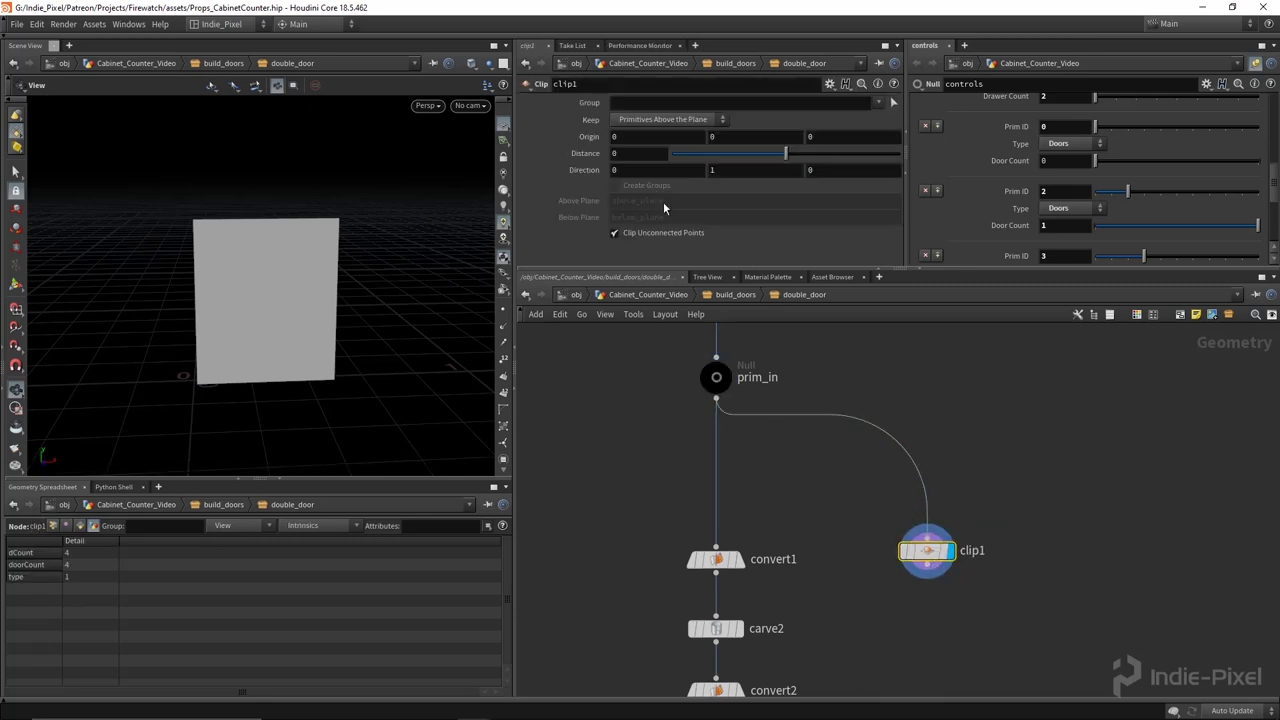
mouse_move(329, 303)
mouse_down()
mouse_move(323, 329)
mouse_move(328, 310)
mouse_up()
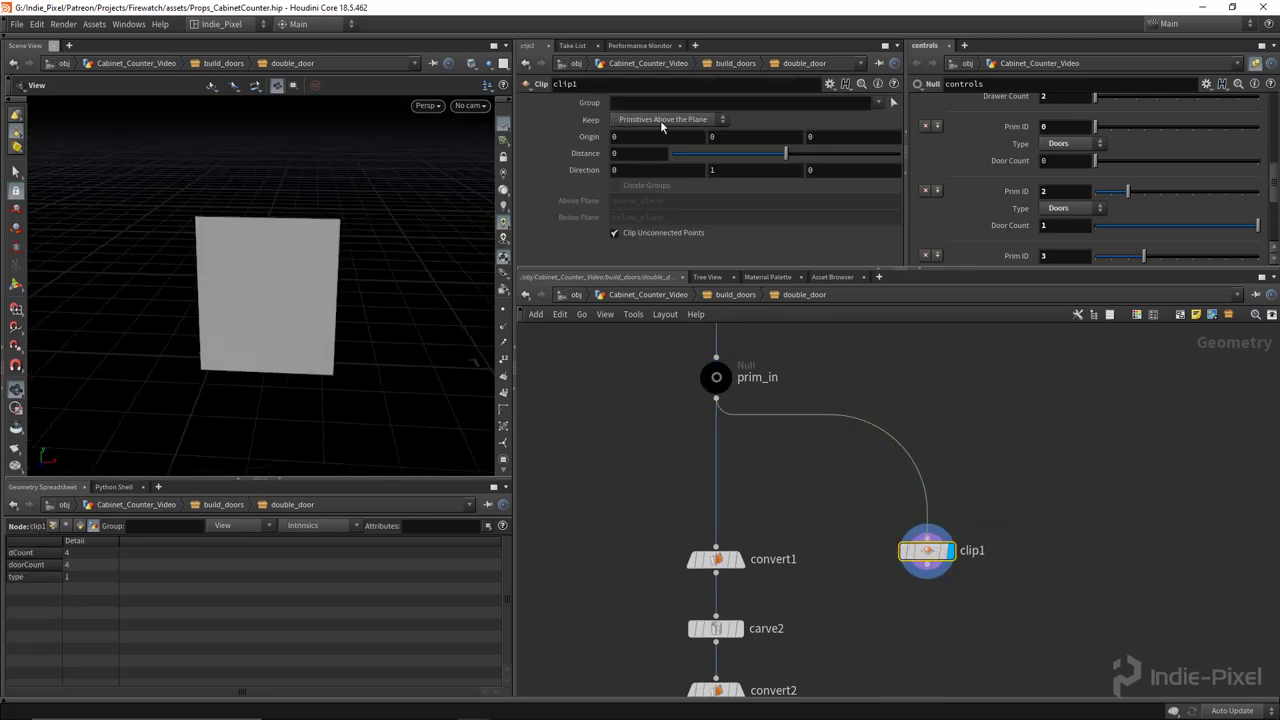
Set clip1's Origin to the expressions centroid(0, D_X), centroid(0, D_Y) and centroid(0, D_Z)
click(663, 139)
text(cnt)
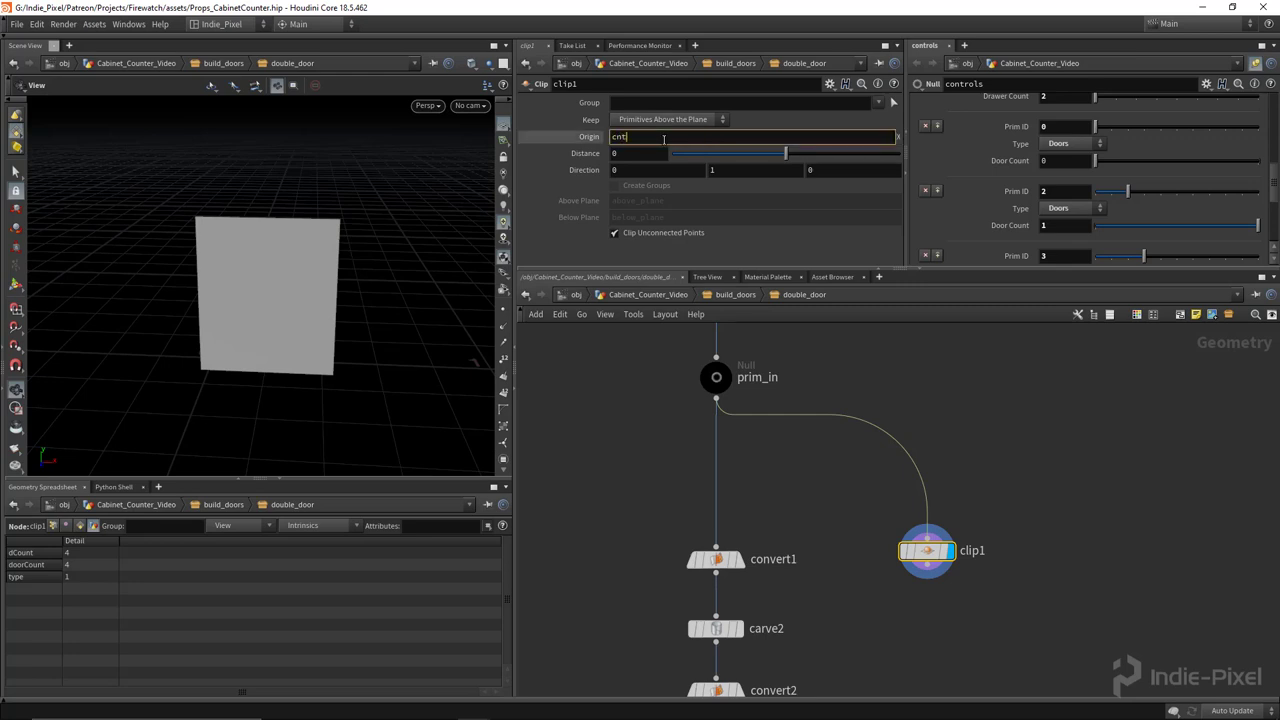
text(ntroid)
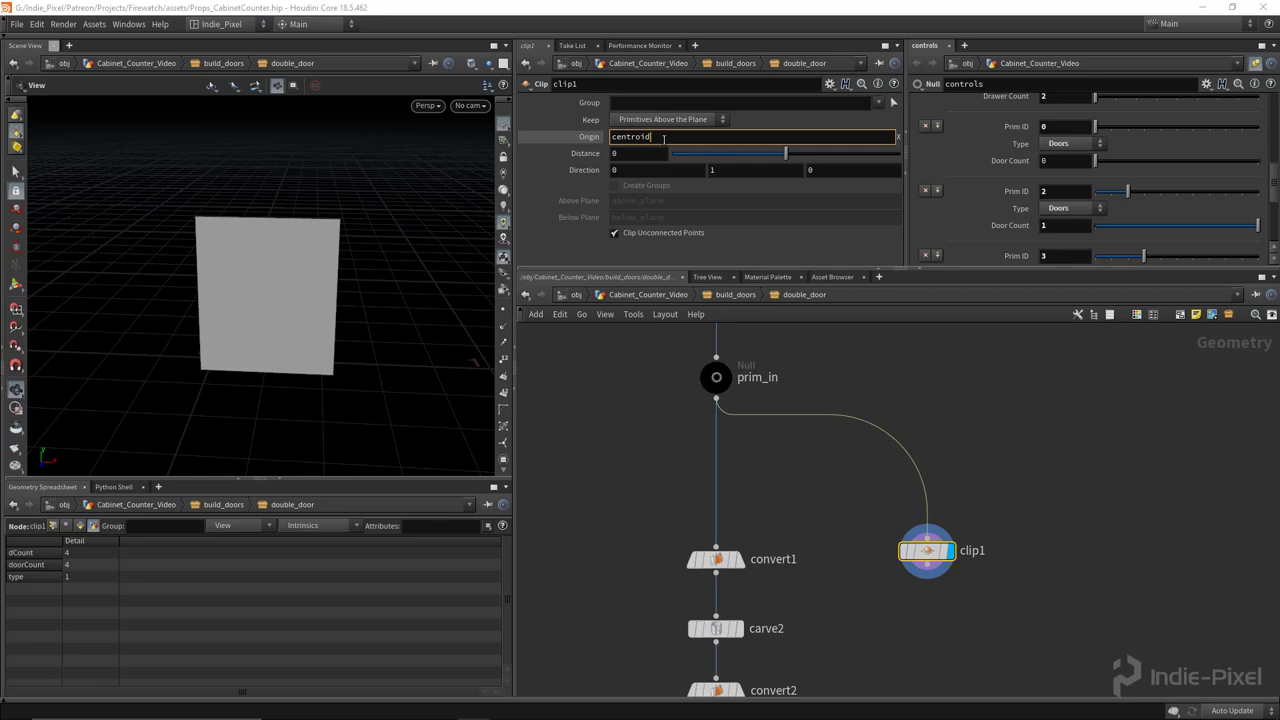
text((0, D_X))
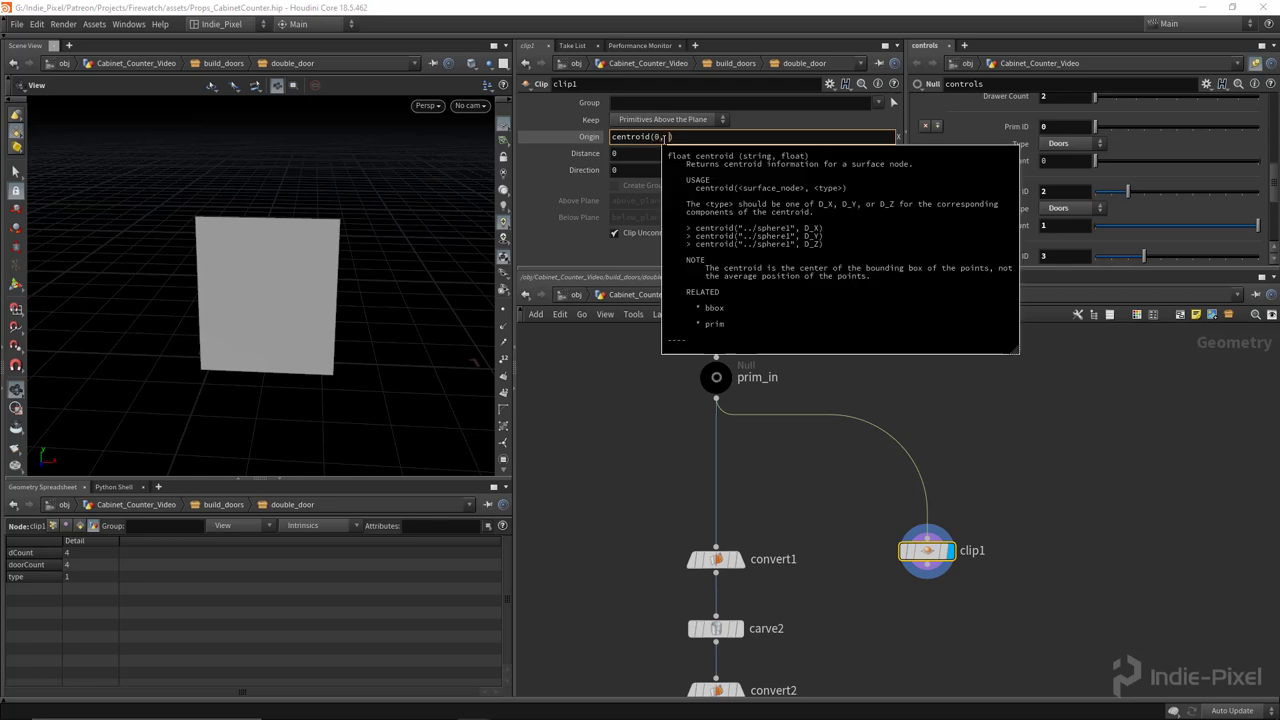
key(ctrl+a)
key(ctrl+c)
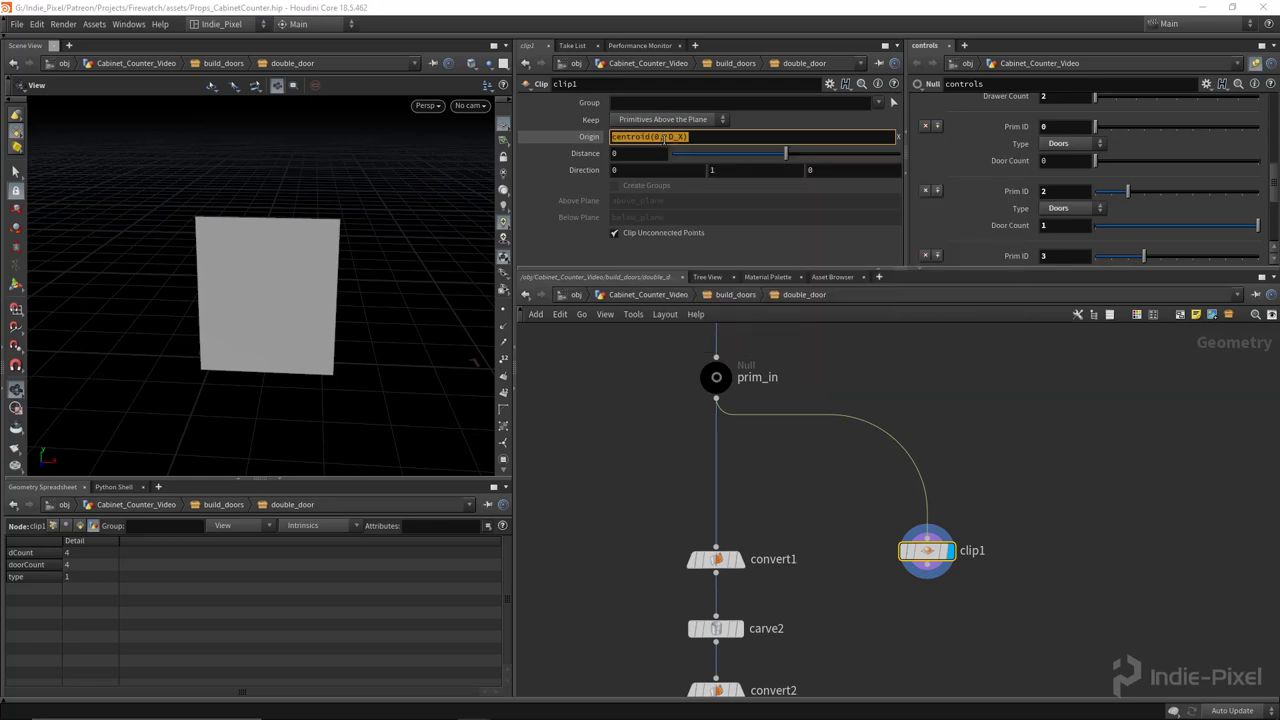
key(Tab)
key(ctrl+v)
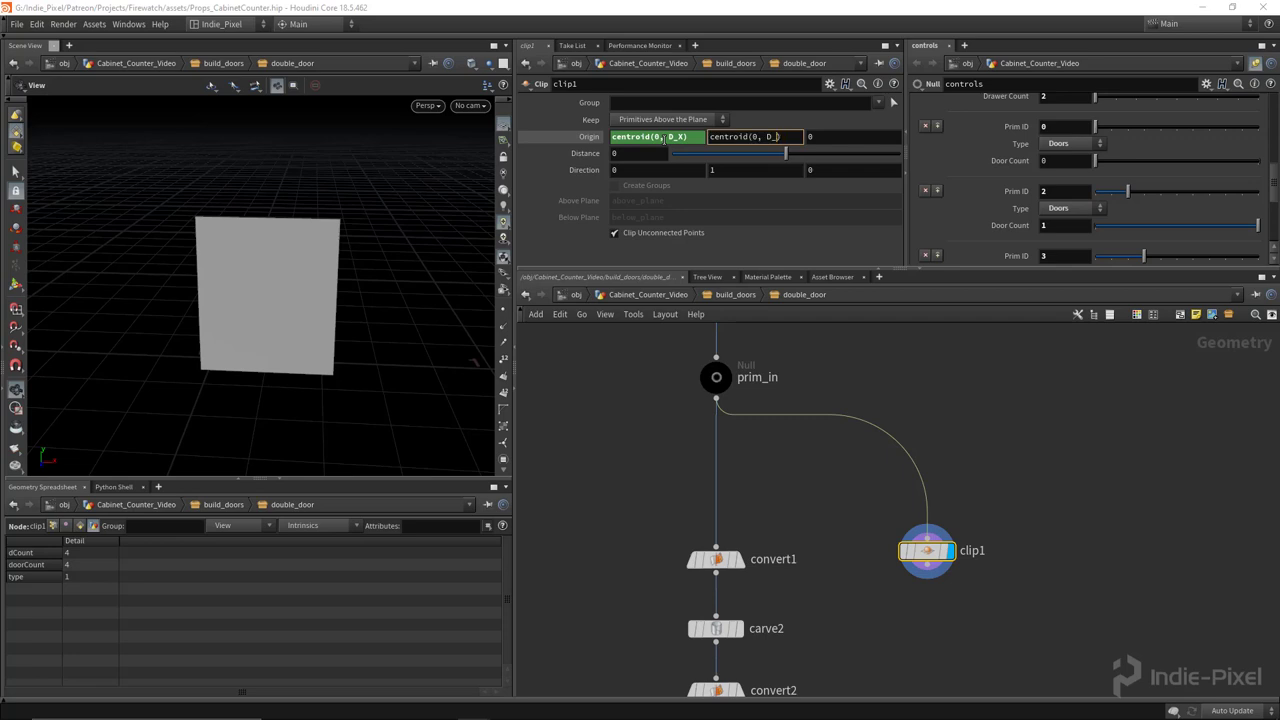
text(Y)
key(Tab)
key(ctrl+v)
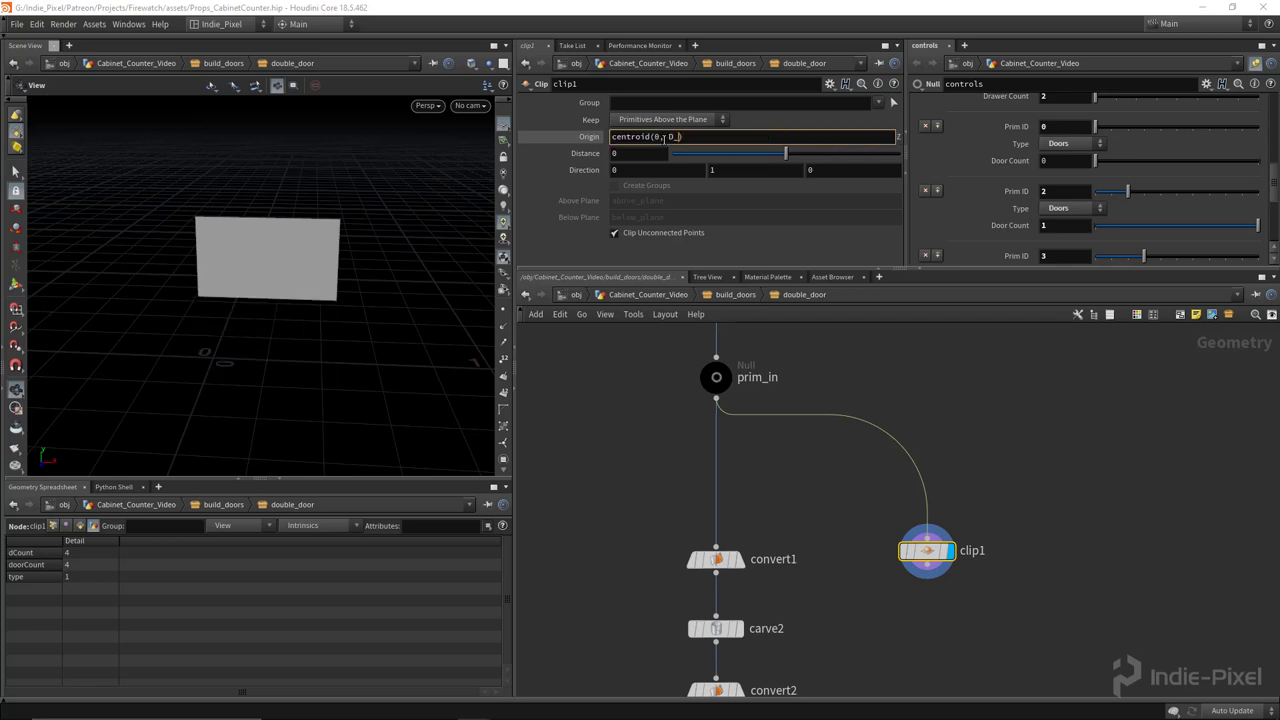
text(Z)
key(Return)
Set clip1's Direction to 1, 0, 0 and its Keep option to All Primitives
click(646, 172)
text(1)
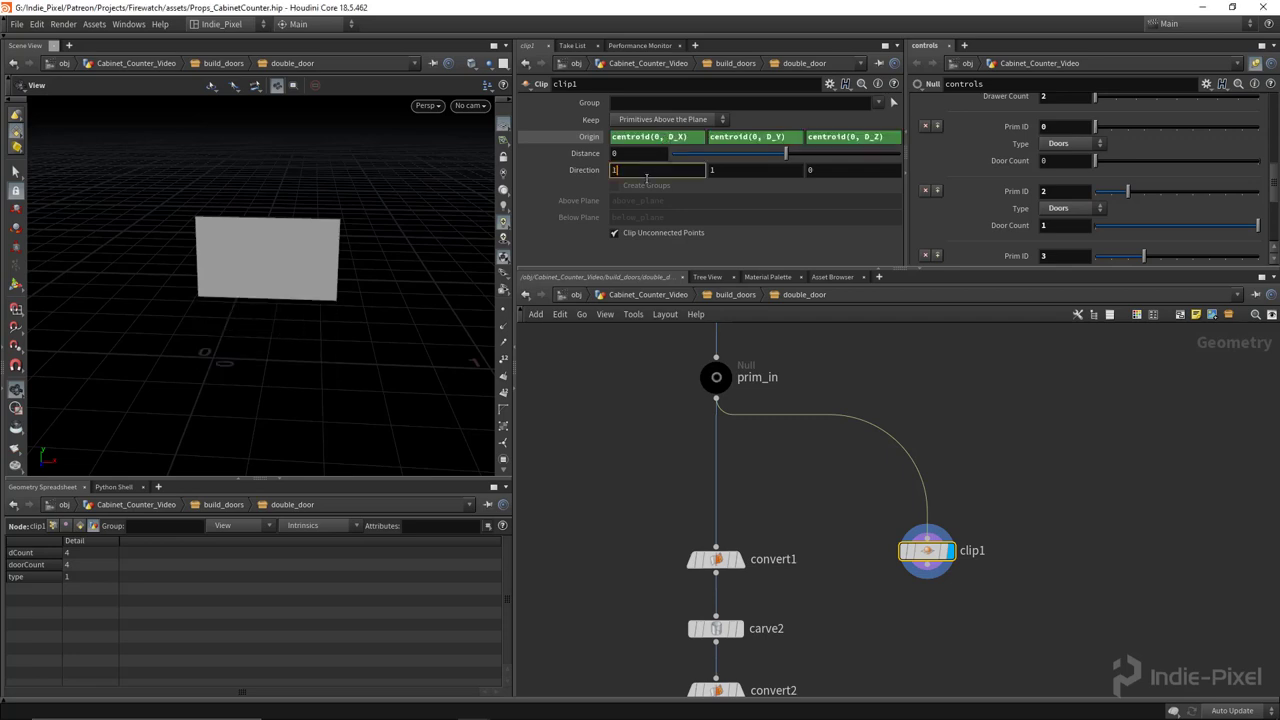
key(Tab)
text(0)
key(Return)
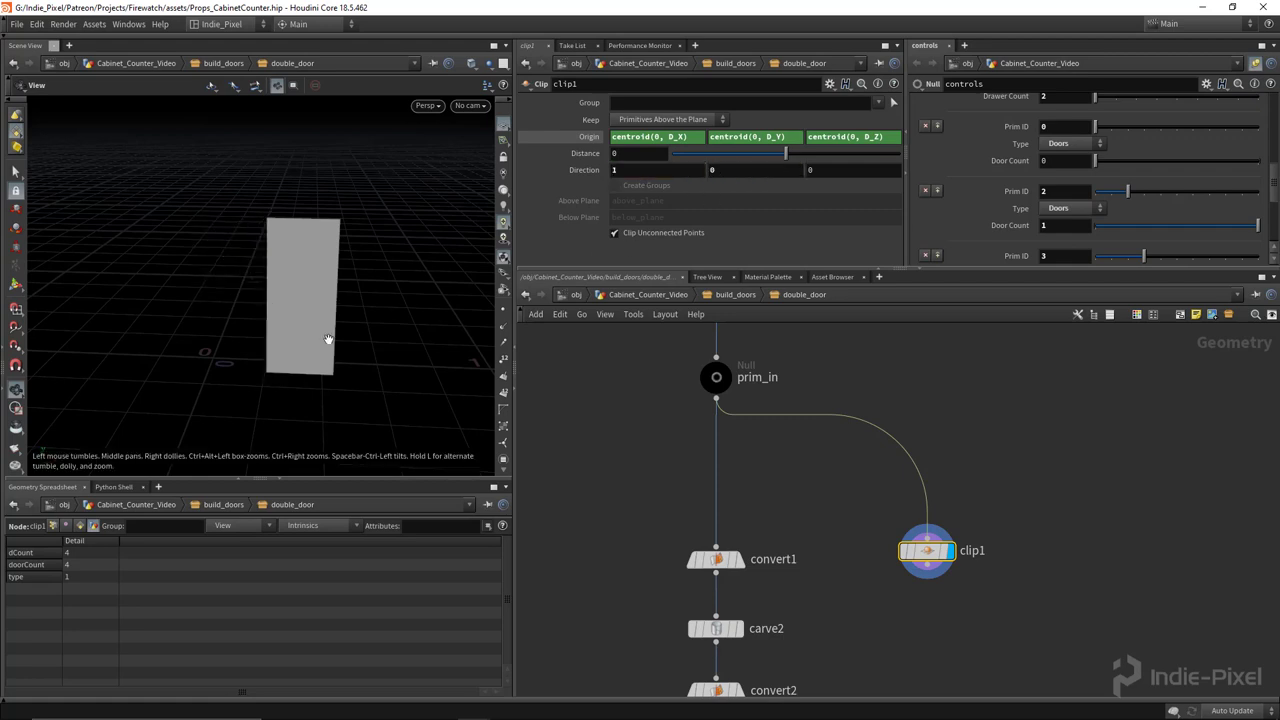
click(665, 119)
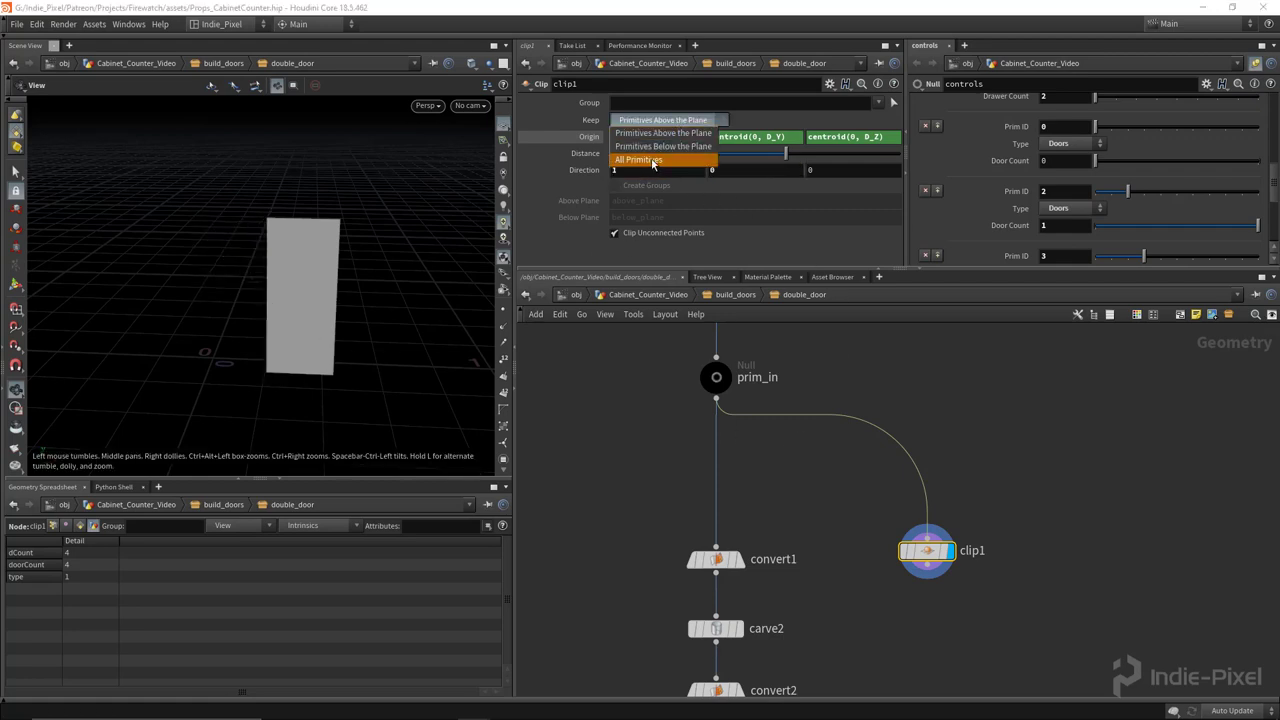
click(655, 154)
drag(261, 304, 265, 289)
Move the convert1, carve2 and convert2 chain aside, feed split1 from clip1 and display split1
middle_drag(836, 470, 842, 454)
drag(818, 430, 731, 537)
drag(763, 535, 662, 499)
click(909, 449)
click(776, 561)
double_click(793, 577)
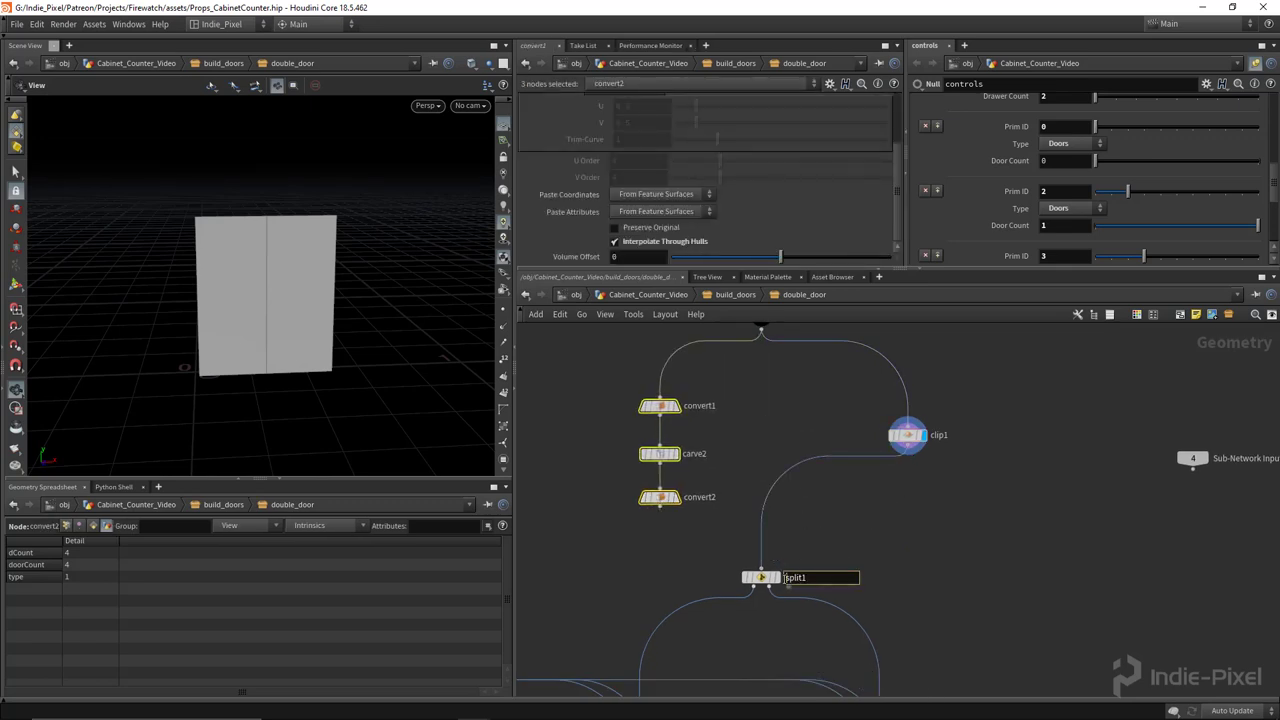
click(827, 541)
click(777, 577)
click(762, 577)
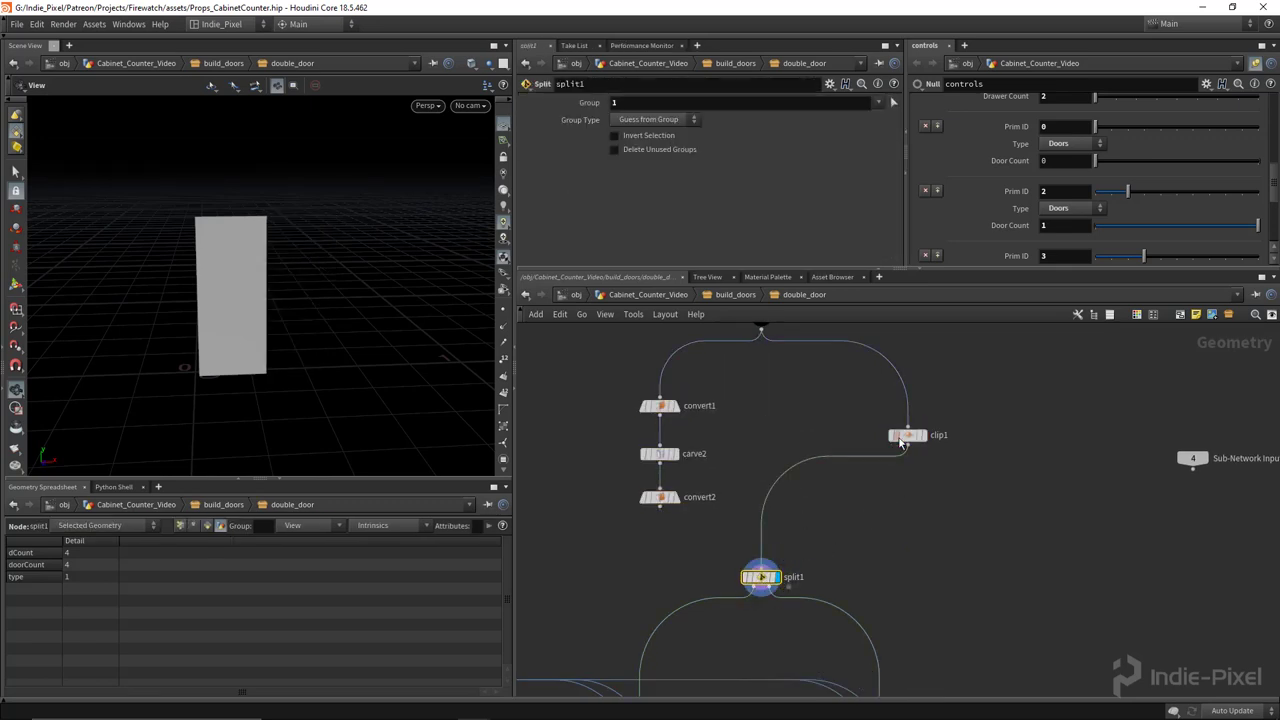
Align clip1 between prim_in and split1 and delete the convert1, carve2 and convert2 nodes
drag(906, 436, 762, 458)
drag(705, 372, 634, 533)
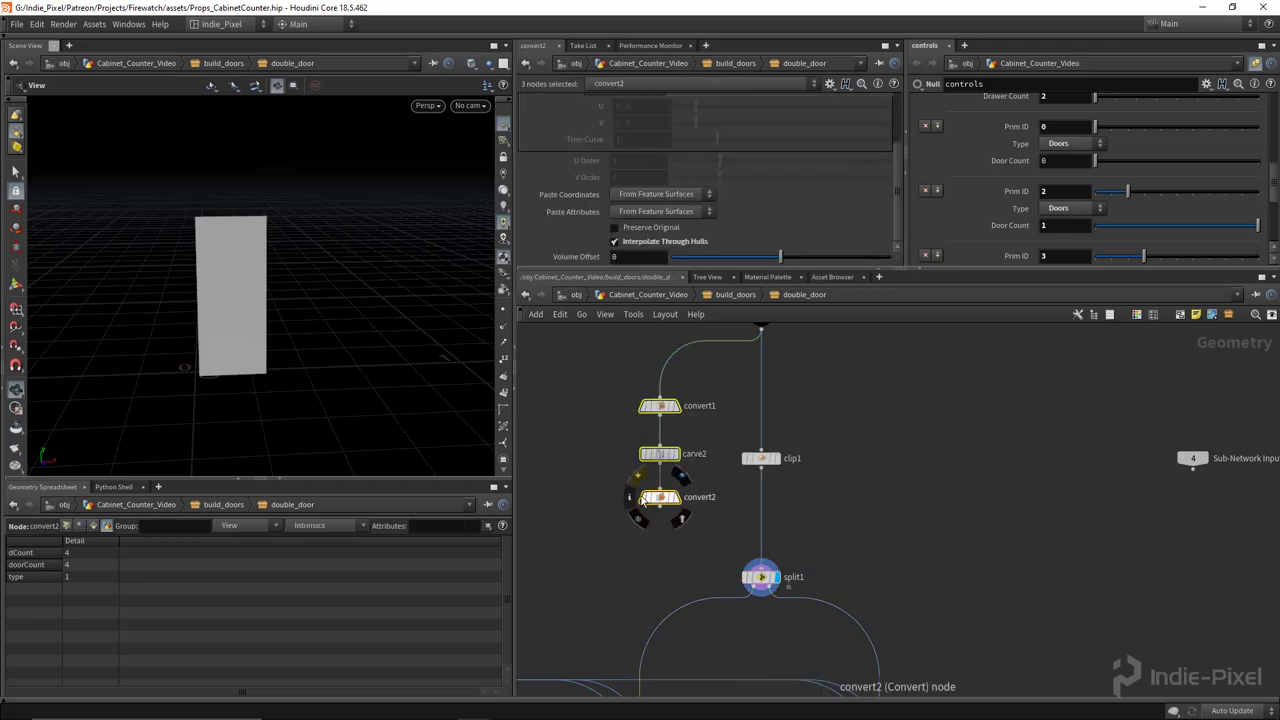
key(Delete)
Copy clip1 and display output0 to check the assembled double doors
scroll(816, 424, down, 3)
click(784, 447)
key(ctrl+c)
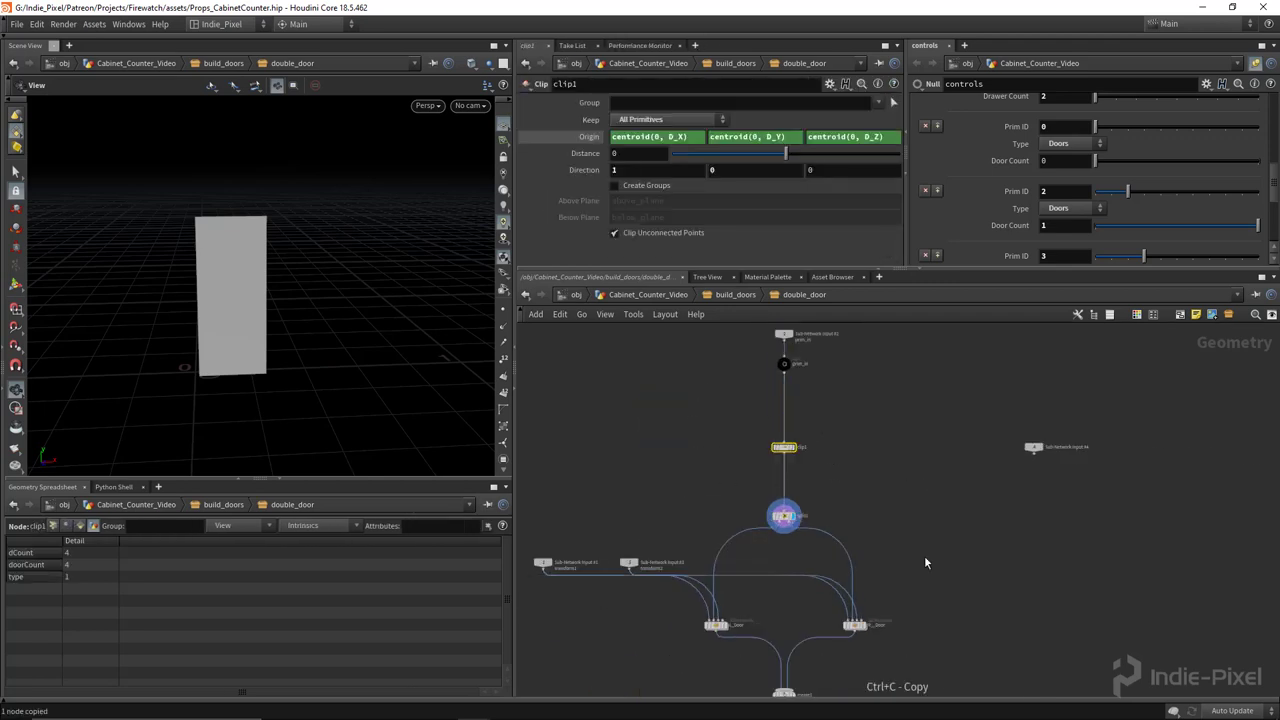
middle_drag(864, 685, 860, 564)
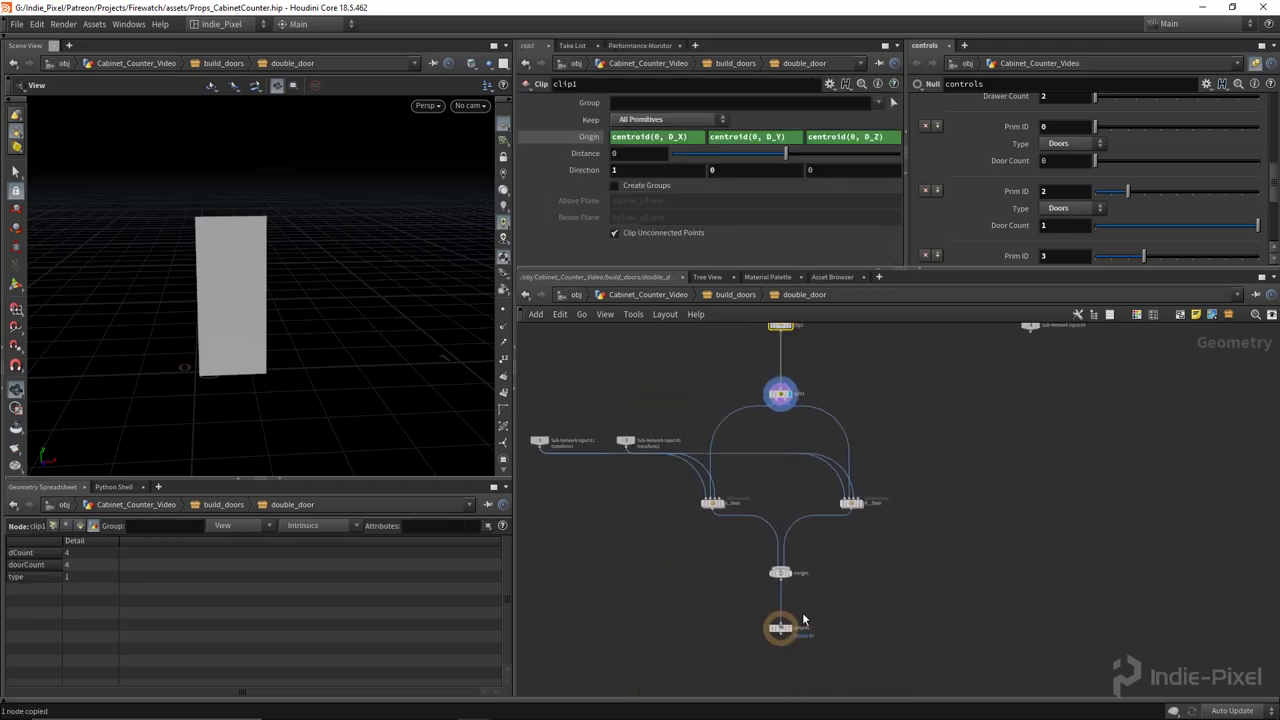
scroll(797, 565, up, 8)
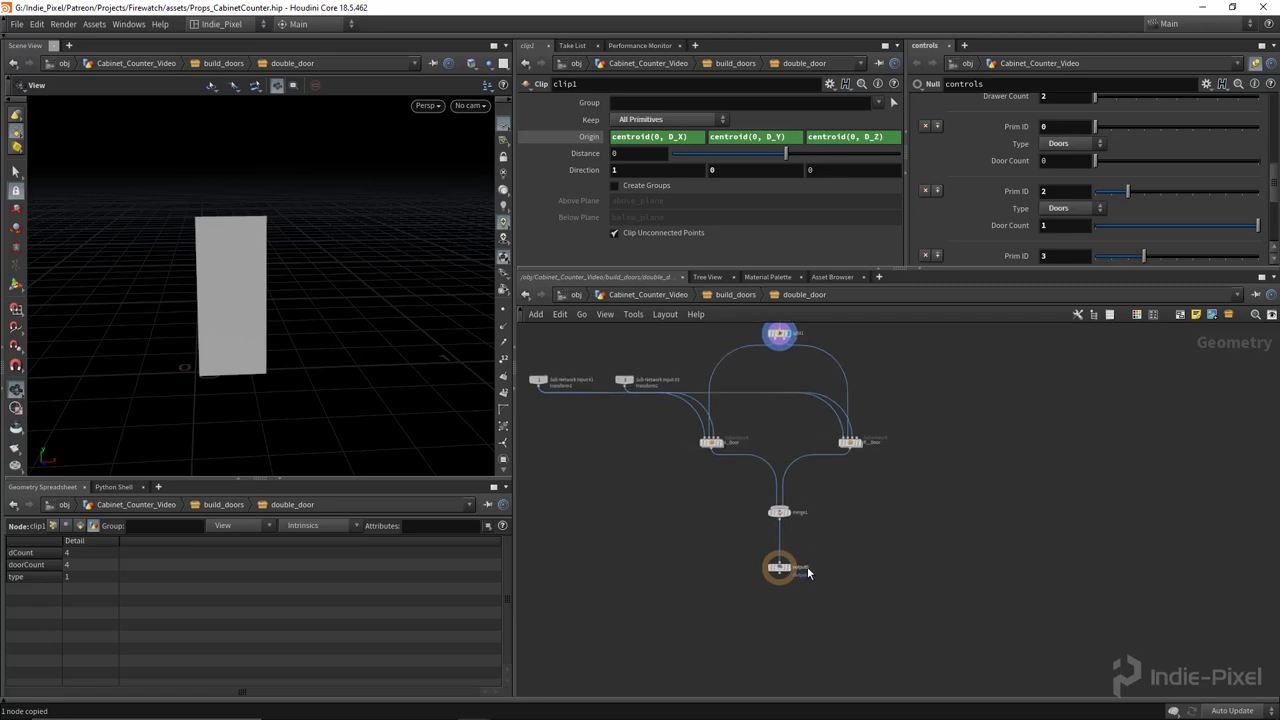
click(797, 562)
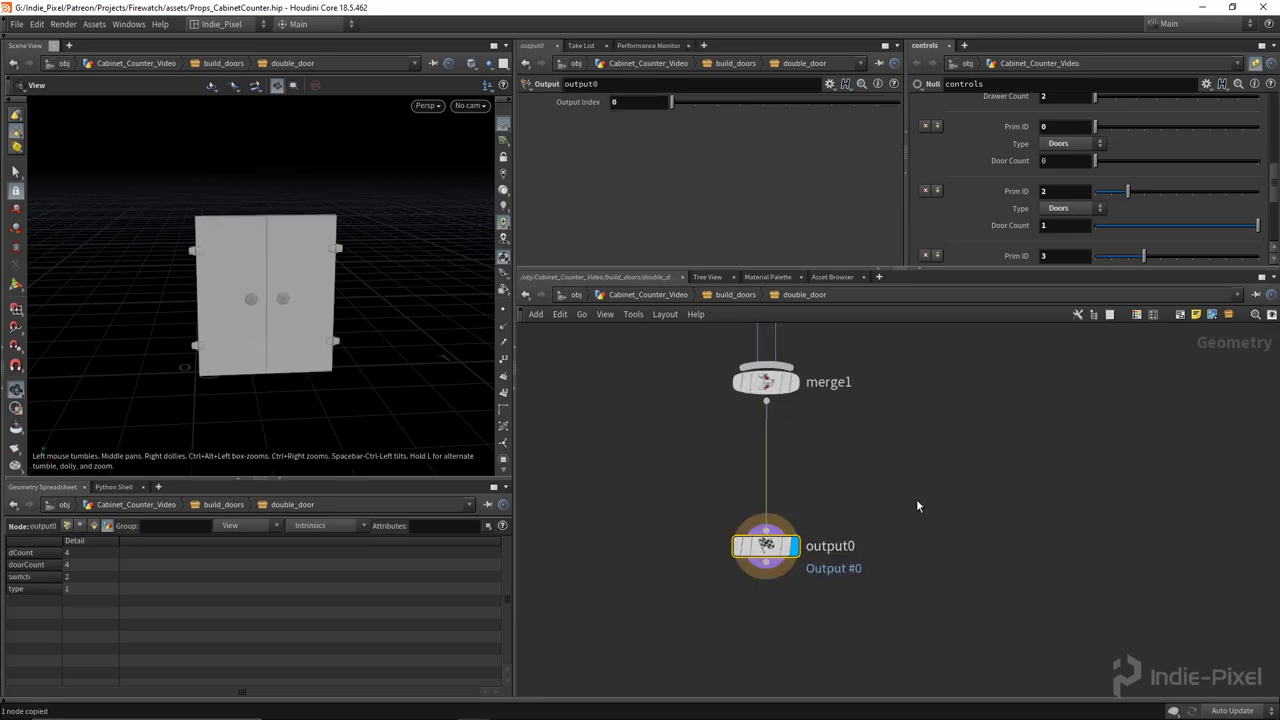
Return to the Cabinet_Counter_Video level and display foreach_end2 to examine hinge and knob placement on each cabinet's doors
key(u)
key(u)
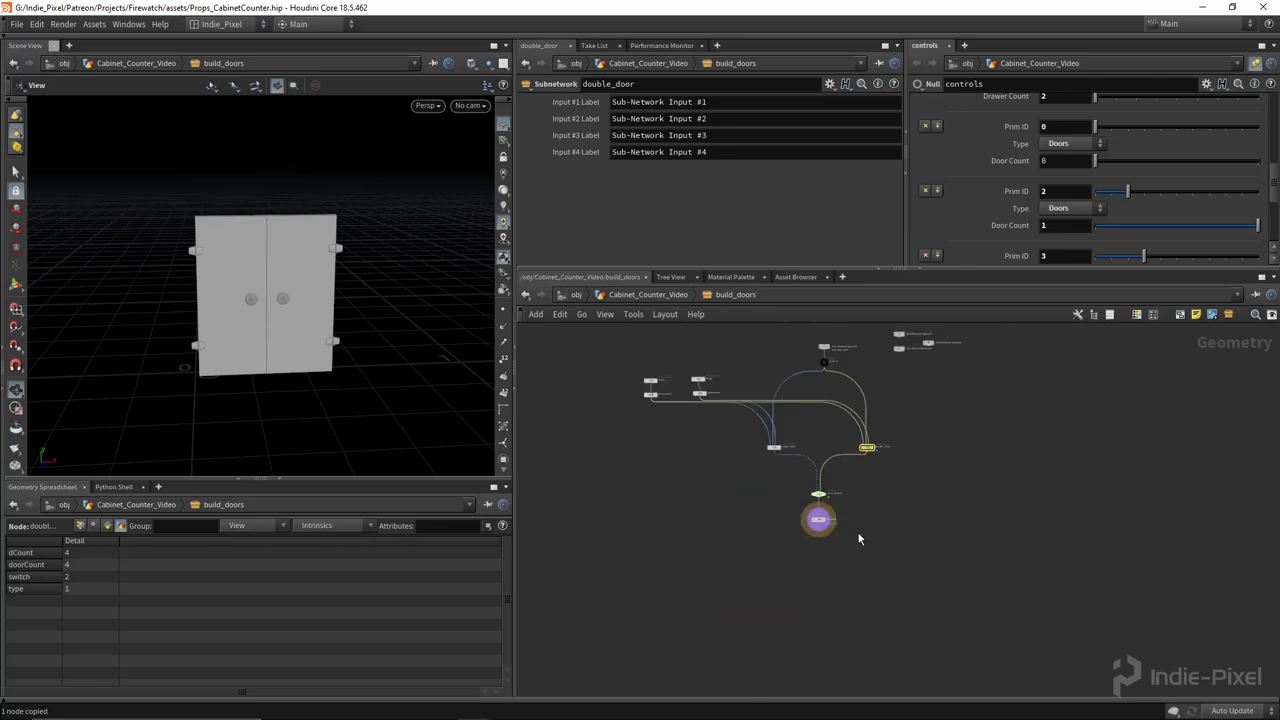
scroll(845, 522, down, 8)
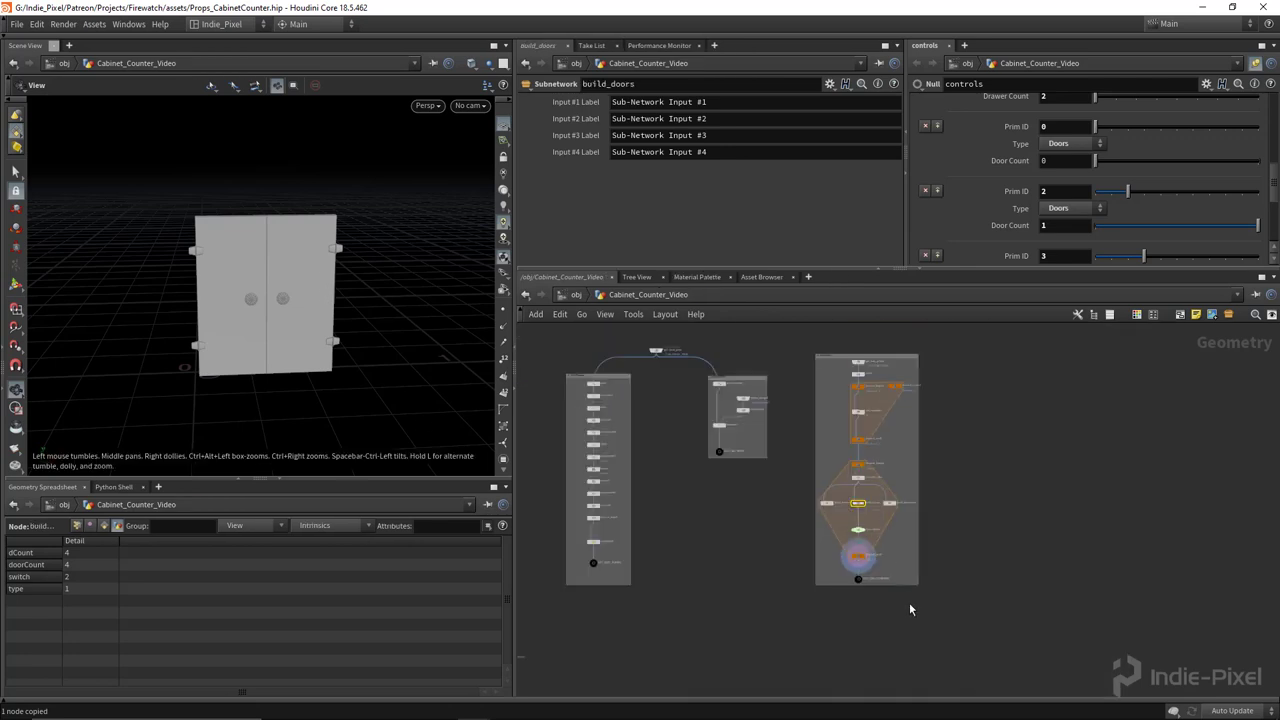
middle_drag(908, 606, 915, 541)
scroll(873, 522, up, 5)
click(889, 518)
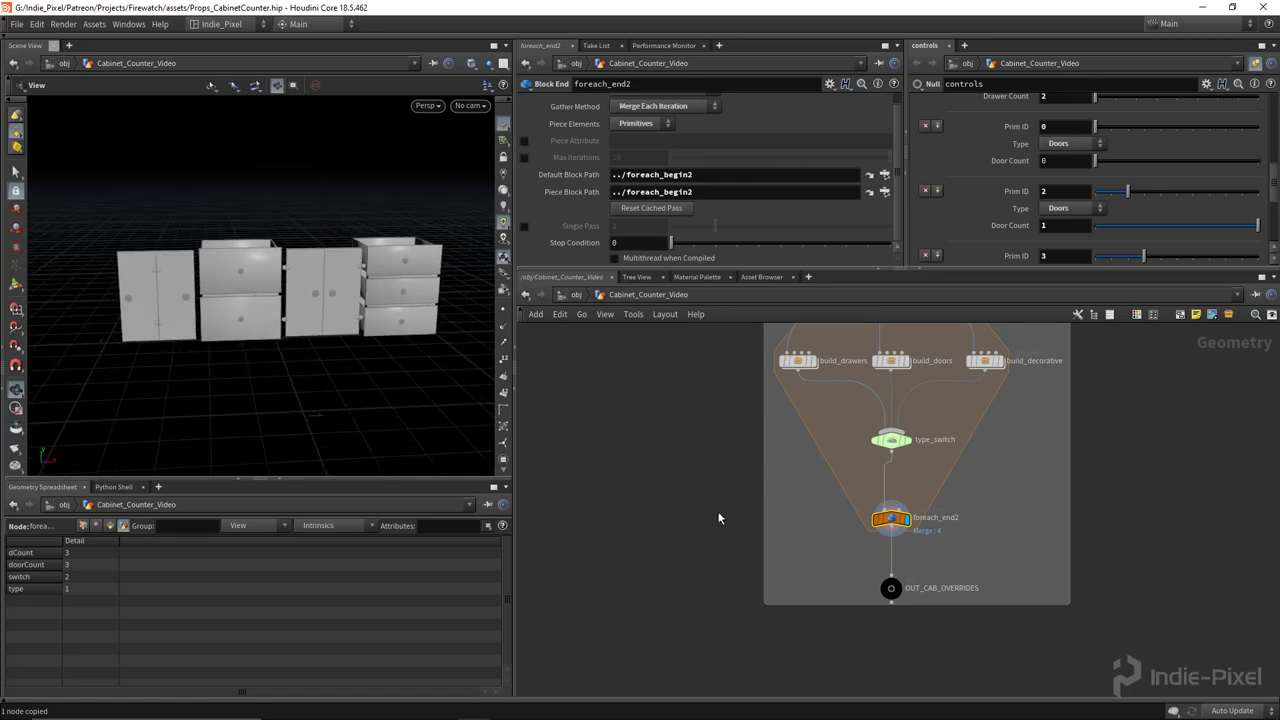
scroll(142, 302, up, 5)
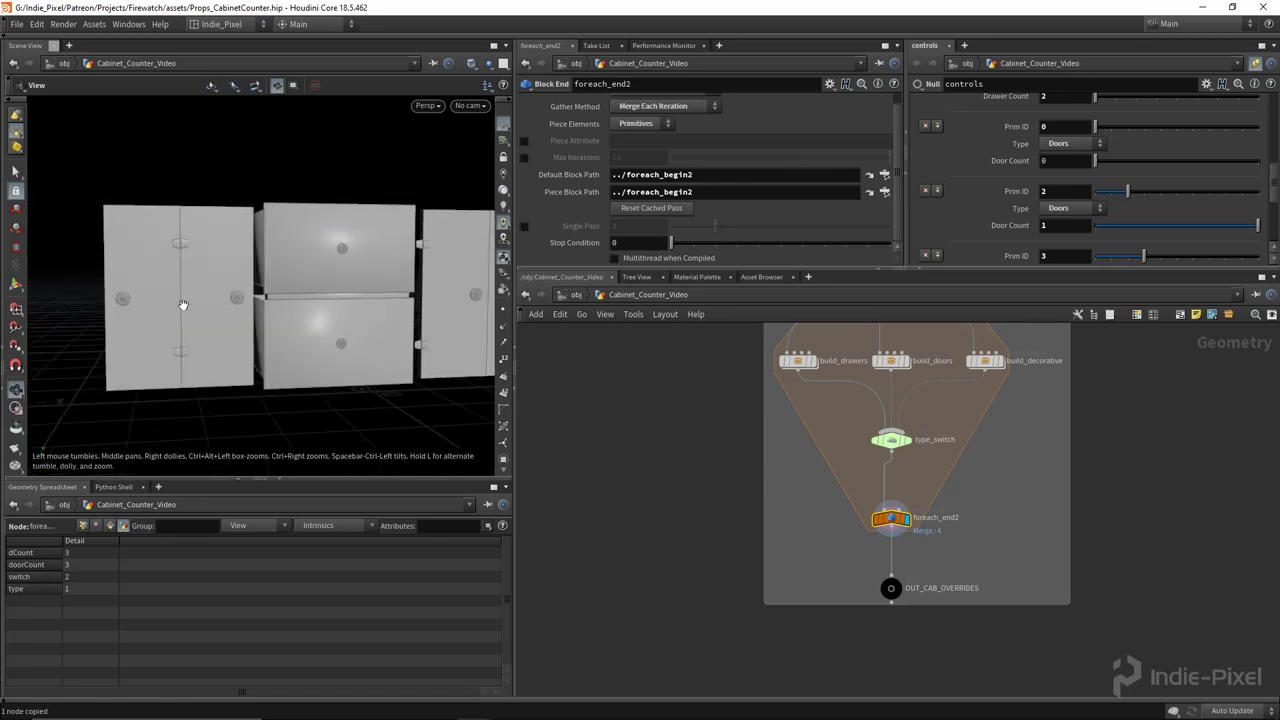
scroll(208, 326, down, 2)
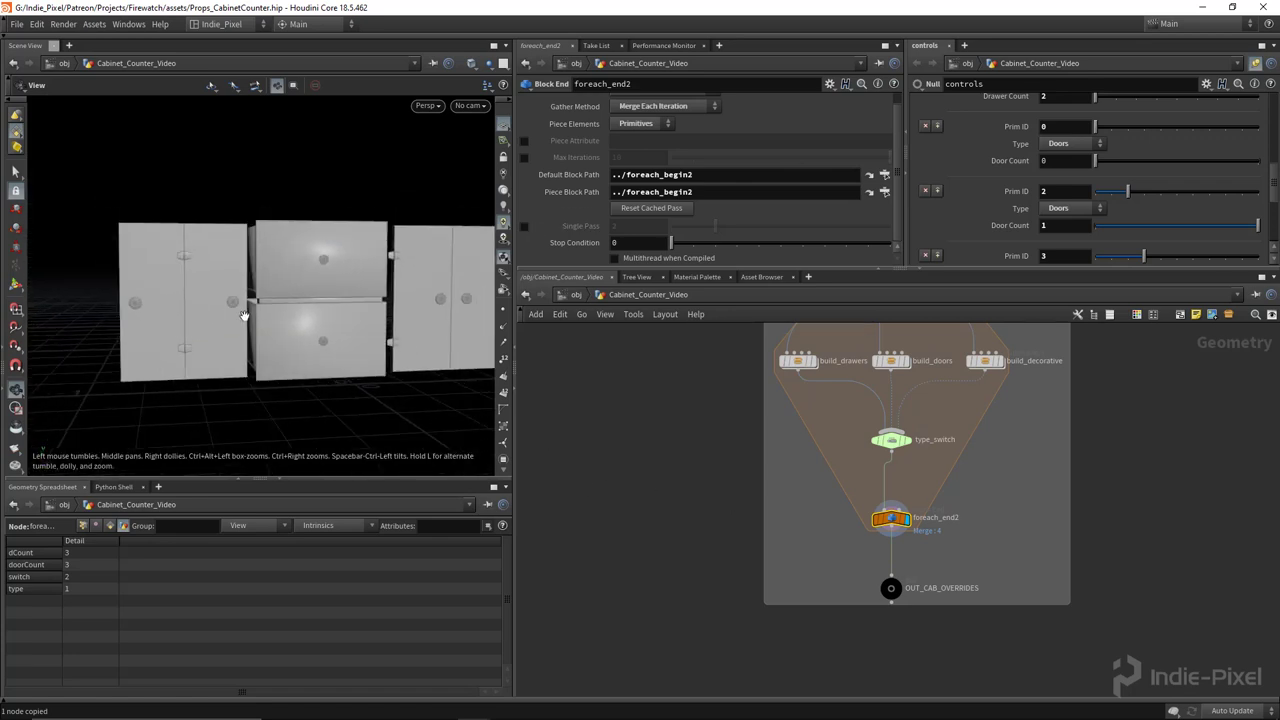
drag(248, 309, 225, 330)
scroll(238, 313, down, 2)
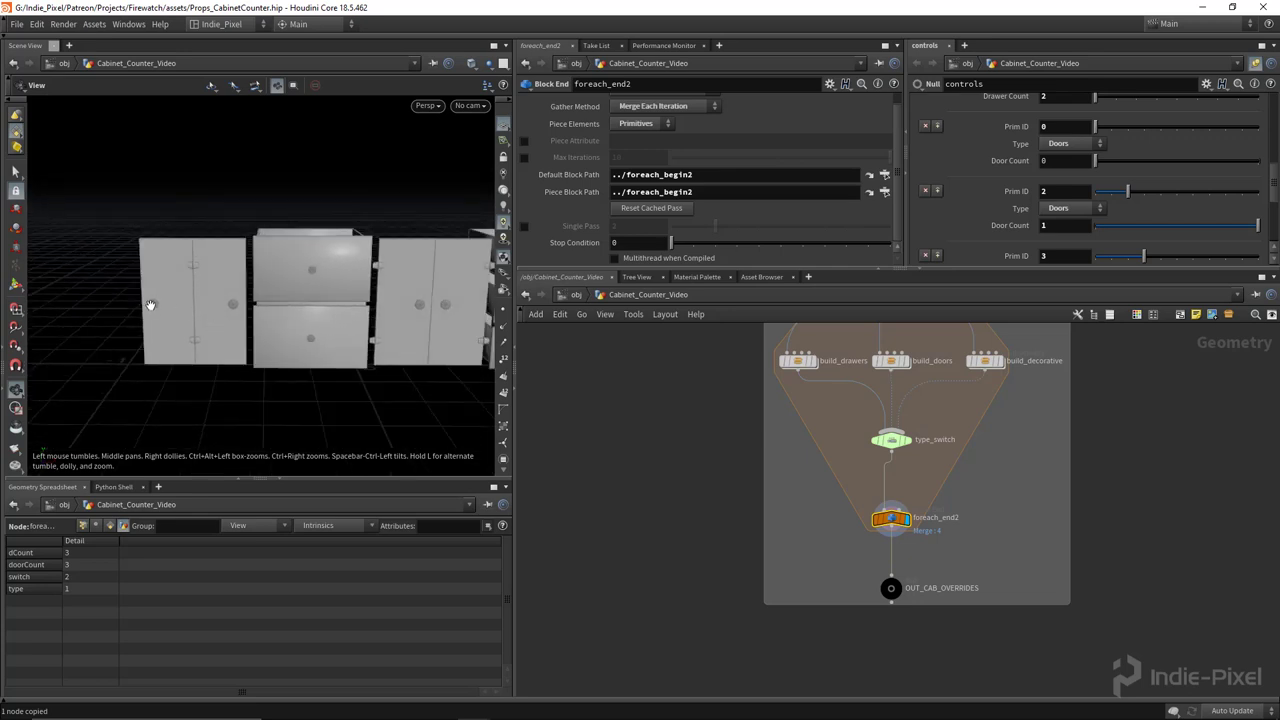
Display OUT_FINAL and examine the doors on the complete cabinet counter
middle_drag(1001, 437, 942, 567)
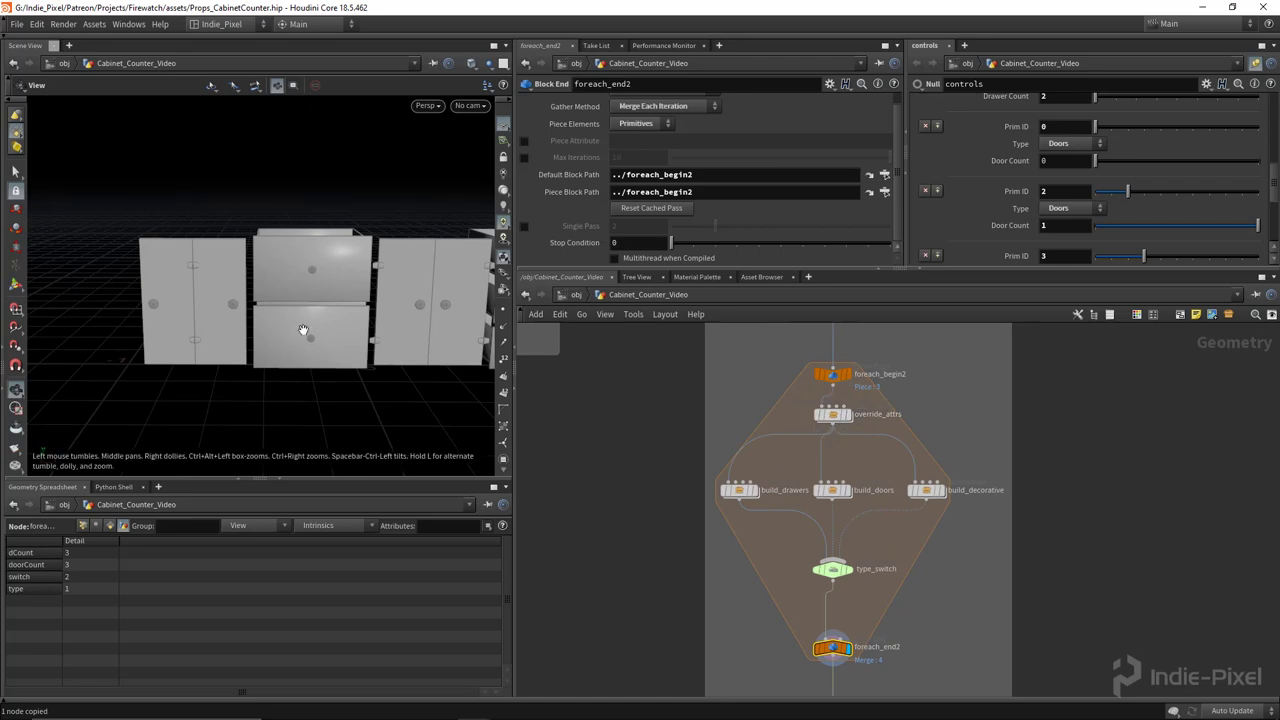
scroll(811, 595, down, 5)
middle_drag(798, 560, 975, 457)
scroll(633, 637, up, 5)
mouse_move(650, 670)
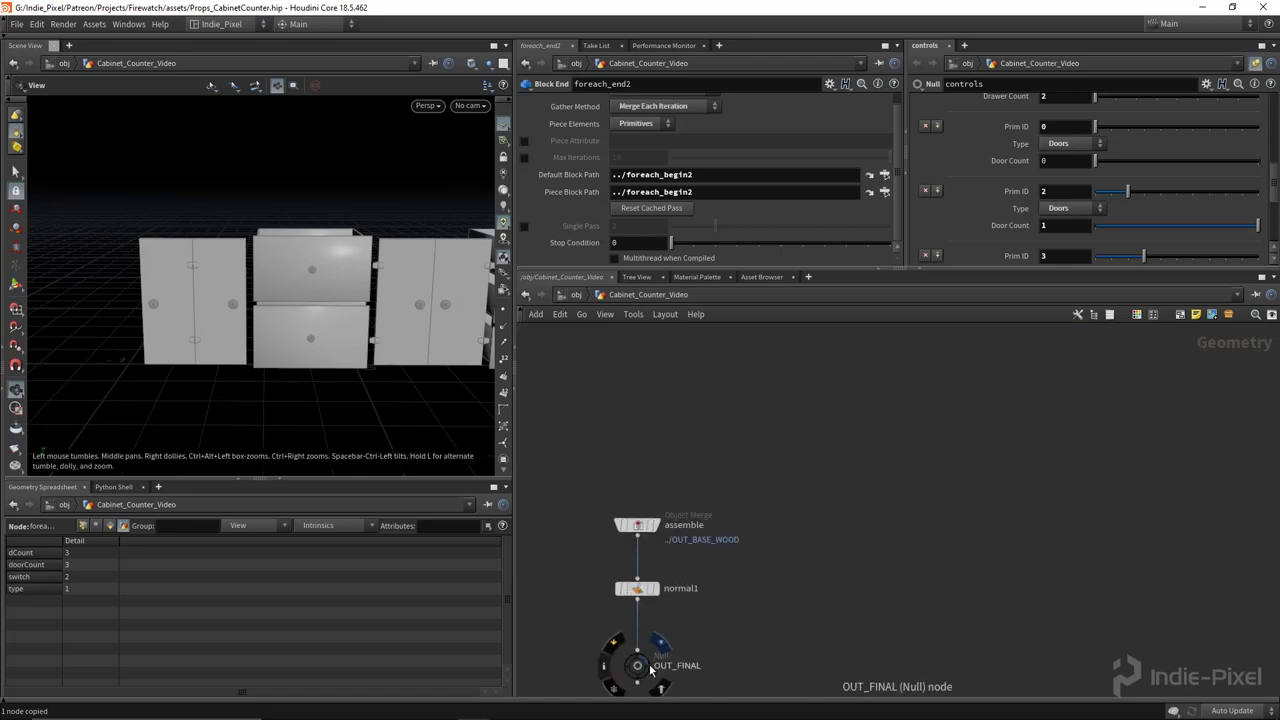
click(661, 643)
scroll(311, 360, down, 2)
drag(311, 360, 326, 334)
scroll(328, 332, up, 2)
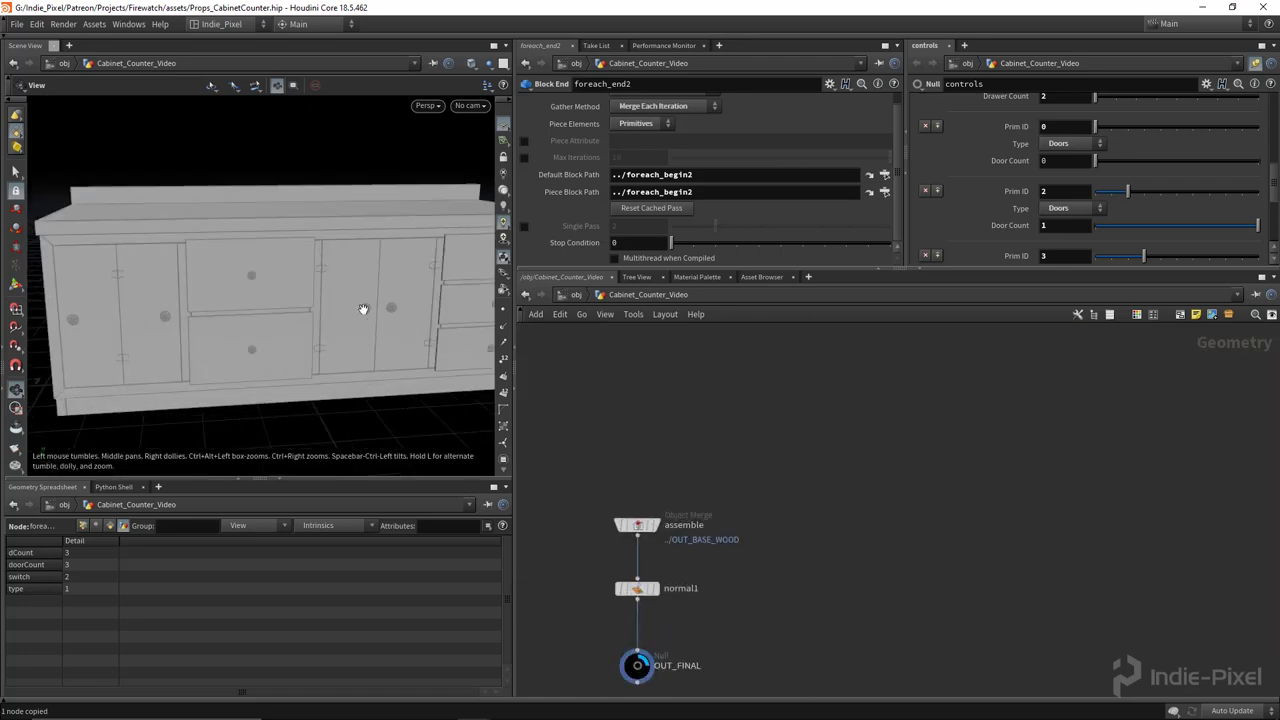
Go back into the double_door subnetwork inside build_doors
scroll(849, 486, down, 5)
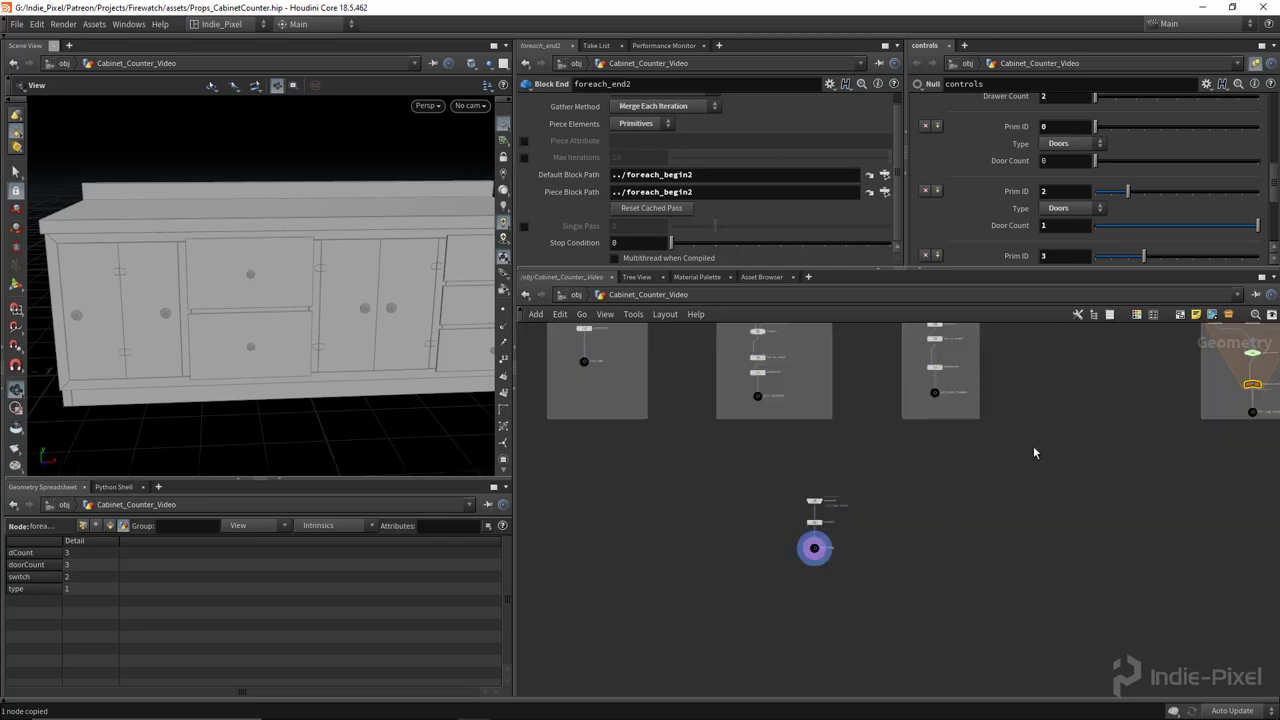
middle_drag(810, 572, 649, 669)
scroll(935, 490, up, 5)
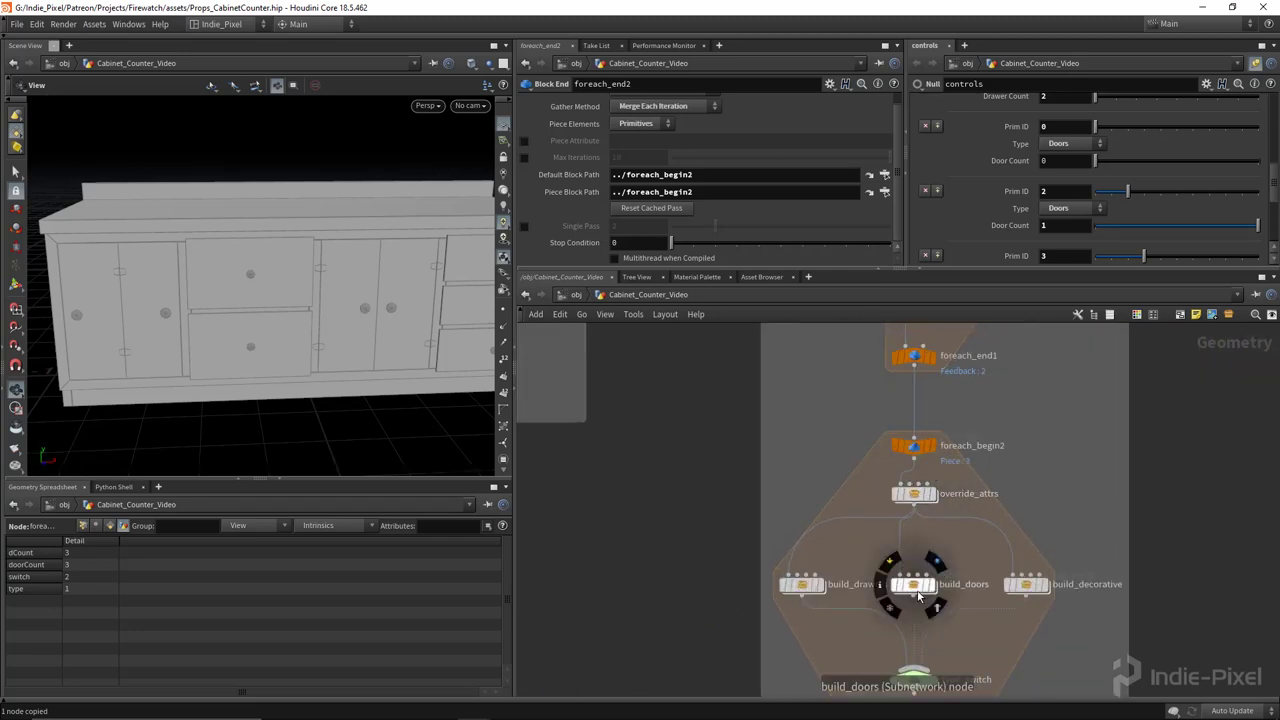
scroll(915, 587, up, 4)
double_click(915, 587)
scroll(840, 380, up, 4)
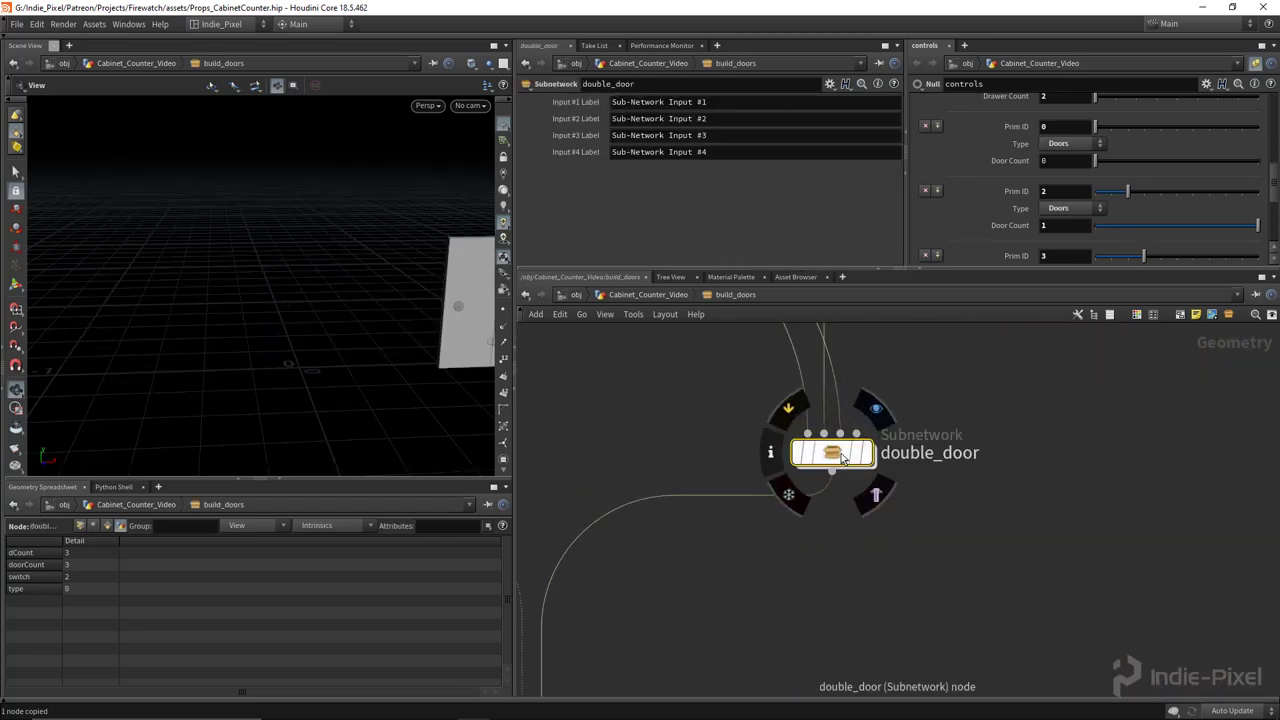
double_click(814, 377)
Display clip1 and turn on primitive numbers to check the order of the two door halves
middle_drag(836, 427, 838, 564)
scroll(838, 561, down, 5)
middle_drag(824, 380, 830, 537)
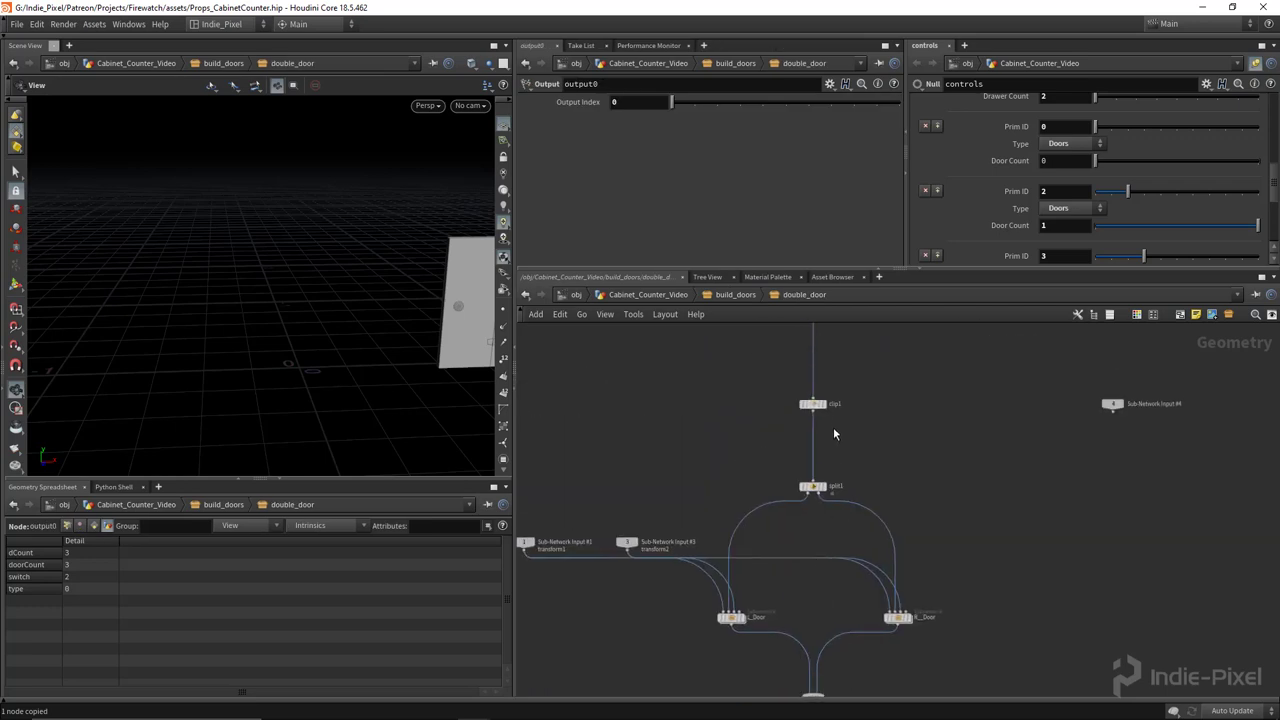
scroll(829, 402, up, 3)
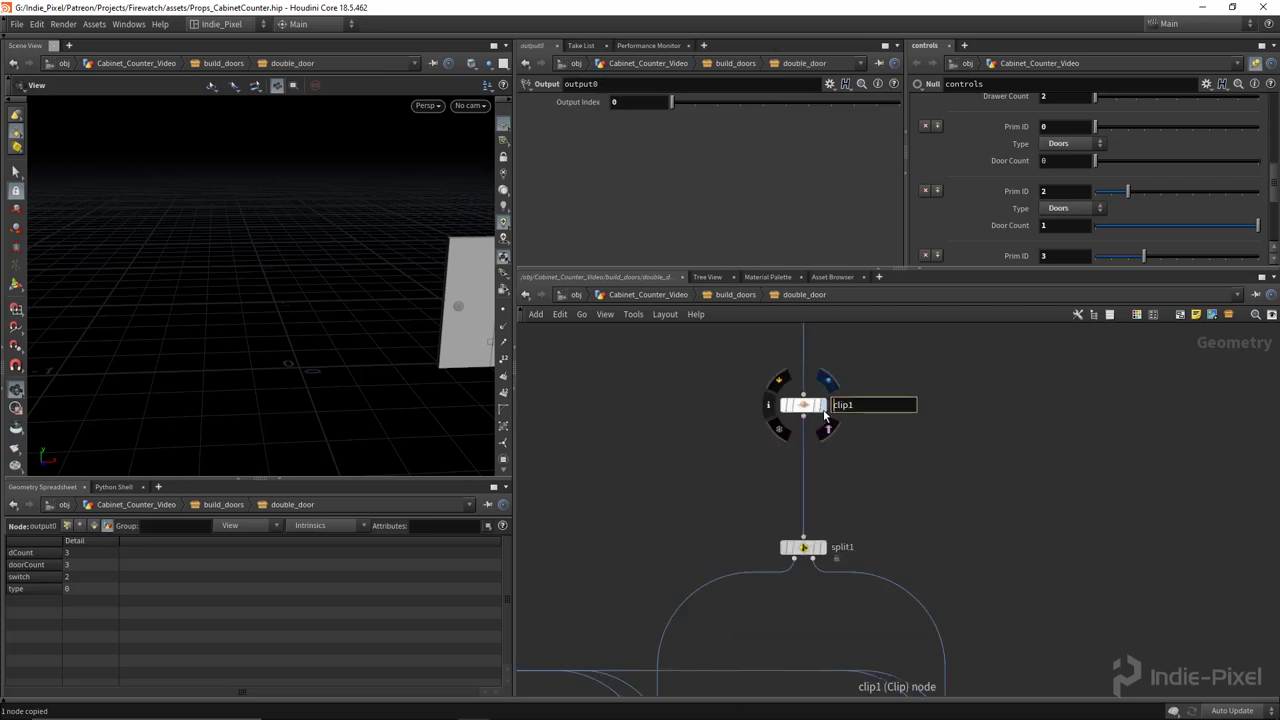
click(823, 404)
middle_drag(205, 302, 55, 326)
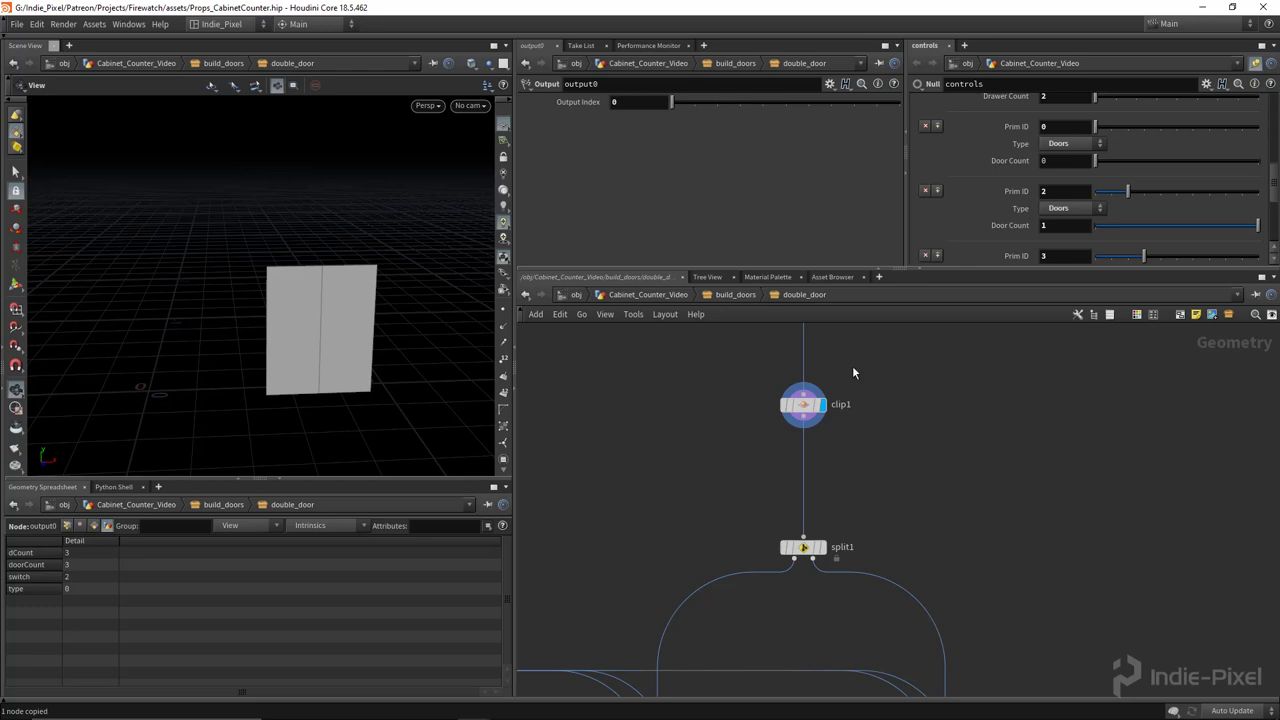
click(795, 406)
click(503, 389)
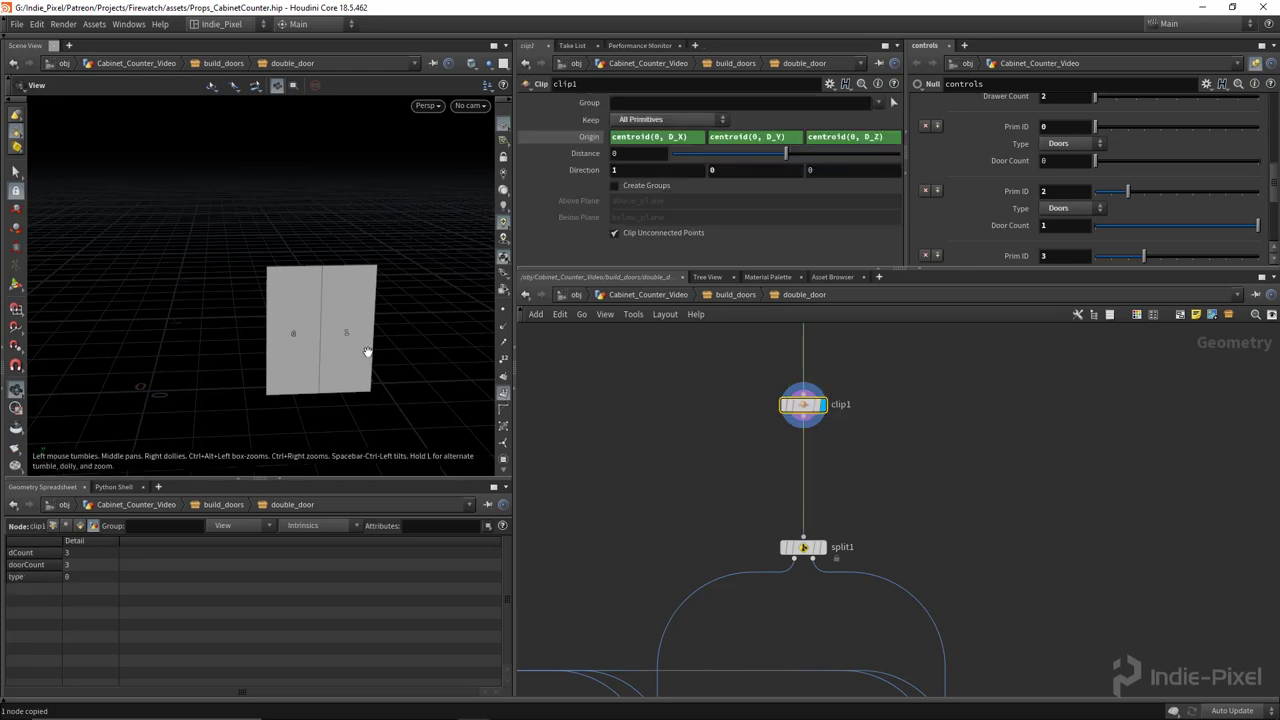
scroll(684, 455, down, 3)
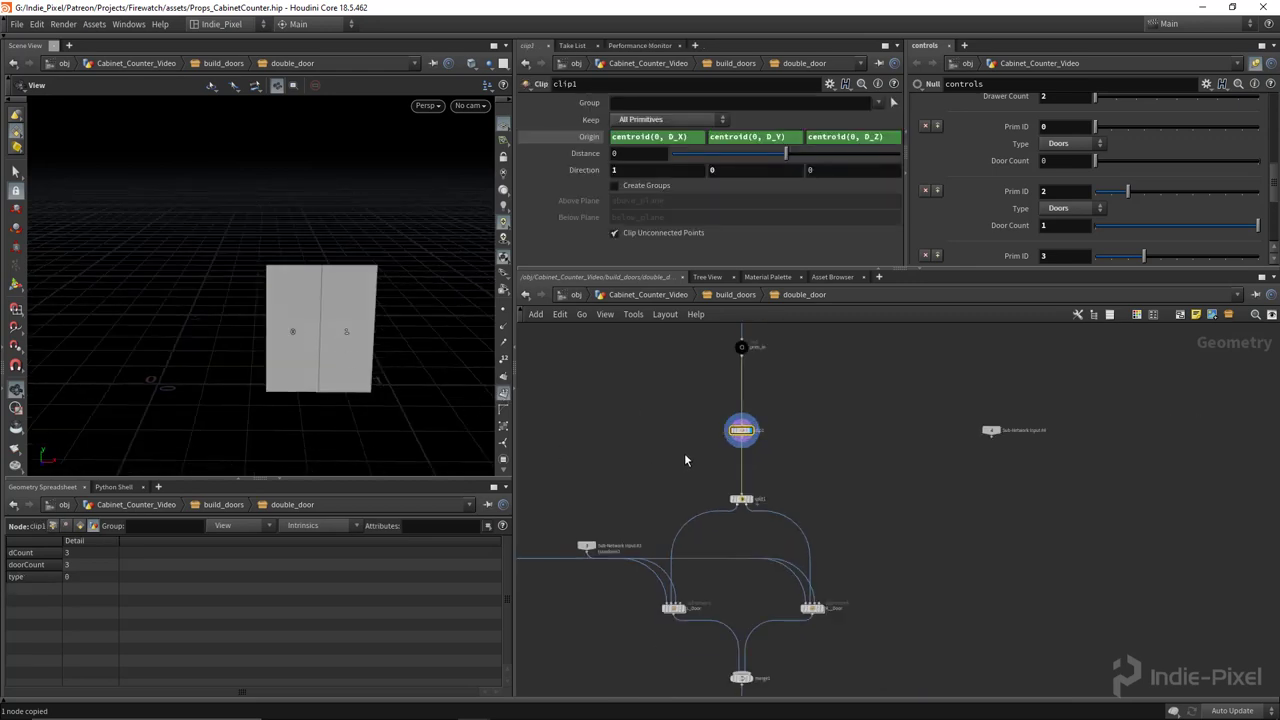
Insert a Sort node between clip1 and split1, display it and set its Point Sort to By X
scroll(706, 456, up, 5)
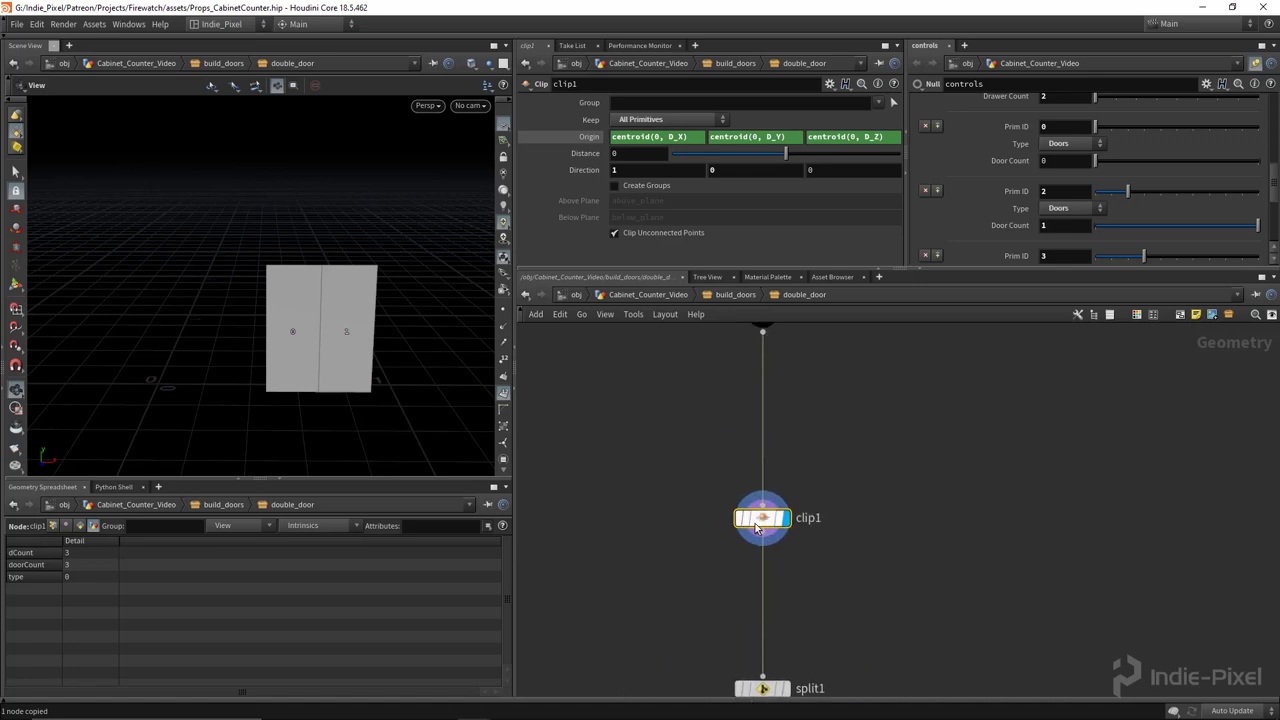
key(Tab)
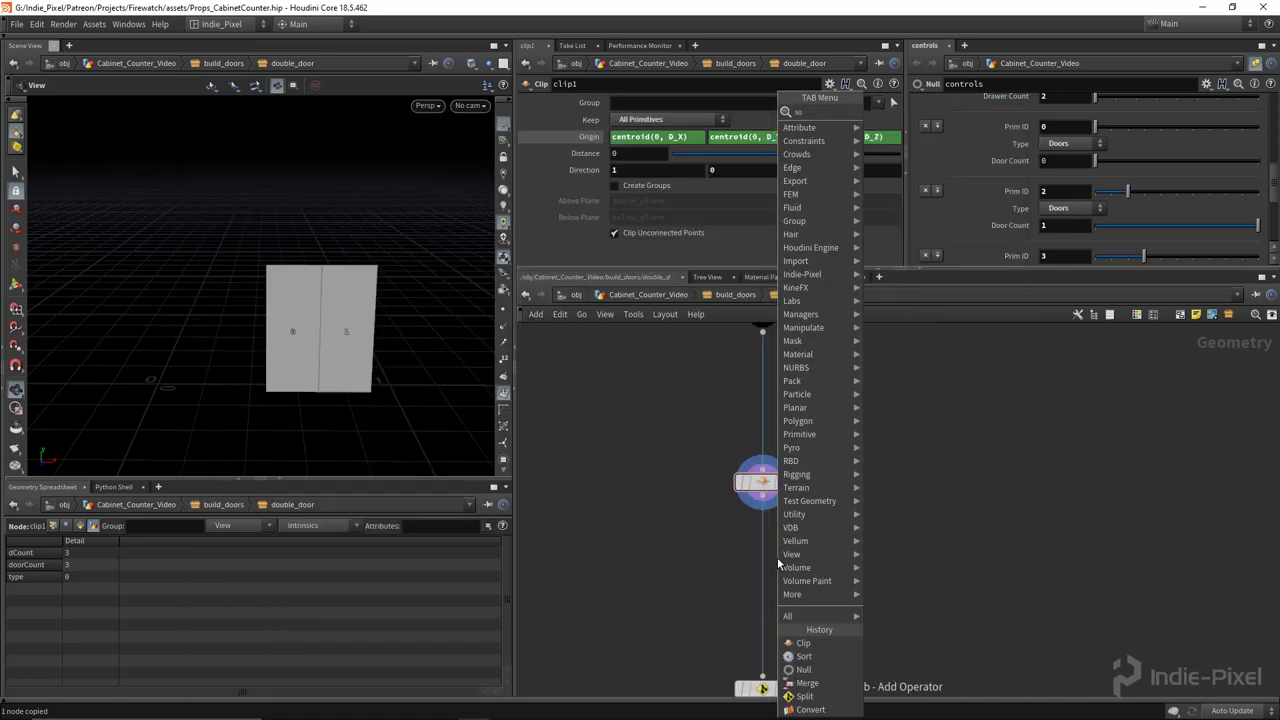
key(Escape)
key(ctrl+v)
click(763, 560)
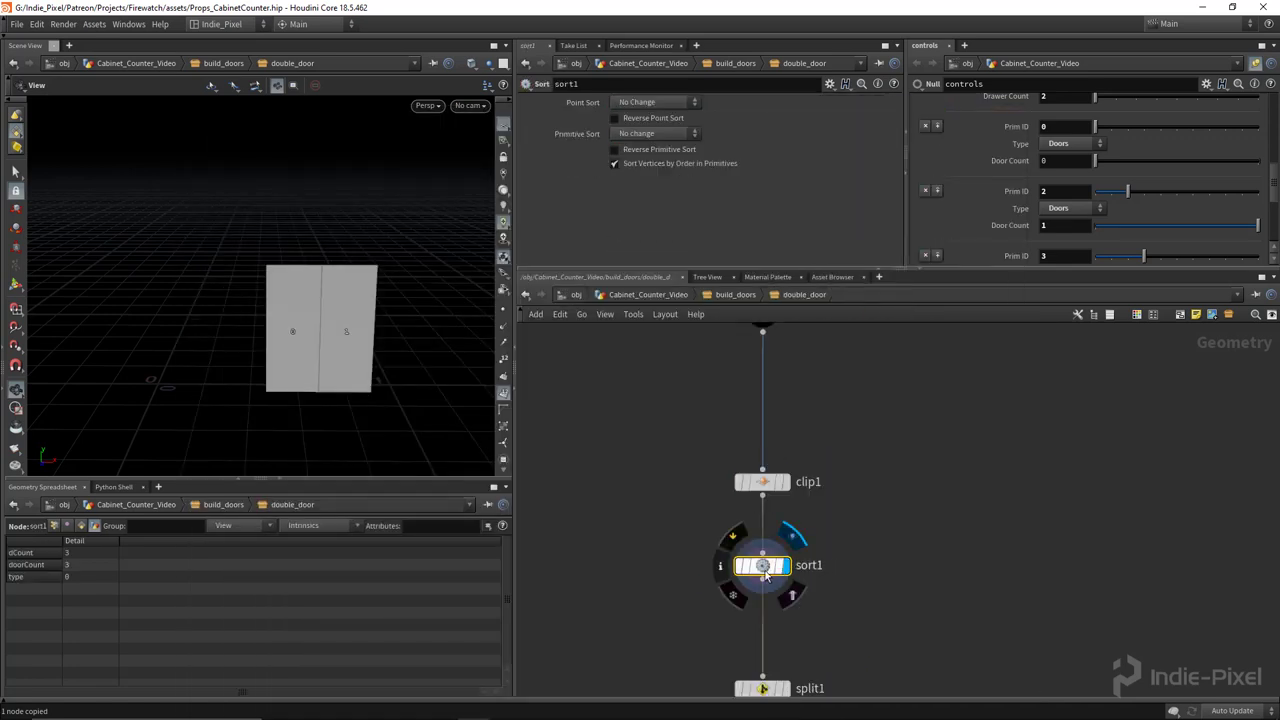
click(655, 101)
click(644, 141)
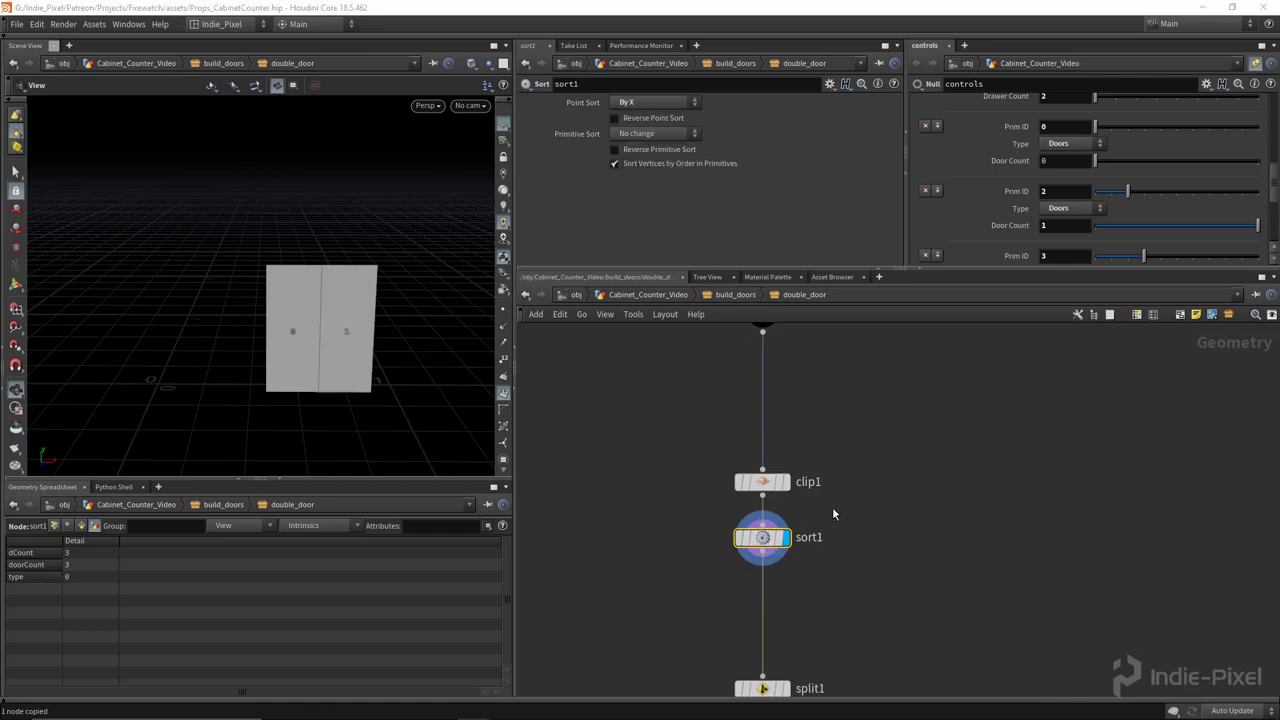
Set the Group of split1 to 0
middle_drag(840, 561, 840, 464)
click(760, 592)
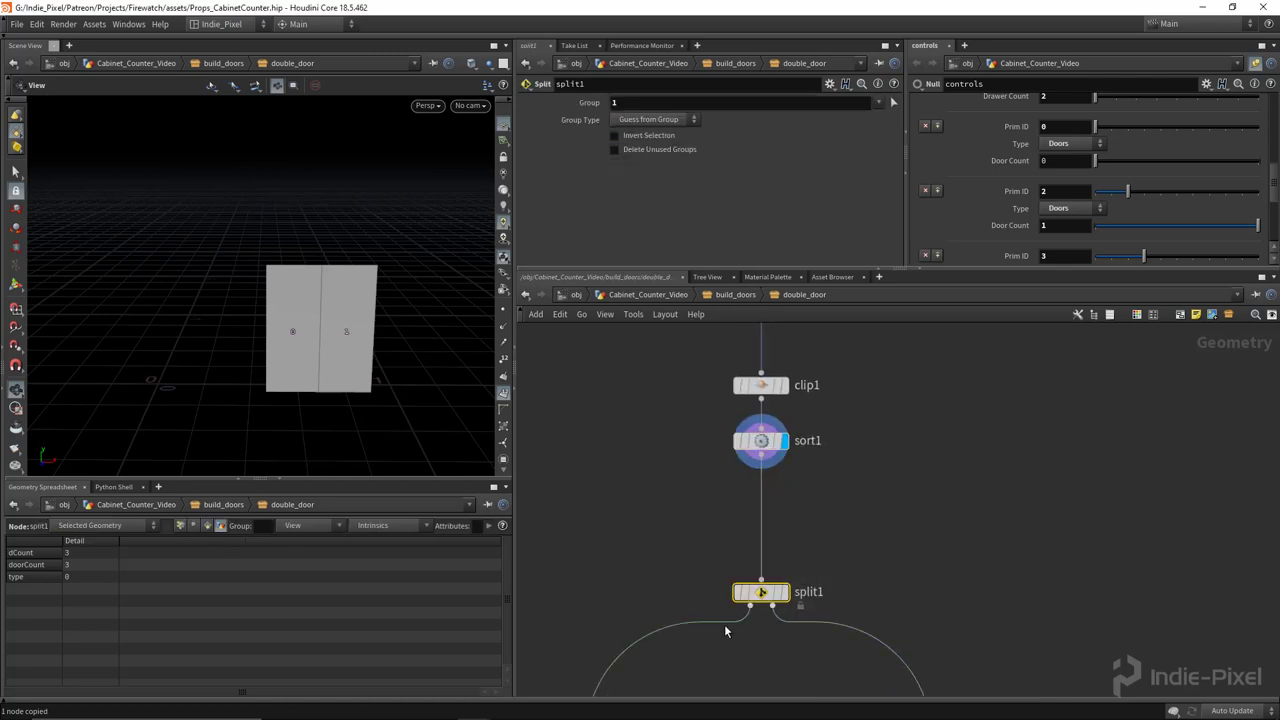
click(645, 104)
key(Return)
Display output0 of the double_door network and turn off primitive numbers
scroll(724, 383, down, 5)
middle_drag(699, 594, 708, 477)
scroll(757, 612, up, 5)
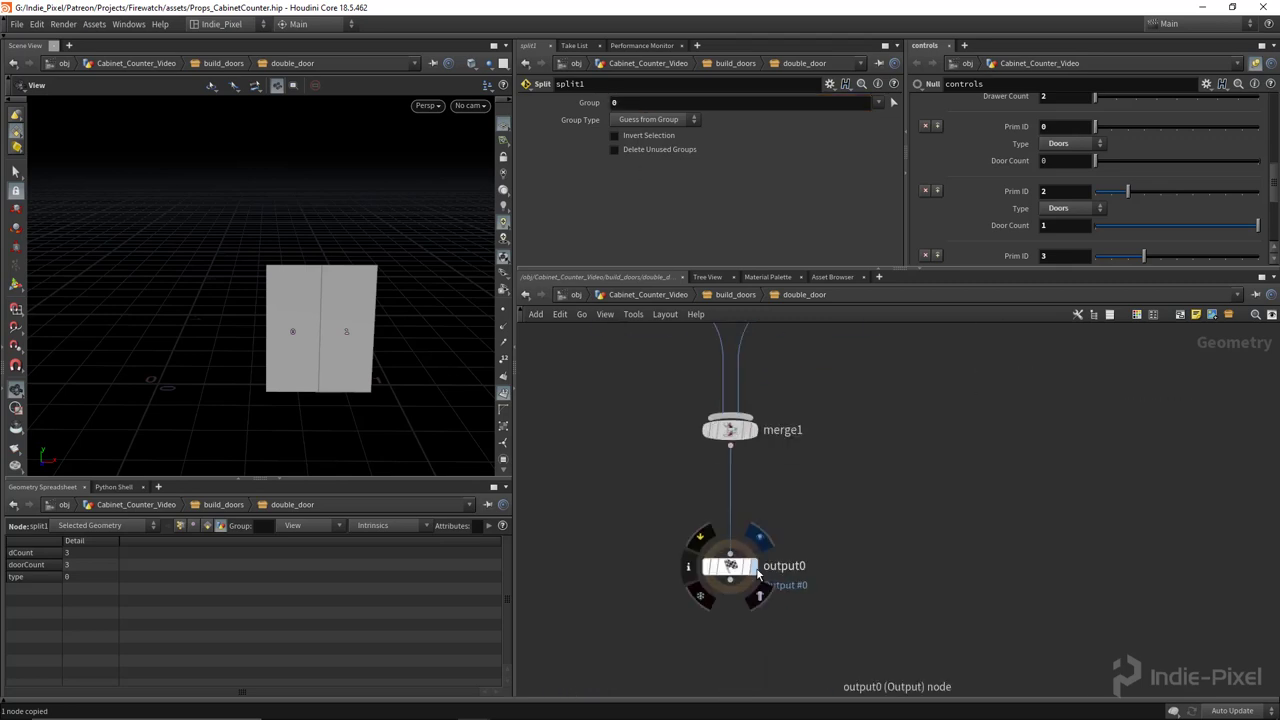
click(761, 538)
click(503, 395)
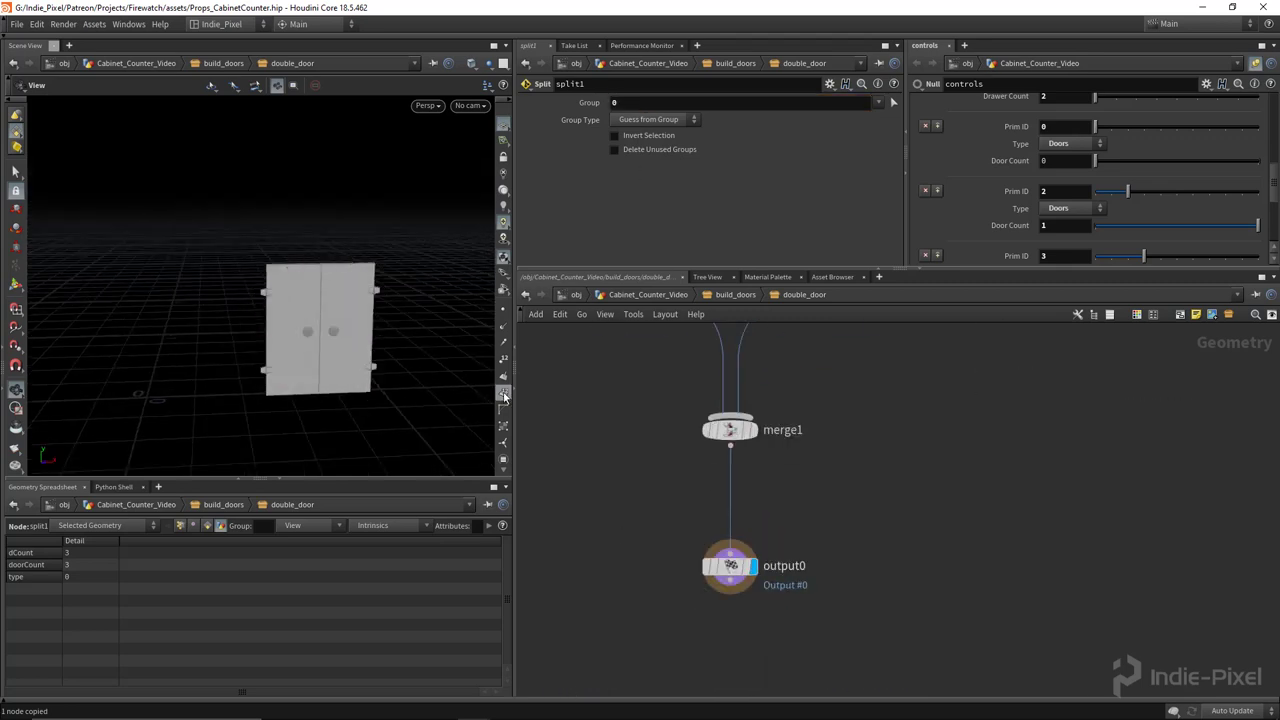
Return to the Cabinet_Counter_Video level and examine the knobs and hinges on the full cabinet's doors
key(u)
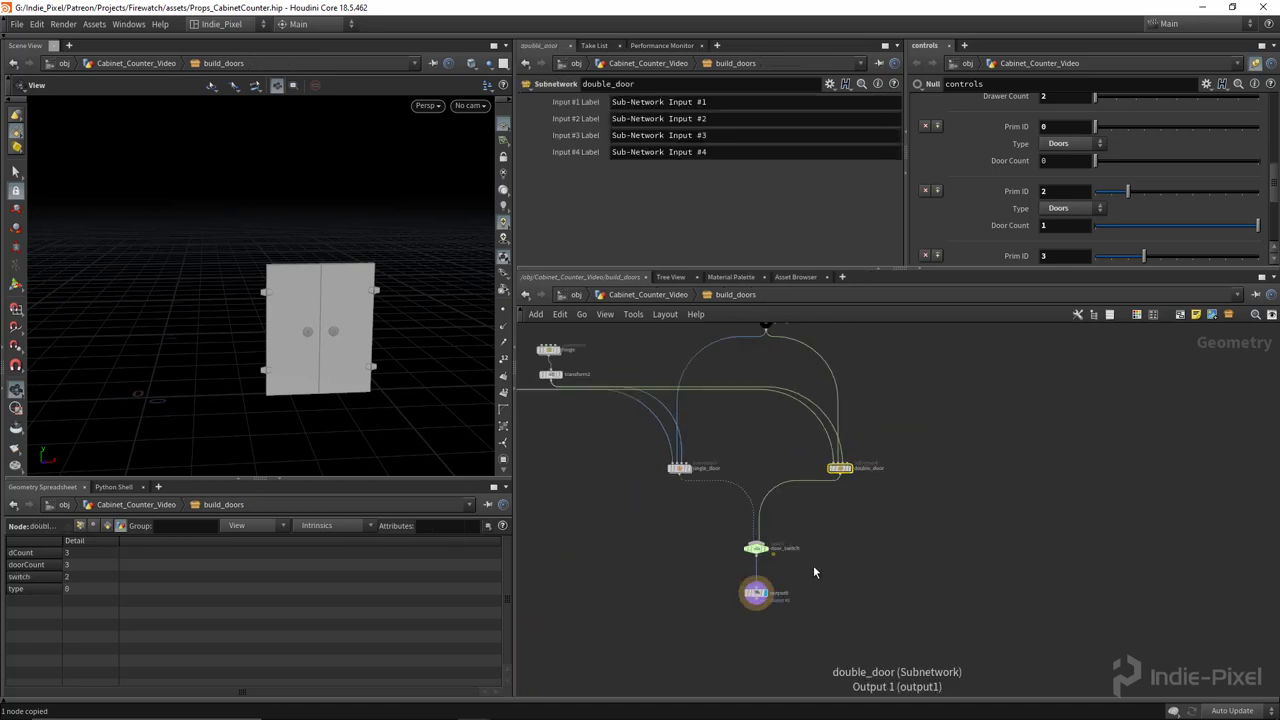
key(u)
scroll(190, 330, down, 5)
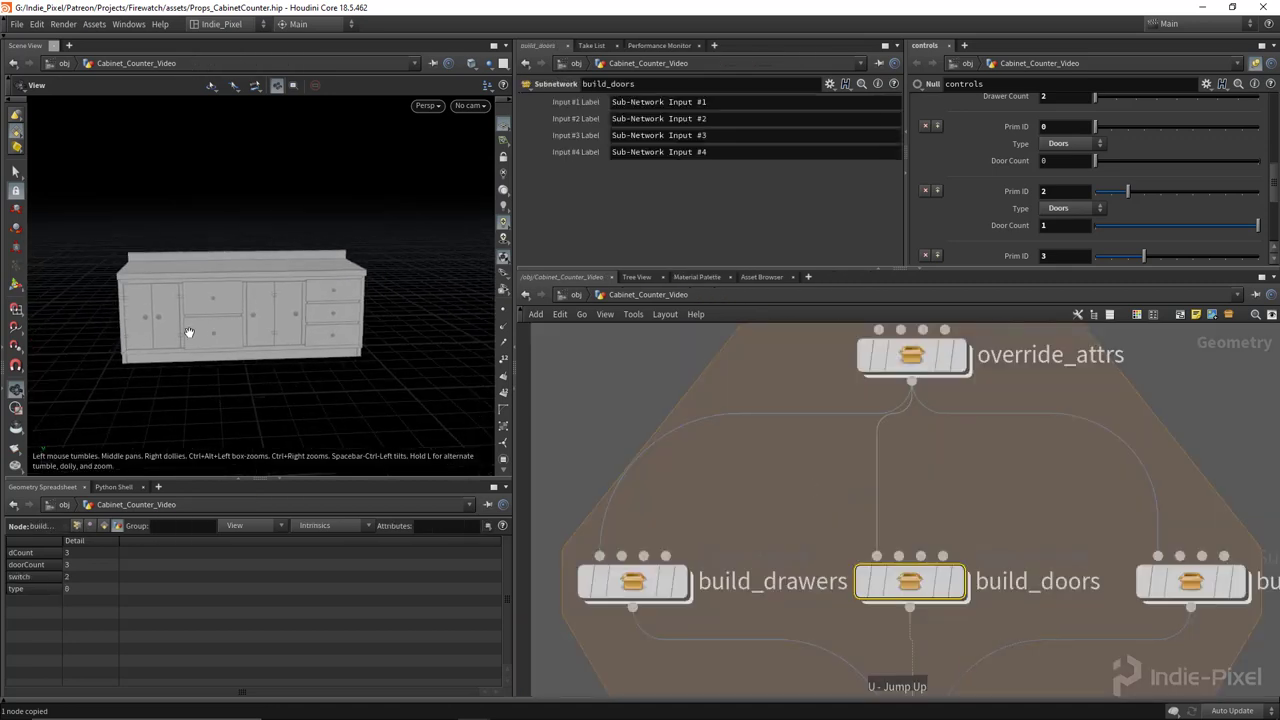
right_drag(167, 321, 295, 330)
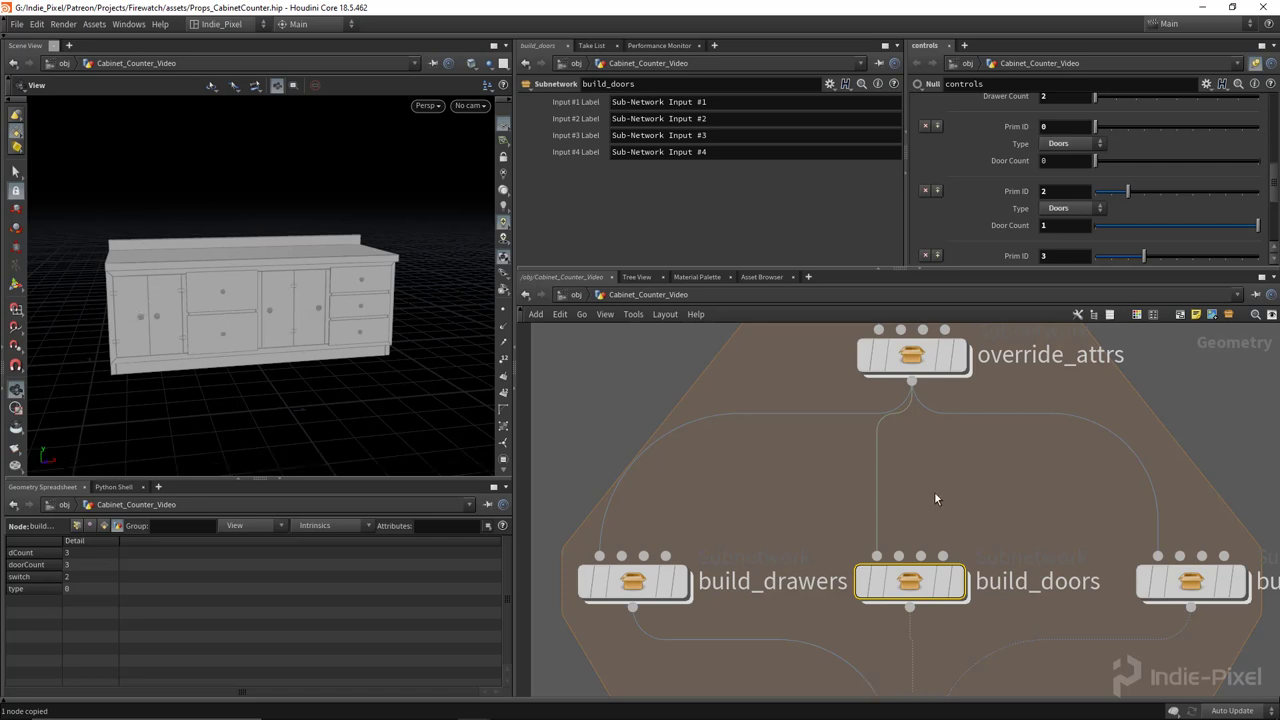
Turn on Single Pass for foreach_end2 to isolate pass 2
scroll(934, 491, down, 6)
middle_drag(960, 605, 912, 540)
scroll(912, 540, up, 5)
click(774, 585)
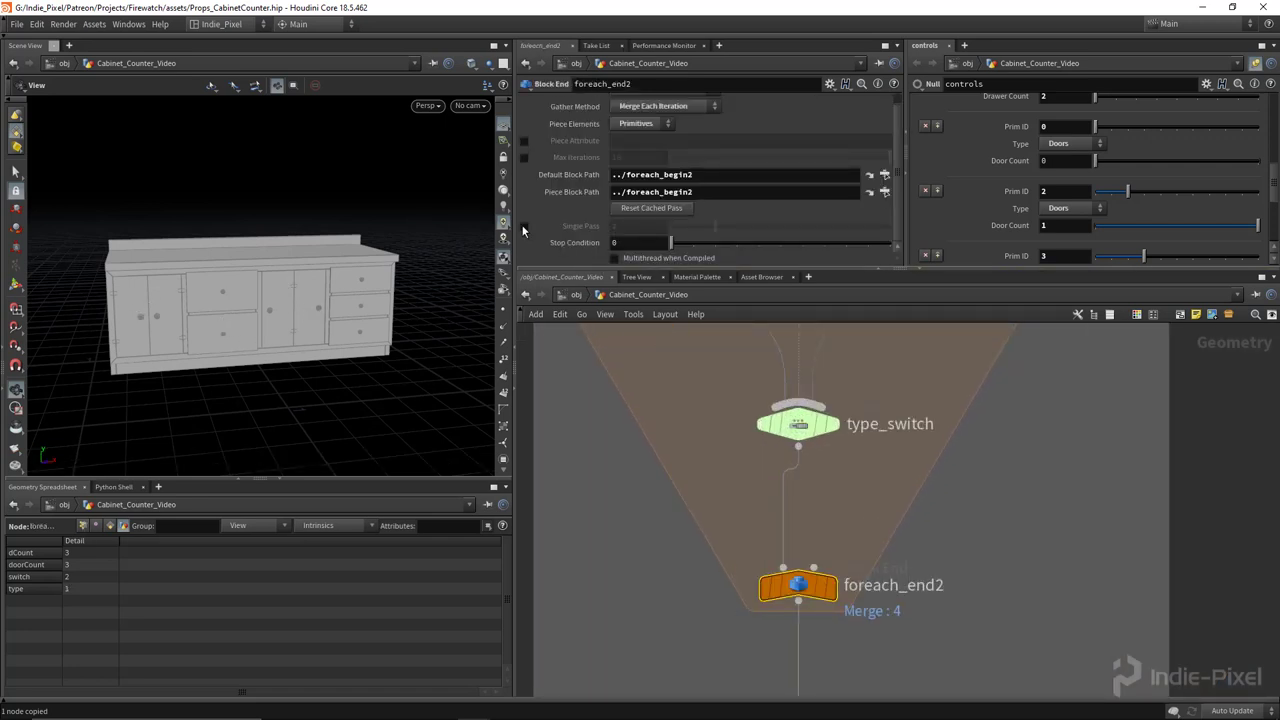
click(523, 227)
Go into the build_doors subnetwork and open double_door inside it
scroll(860, 475, down, 5)
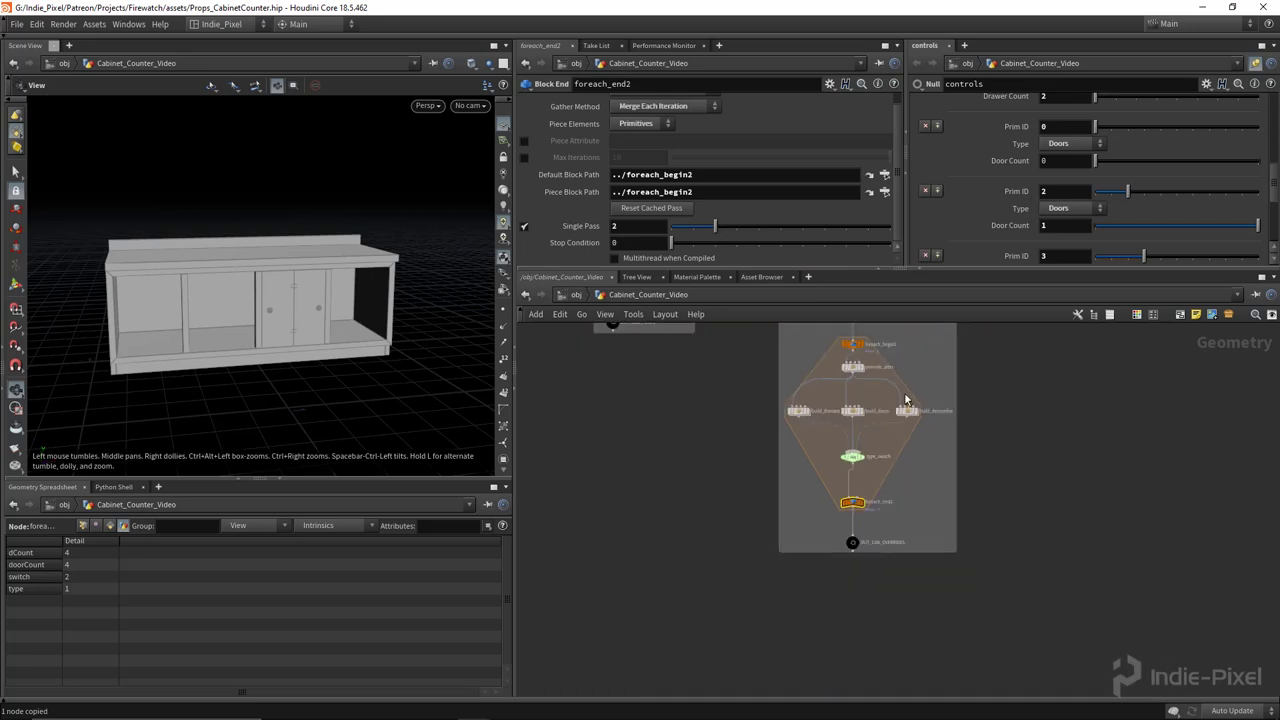
middle_drag(933, 340, 918, 471)
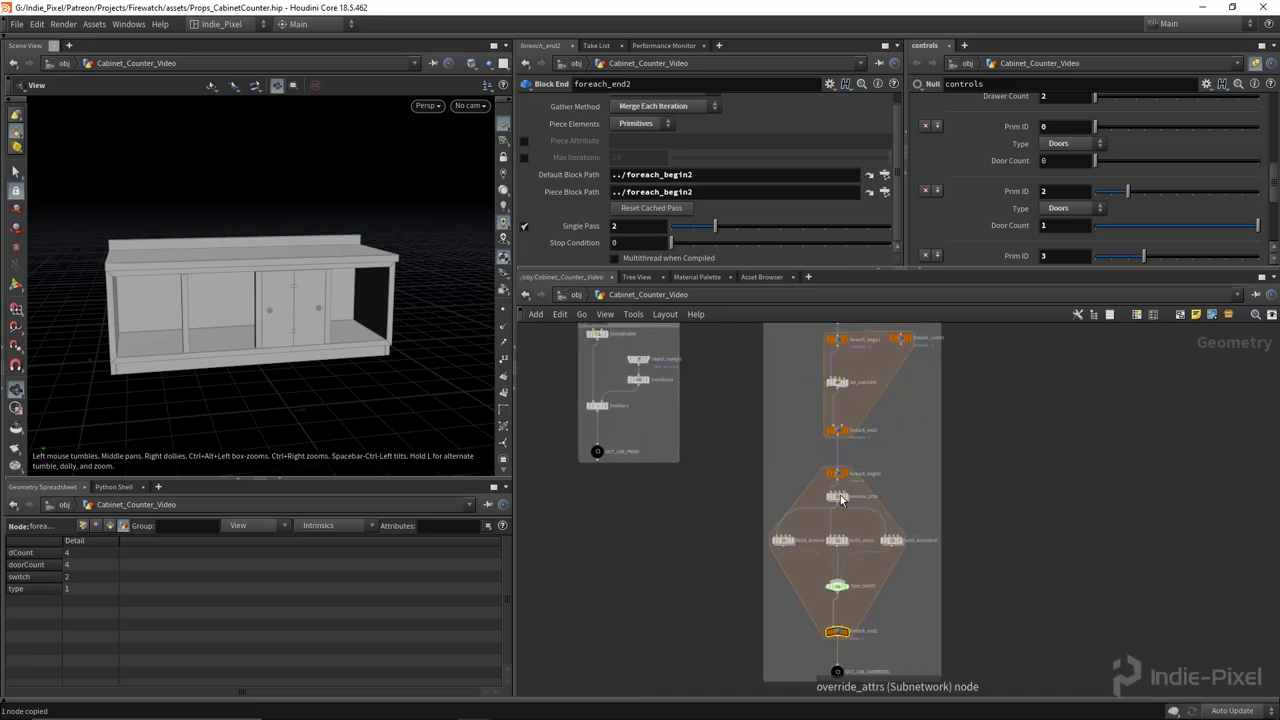
scroll(838, 496, up, 5)
middle_drag(856, 573, 845, 448)
double_click(823, 508)
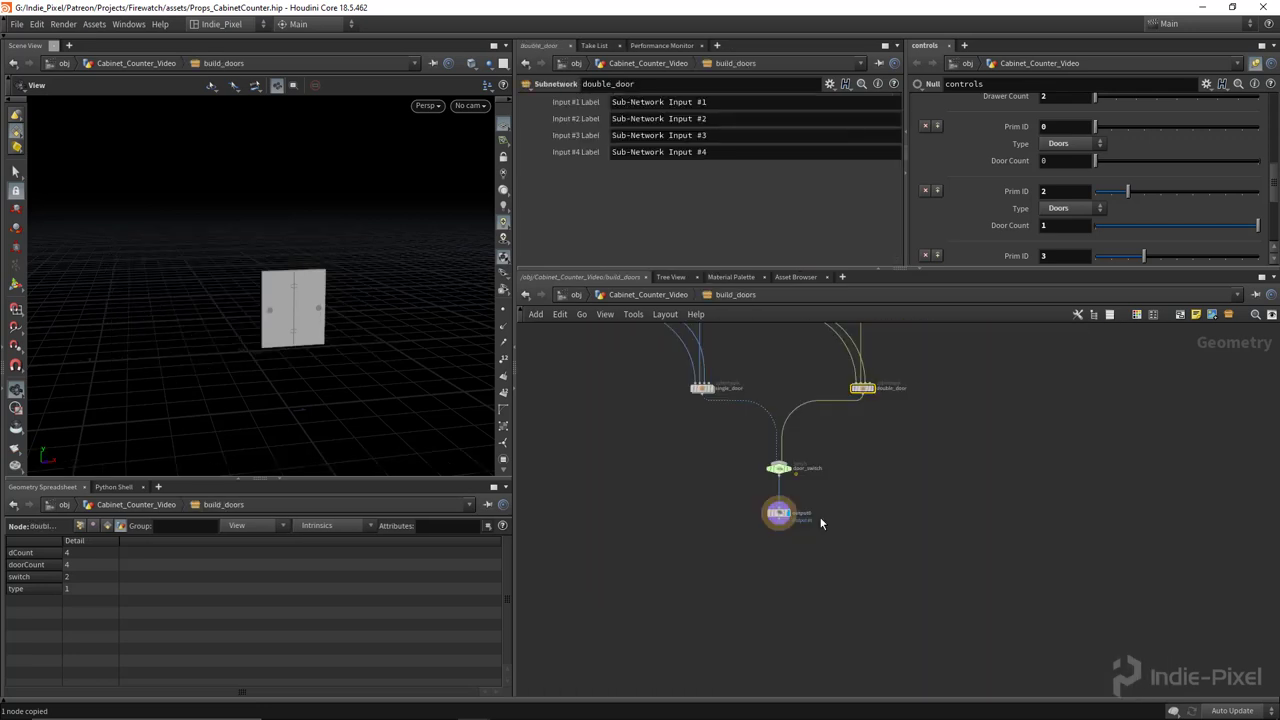
middle_drag(878, 390, 830, 498)
scroll(830, 500, up, 4)
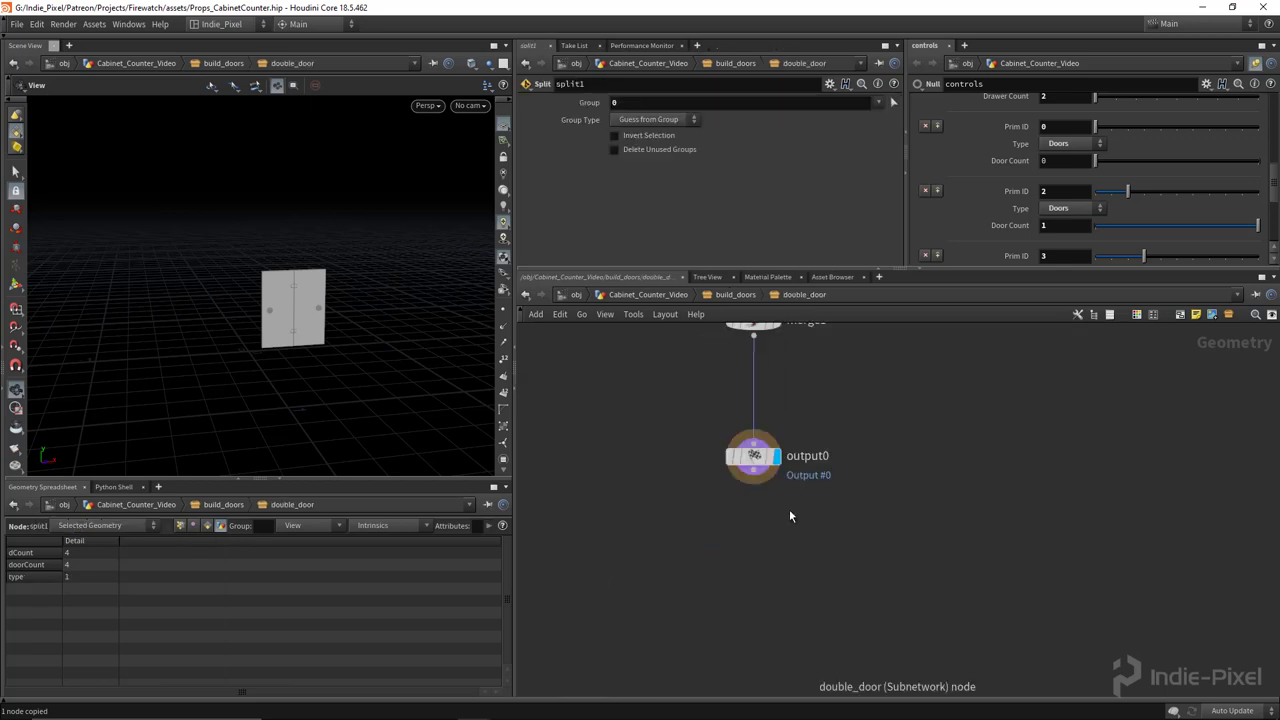
Display sort1 and turn on primitive numbers to check the order of the sorted door halves
scroll(800, 540, down, 4)
middle_drag(790, 462, 782, 483)
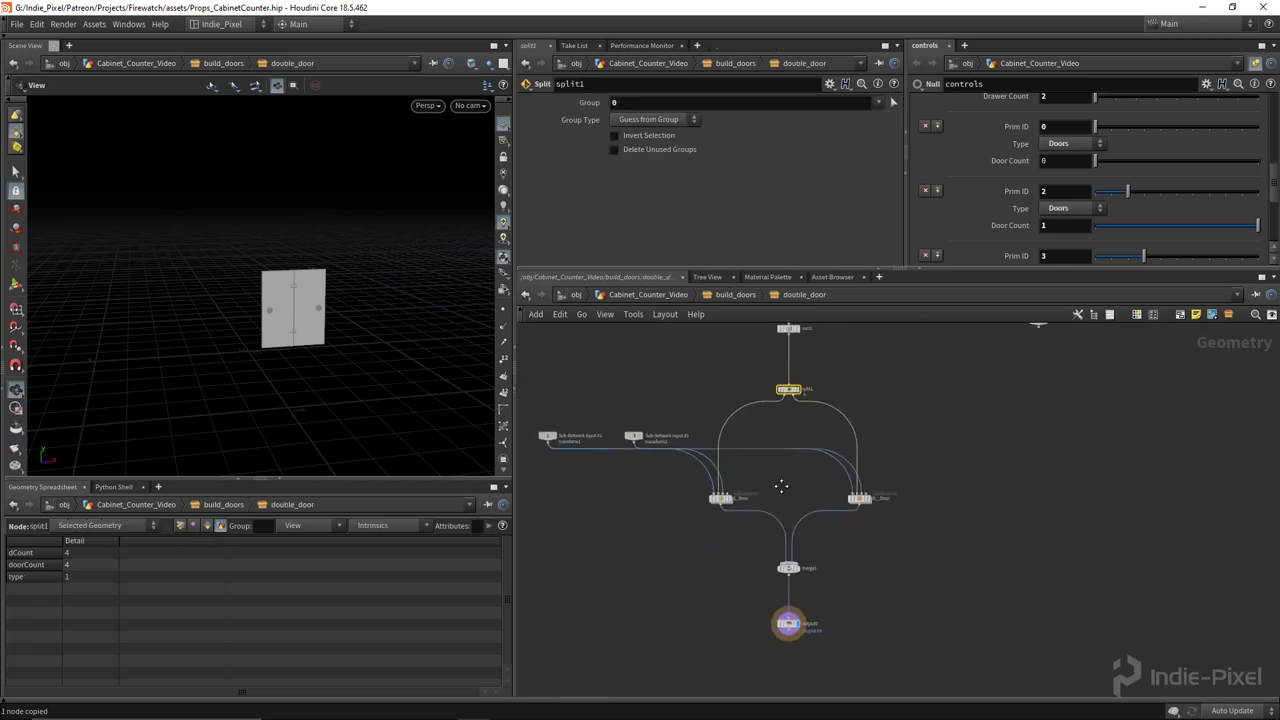
scroll(792, 378, up, 4)
middle_drag(828, 372, 832, 551)
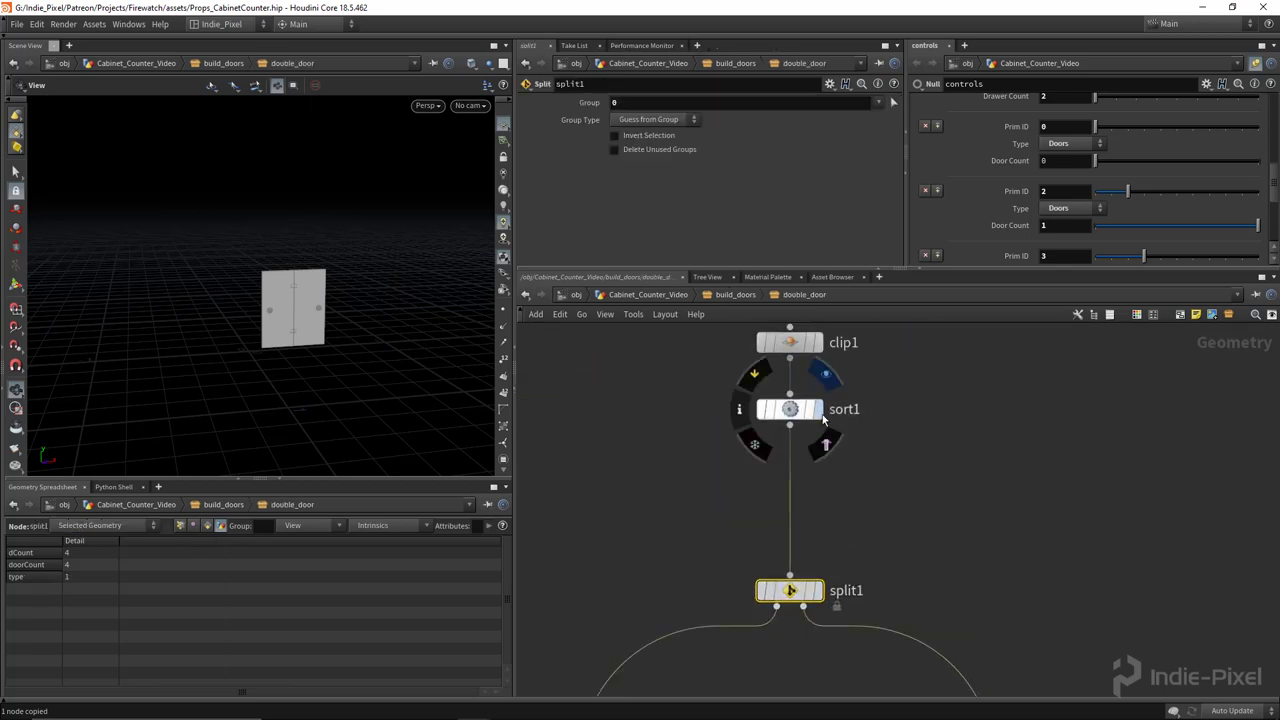
click(818, 409)
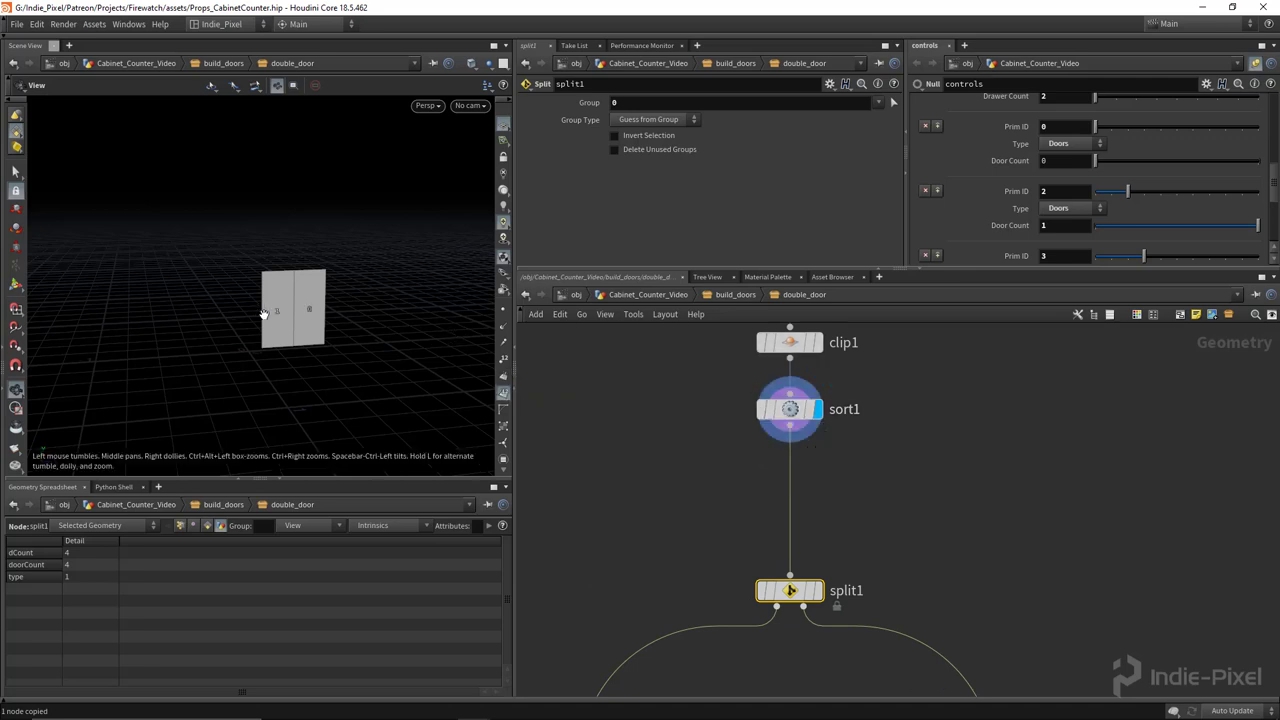
drag(263, 313, 436, 357)
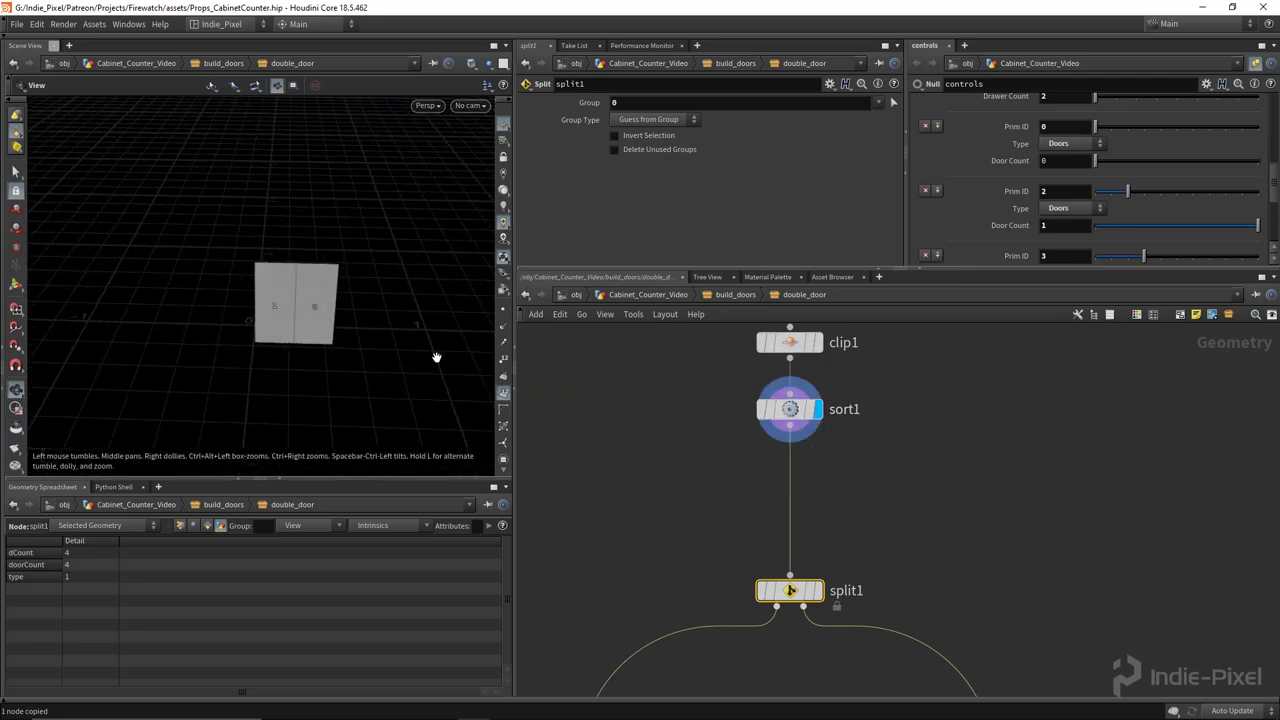
On sort1, set Point Sort to No Change and Primitive Sort to By X
click(790, 409)
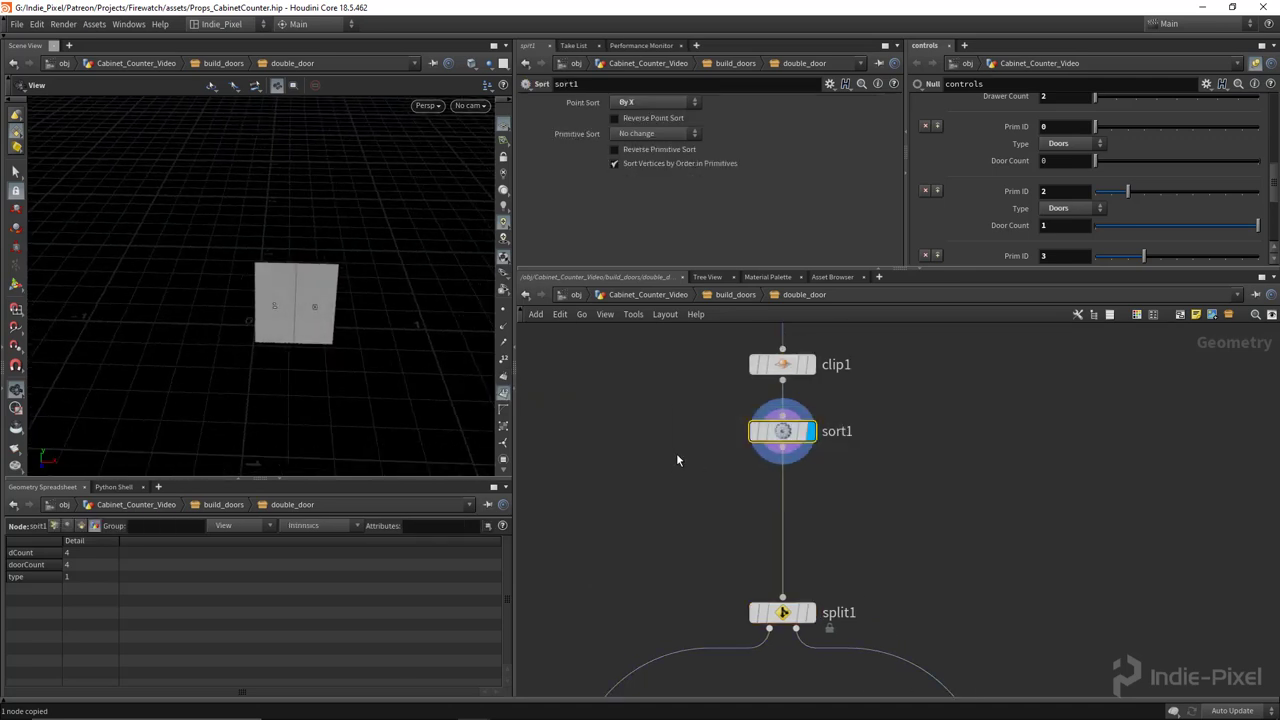
click(650, 102)
click(640, 114)
click(651, 133)
click(645, 162)
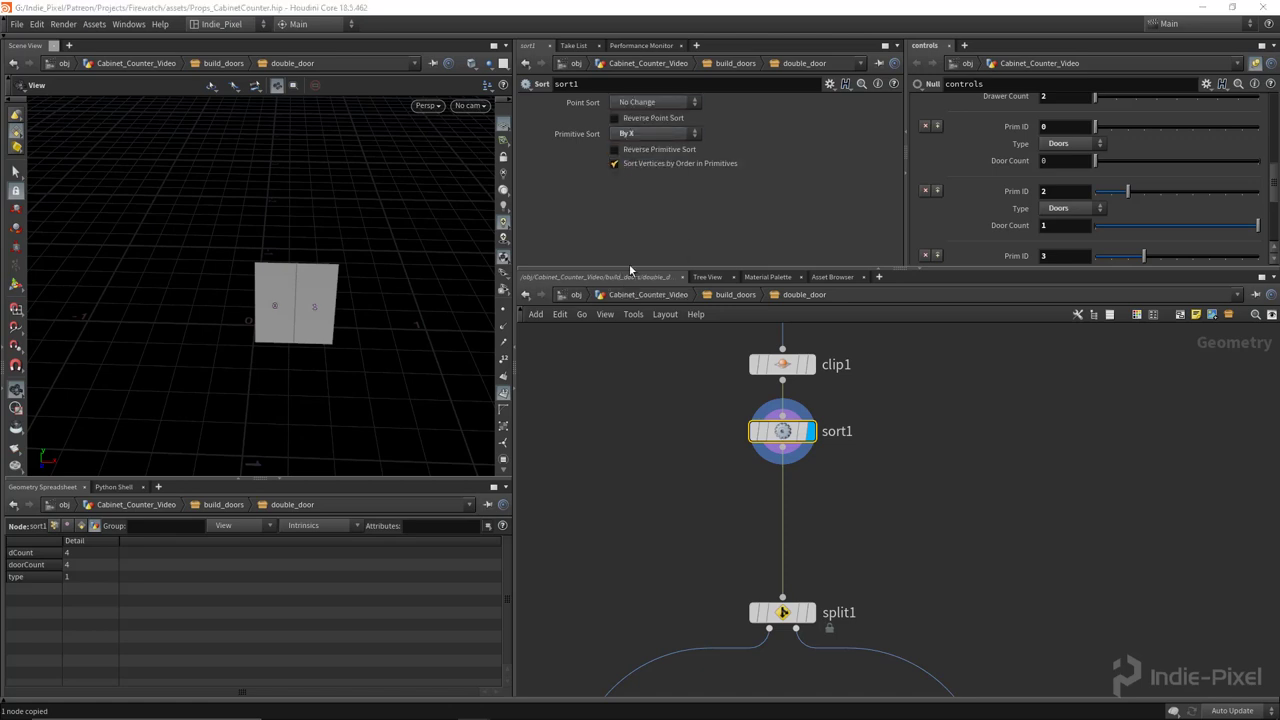
Display output0 again and return to the Cabinet_Counter_Video level with primitive numbers hidden
middle_drag(926, 584, 903, 457)
scroll(901, 457, down, 6)
scroll(880, 605, up, 5)
click(849, 590)
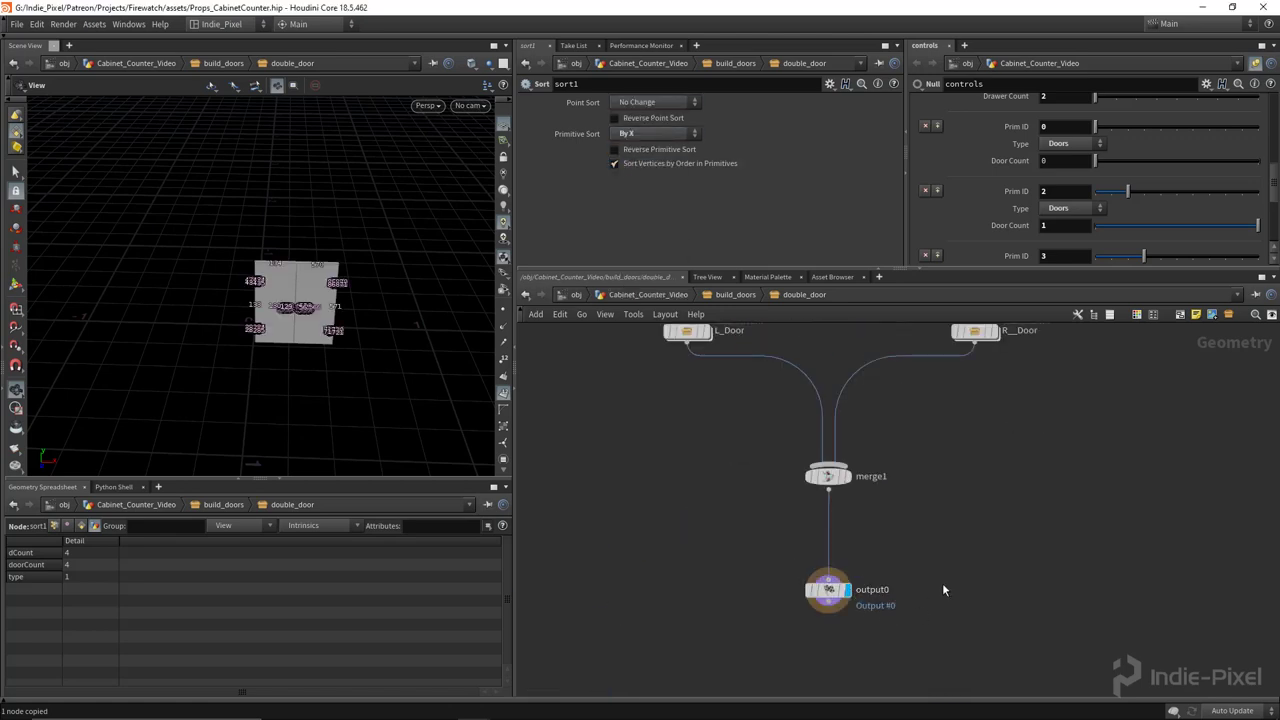
middle_drag(942, 583, 946, 490)
key(u)
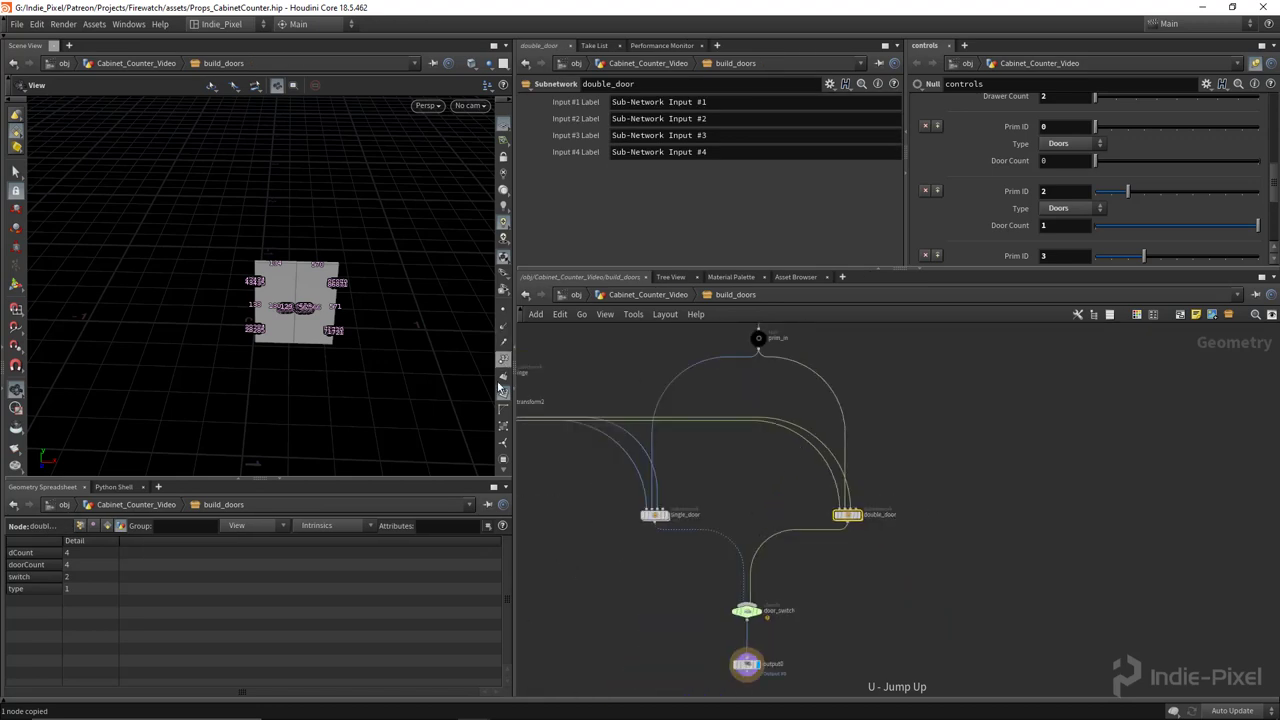
key(u)
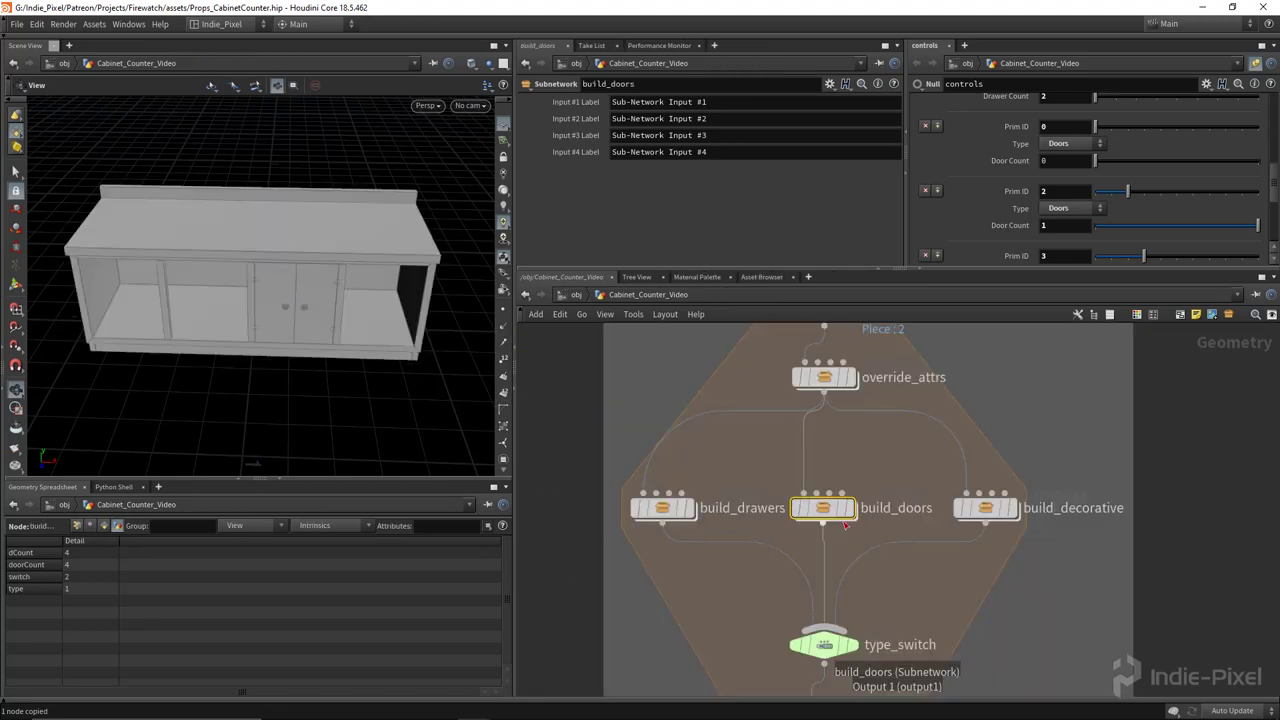
Turn off Single Pass on foreach_end2 and examine the doors across the whole cabinet
scroll(849, 521, down, 6)
scroll(842, 583, up, 5)
click(849, 591)
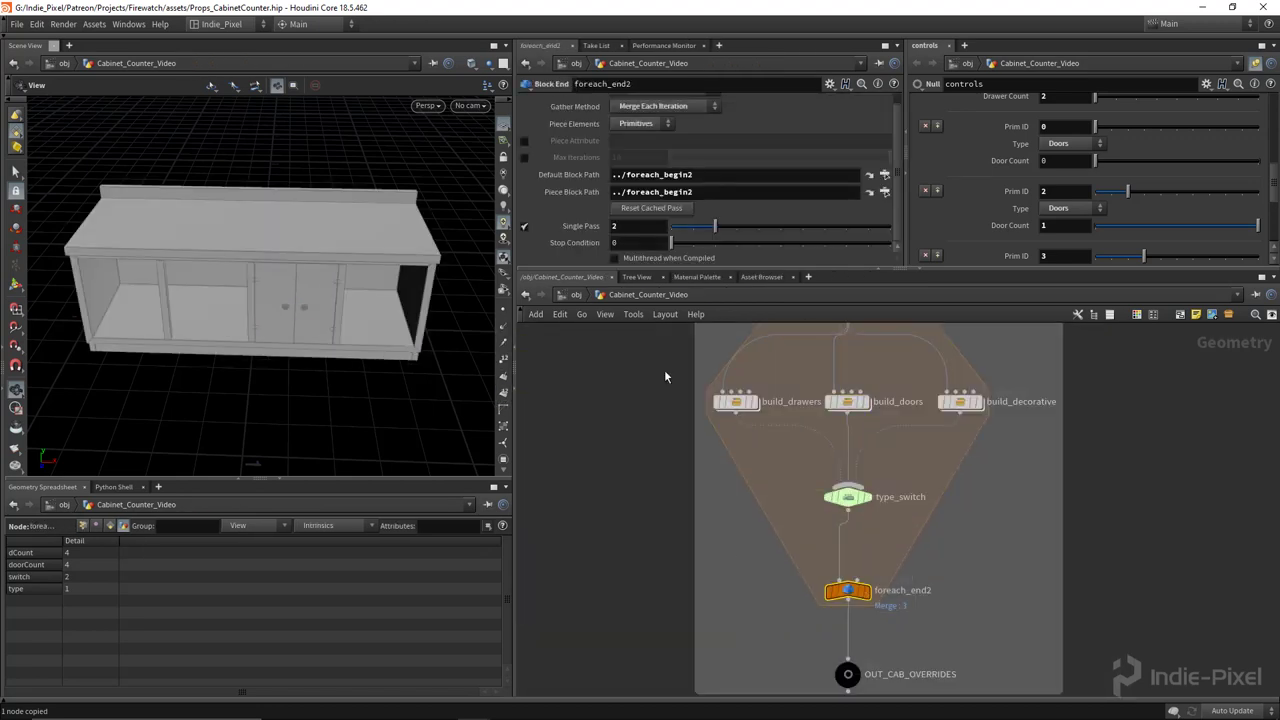
click(524, 226)
drag(200, 265, 314, 326)
Enlarge the controls parameter area to examine the Door Count settings of all four overrides
scroll(664, 494, down, 5)
middle_drag(652, 542, 873, 526)
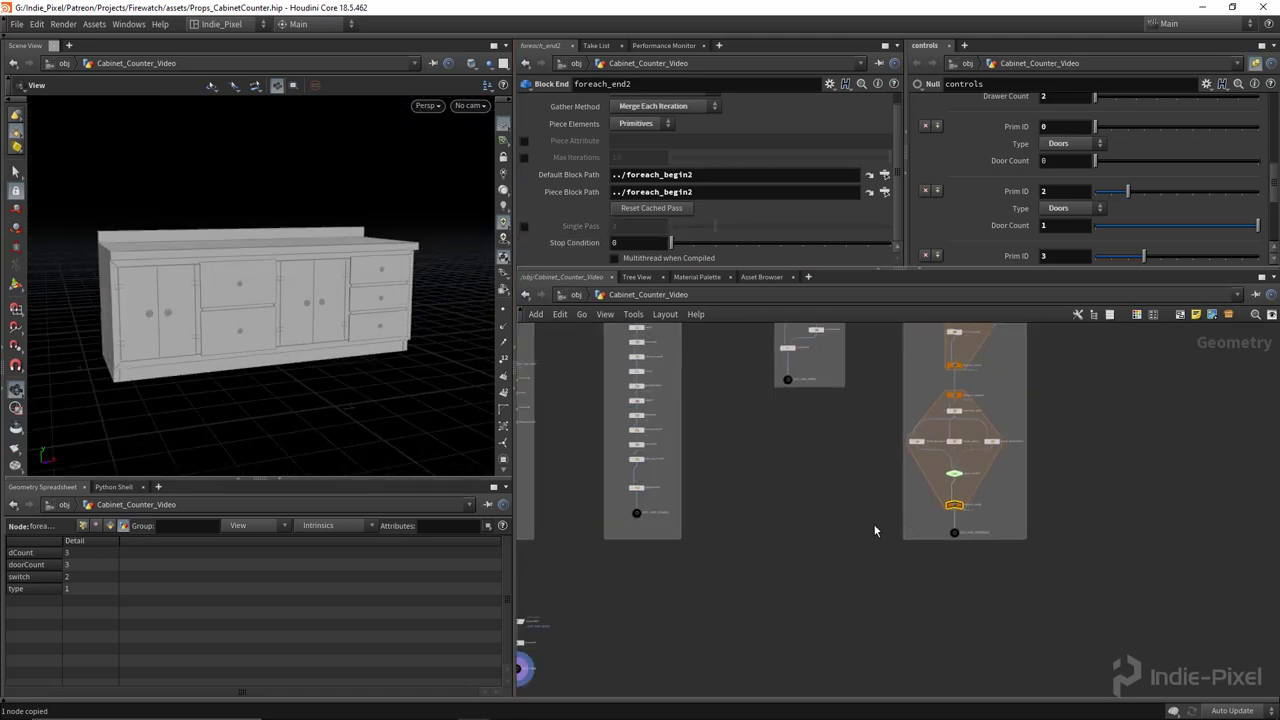
scroll(840, 550, down, 3)
drag(1164, 224, 1233, 241)
drag(1067, 269, 1061, 403)
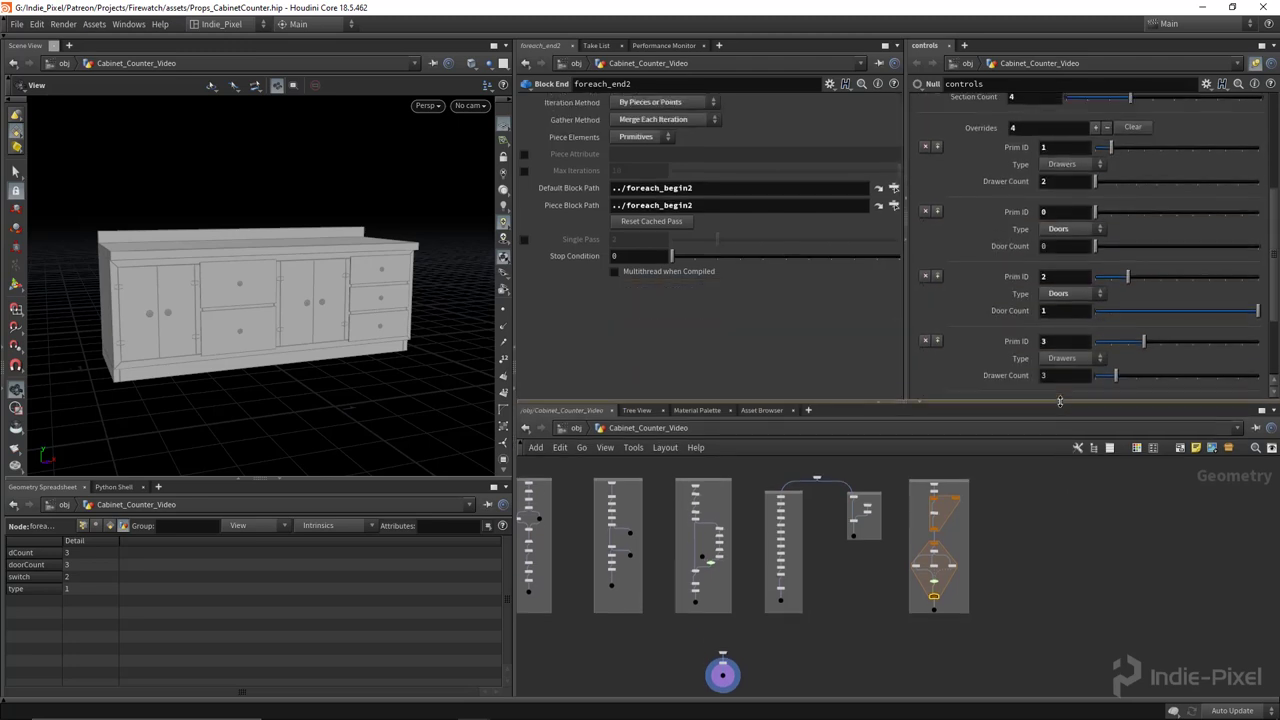
mouse_move(1112, 248)
mouse_down()
mouse_move(1233, 251)
mouse_move(1078, 256)
mouse_move(1237, 260)
mouse_move(1112, 260)
mouse_up()
scroll(968, 570, up, 2)
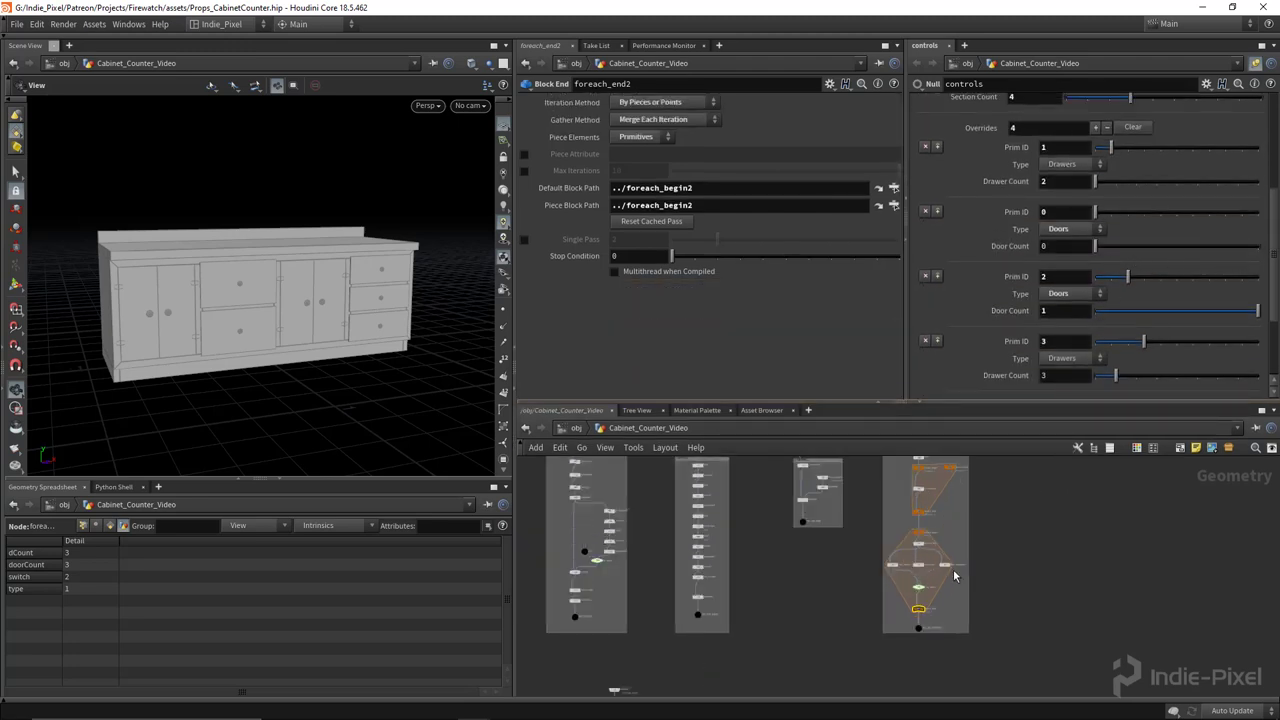
Open build_doors to review its single and double door branches, then return to the level above
scroll(952, 569, up, 5)
scroll(877, 529, up, 3)
double_click(831, 591)
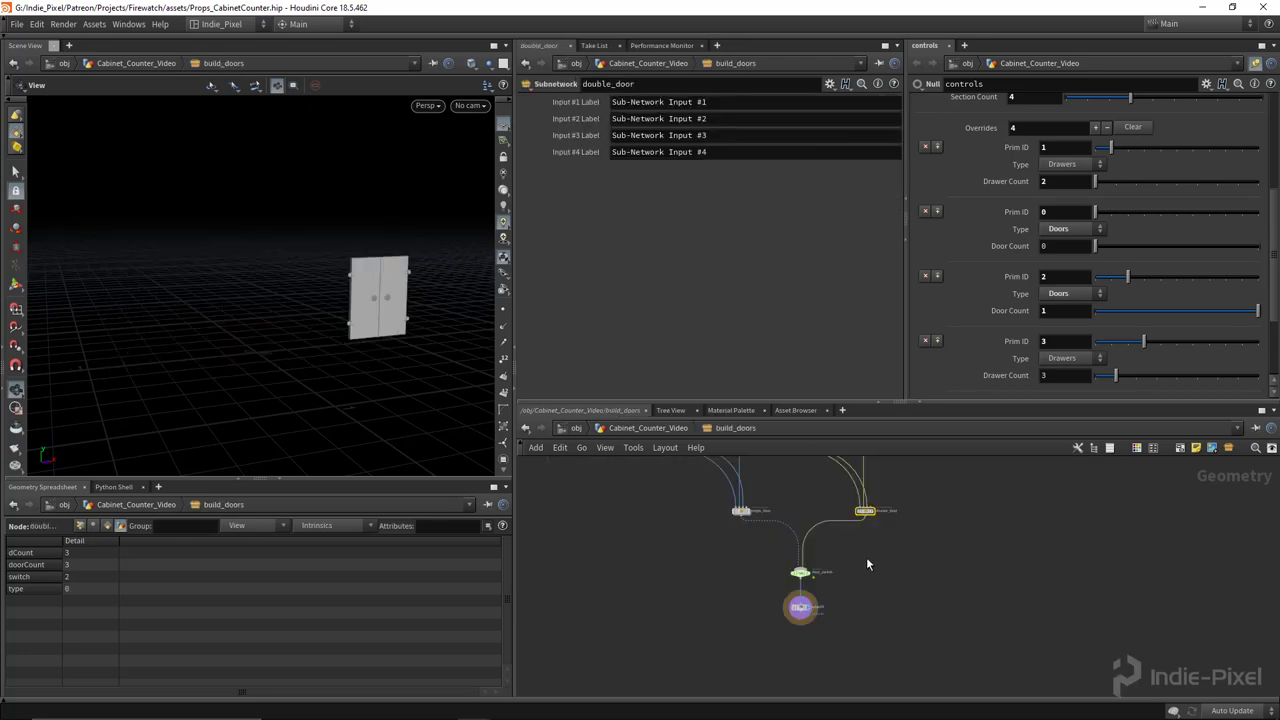
drag(974, 400, 974, 358)
key(u)
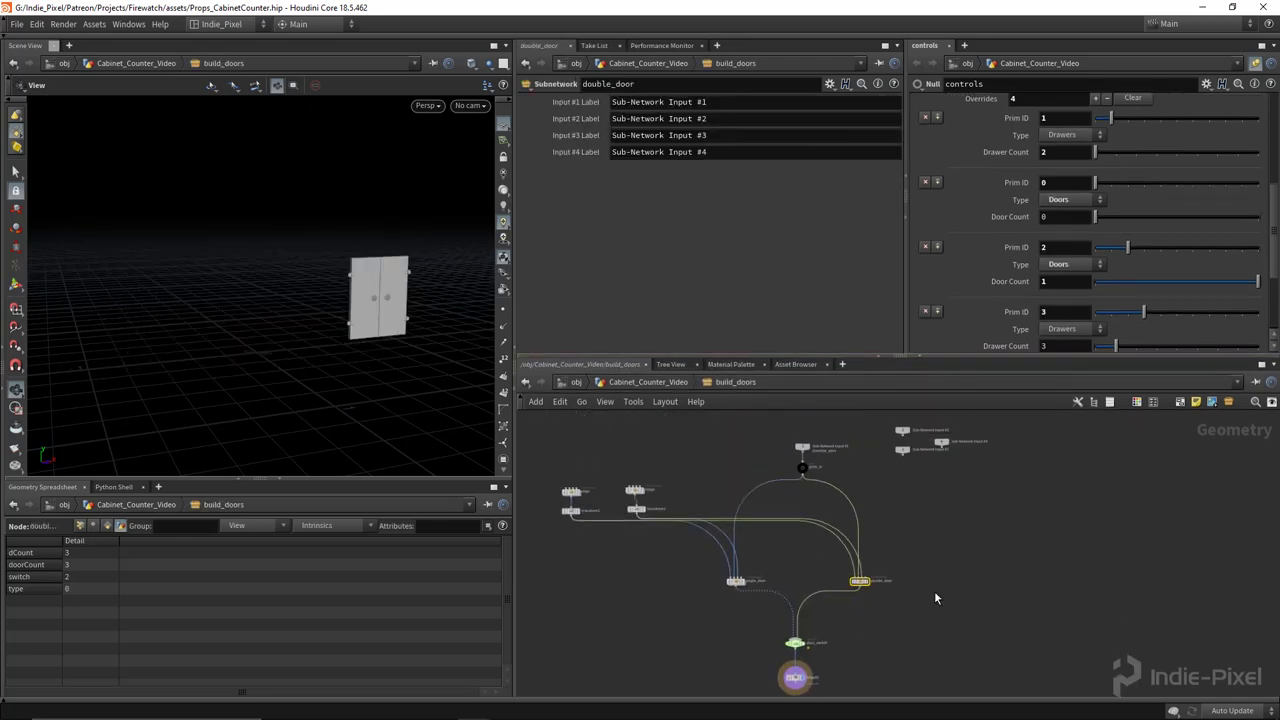
Go into override_attrs and examine the promote_dcount_attr and promote_dcount_attr1 nodes
click(846, 535)
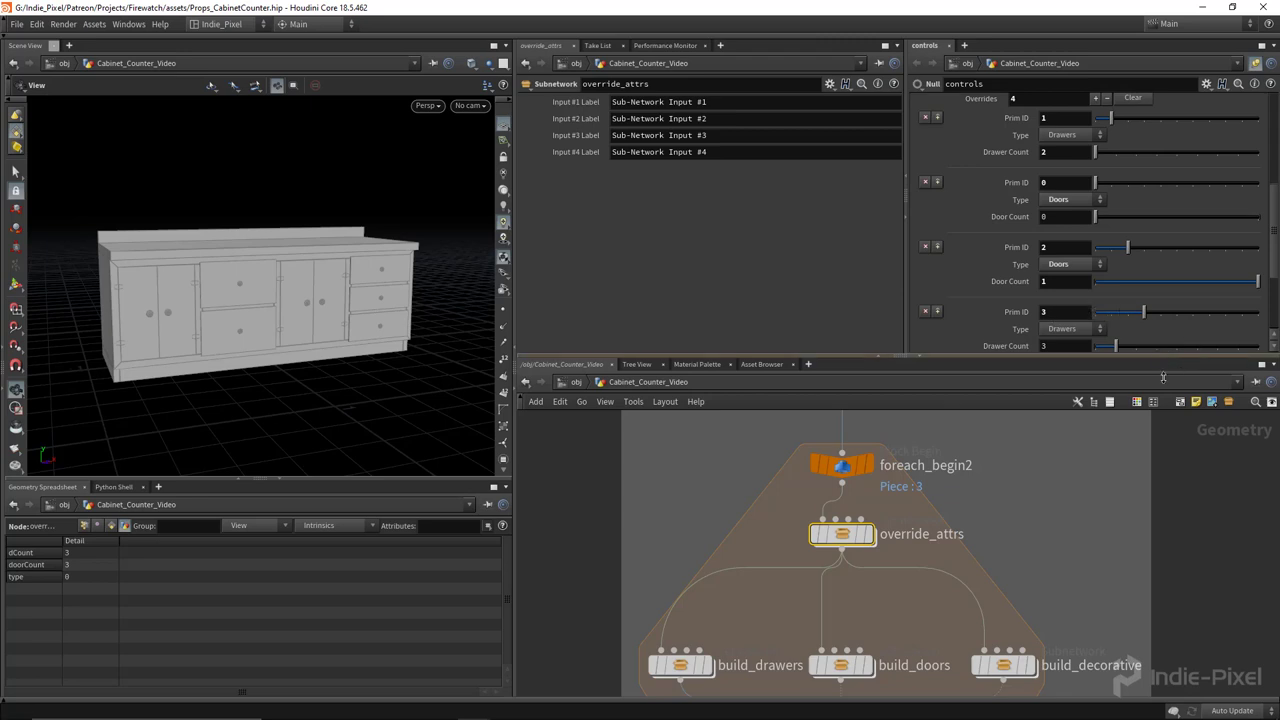
drag(1147, 356, 1139, 321)
double_click(840, 519)
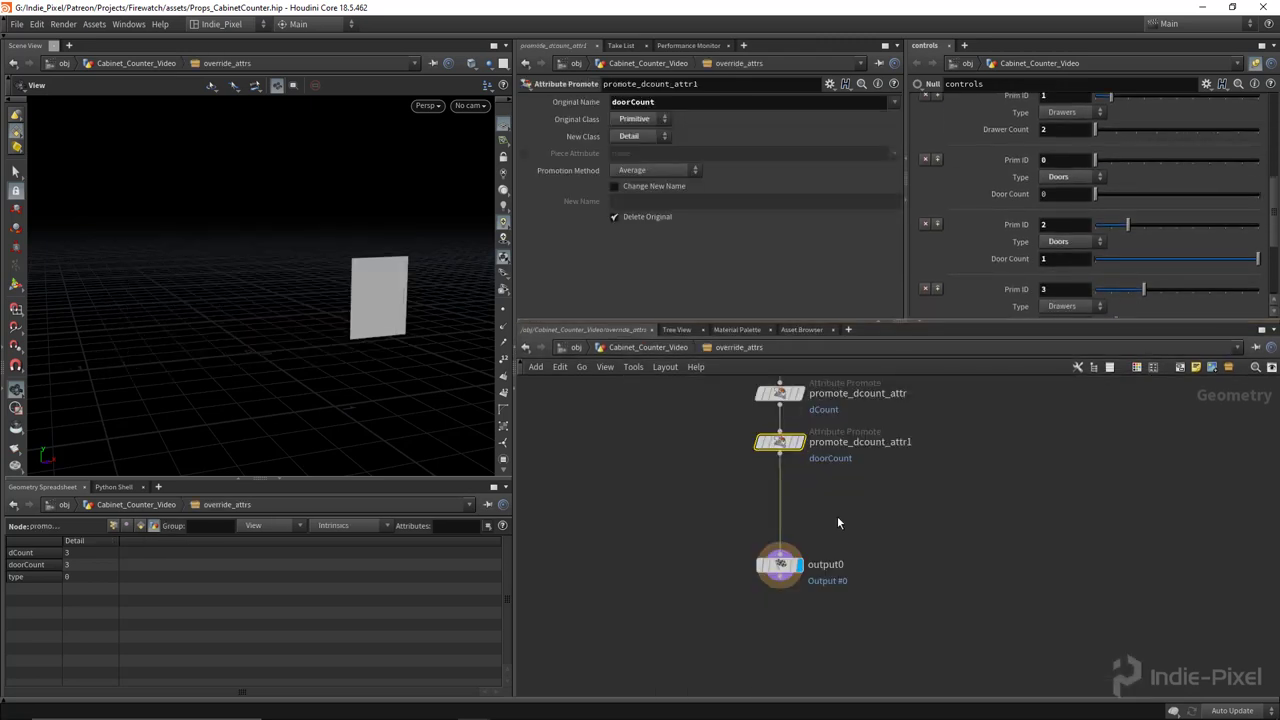
middle_drag(835, 521, 839, 551)
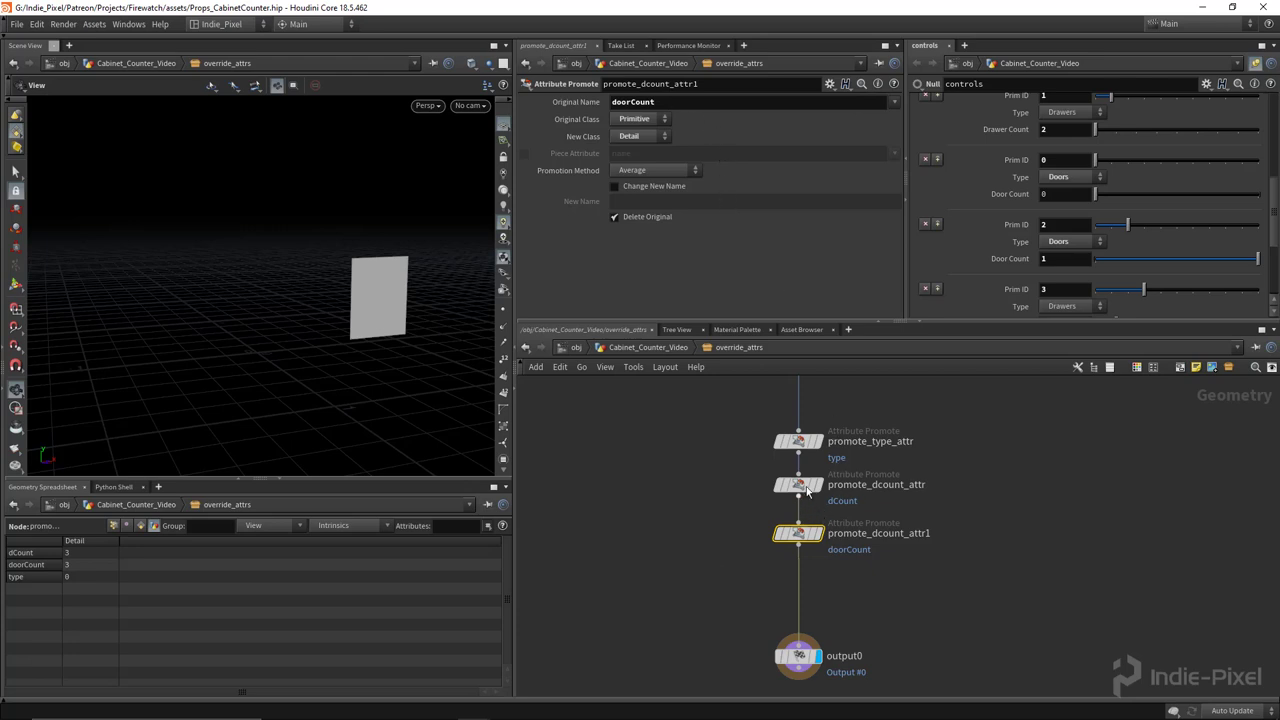
drag(806, 489, 798, 492)
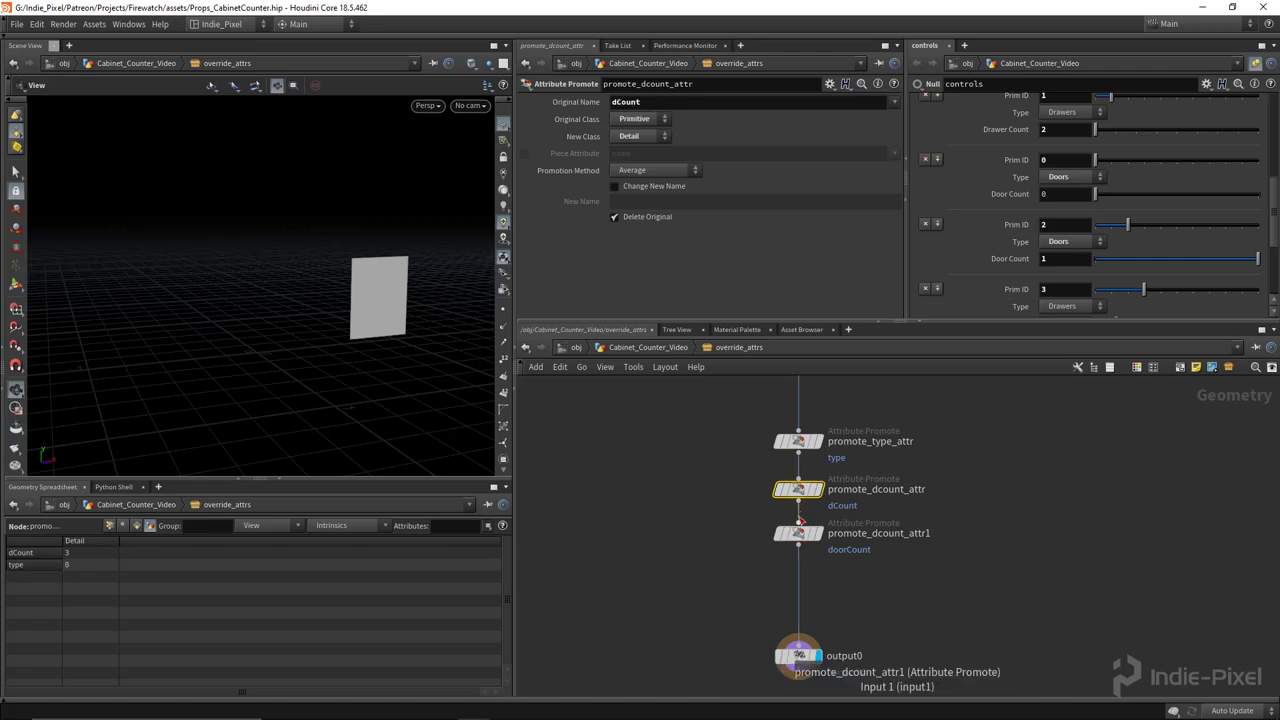
click(800, 535)
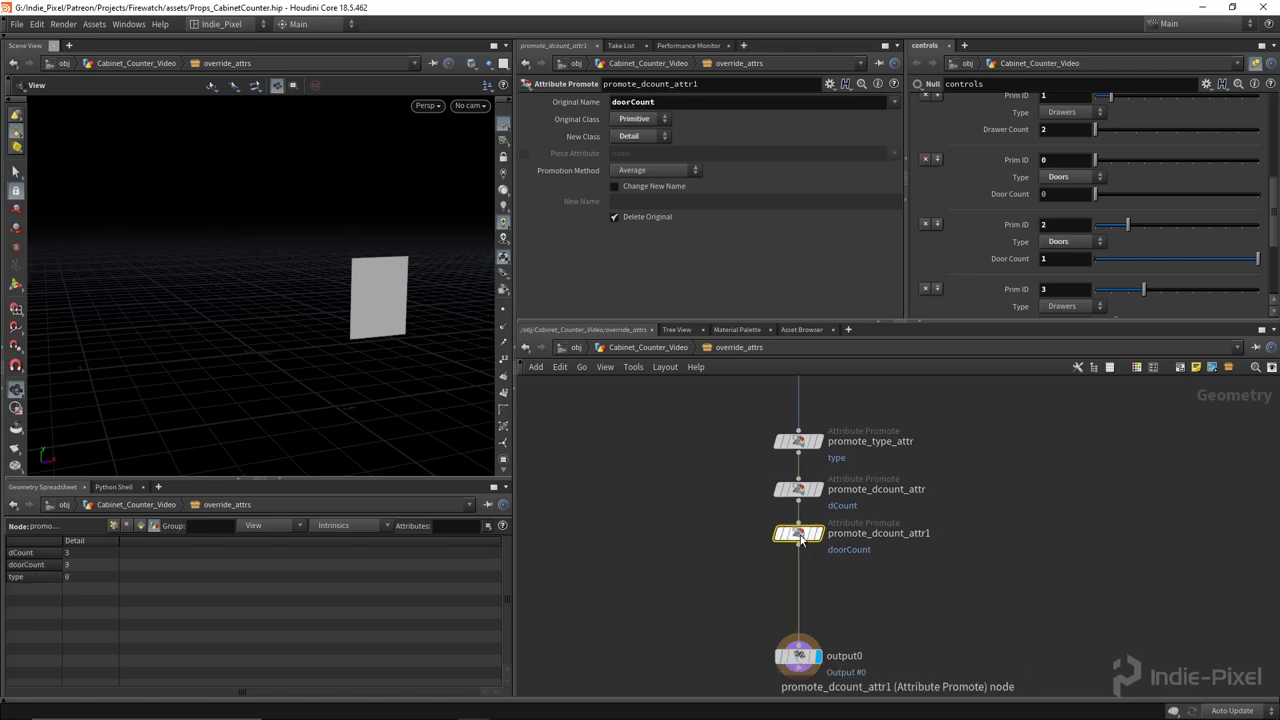
Insert a Null between Sub-Network Input #1 and promote_type_attr, and examine its primitive attributes
mouse_move(799, 542)
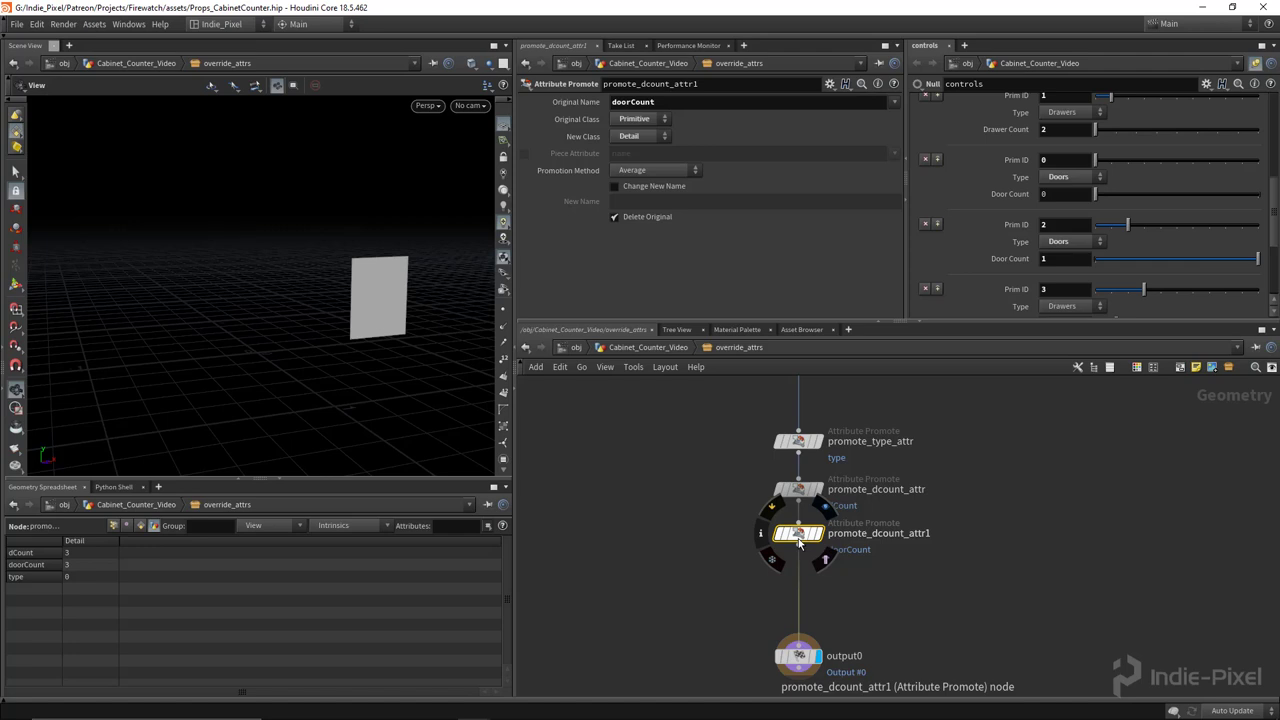
middle_drag(988, 501, 1007, 636)
drag(908, 494, 551, 435)
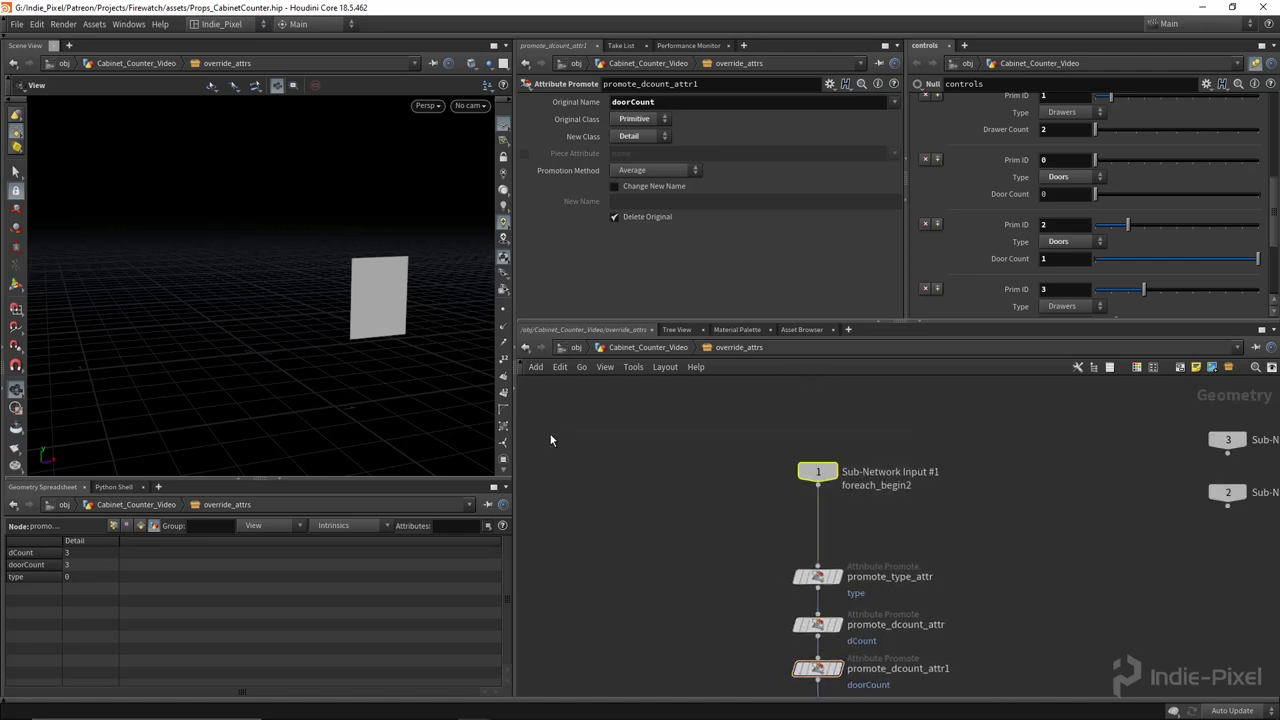
key(Tab)
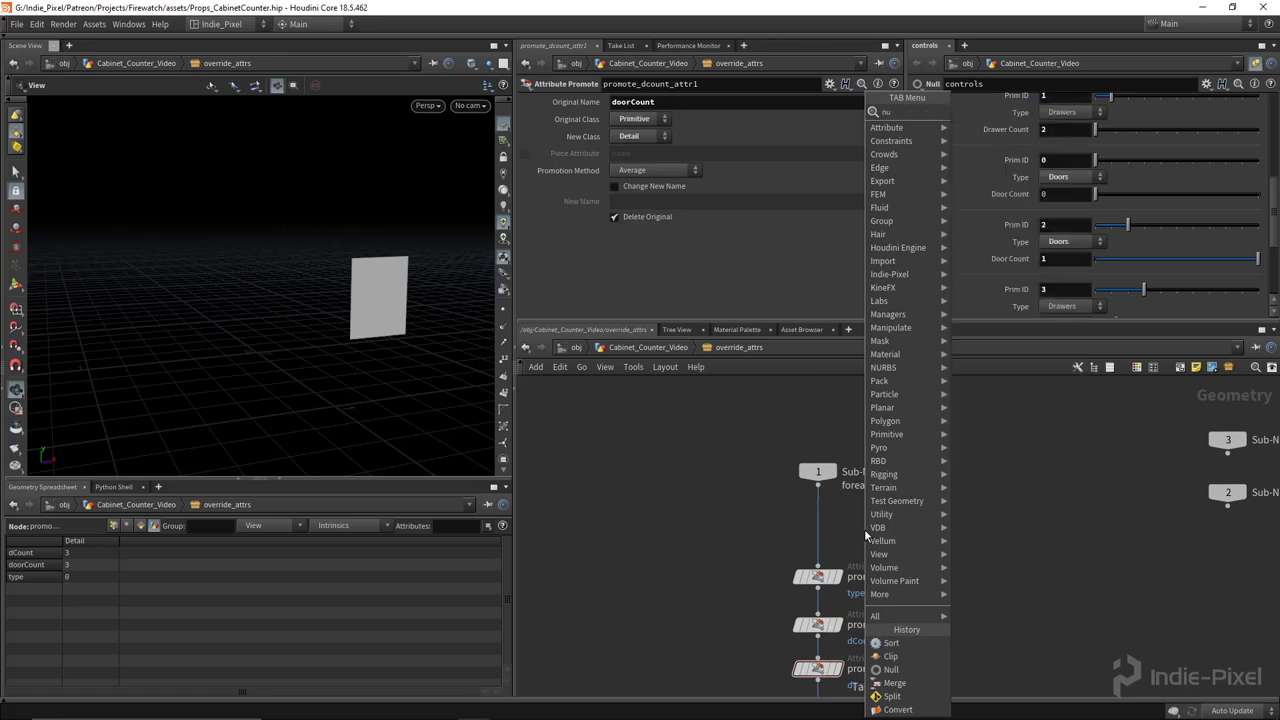
text(null)
key(Return)
click(818, 521)
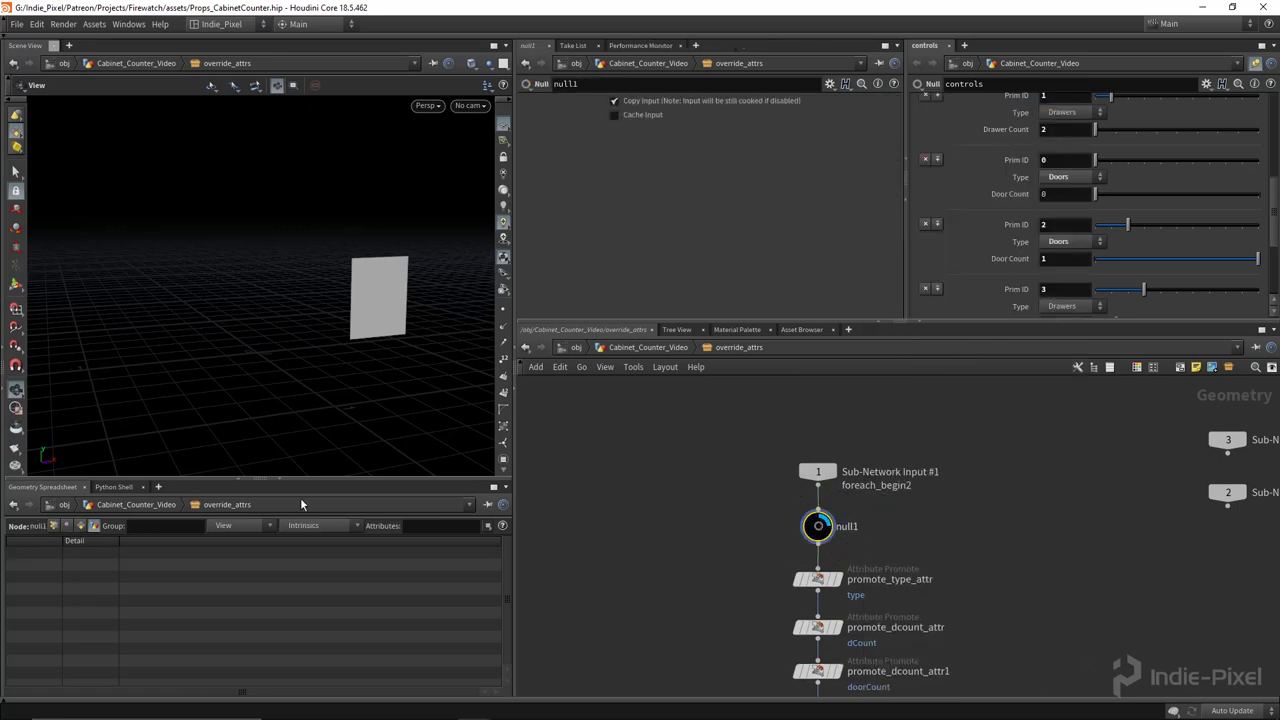
click(80, 527)
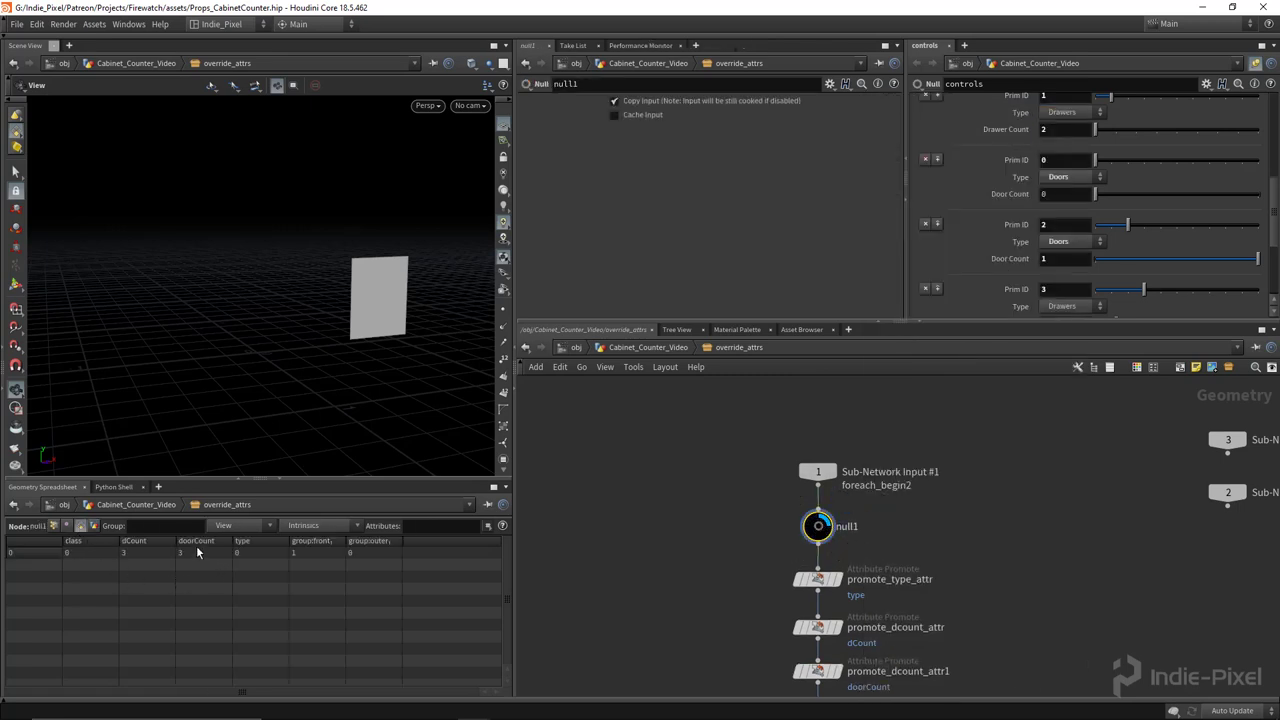
Return to the level above and enlarge the set_overrides parameter area to examine its Door Count expression
middle_drag(931, 560, 928, 535)
click(924, 551)
text(u)
key(Return)
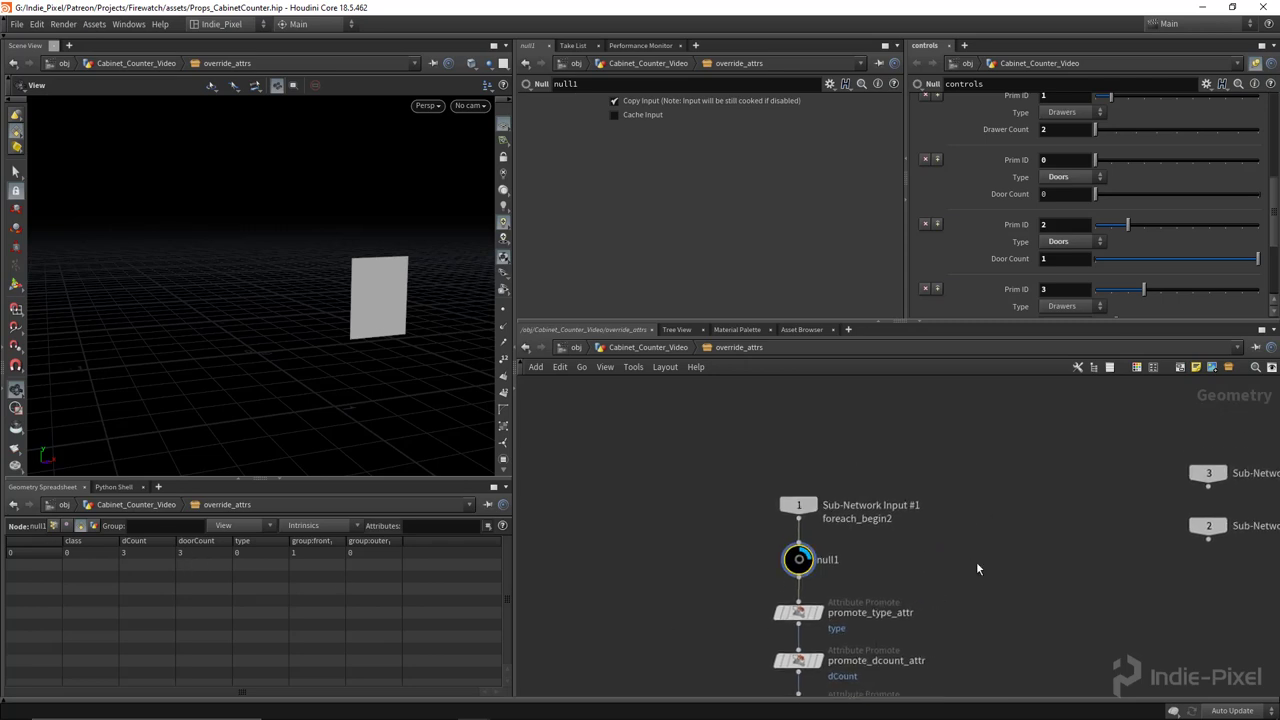
key(u)
scroll(937, 494, up, 4)
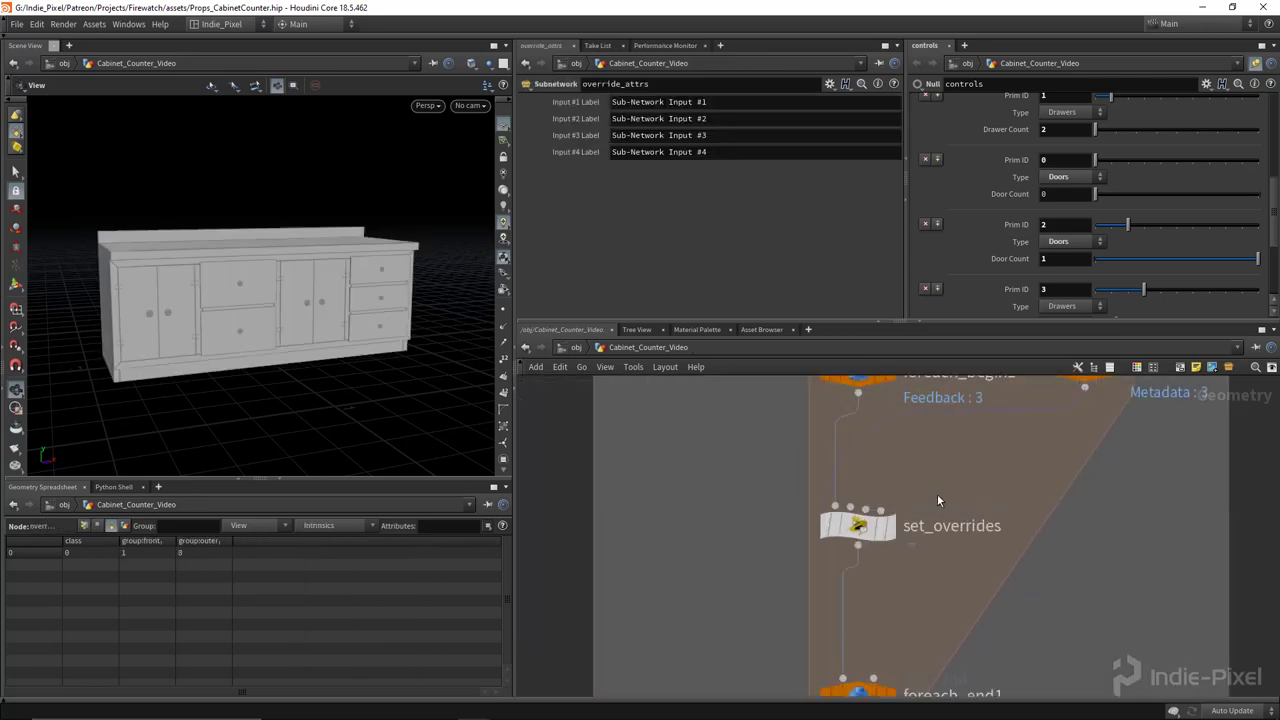
click(858, 526)
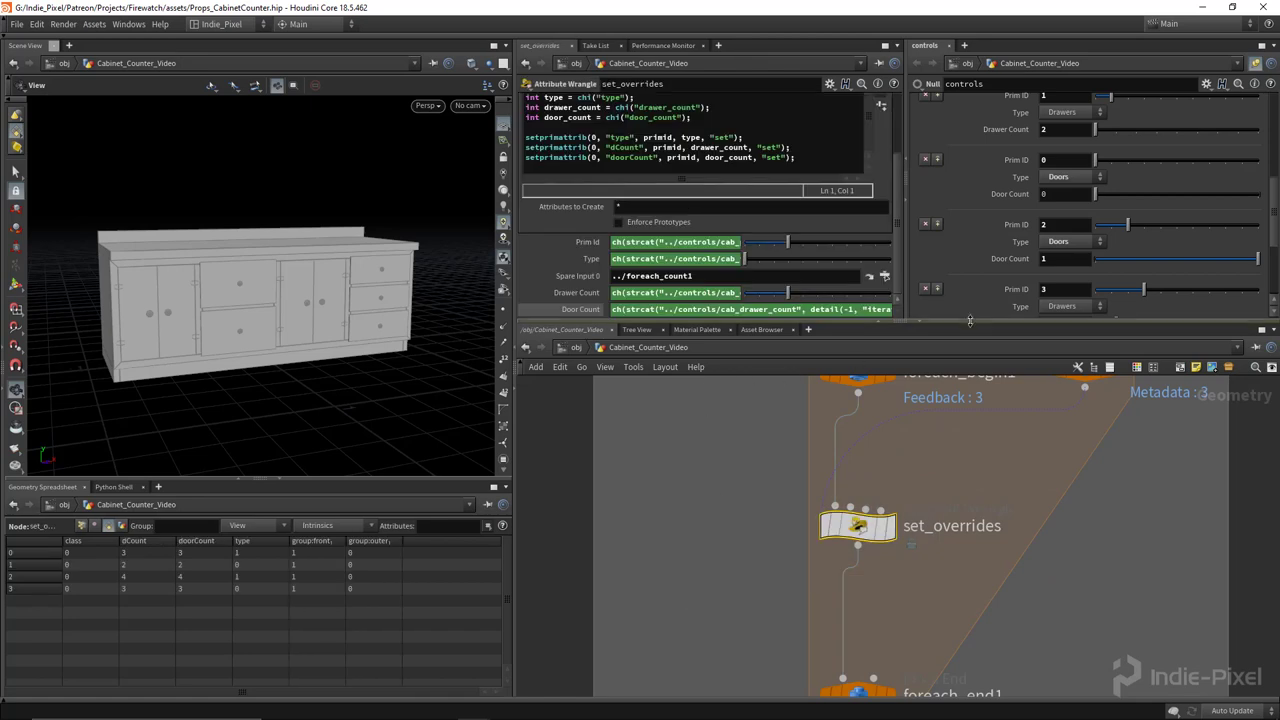
drag(710, 321, 791, 396)
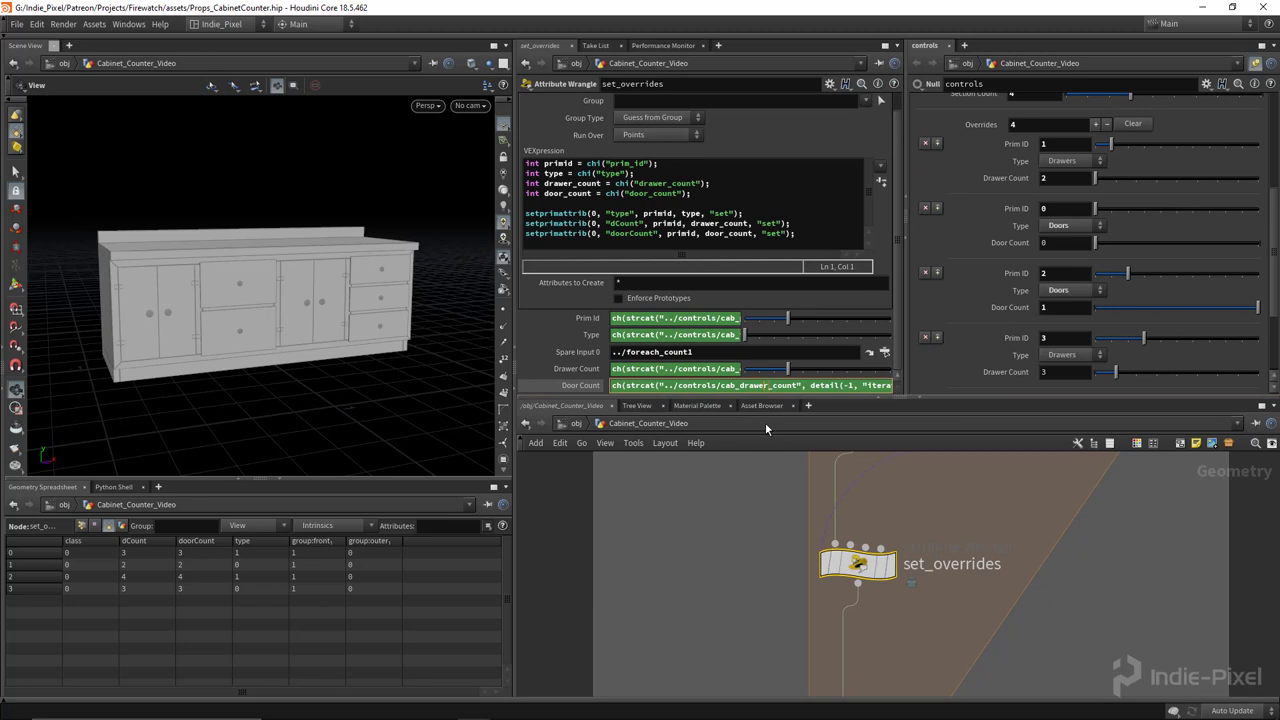
Try referencing cab_door_count in the Door Count expression of set_overrides
key(BackSpace)
key(BackSpace)
key(BackSpace)
key(BackSpace)
key(BackSpace)
text(oor)
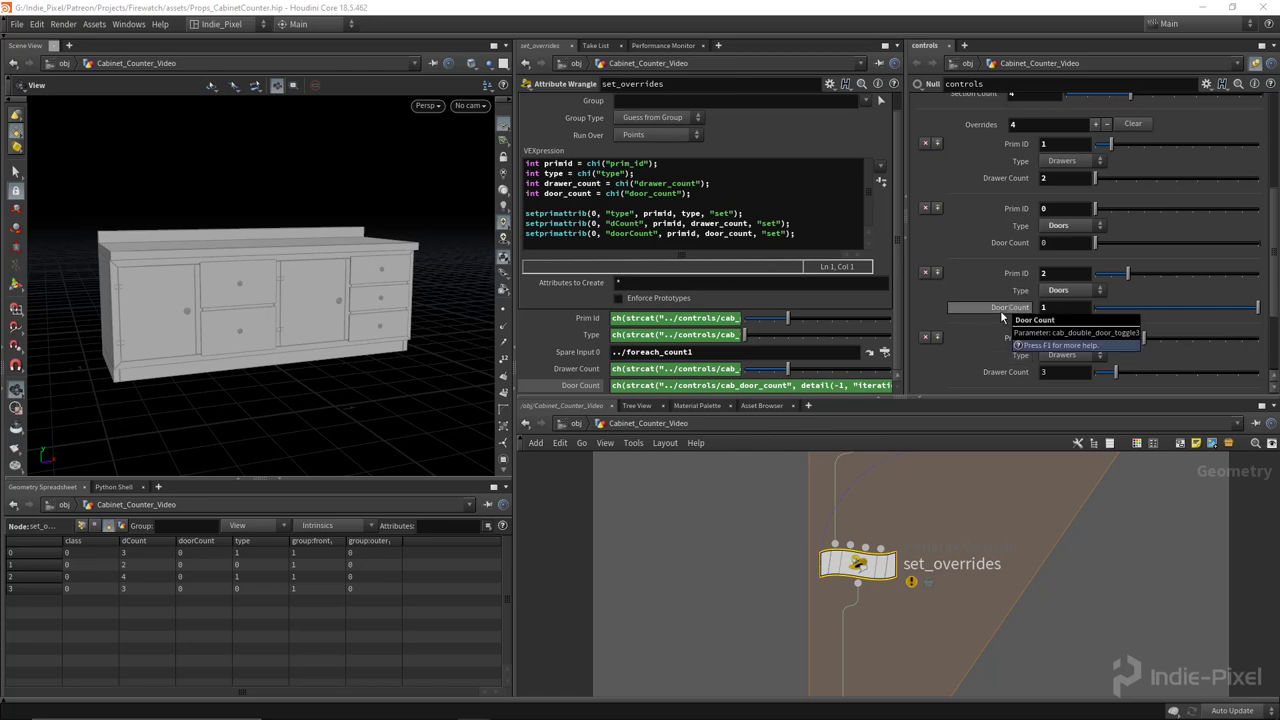
Reference cab_double_door_toggle, without its instance number, in the Door Count expression of set_overrides
key(BackSpace)
key(BackSpace)
key(BackSpace)
key(BackSpace)
key(BackSpace)
key(BackSpace)
key(BackSpace)
key(BackSpace)
key(BackSpace)
key(BackSpace)
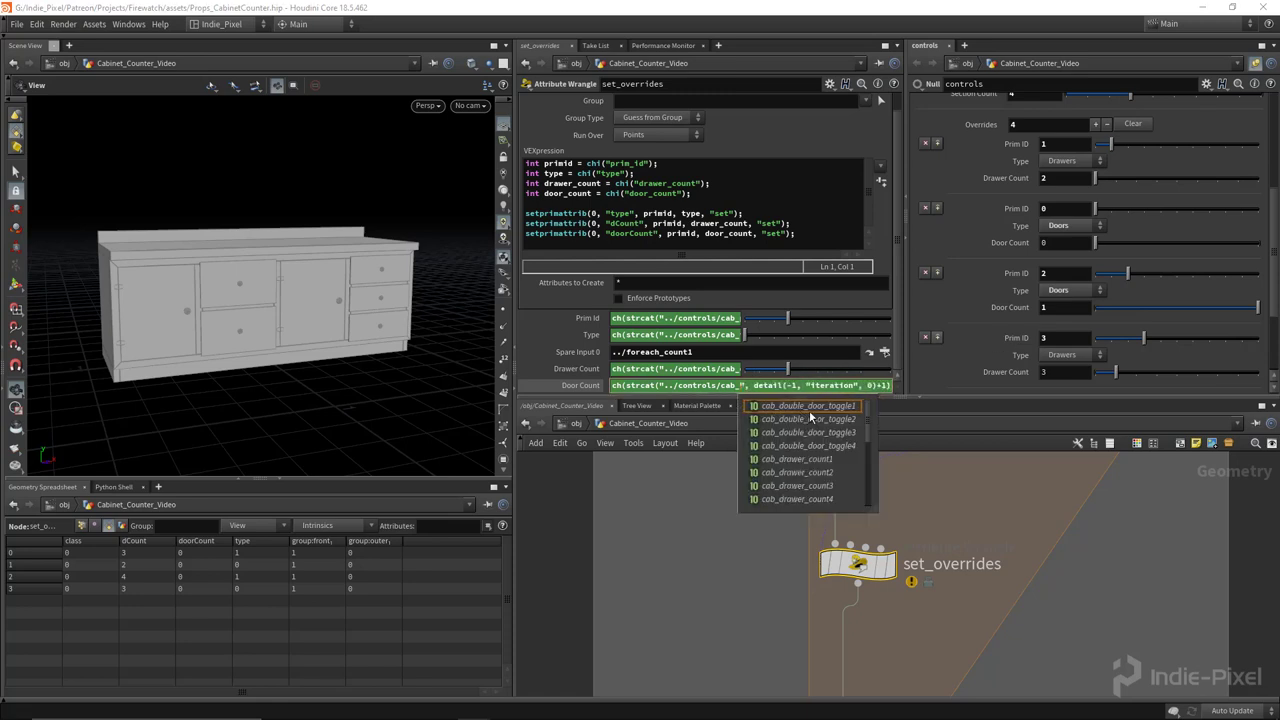
click(809, 410)
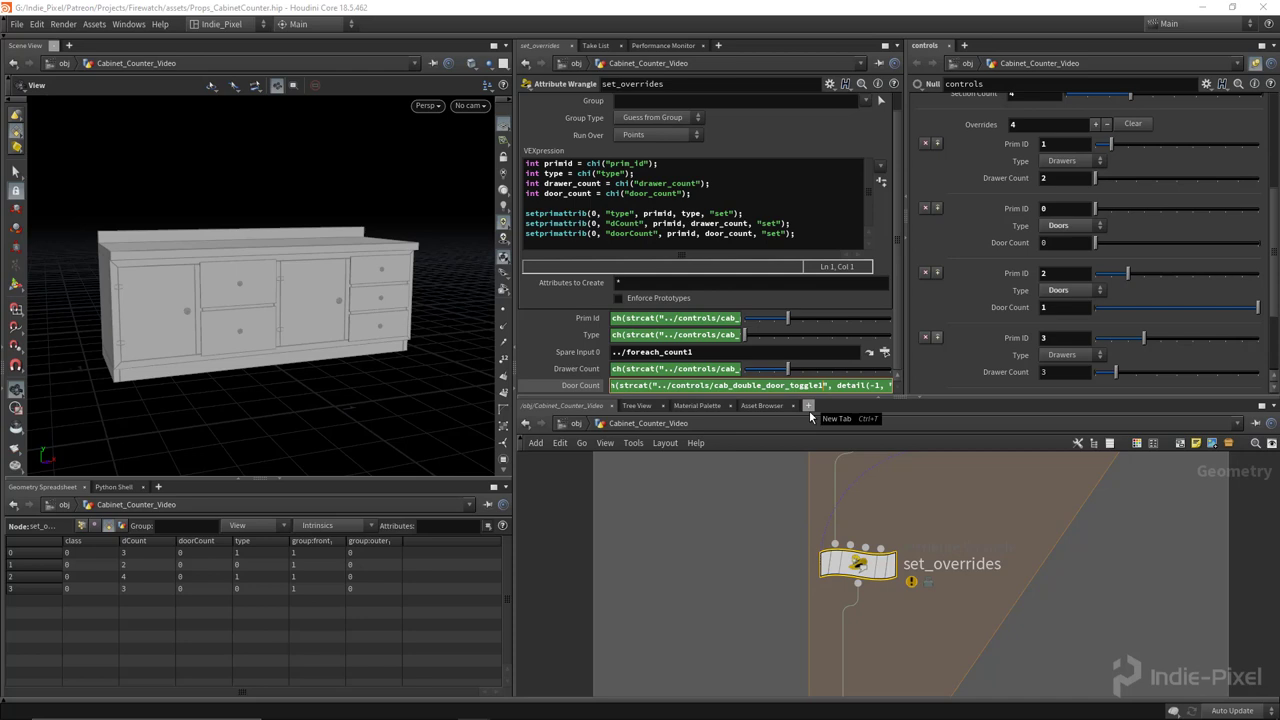
key(BackSpace)
key(Return)
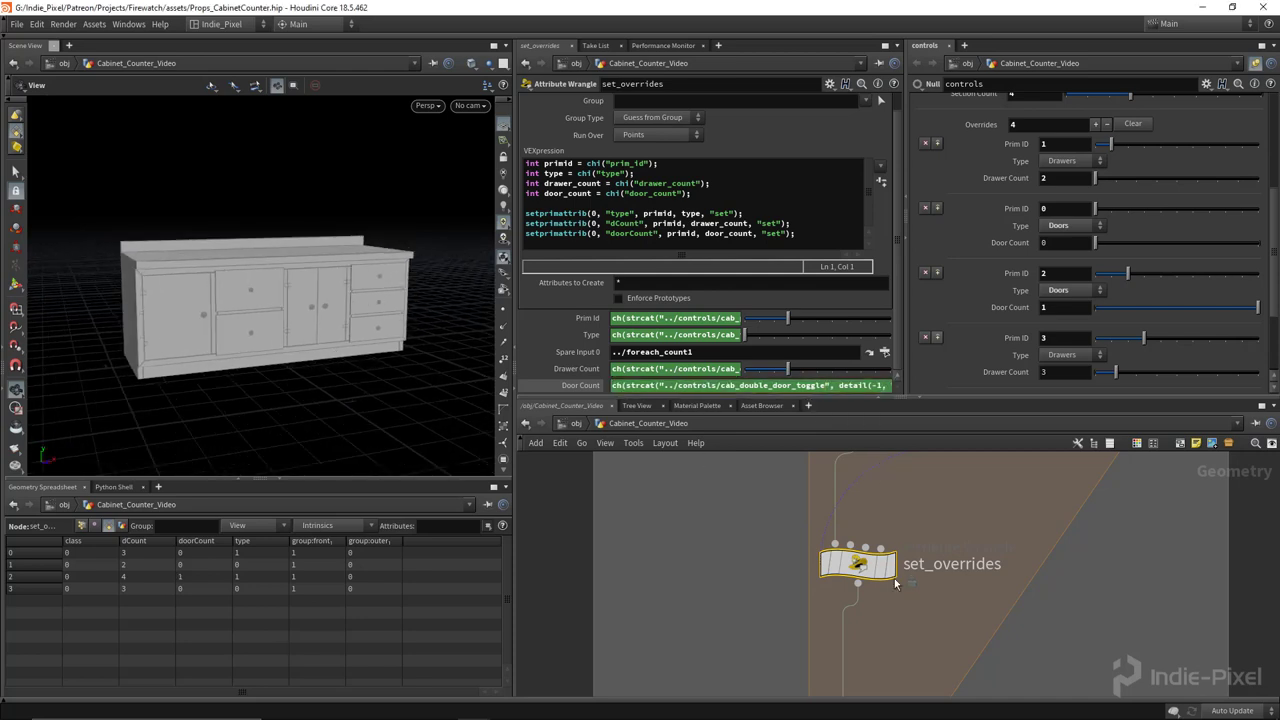
Select OUT_FINAL and test the Prim ID 0 override by switching its Door Count to 1 and back to 0
scroll(922, 561, down, 10)
middle_drag(965, 613, 970, 495)
scroll(696, 615, up, 10)
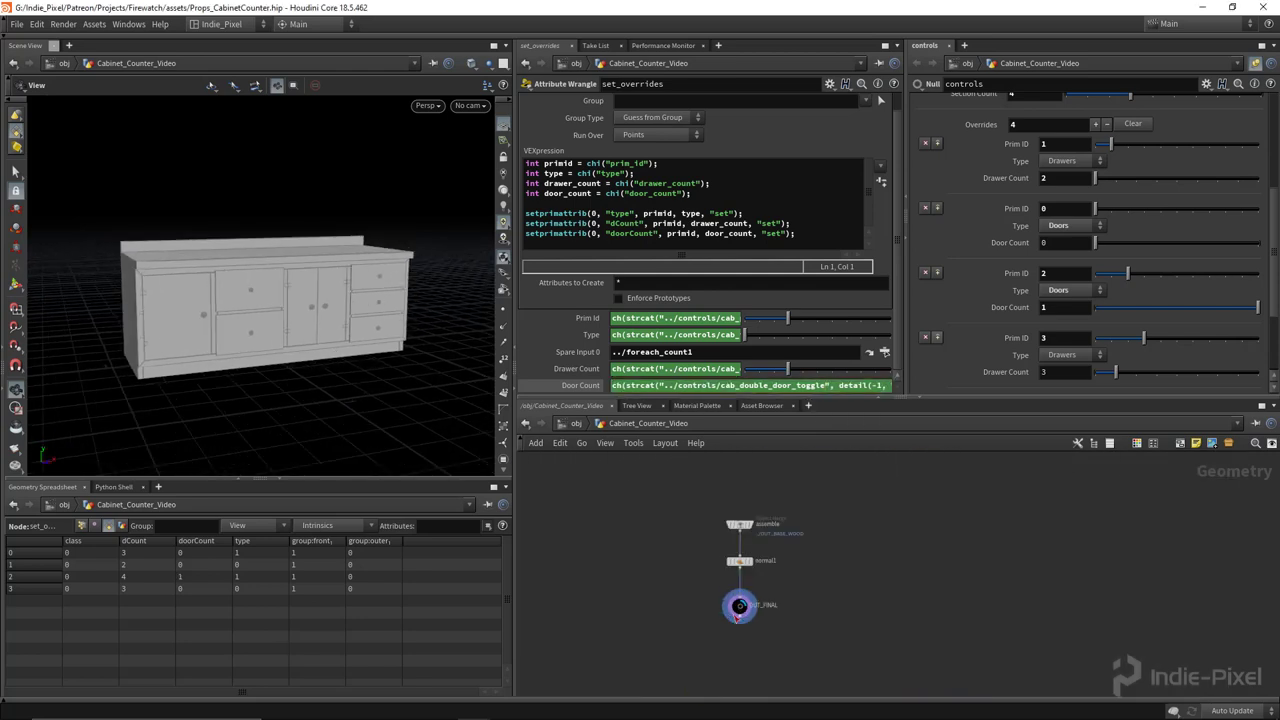
click(744, 604)
scroll(1096, 285, down, 1)
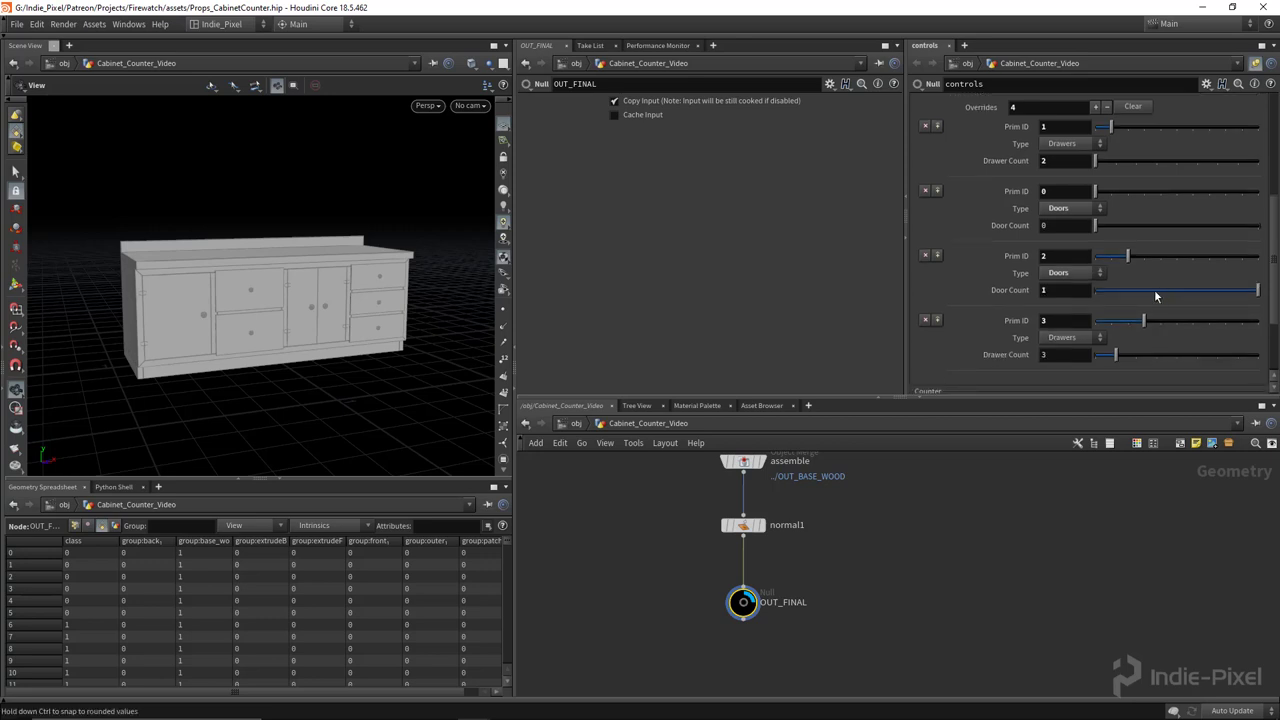
drag(1154, 289, 1126, 292)
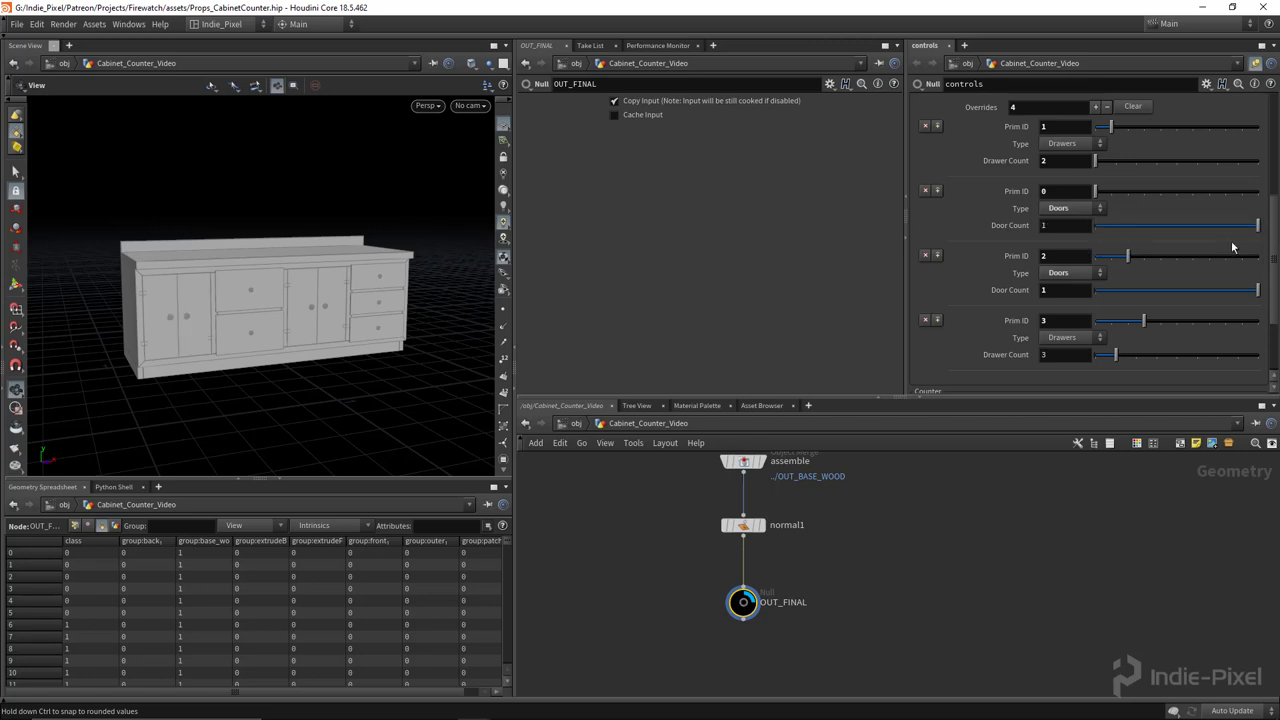
drag(385, 247, 237, 283)
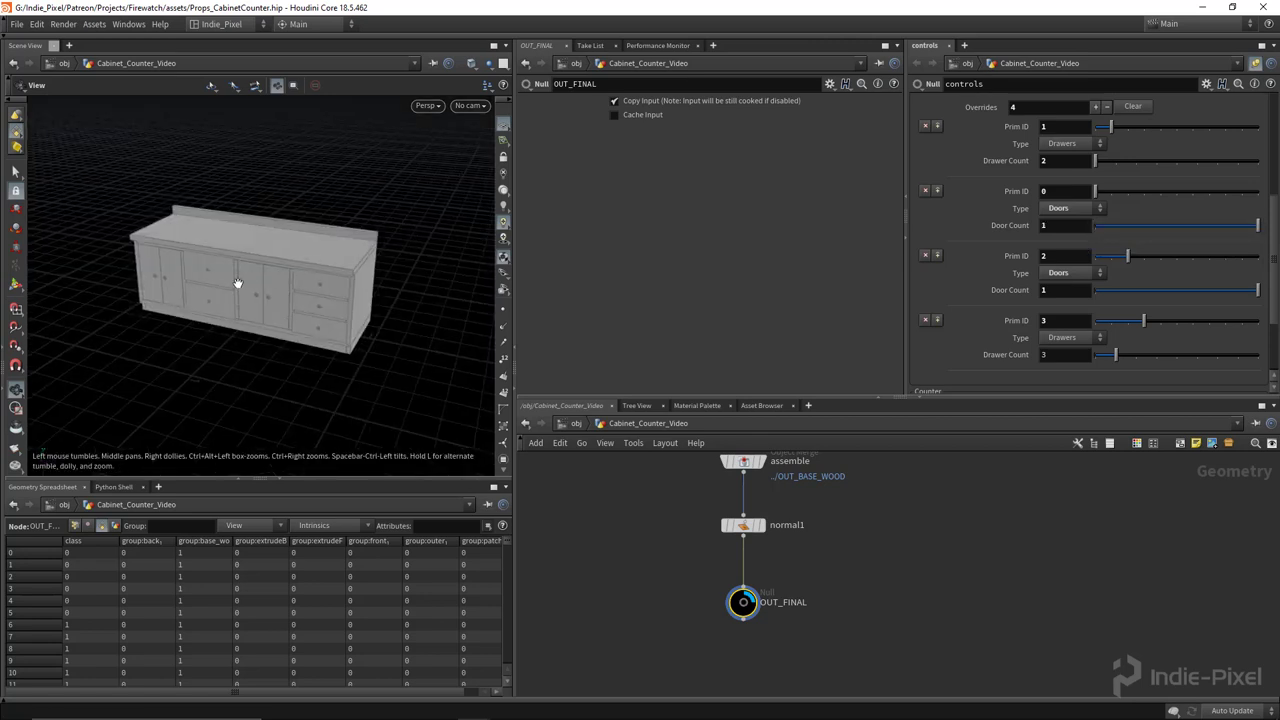
right_drag(237, 283, 300, 300)
drag(300, 300, 391, 277)
click(1108, 227)
drag(312, 298, 231, 314)
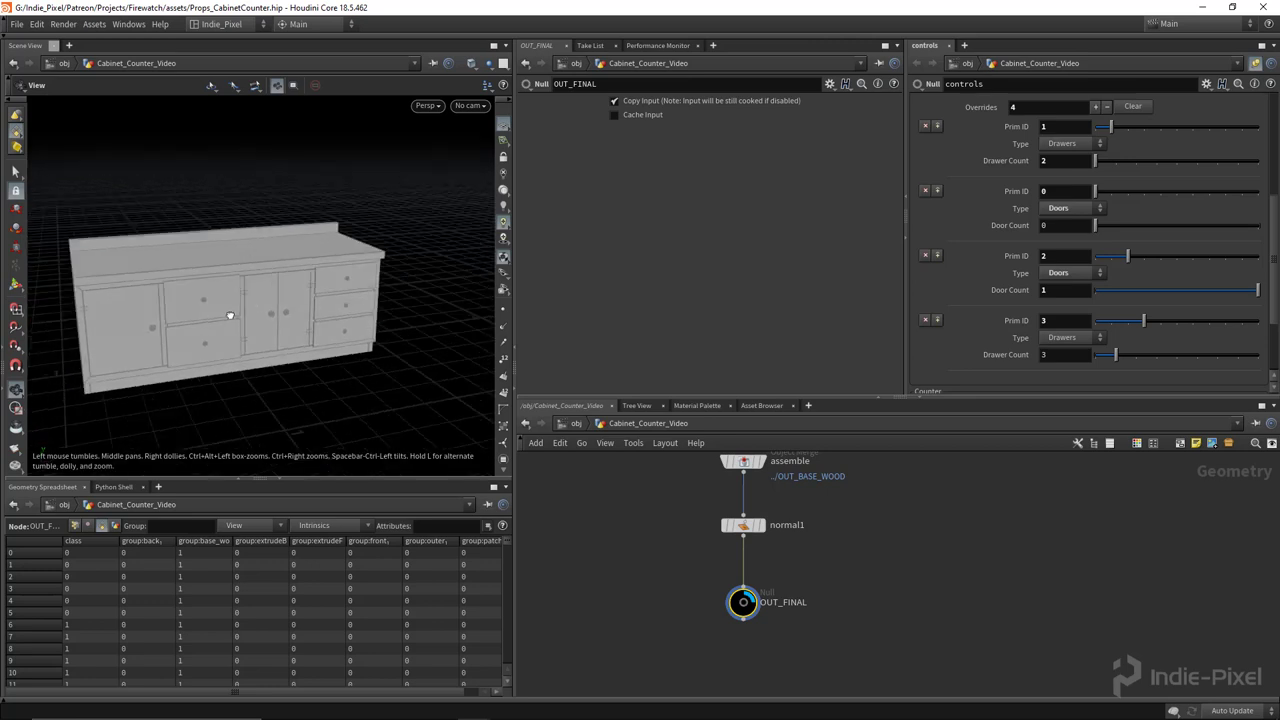
Widen the scene view and examine the cabinet's doors and drawers from several angles
middle_drag(231, 314, 298, 312)
drag(515, 547, 682, 535)
right_drag(500, 370, 389, 346)
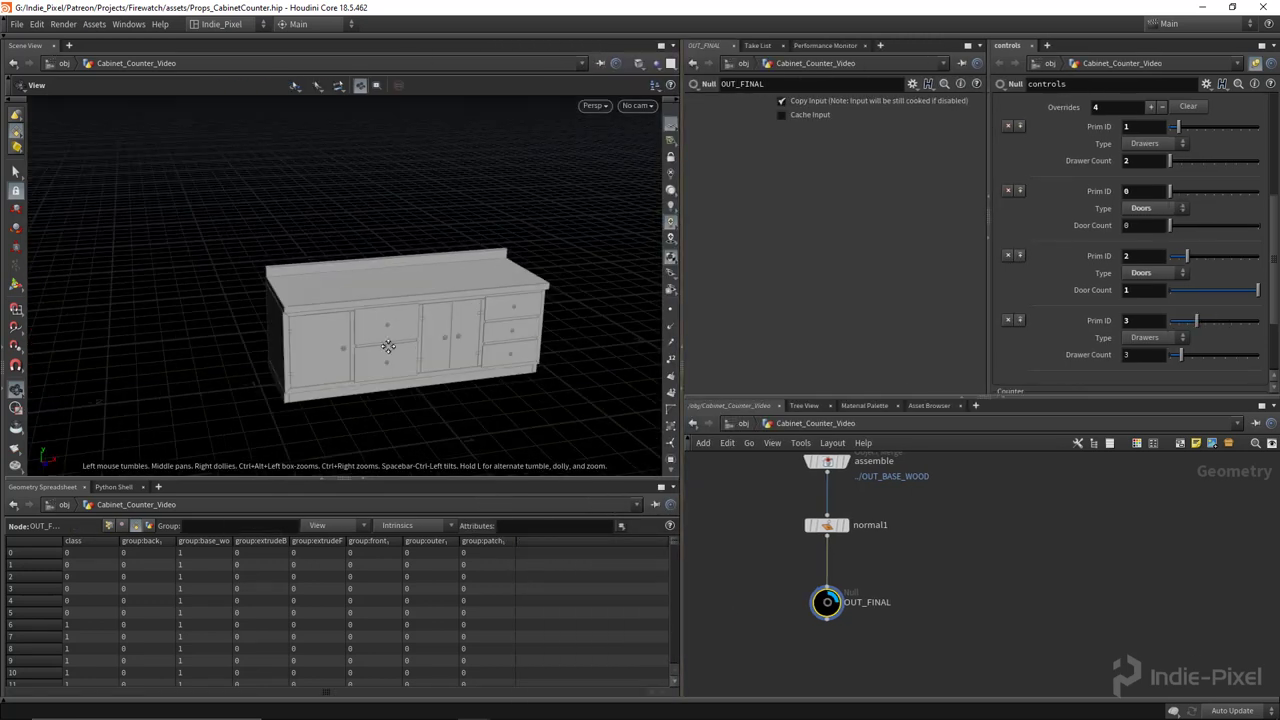
drag(389, 346, 430, 335)
middle_drag(882, 521, 889, 554)
scroll(889, 554, down, 5)
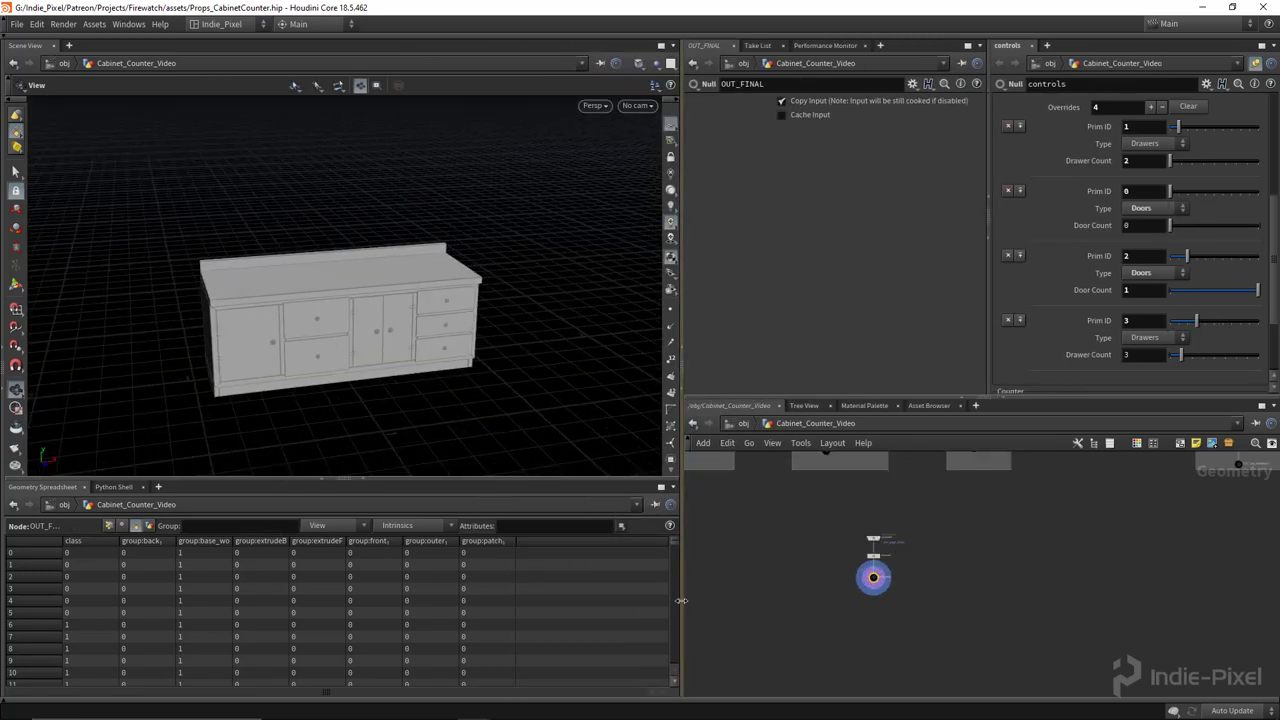
drag(682, 606, 617, 560)
drag(277, 329, 471, 361)
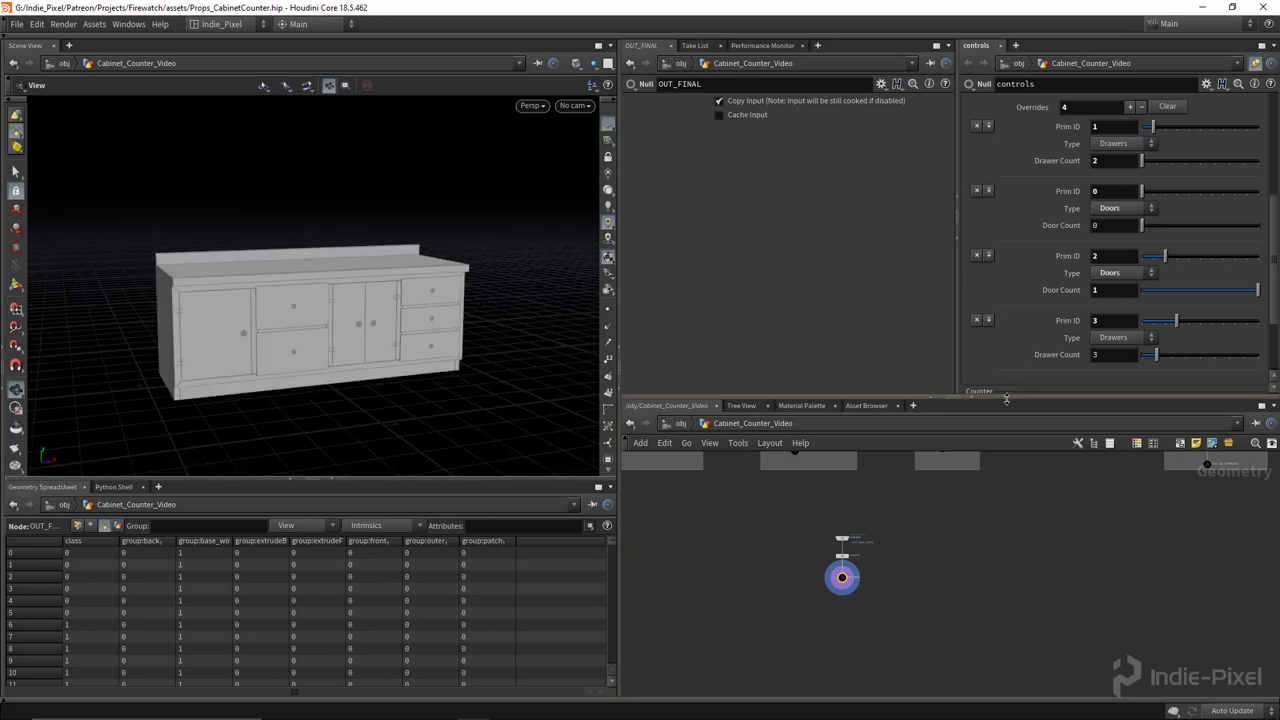
Enlarge the network area so all node groups of the cabinet can be viewed together
drag(1006, 399, 1010, 317)
scroll(1053, 570, down, 3)
middle_drag(1023, 549, 983, 647)
scroll(983, 645, down, 2)
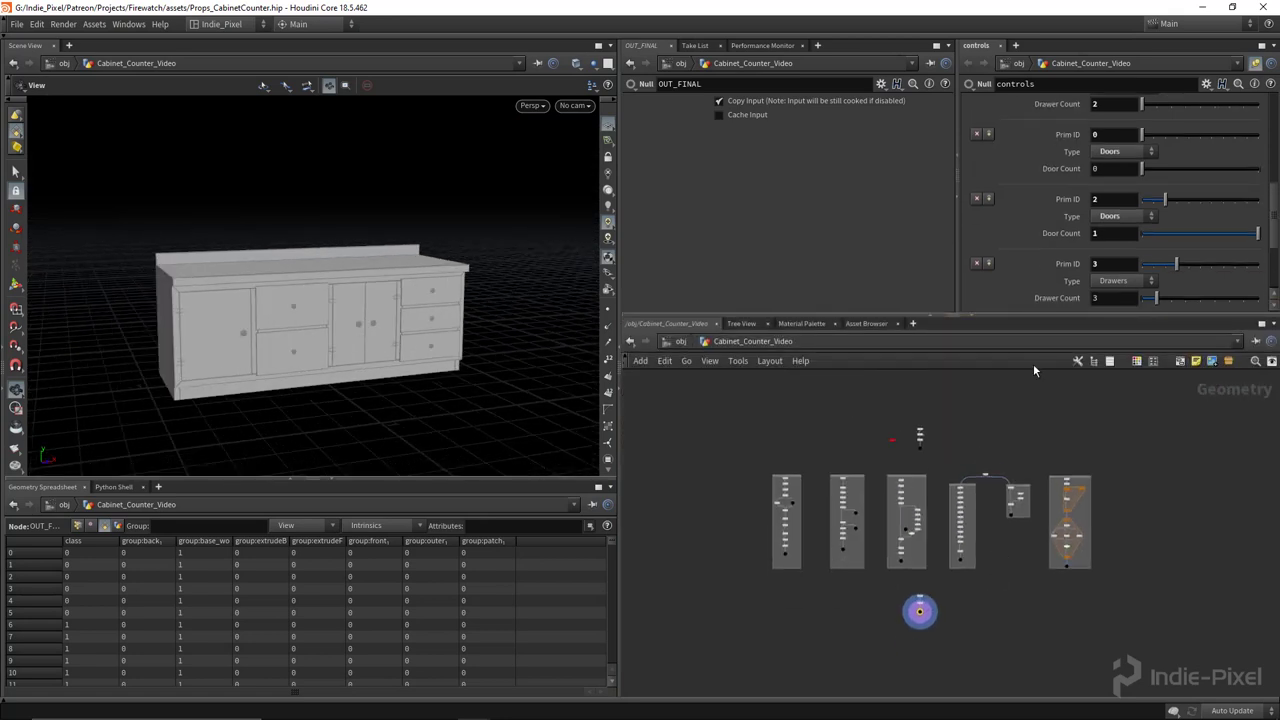
drag(1007, 316, 1007, 307)
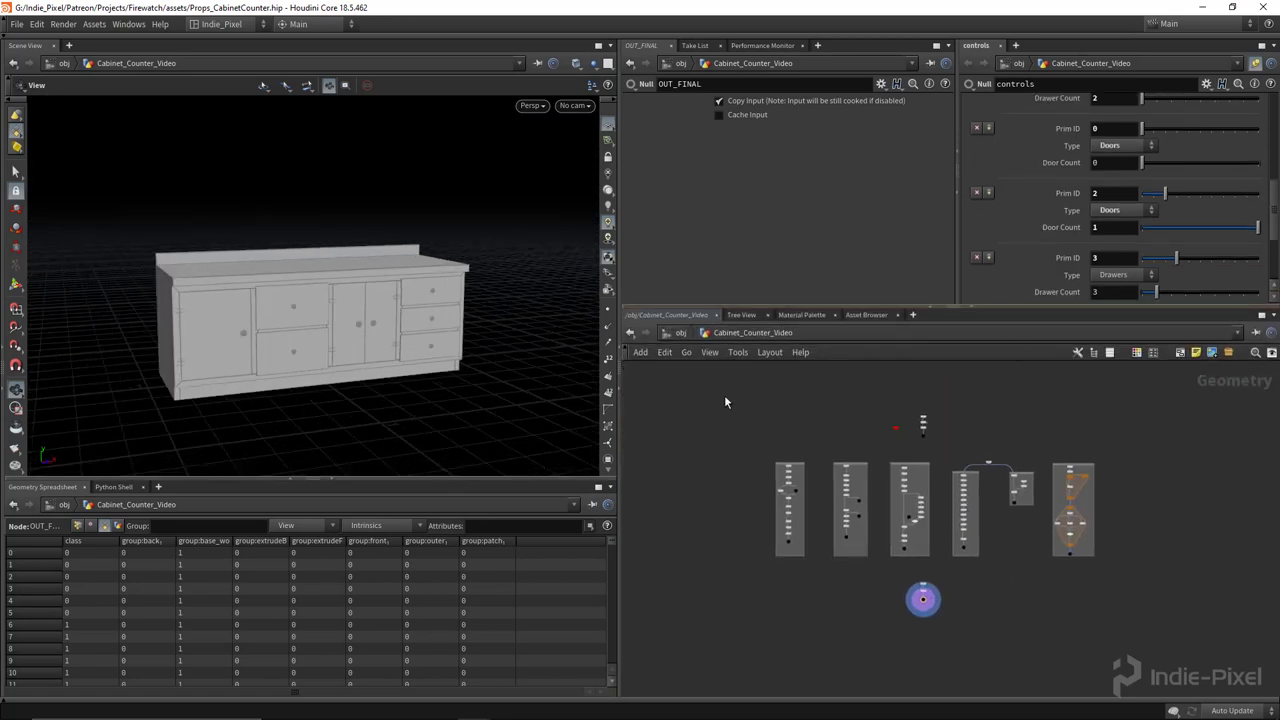
drag(725, 401, 1085, 621)
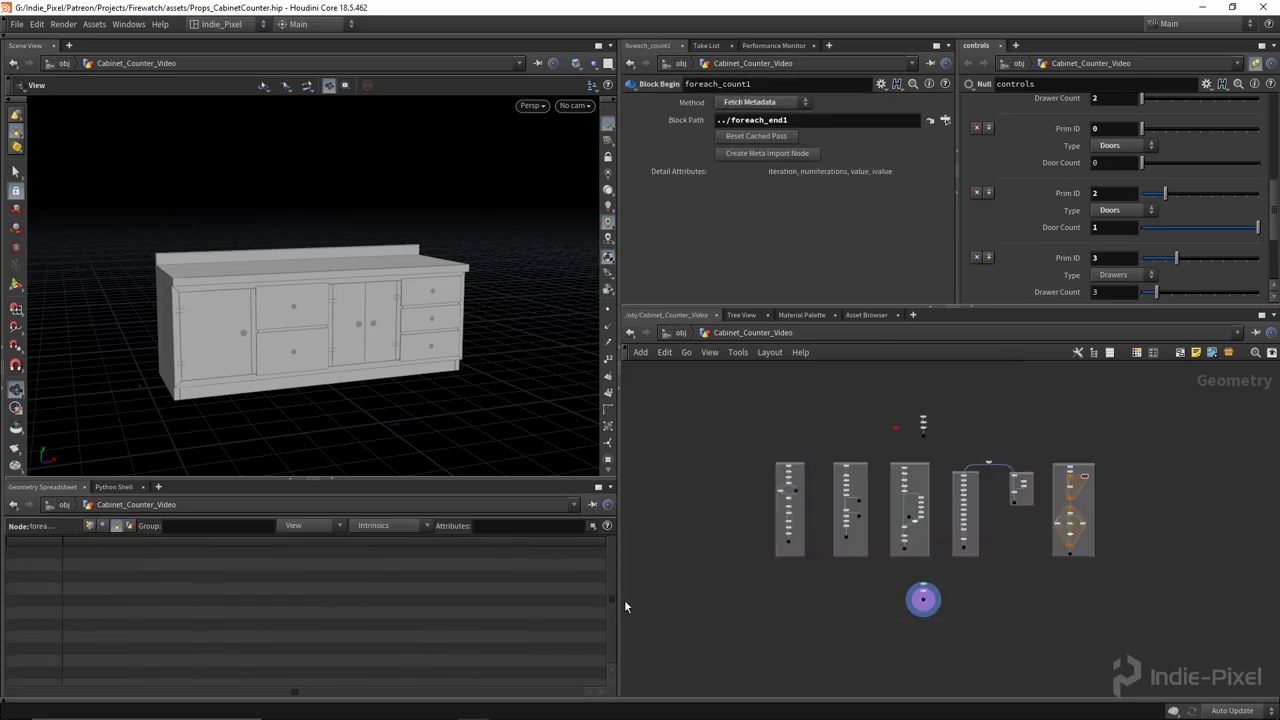
Adjust the scene view's width, extend its height, and view the finished cabinet from a higher angle
drag(618, 605, 605, 600)
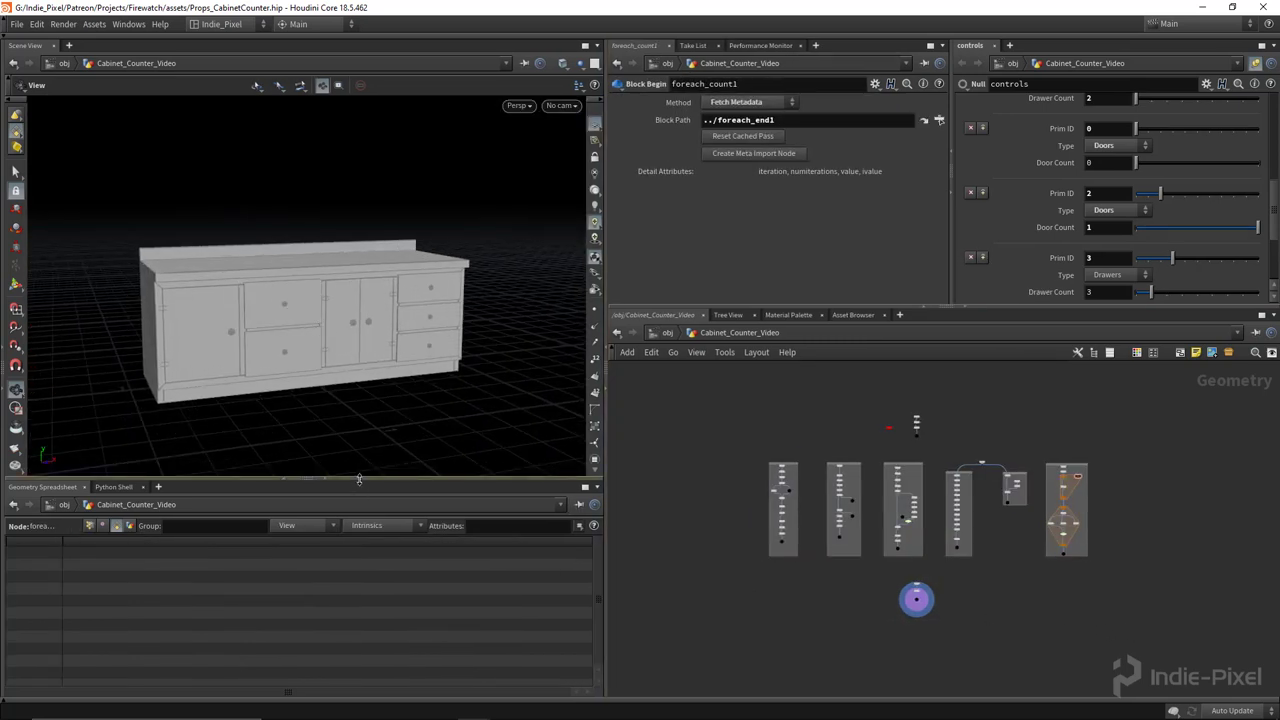
drag(359, 479, 355, 535)
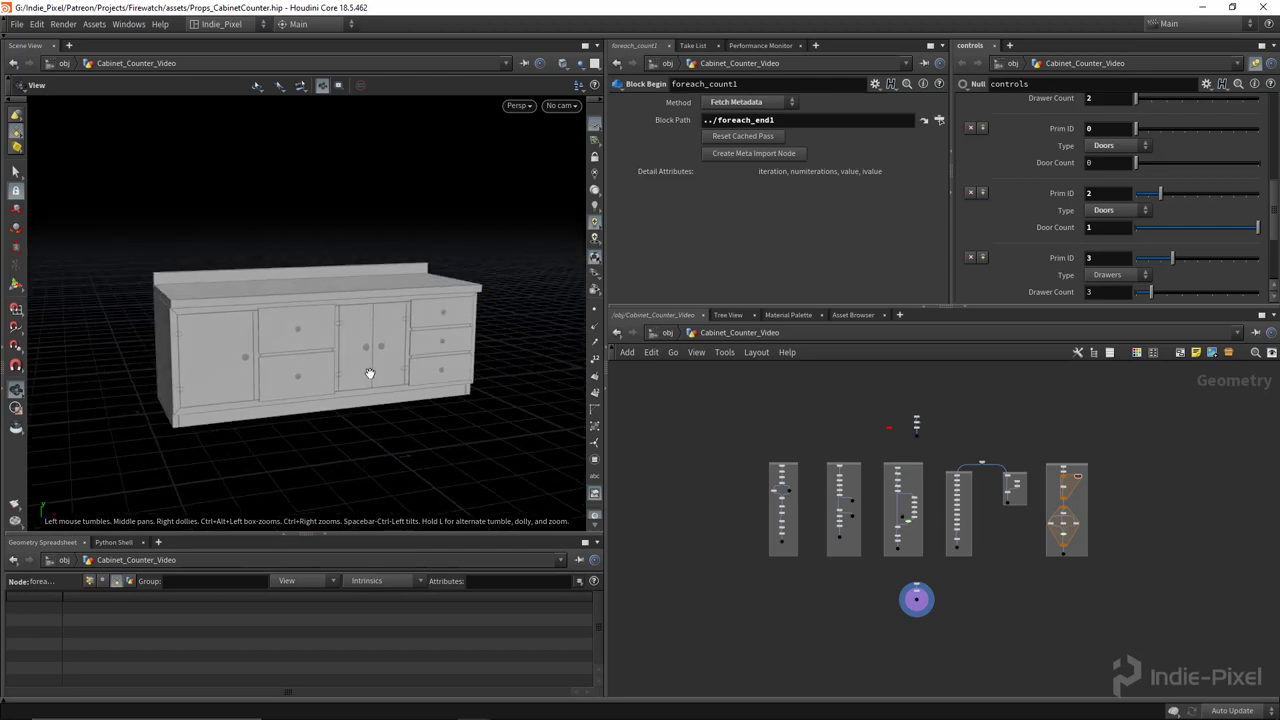
drag(370, 373, 237, 259)
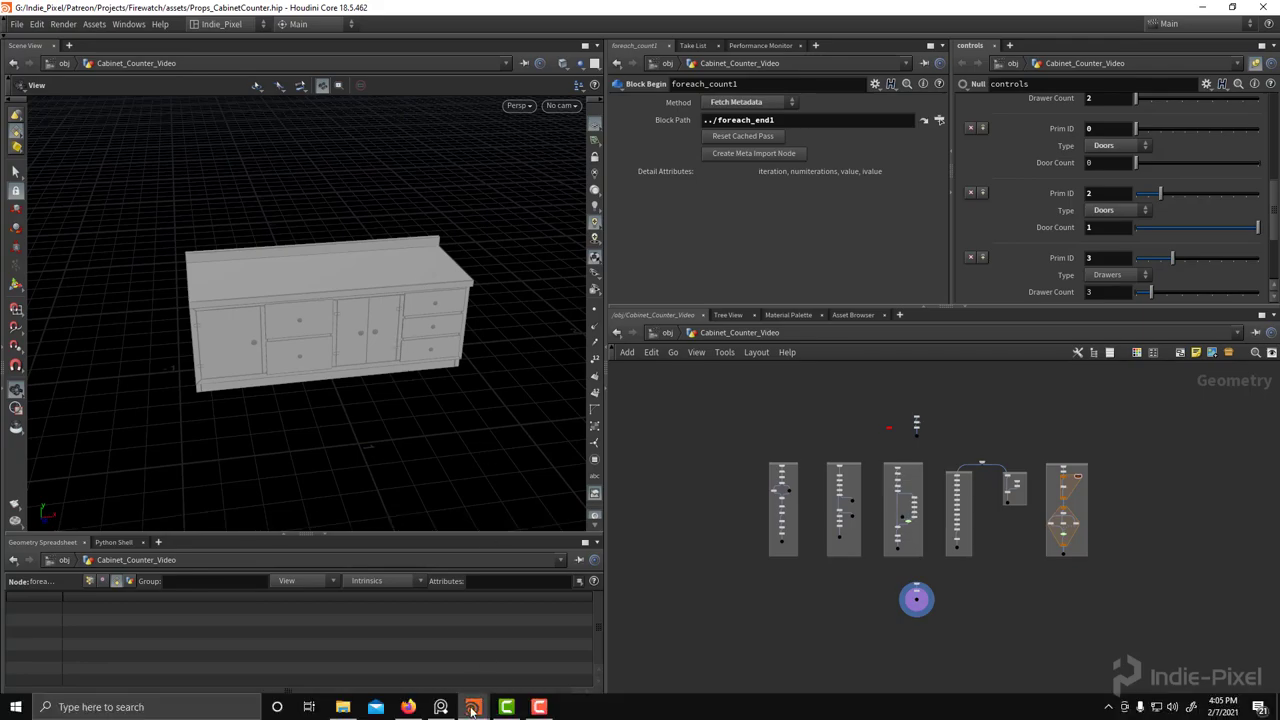
Switch to the reference image board and examine the kitchen cabinet's doors and drawers
click(440, 708)
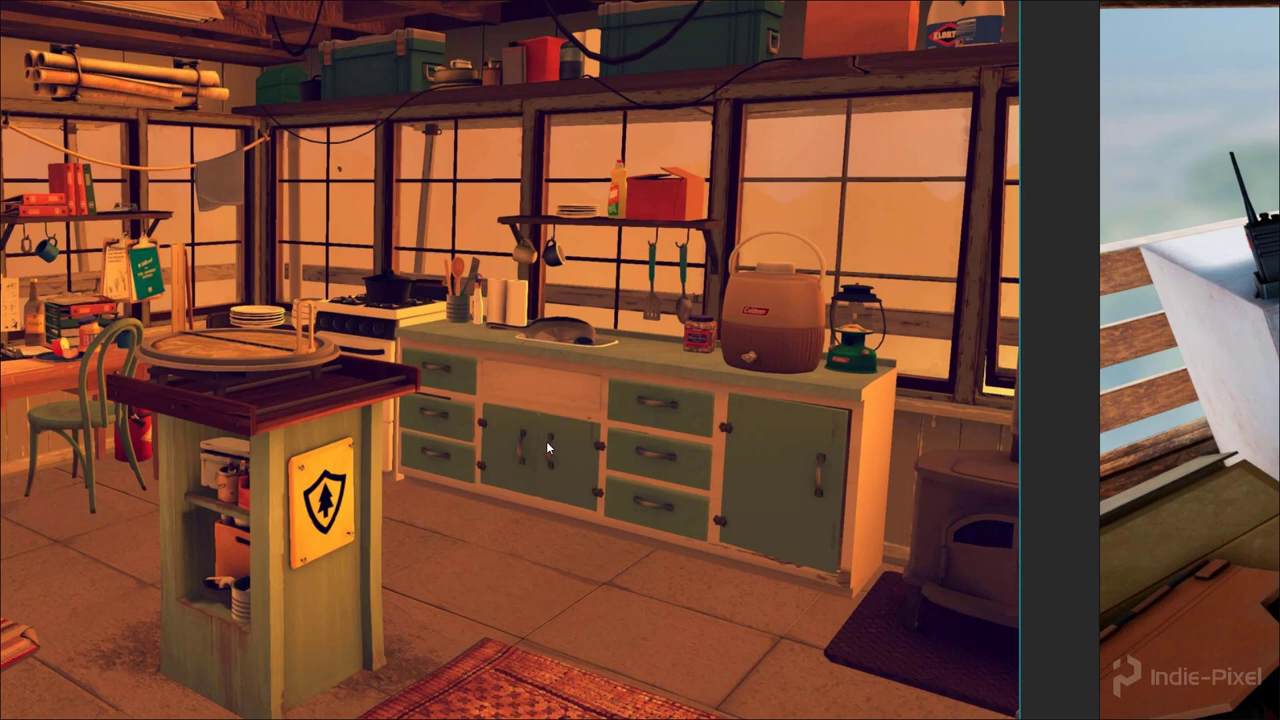
key(ctrl+f)
key(ctrl+f)
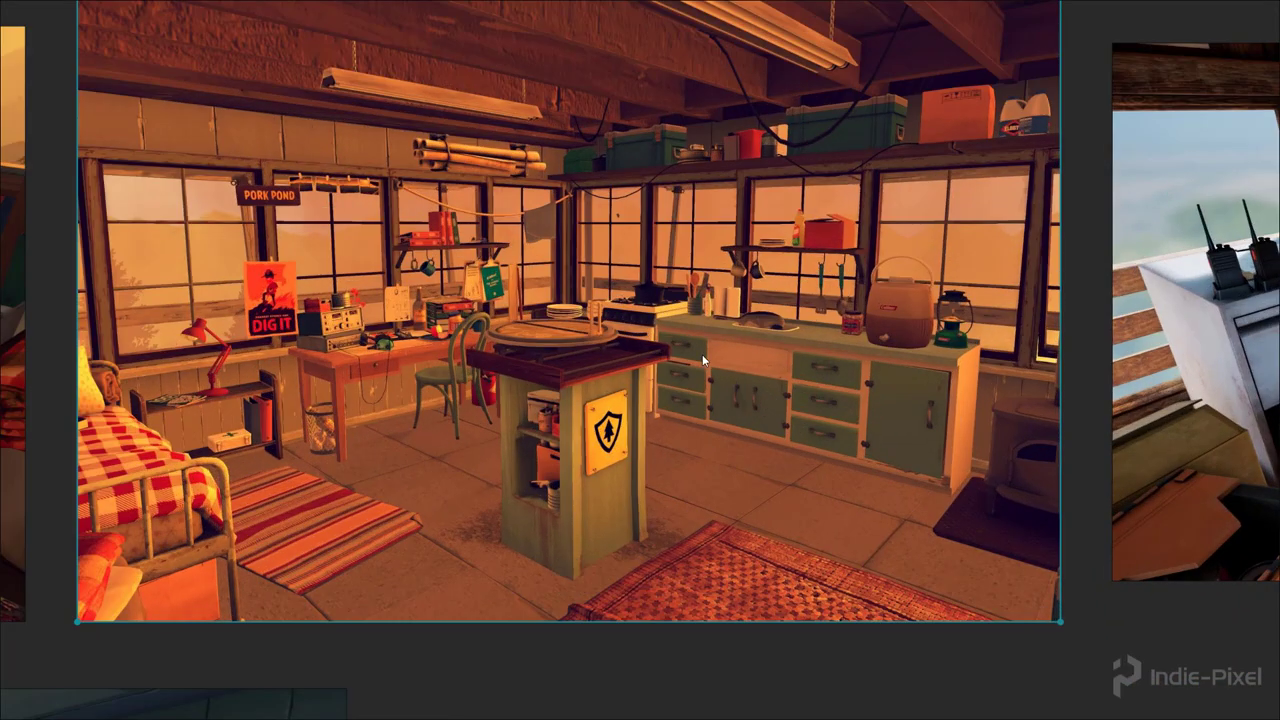
right_click(736, 348)
click(708, 368)
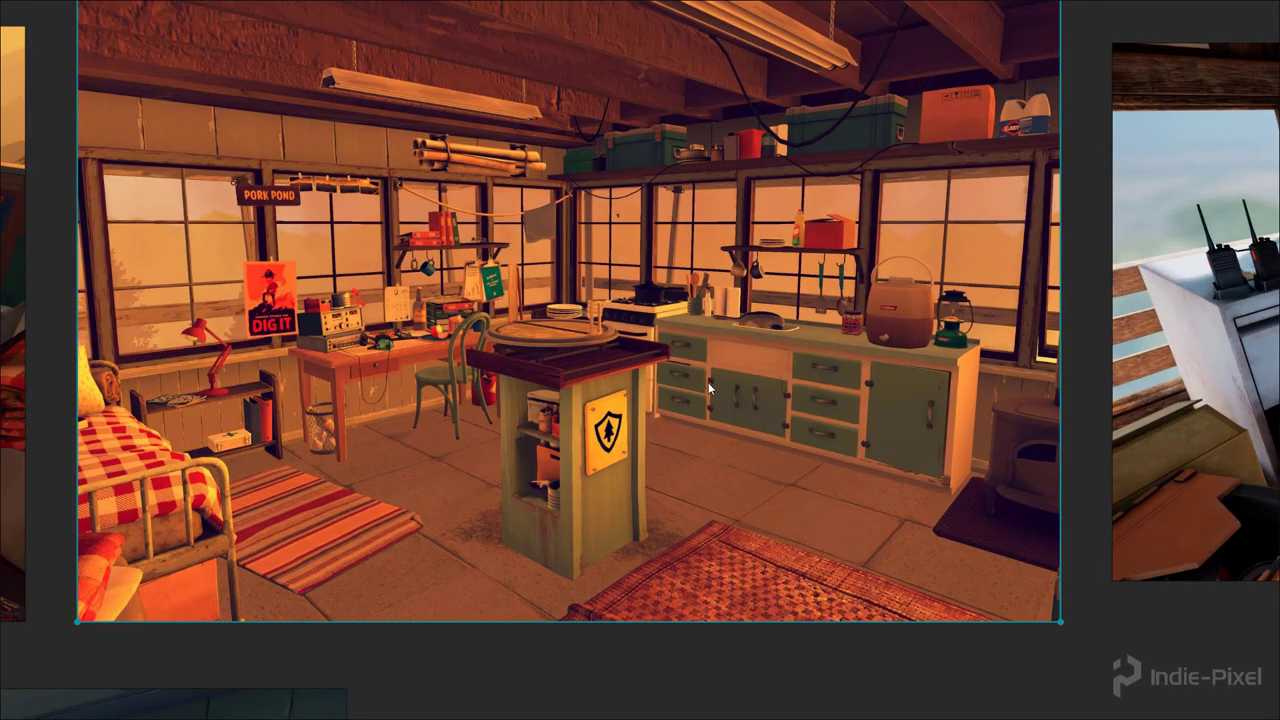